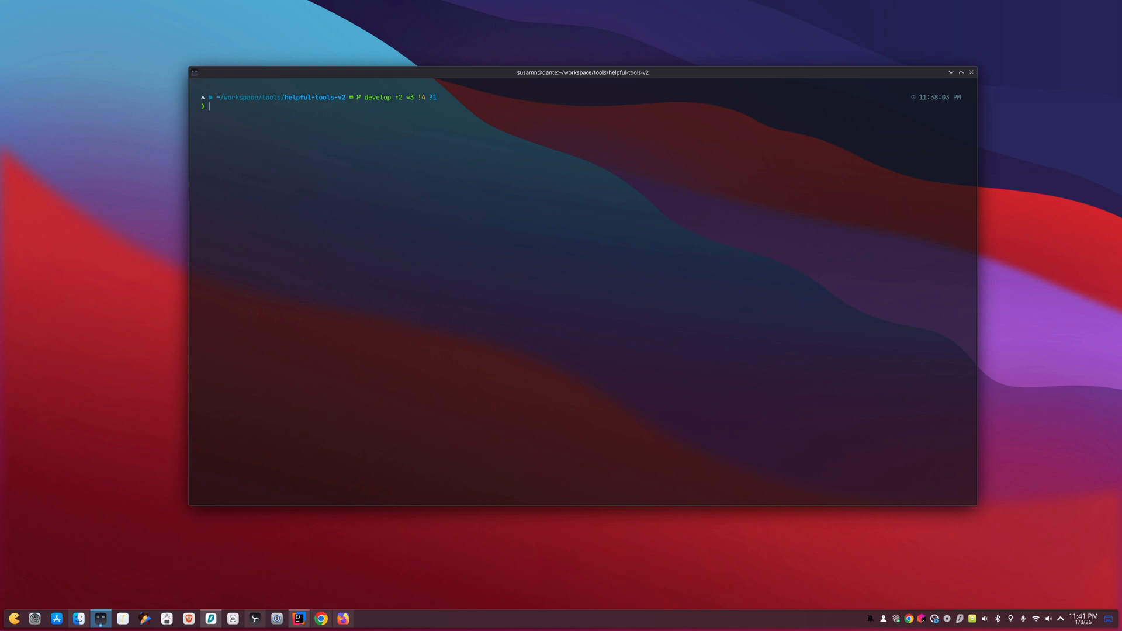
# List the top level of the project directory with tree -L 1 and highlight quick-start.sh, src and frontend.
pyautogui.write('tree -L 1')
pyautogui.press('Return')
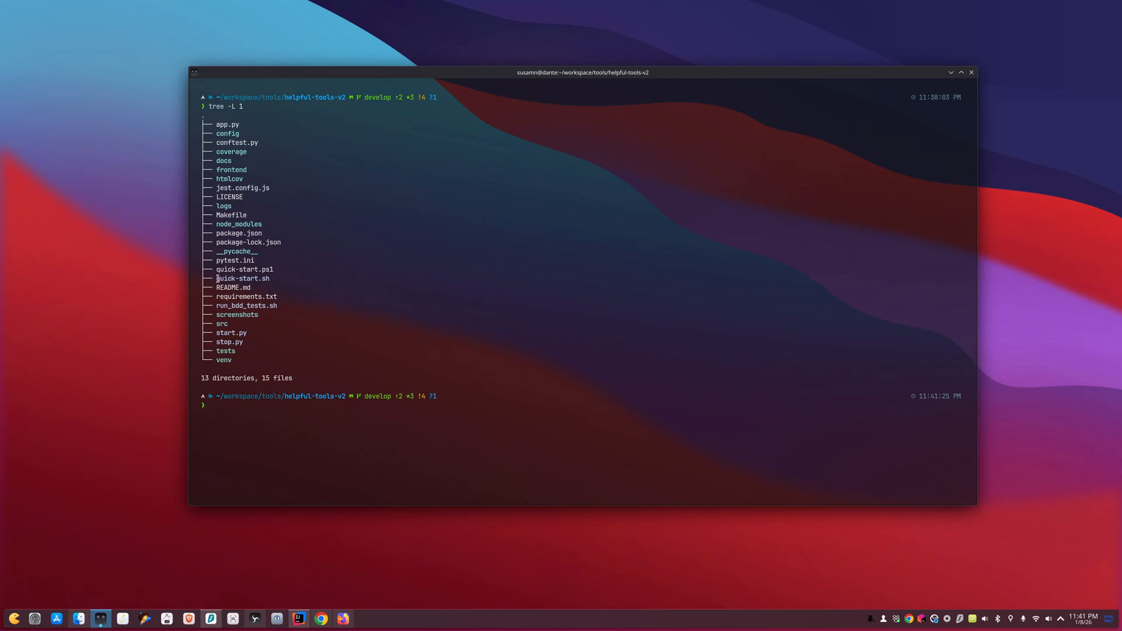
pyautogui.moveTo(217, 278); pyautogui.dragTo(269, 281)
pyautogui.doubleClick(220, 324)
pyautogui.doubleClick(230, 169)
# Try to check the application's status by running ./quick-start.sh ststus in place of the recalled start 2323 command.
pyautogui.write('./quick-start.sh start 2323')
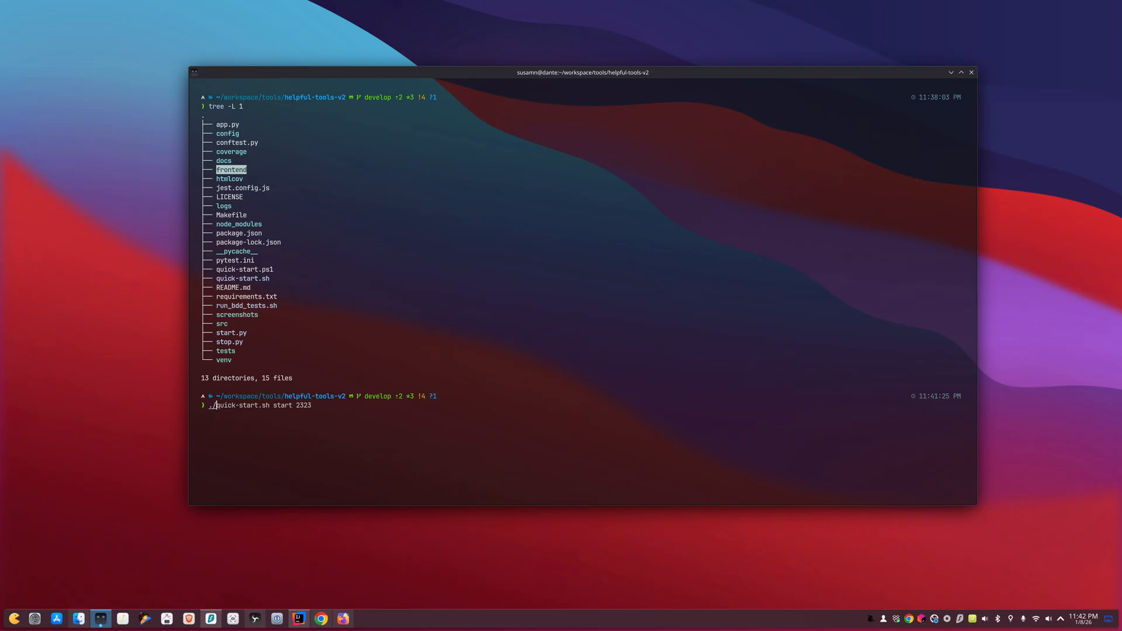
pyautogui.press('Right')
pyautogui.press('Left')
pyautogui.press('Left')
pyautogui.press('Left')
pyautogui.press('Left')
pyautogui.press('Left')
pyautogui.press('Left')
pyautogui.press('Left')
pyautogui.press('Left')
pyautogui.hotkey('ctrl', 'k')
pyautogui.write('stus')
pyautogui.press('Return')
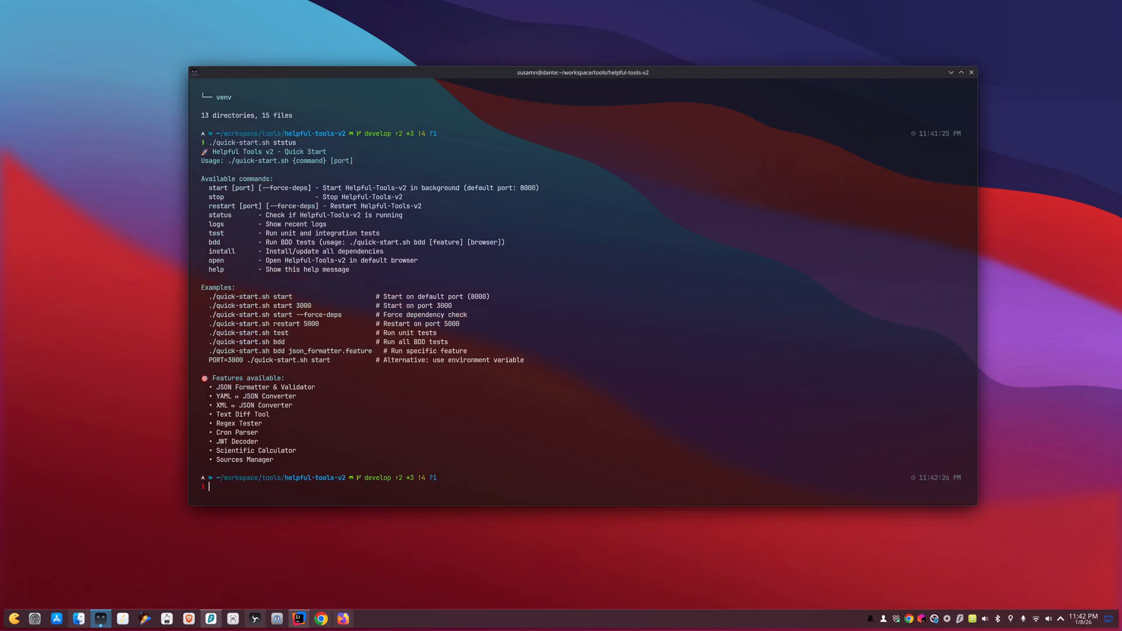
# Check whether the application is running with ./quick-start.sh status.
pyautogui.press('Up')
pyautogui.press('Left')
pyautogui.press('Left')
pyautogui.press('Left')
pyautogui.hotkey('ctrl', 'k')
pyautogui.write('atus')
pyautogui.press('Return')
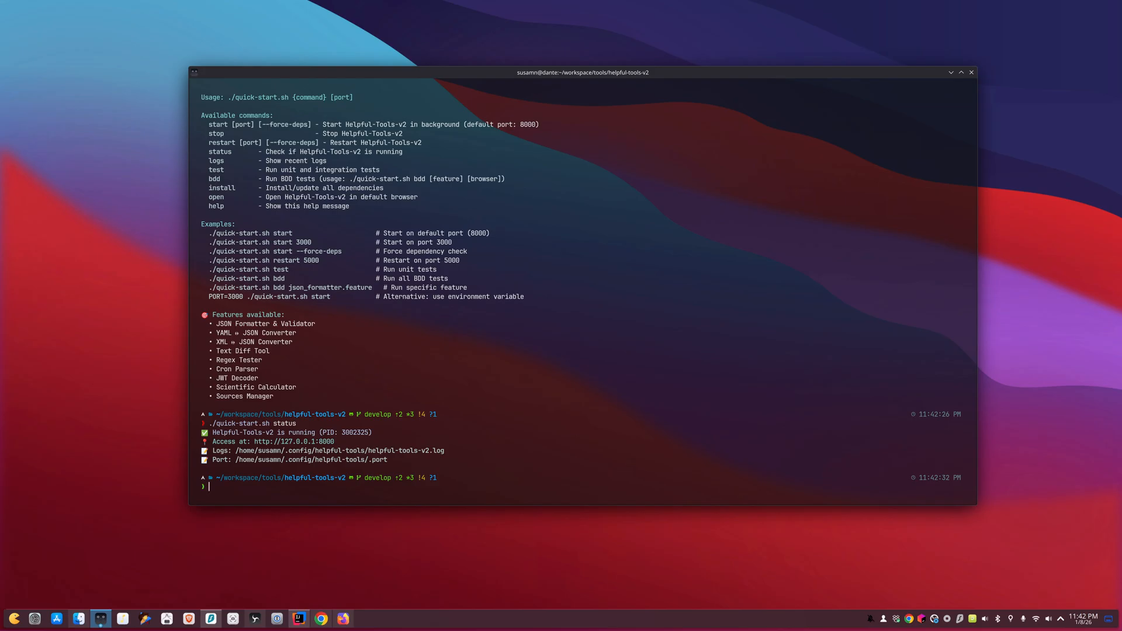
# Stop the running application with ./quick-start.sh stop.
pyautogui.press('Up')
pyautogui.press('Left')
pyautogui.press('Left')
pyautogui.press('Left')
pyautogui.press('Left')
pyautogui.hotkey('ctrl', 'k')
pyautogui.write('op')
pyautogui.press('Return')
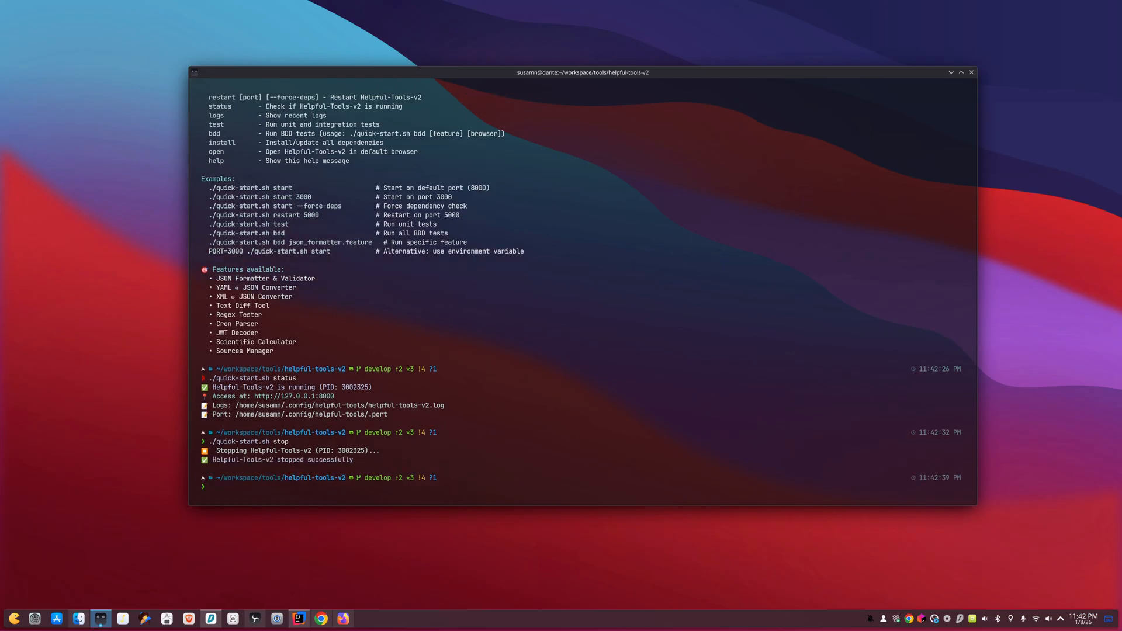
# Start the application on port 8056 with ./quick-start.sh start 8056.
pyautogui.press('Up')
pyautogui.press('BackSpace')
pyautogui.press('BackSpace')
pyautogui.write('art 8056')
pyautogui.press('Return')
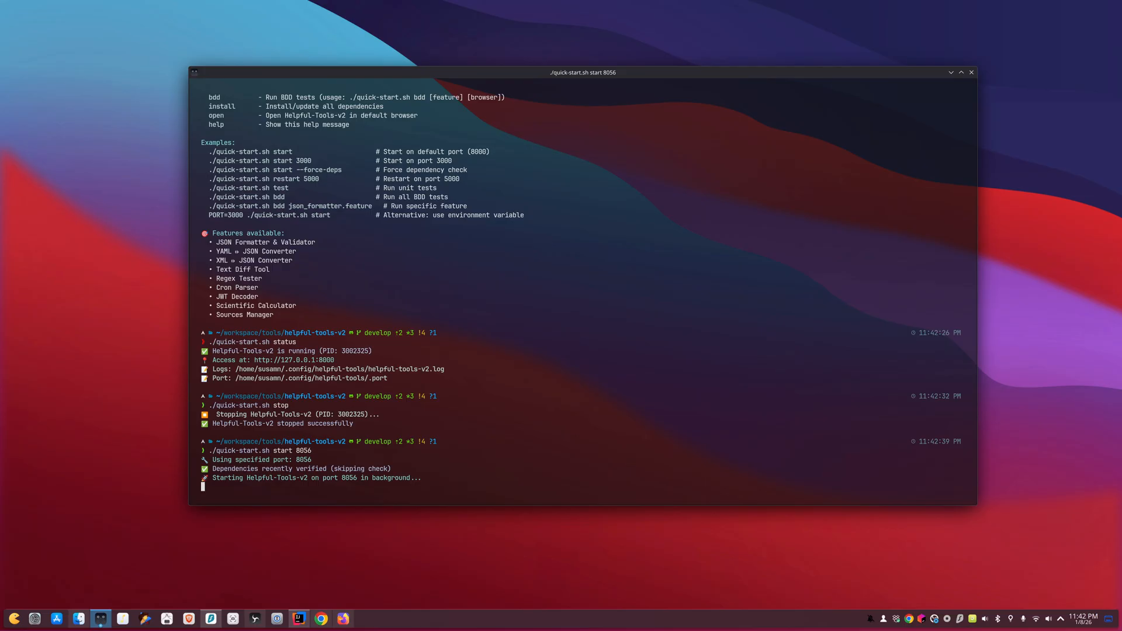
# Examine the quick-start script's usage help, listed commands and examples, and the startup output with the access address.
pyautogui.scroll(10, 394, 308)
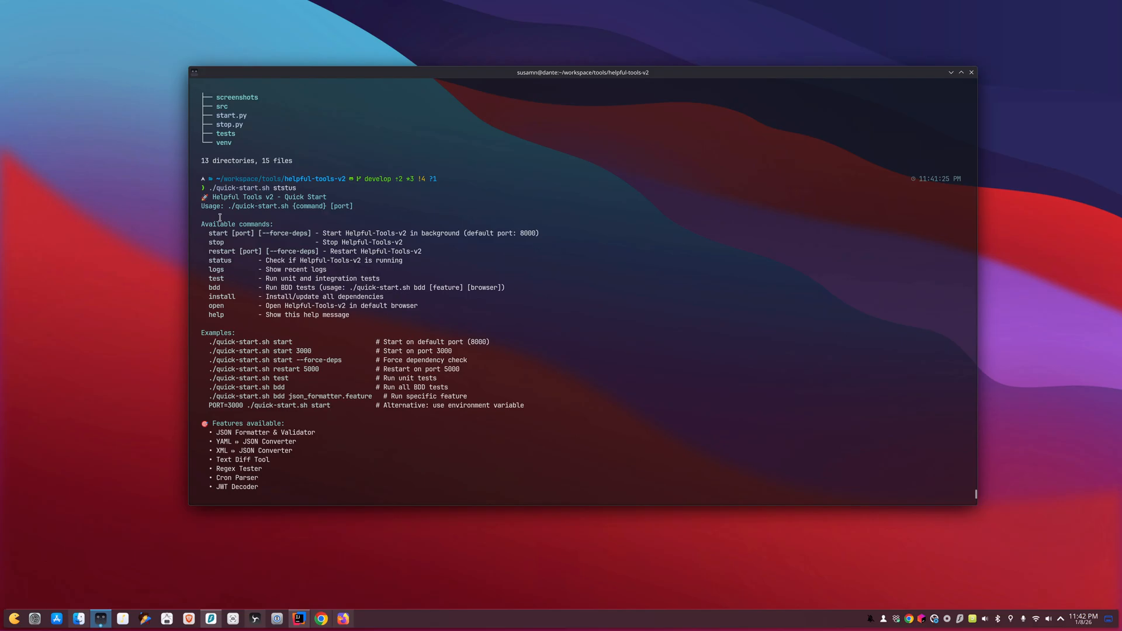
pyautogui.moveTo(202, 198); pyautogui.dragTo(331, 427)
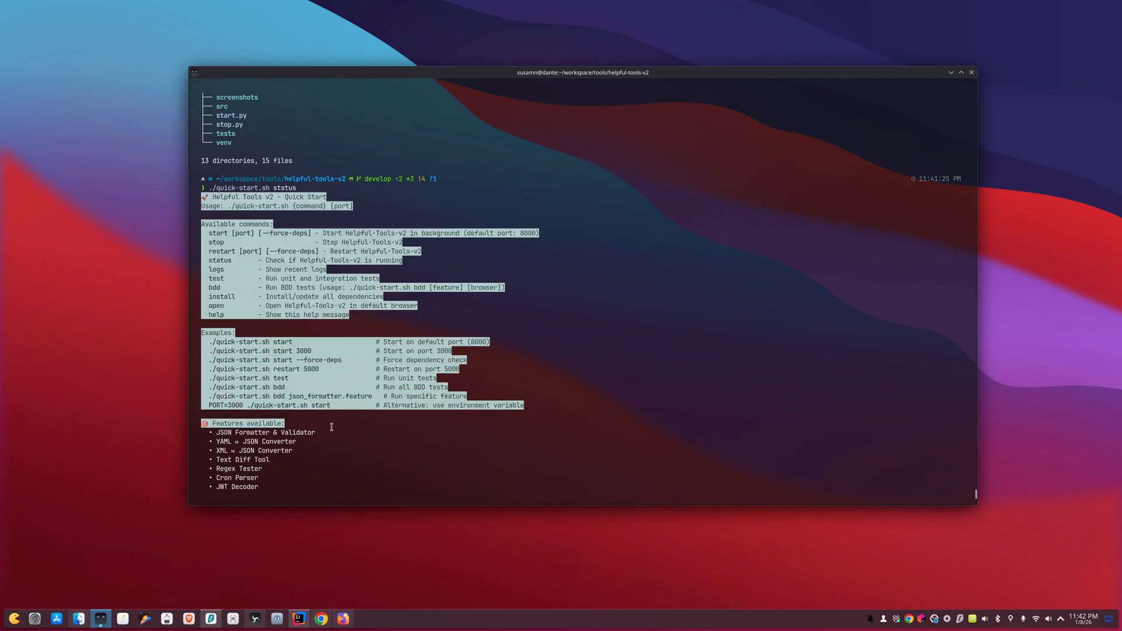
pyautogui.scroll(-8, 336, 430)
pyautogui.scroll(5, 316, 374)
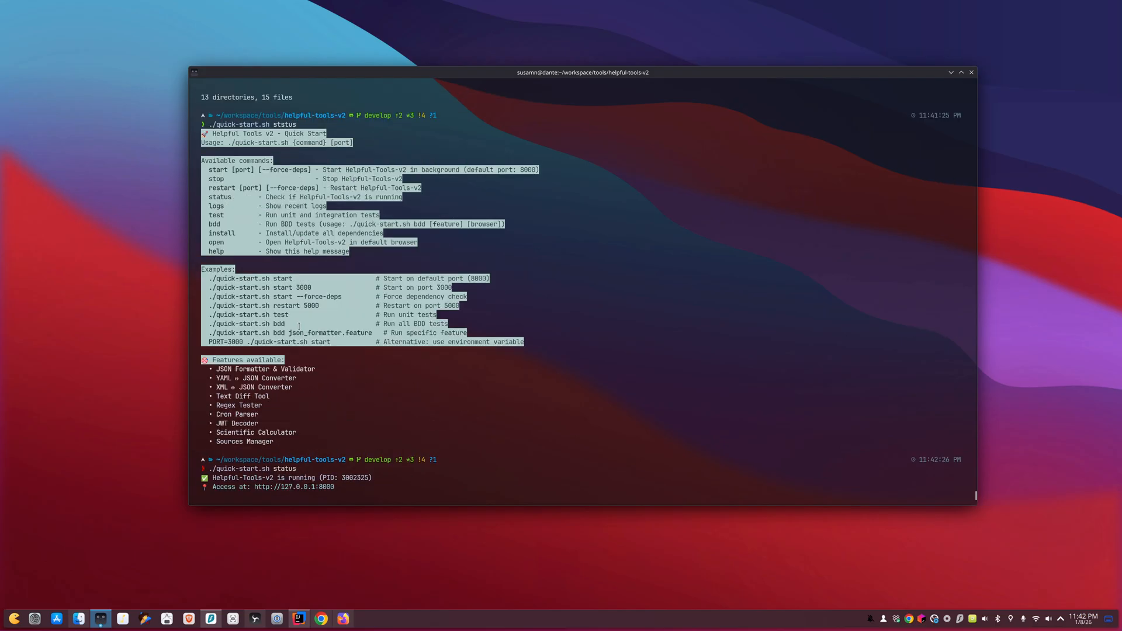
pyautogui.scroll(-6, 299, 326)
pyautogui.scroll(-1, 318, 351)
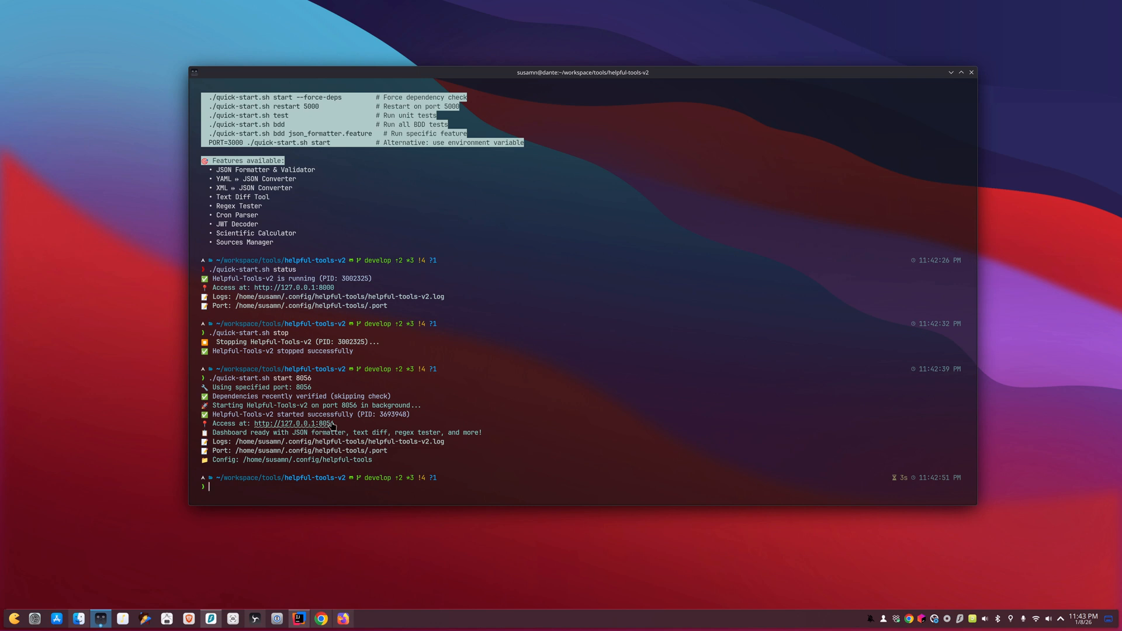
# Switch to Firefox and load the Helpful Tools dashboard at localhost:8056.
pyautogui.click(343, 618)
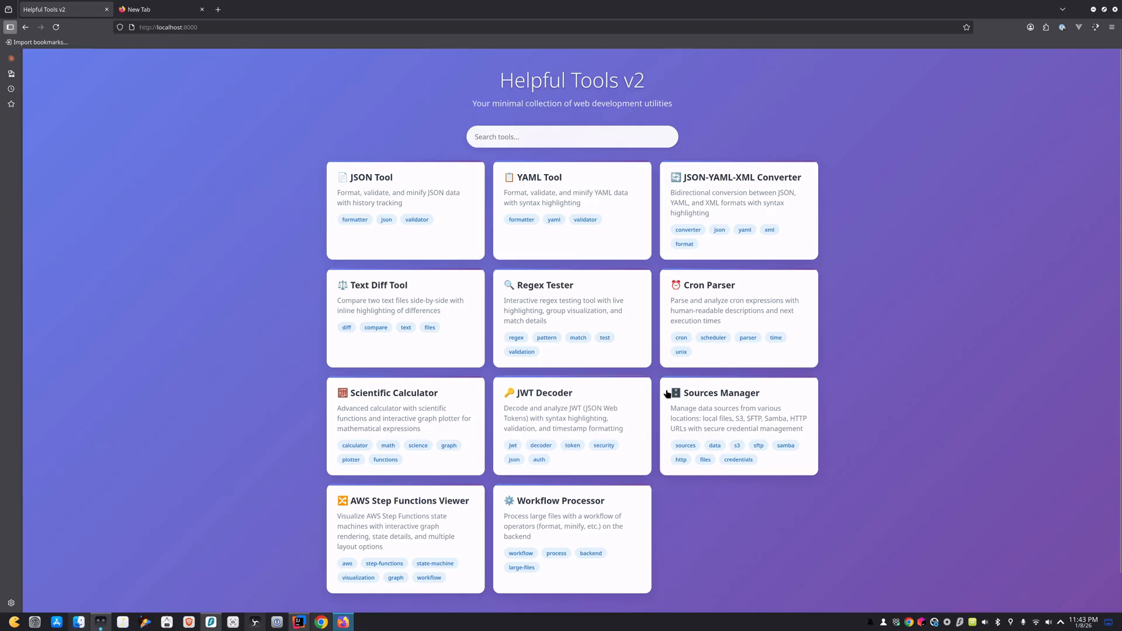
pyautogui.moveTo(186, 26); pyautogui.dragTo(210, 28)
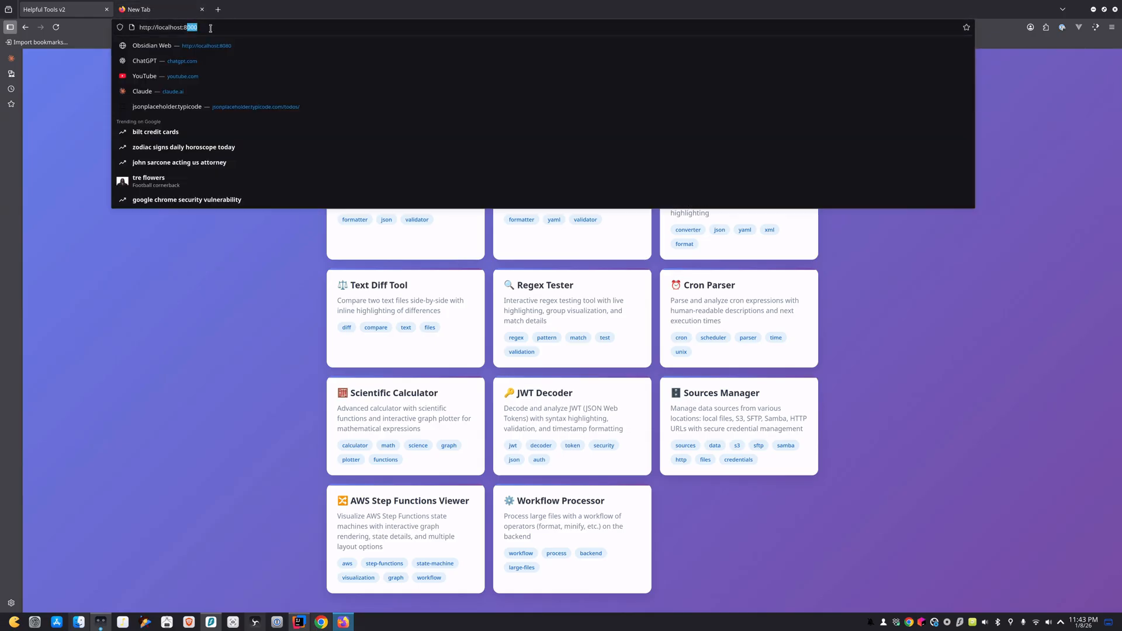
pyautogui.write('056')
pyautogui.press('Return')
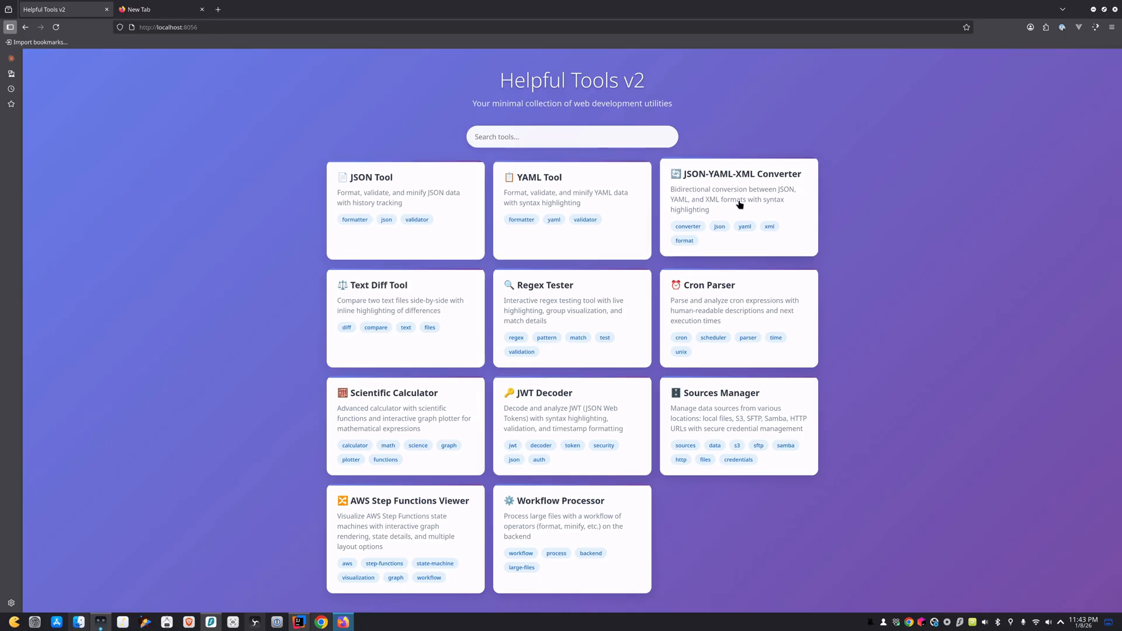
# Open the JSON Tool and upload schema.json from the Documents folder.
pyautogui.click(416, 191)
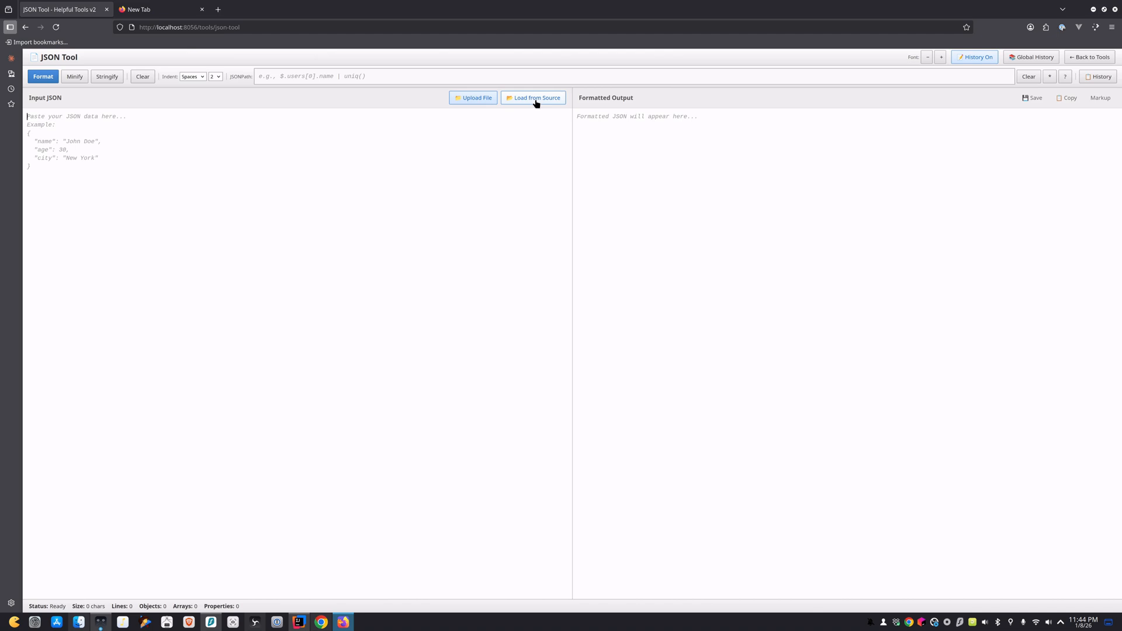
pyautogui.click(481, 101)
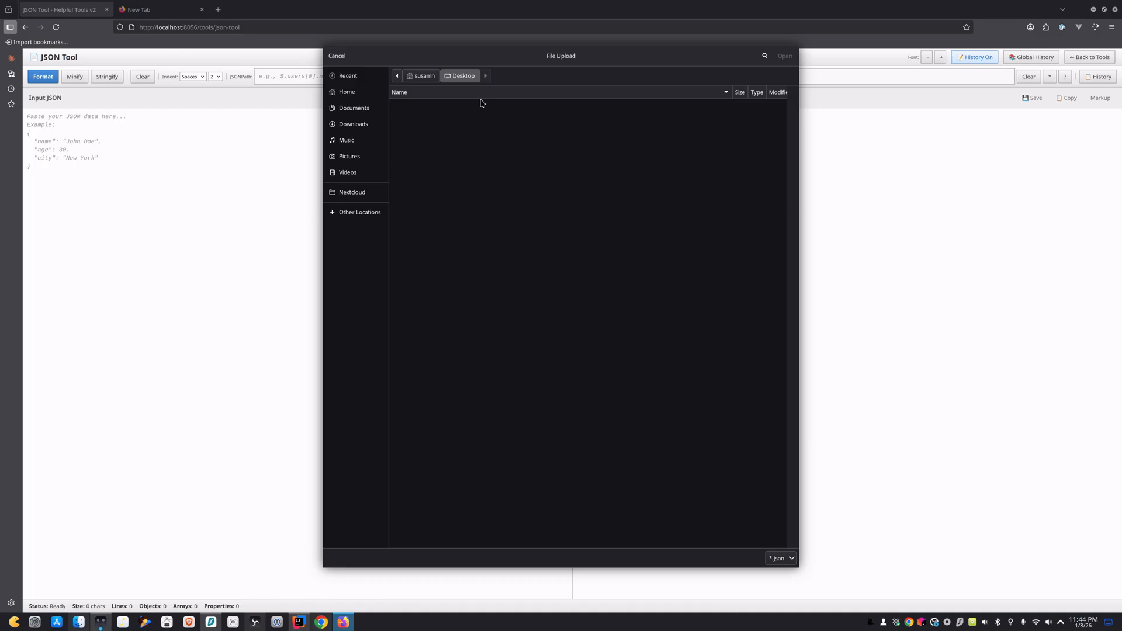
pyautogui.click(355, 109)
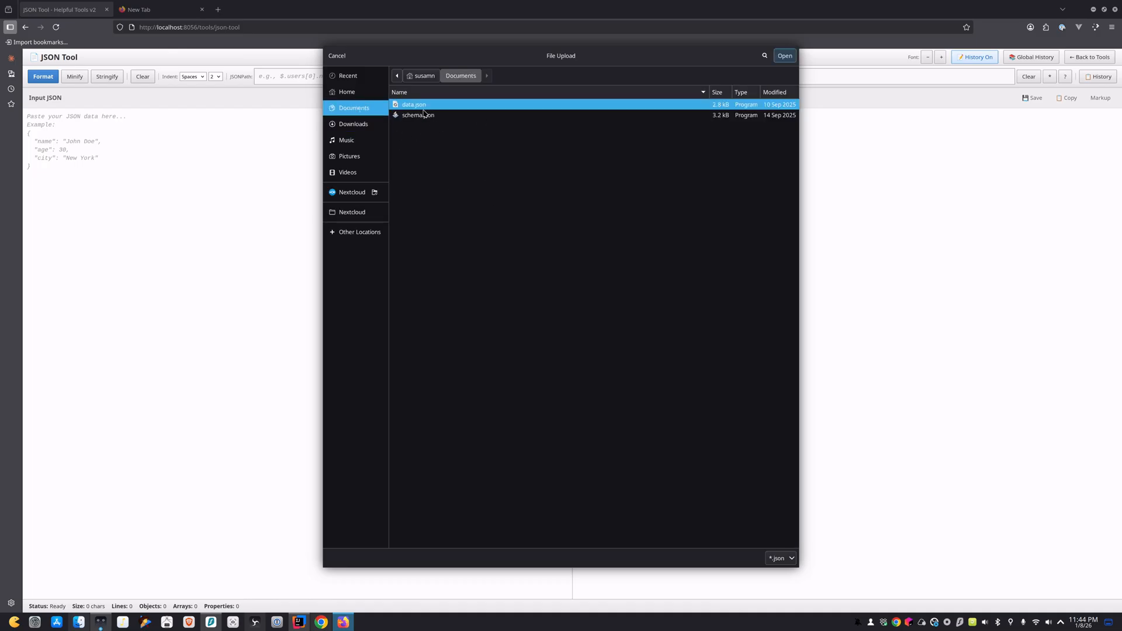
pyautogui.doubleClick(426, 116)
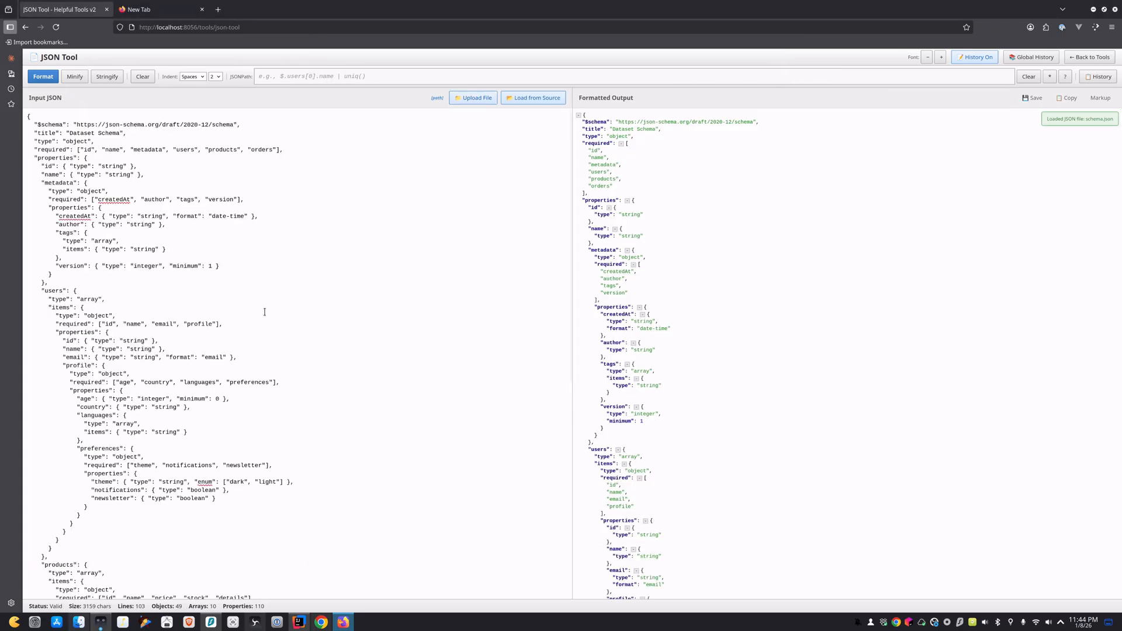
# Examine the loaded schema and compare the formatted output as plain text and with markup.
pyautogui.scroll(-9, 265, 312)
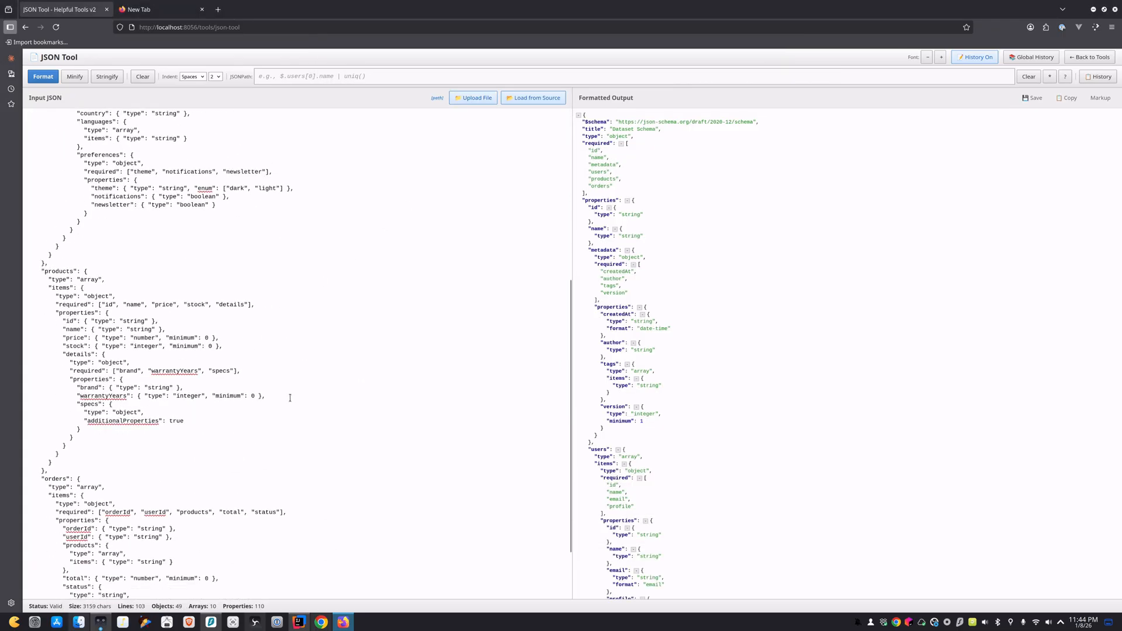
pyautogui.scroll(6, 273, 409)
pyautogui.scroll(4, 273, 409)
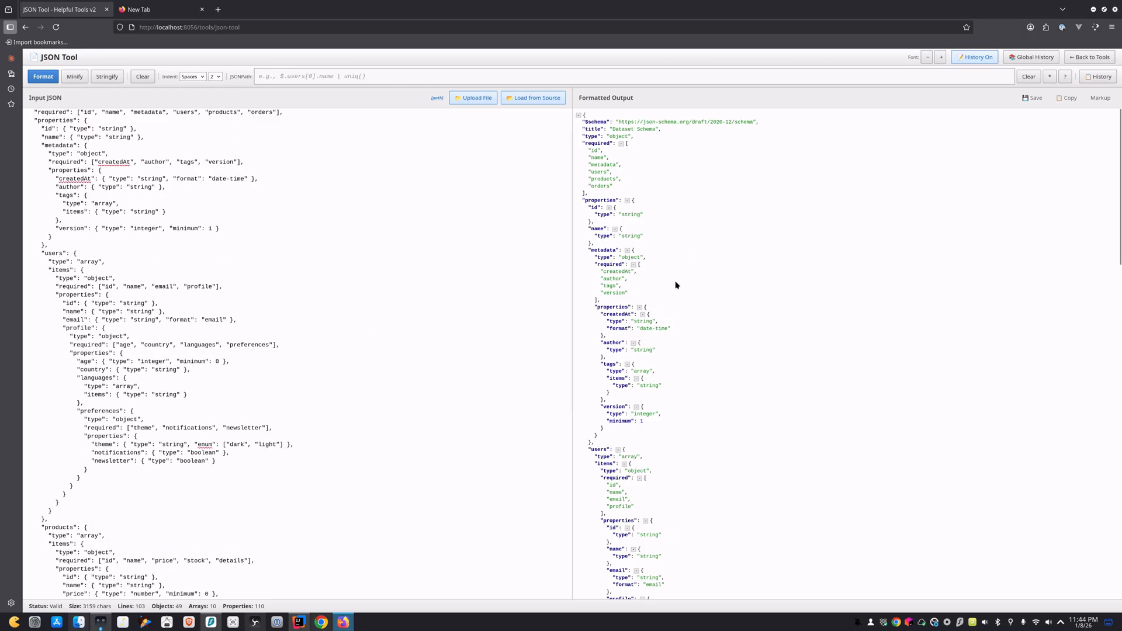
pyautogui.scroll(2, 138, 229)
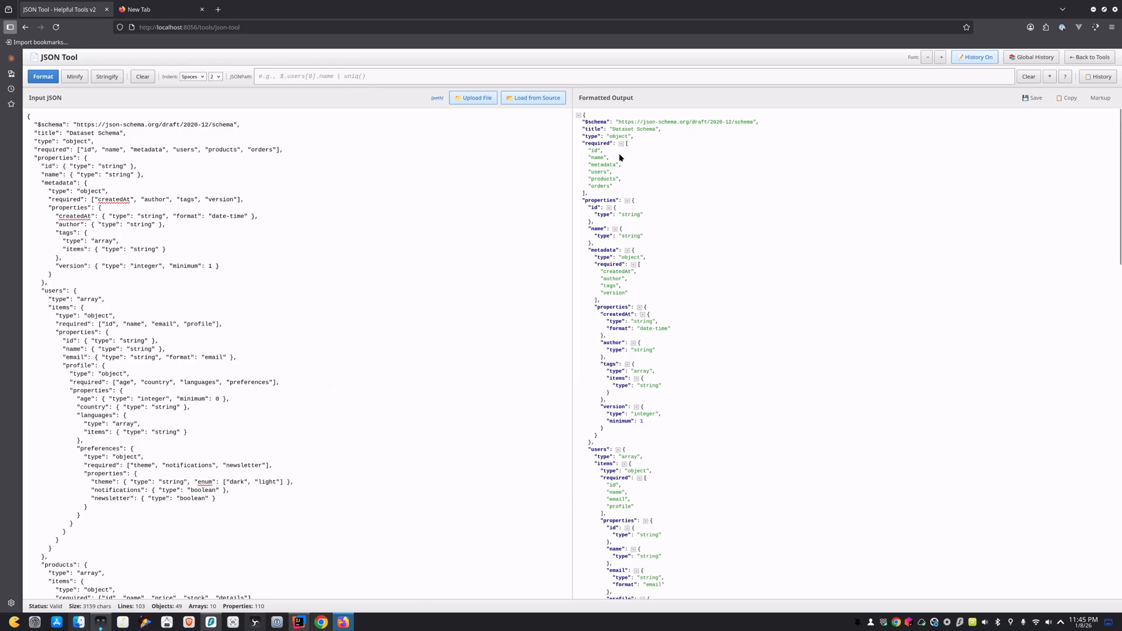
pyautogui.click(1100, 99)
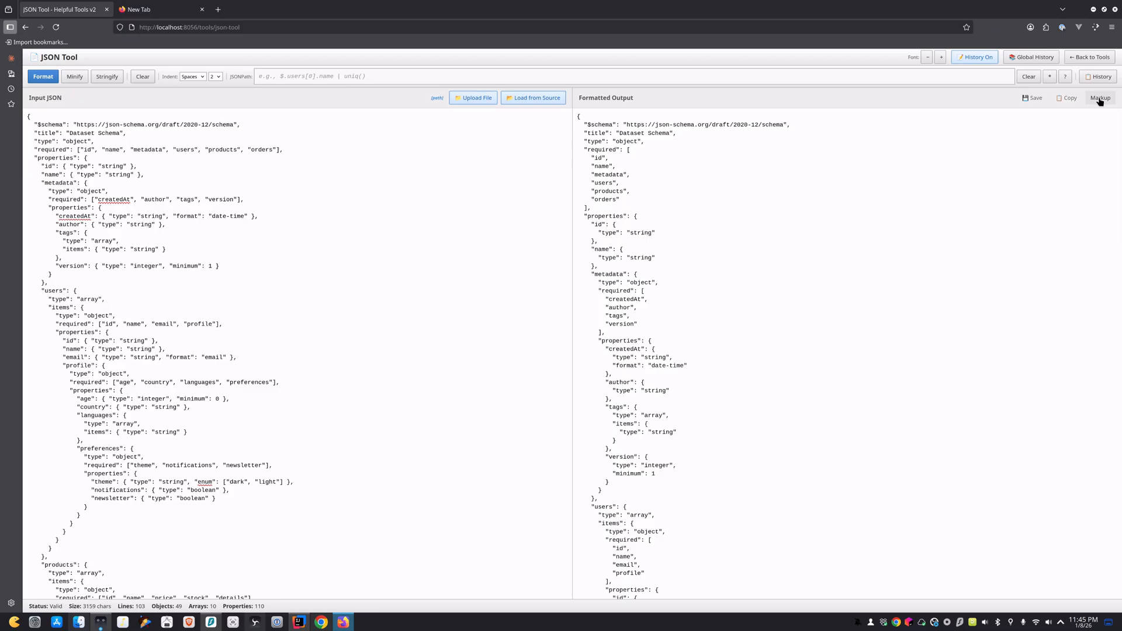
pyautogui.click(1100, 98)
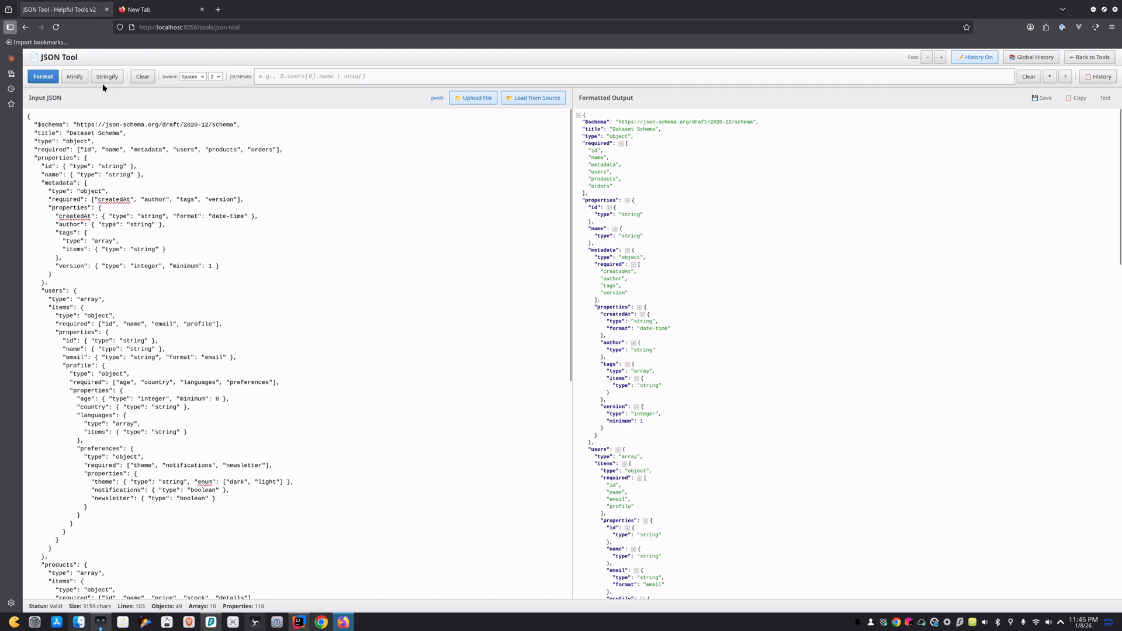
# Minify the loaded schema and convert it to a stringified version.
pyautogui.click(76, 79)
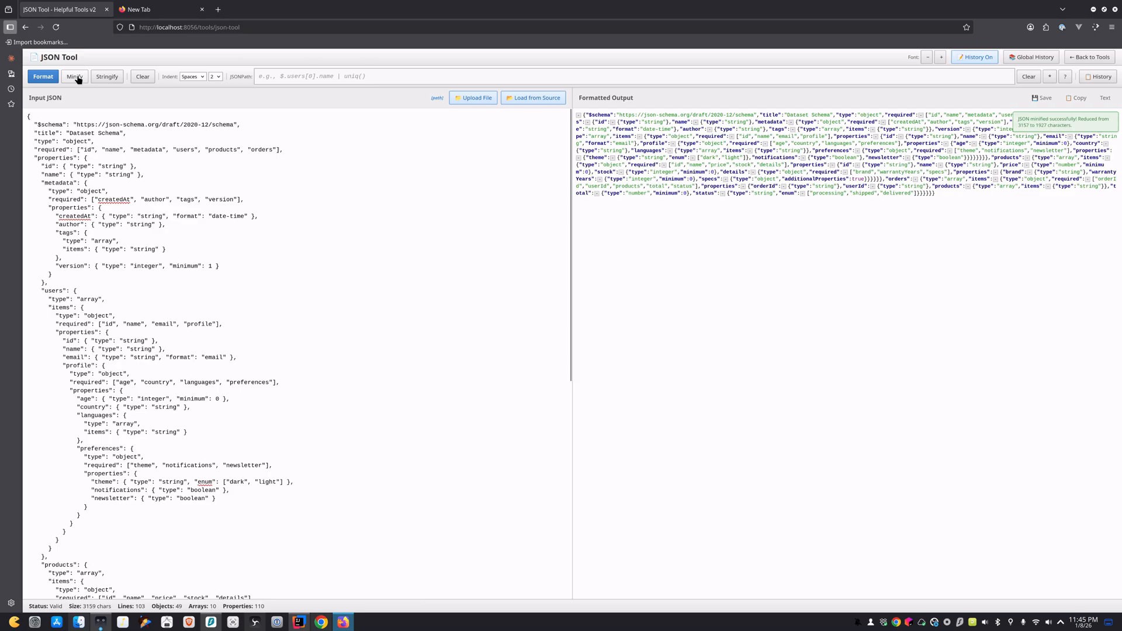
pyautogui.click(107, 79)
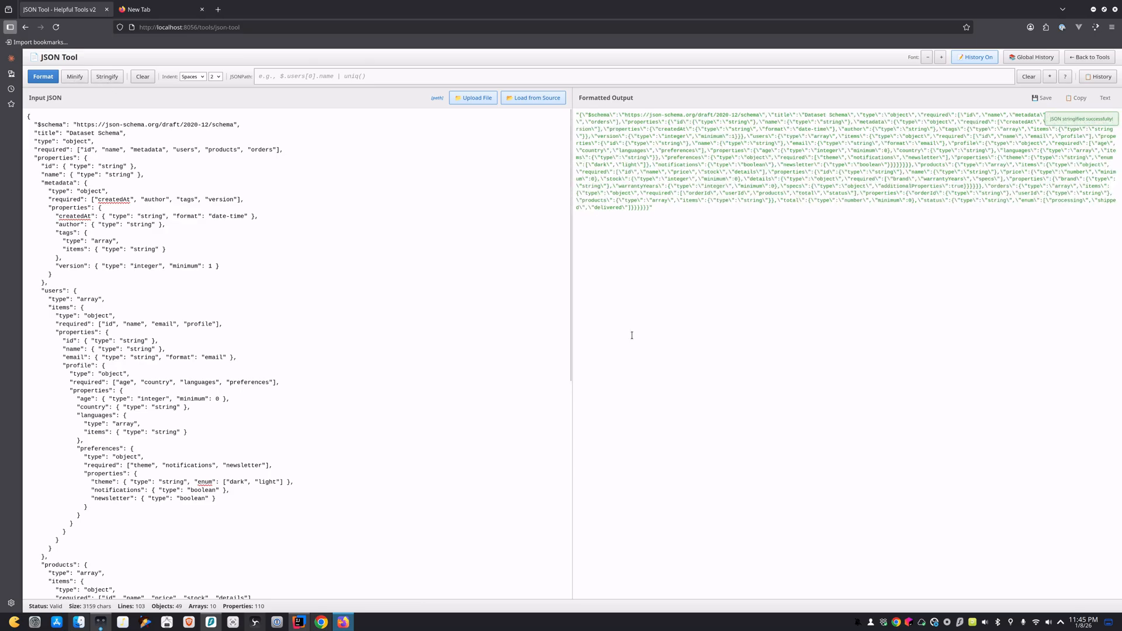
# Copy the stringified output and view the JSON Tool's history entries.
pyautogui.click(1074, 100)
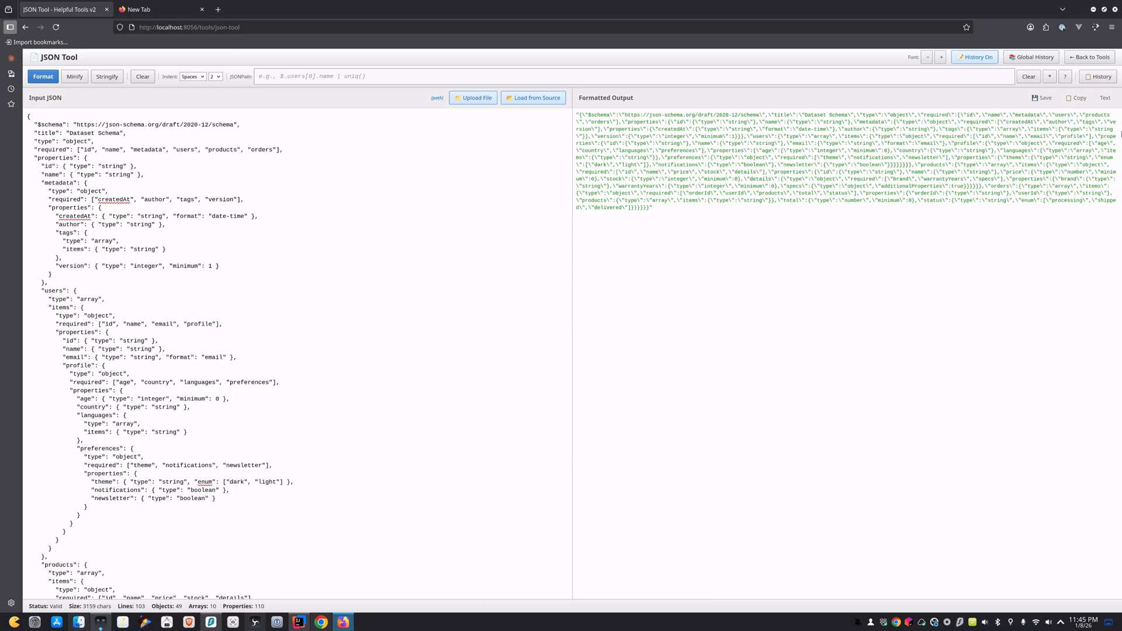
pyautogui.click(1099, 79)
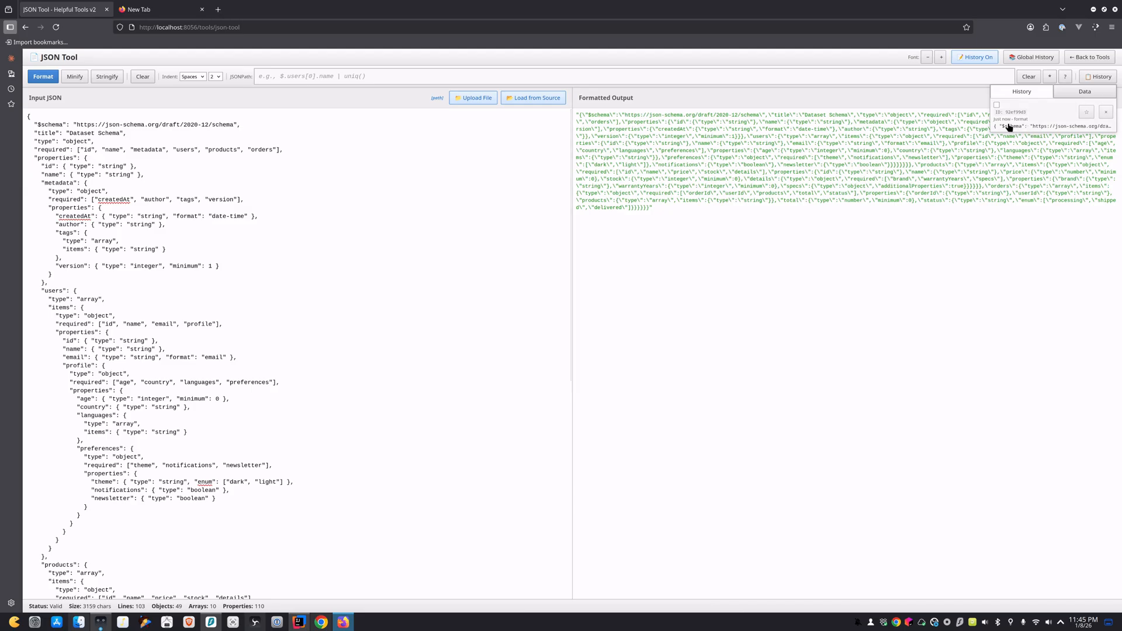
pyautogui.click(956, 285)
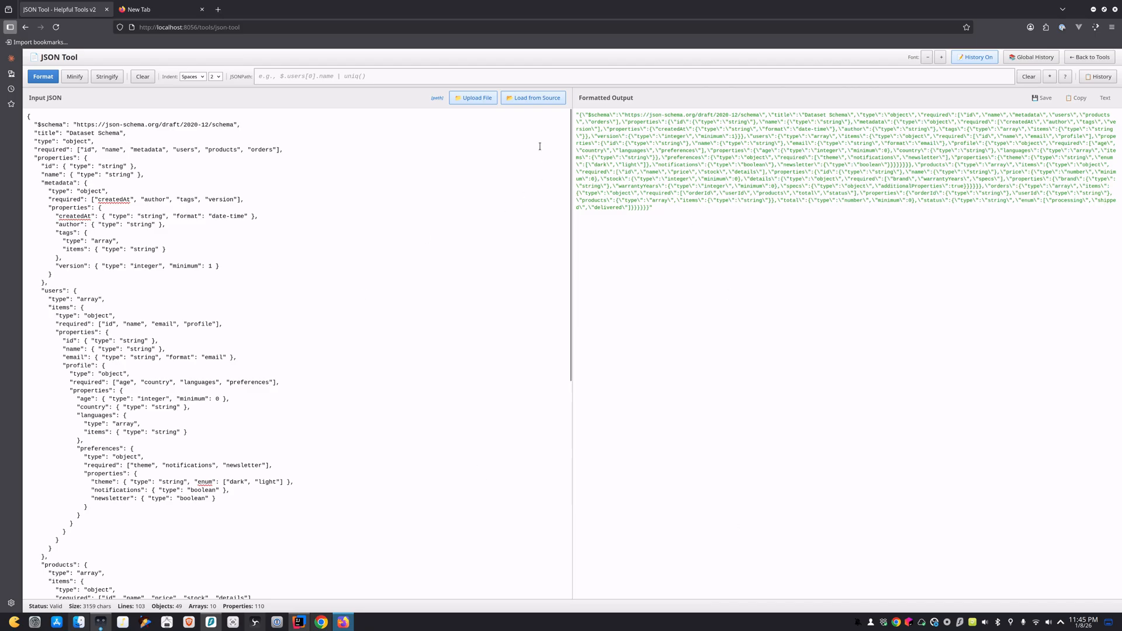
# Return to the tool overview, open the YAML Tool and check its own history.
pyautogui.click(1095, 59)
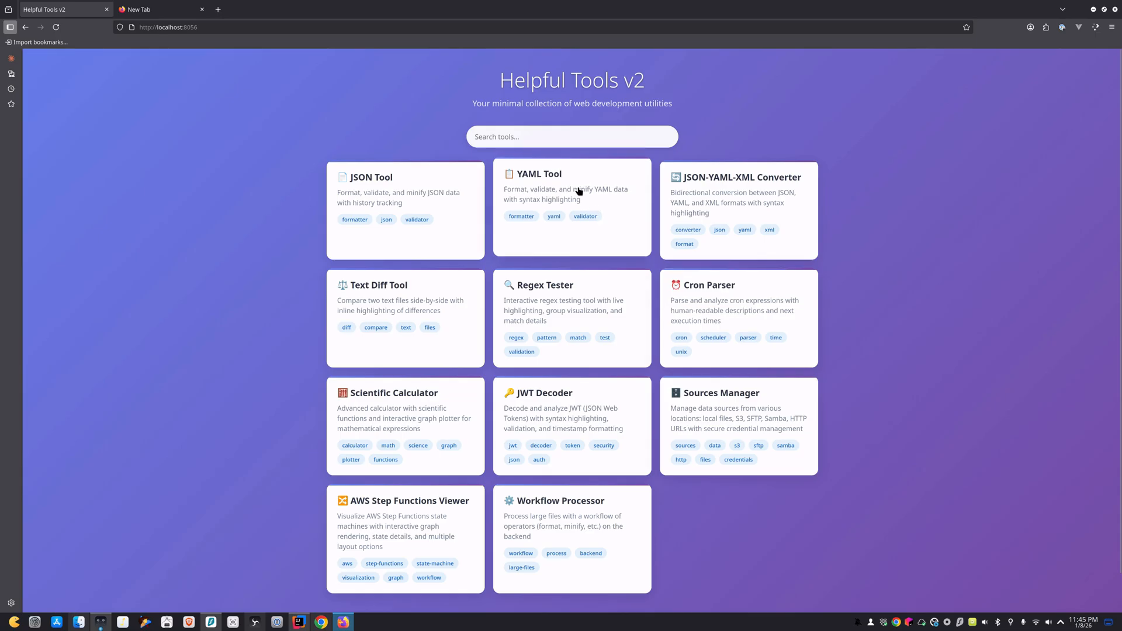
pyautogui.click(545, 191)
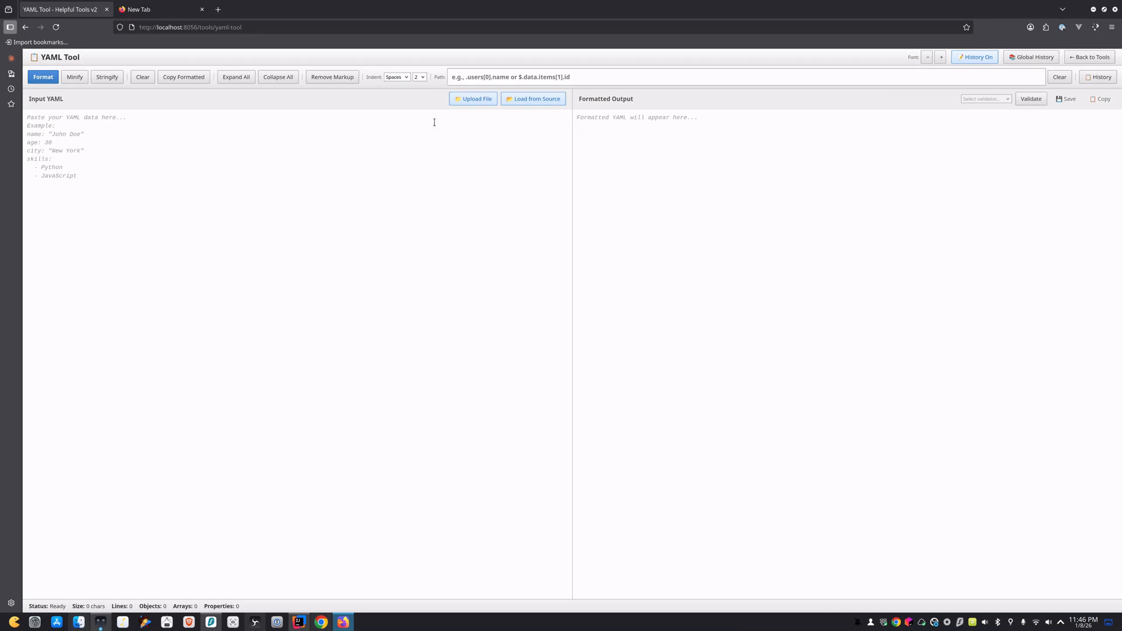
pyautogui.click(1098, 78)
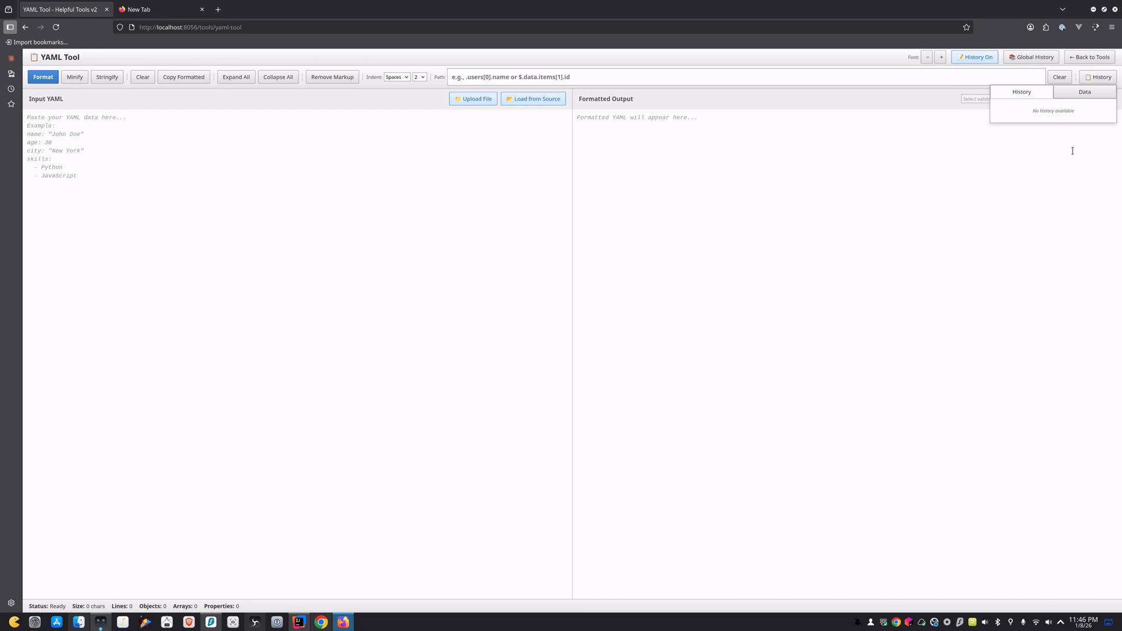
pyautogui.click(1058, 190)
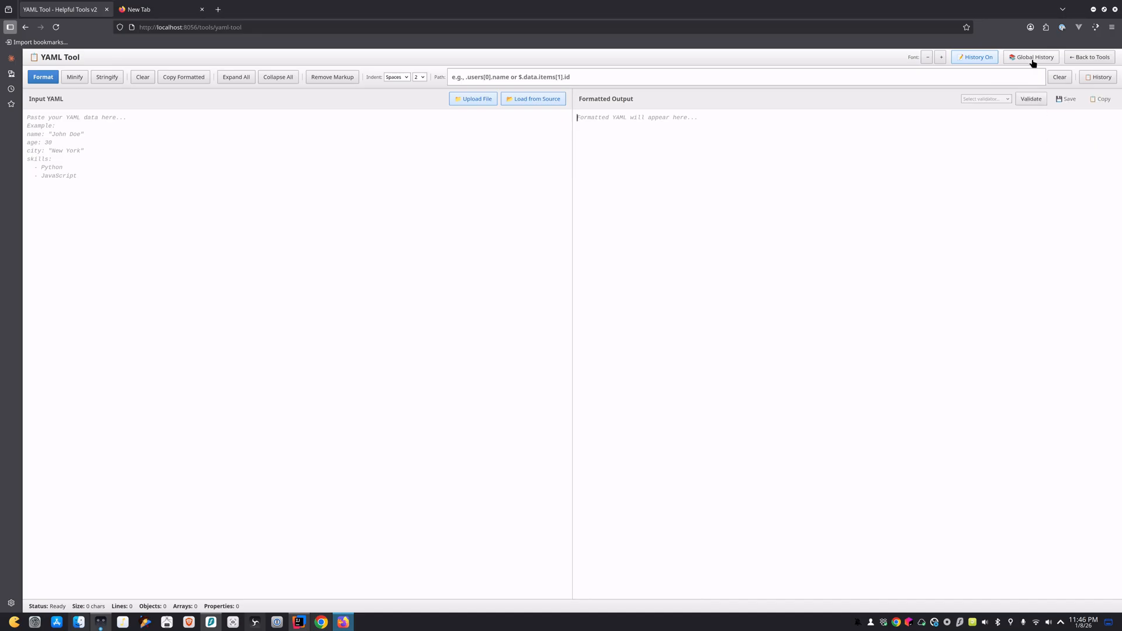
# Load the JSON Tool entry from the global history, format it as YAML and return to the tool overview.
pyautogui.click(1033, 59)
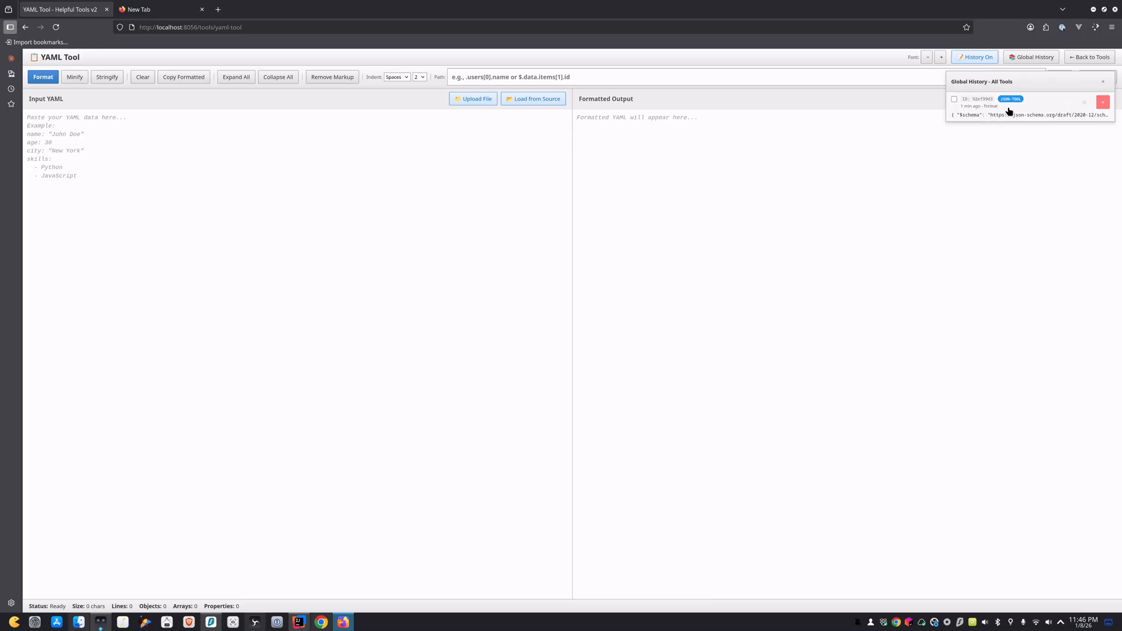
pyautogui.click(1044, 117)
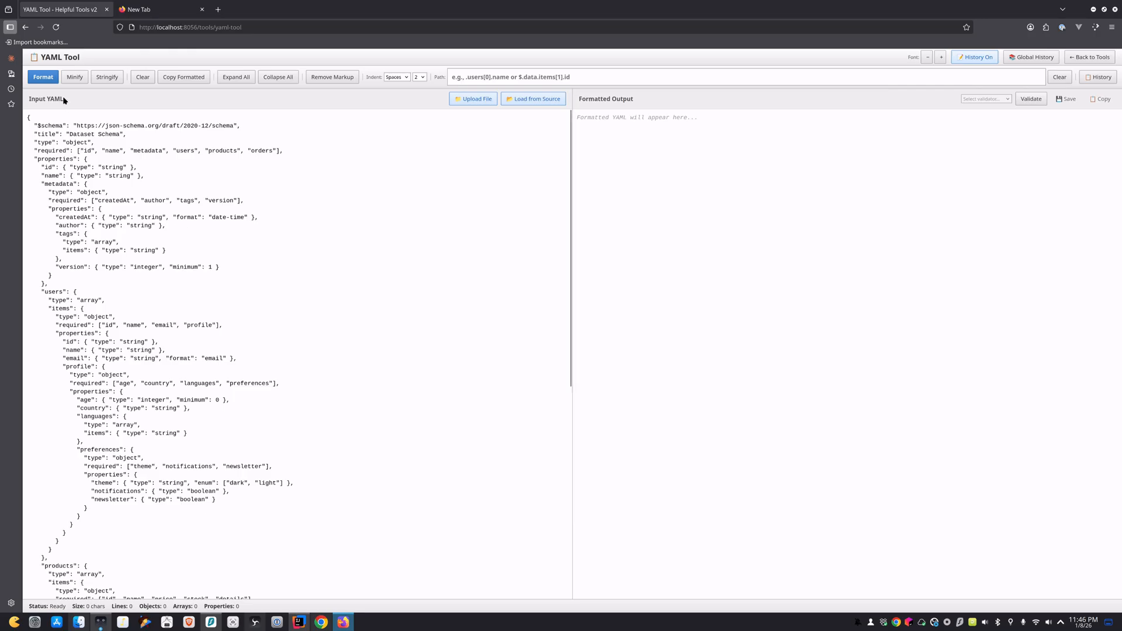
pyautogui.click(44, 79)
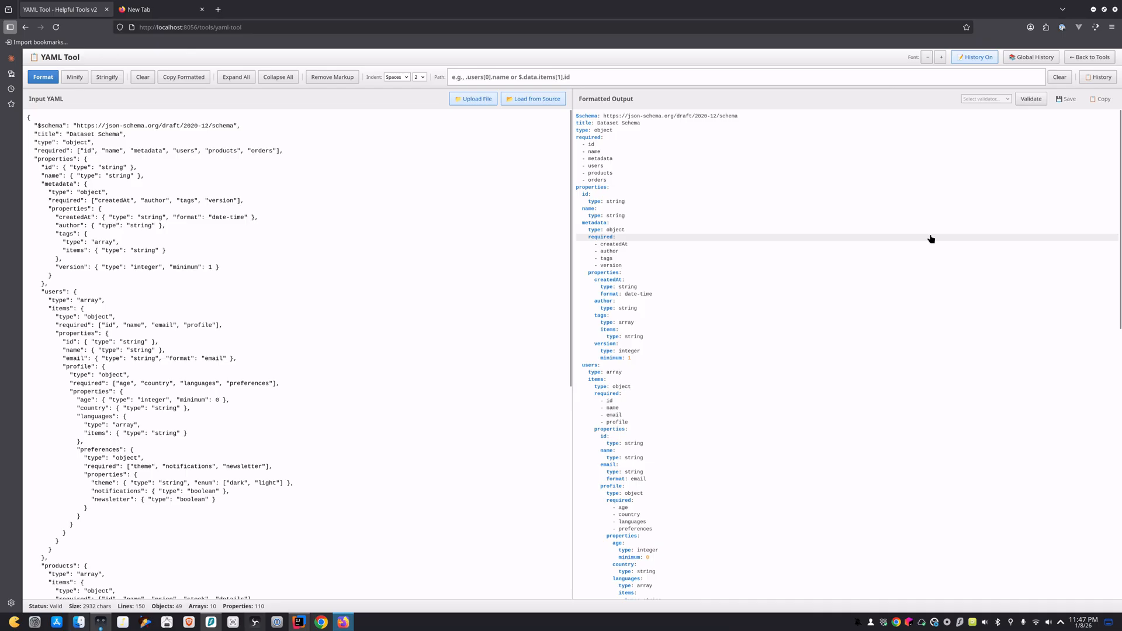
pyautogui.click(1103, 56)
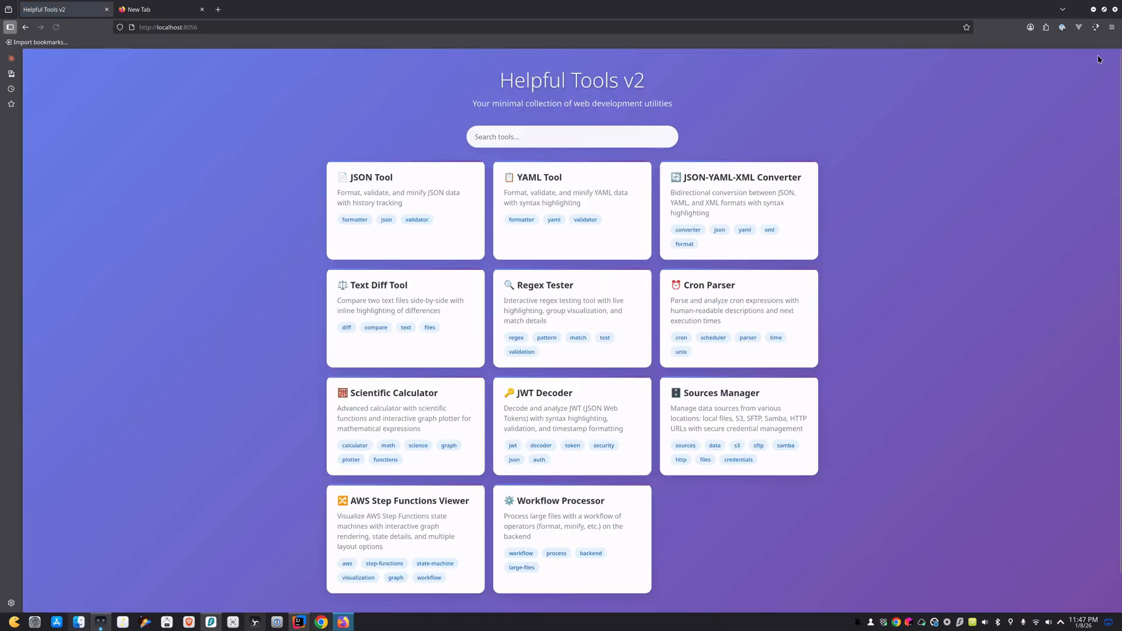
# Open the JSON-YAML-XML Converter and load the JSON dataset schema entry from the global history.
pyautogui.click(739, 177)
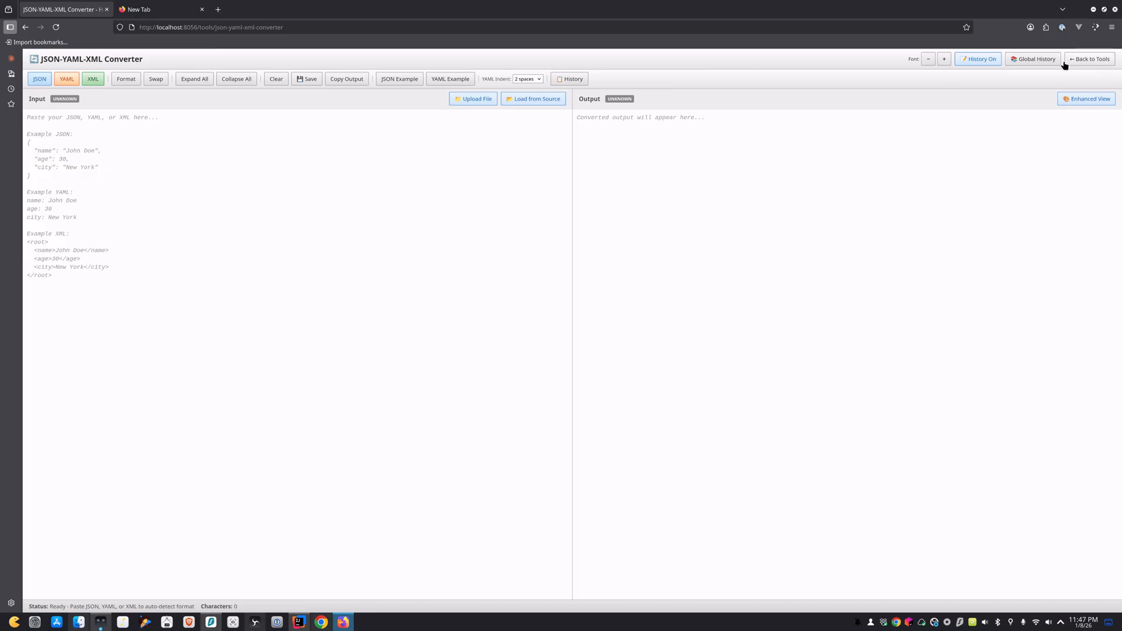
pyautogui.click(1030, 61)
pyautogui.click(1042, 119)
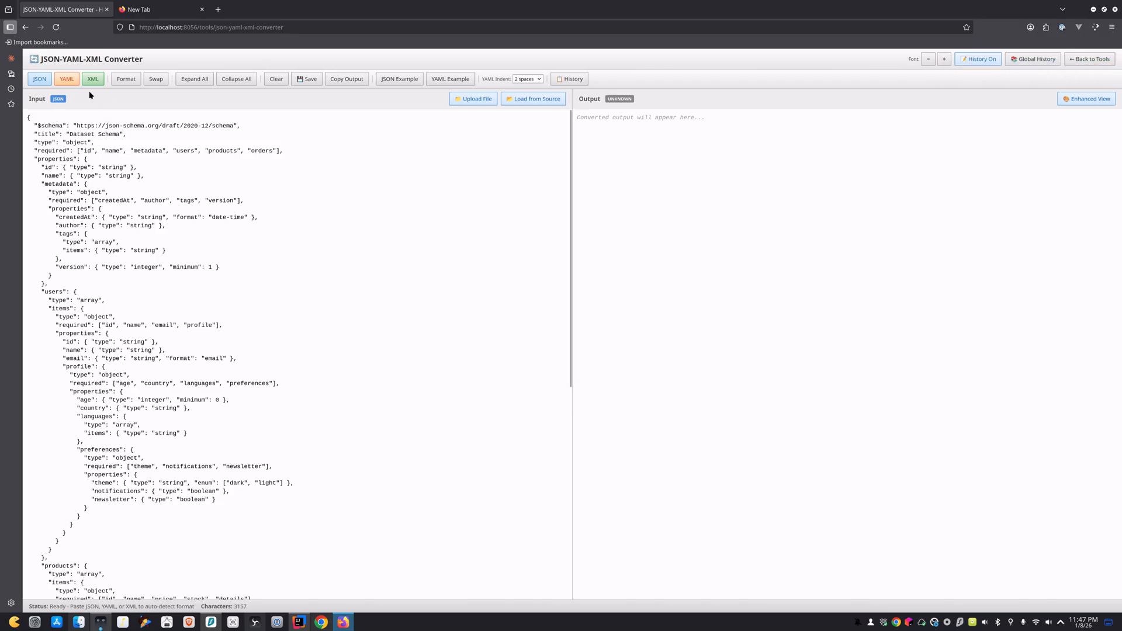
# Convert the loaded JSON schema to YAML and to XML, and return to the tool overview.
pyautogui.click(71, 80)
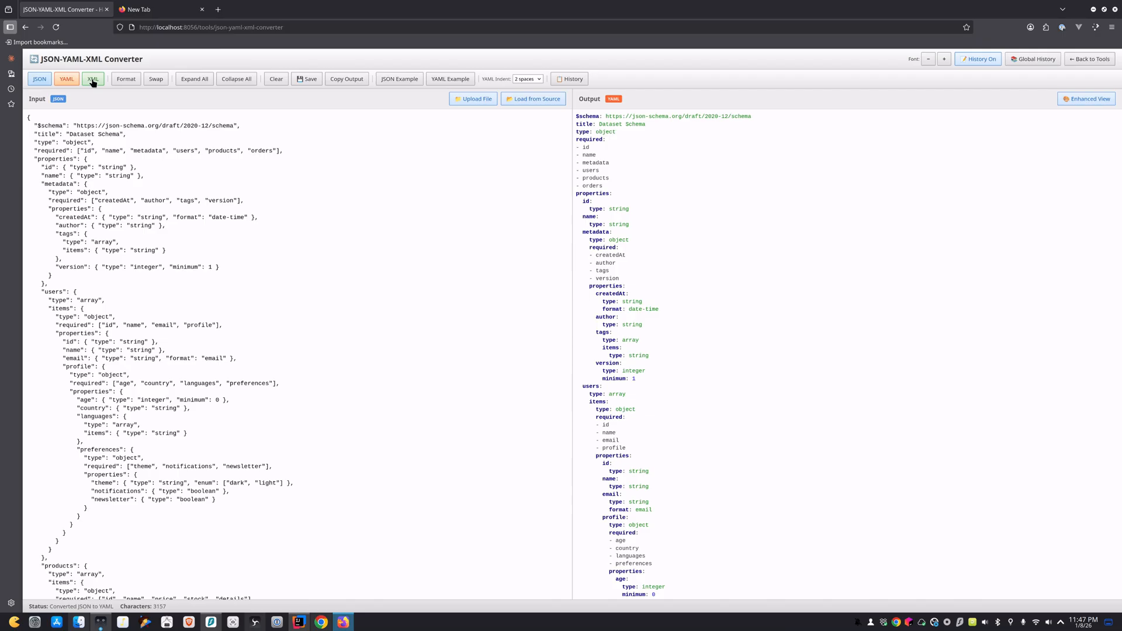
pyautogui.click(92, 81)
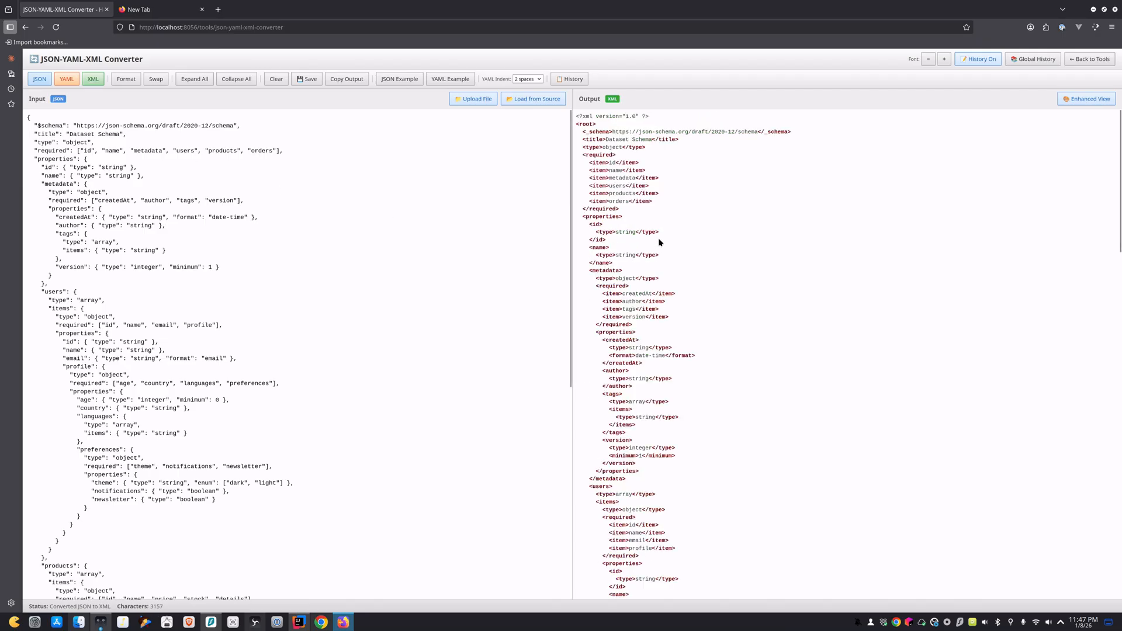
pyautogui.click(1083, 60)
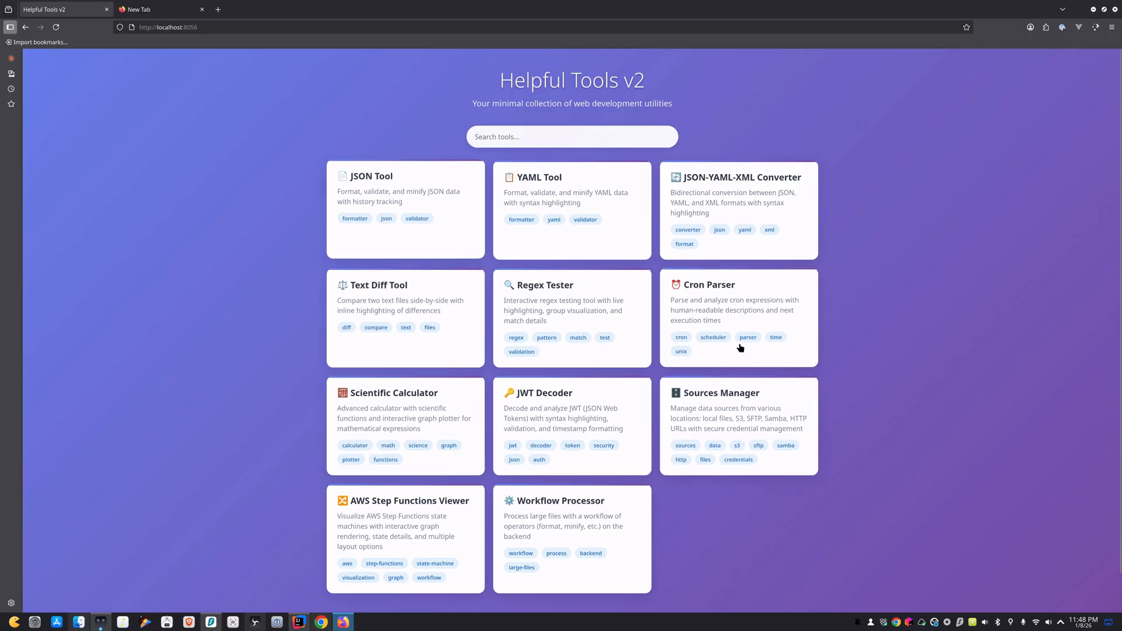
# Open the Sources Manager and review the available source types in the JSON placeholder todos source's edit dialog.
pyautogui.click(741, 422)
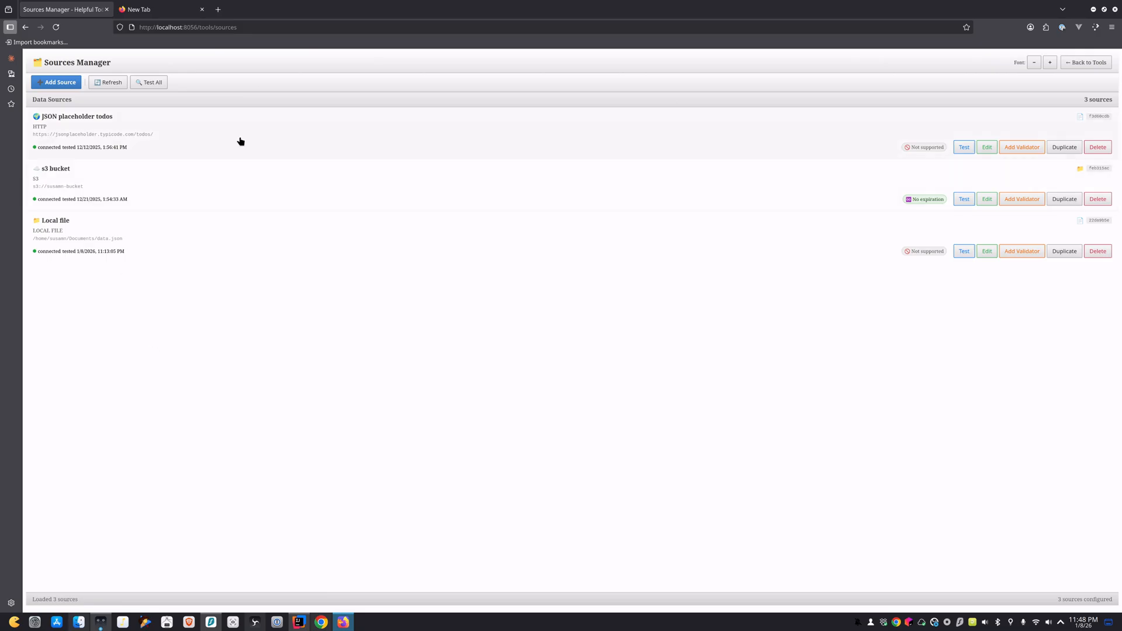
pyautogui.click(986, 150)
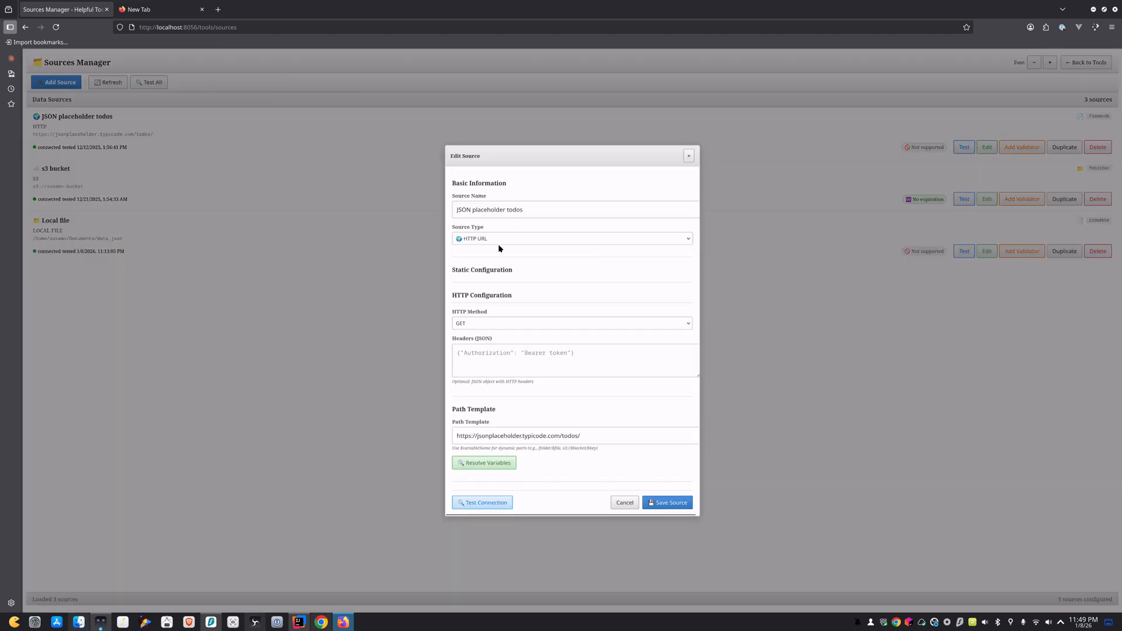
pyautogui.click(478, 239)
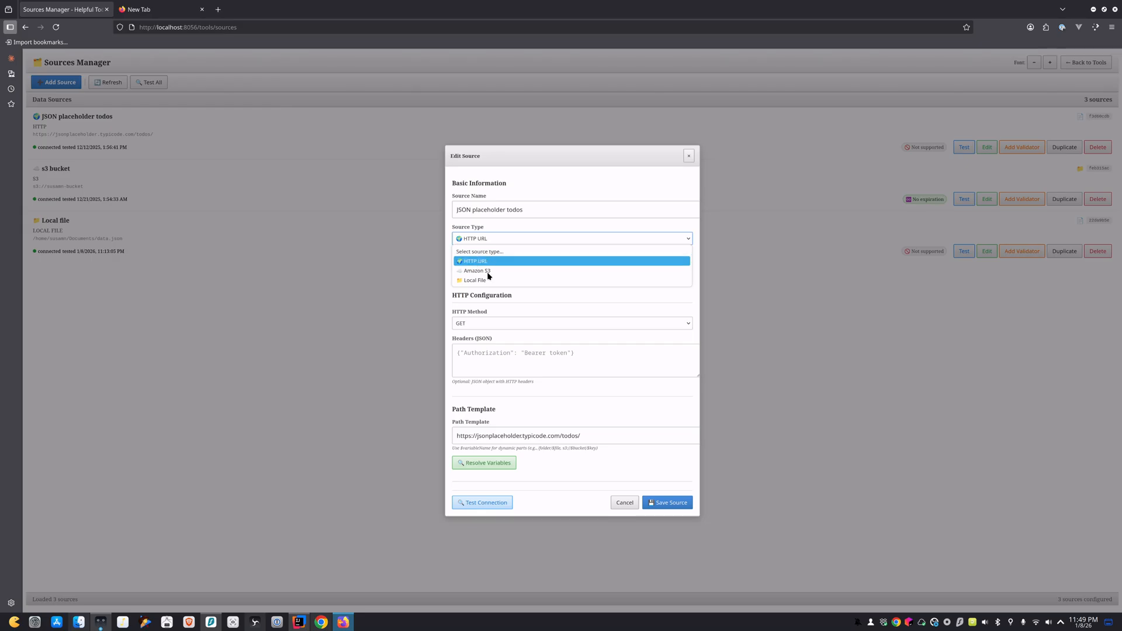
pyautogui.click(547, 168)
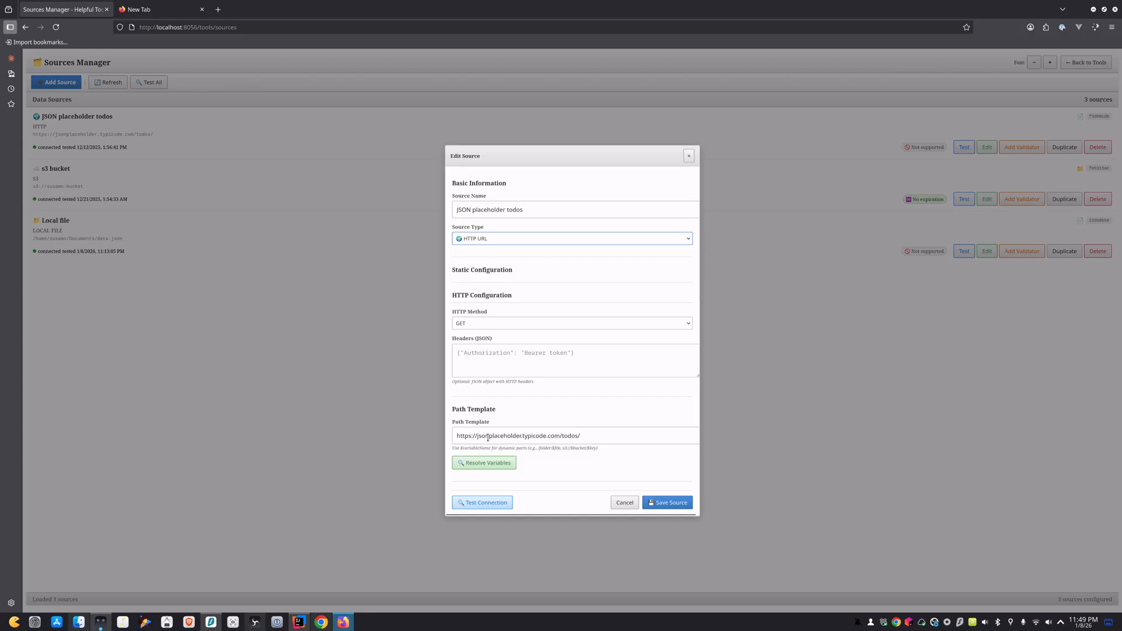
# Copy the JSON placeholder todos path template URL, view its data in the other browser tab, and close the source's edit dialog.
pyautogui.moveTo(457, 435); pyautogui.dragTo(591, 433)
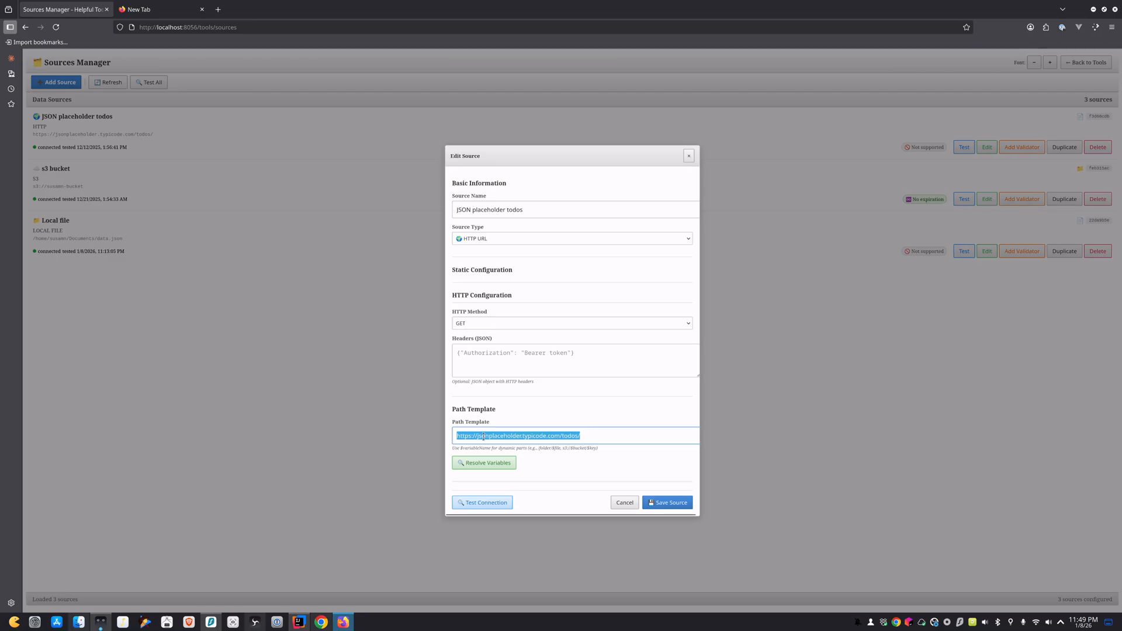
pyautogui.rightClick(550, 435)
pyautogui.click(587, 346)
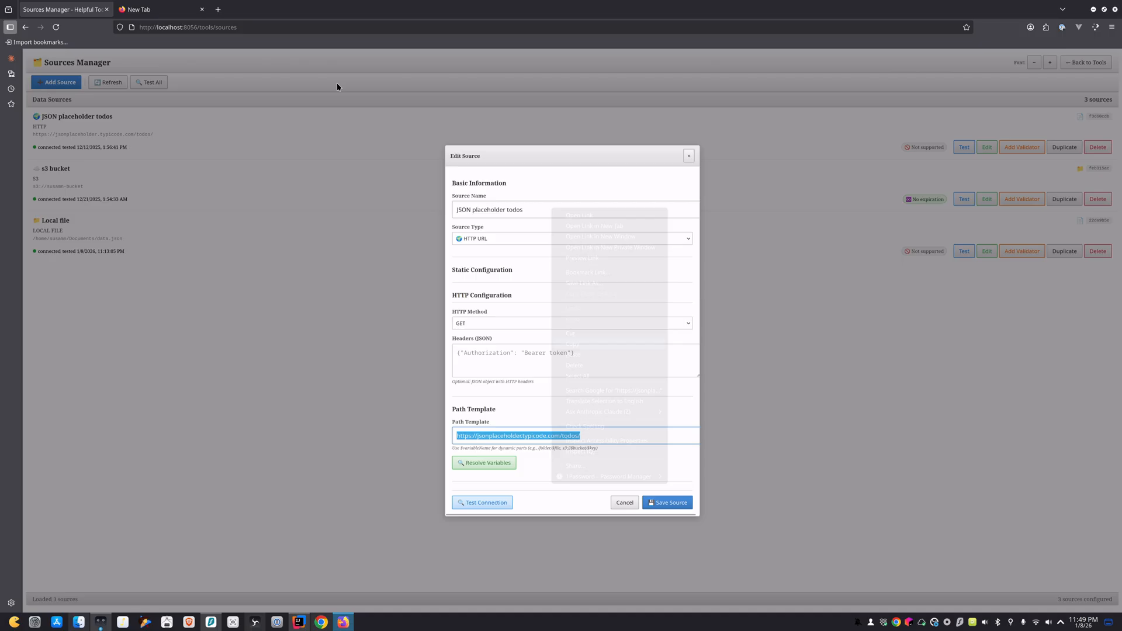
pyautogui.click(173, 16)
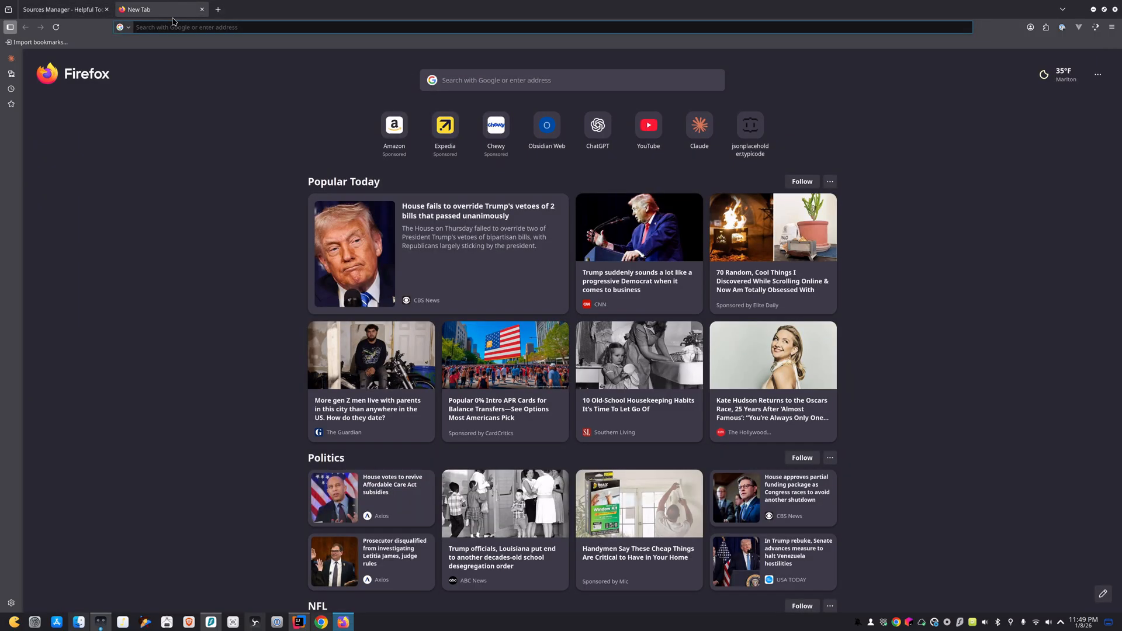
pyautogui.hotkey('ctrl', 'v')
pyautogui.press('Return')
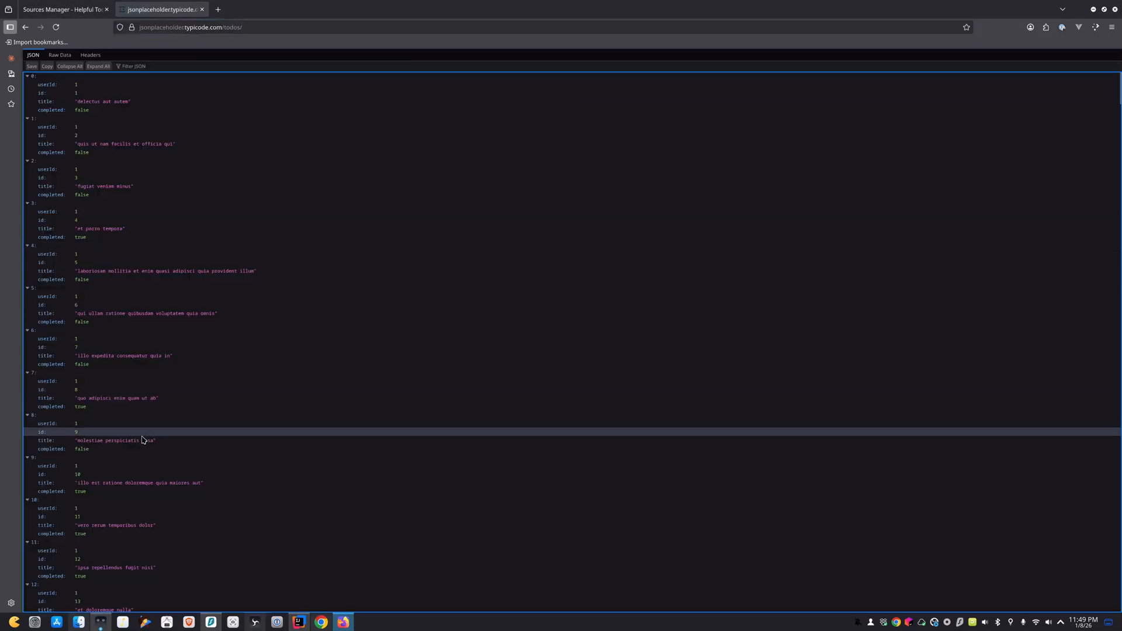
pyautogui.click(64, 10)
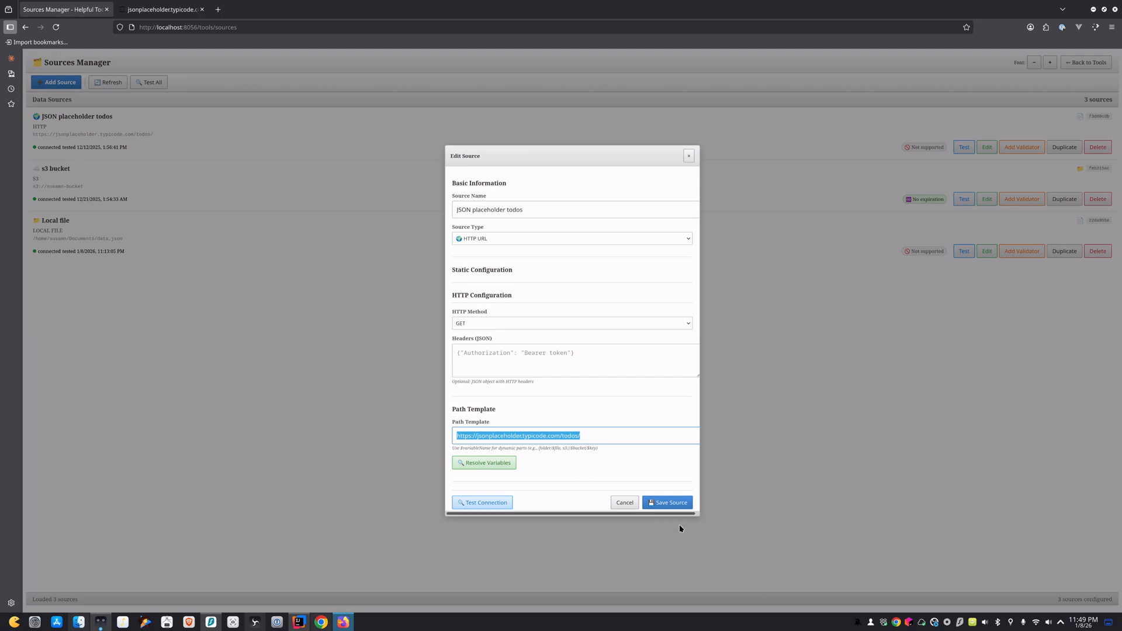
pyautogui.click(712, 179)
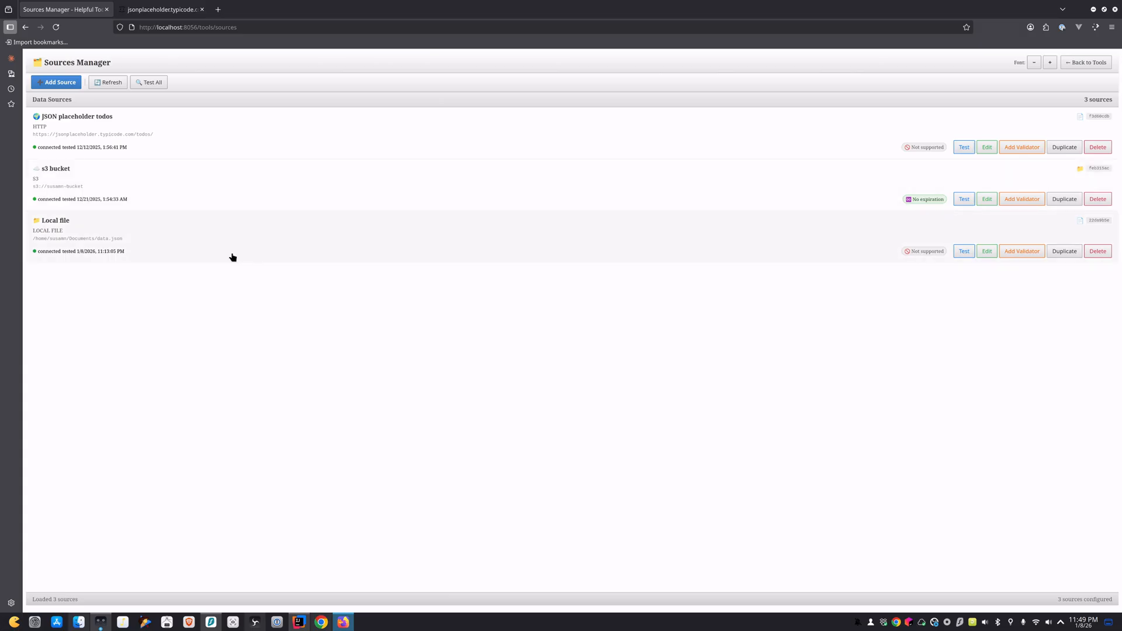
# Open the s3 bucket source for editing and review the directory level options.
pyautogui.click(991, 199)
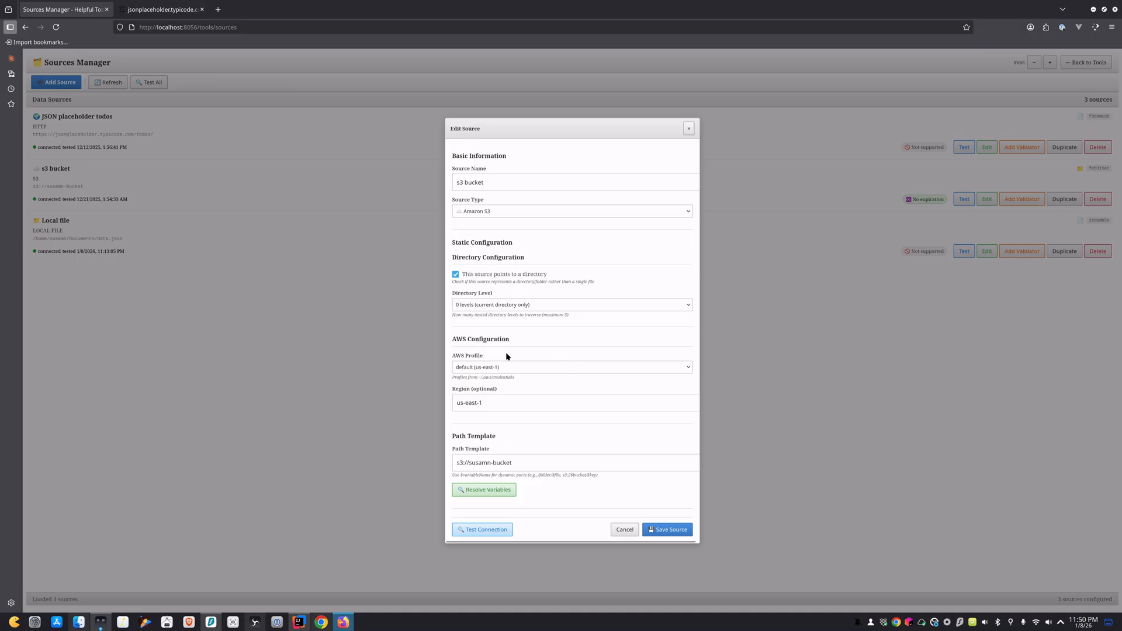
pyautogui.click(488, 306)
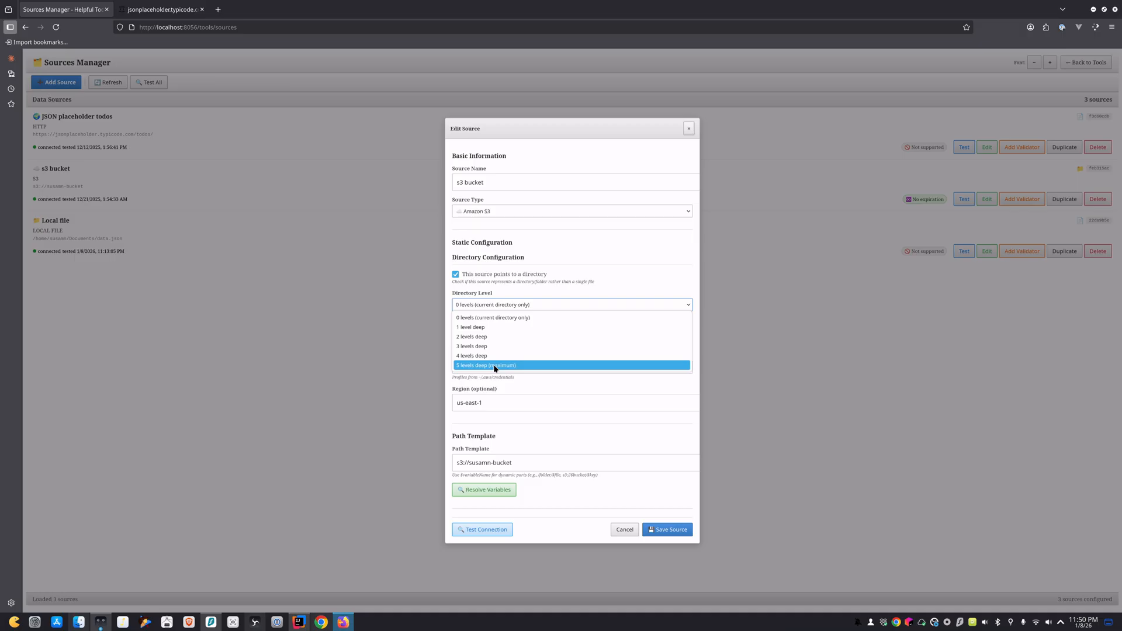
pyautogui.click(571, 389)
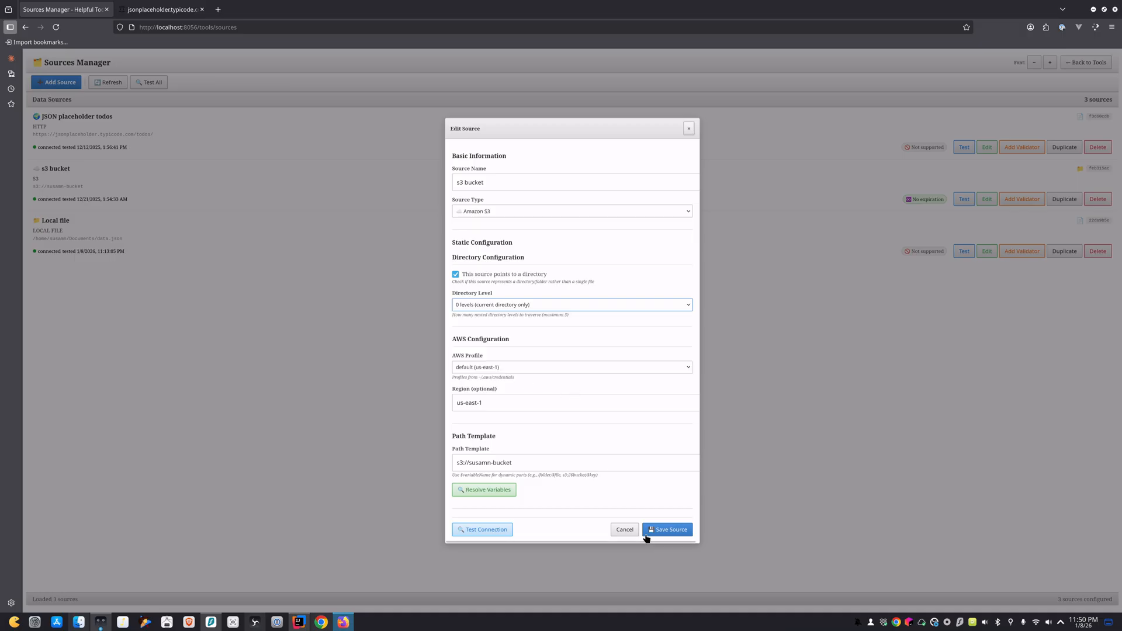
# Try appending /$subpath/ to the s3 bucket's path template, resolve its variables, and cancel the edit.
pyautogui.click(530, 463)
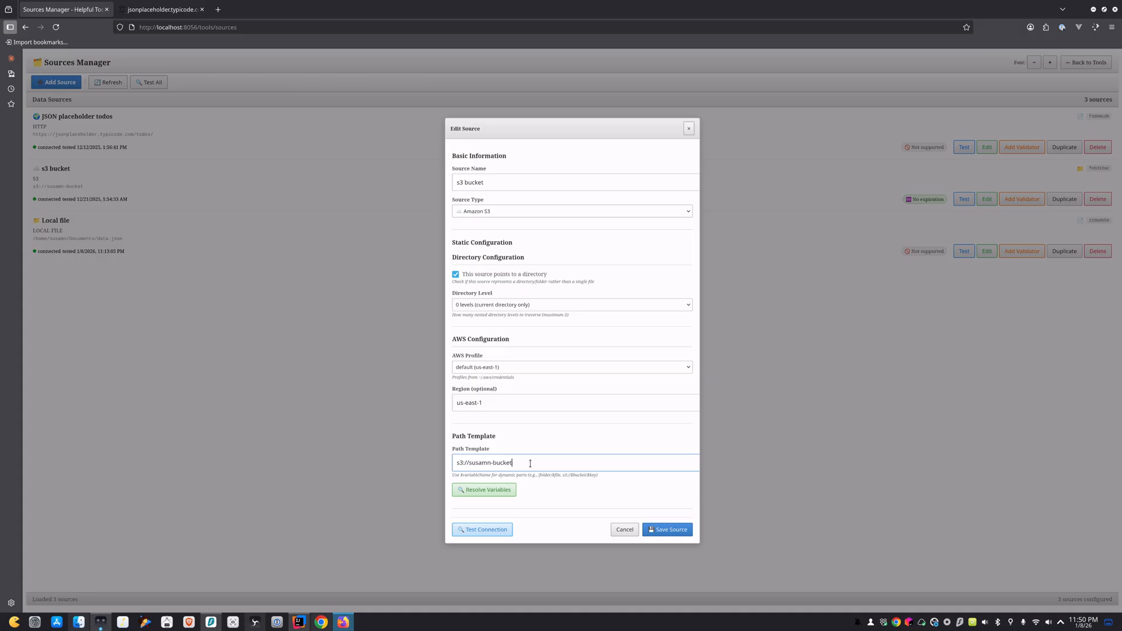
pyautogui.write('/')
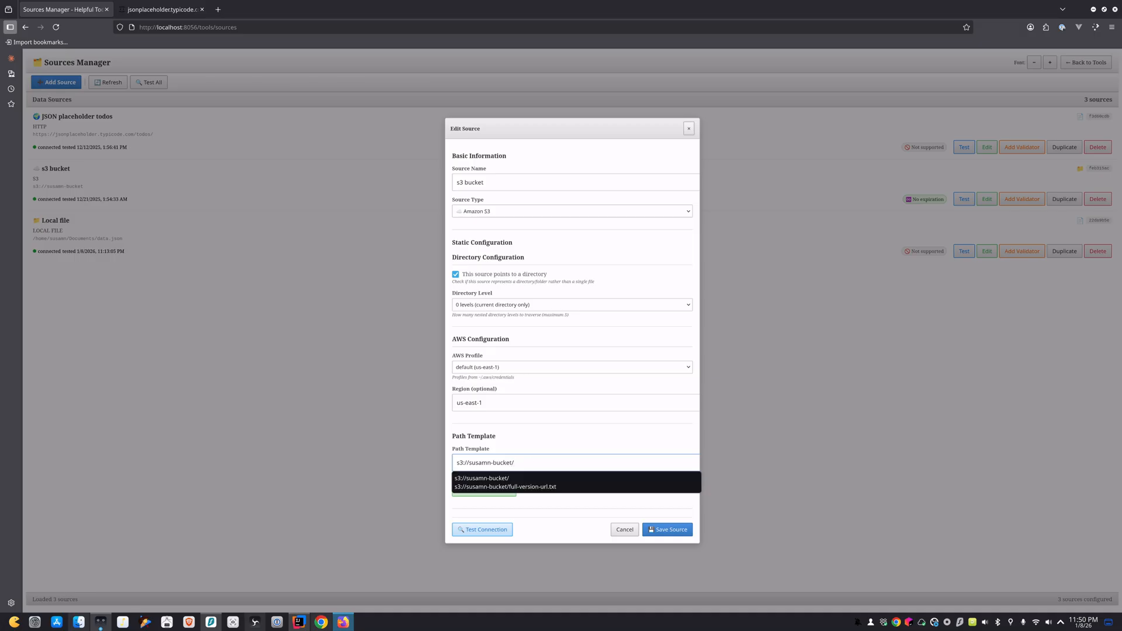
pyautogui.write('$')
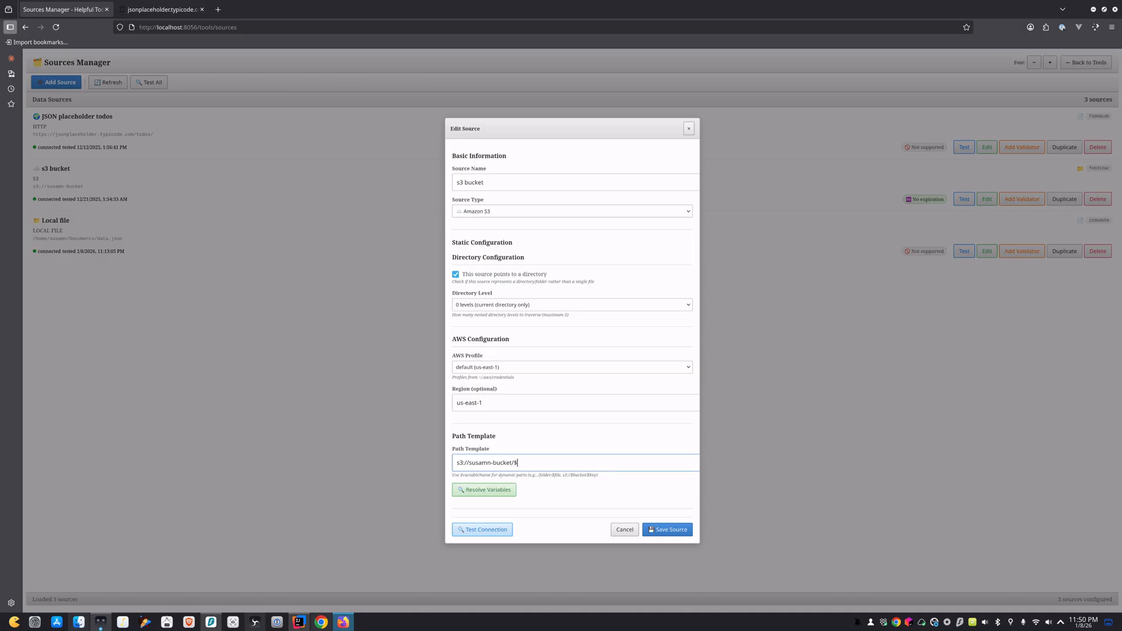
pyautogui.write('subpath/')
pyautogui.click(488, 489)
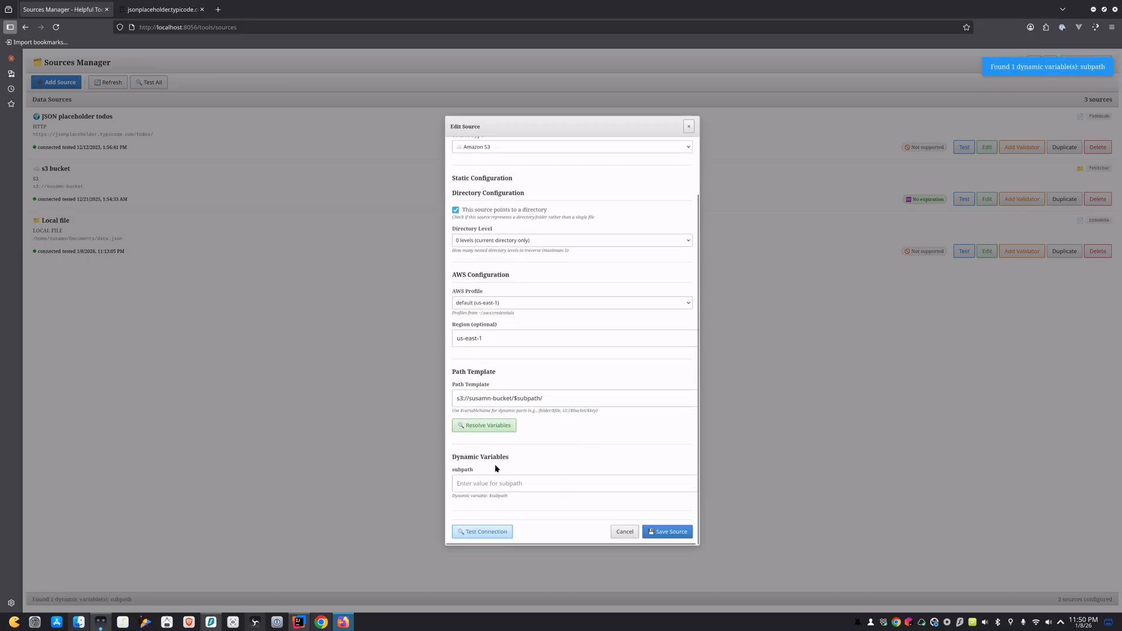
pyautogui.click(488, 484)
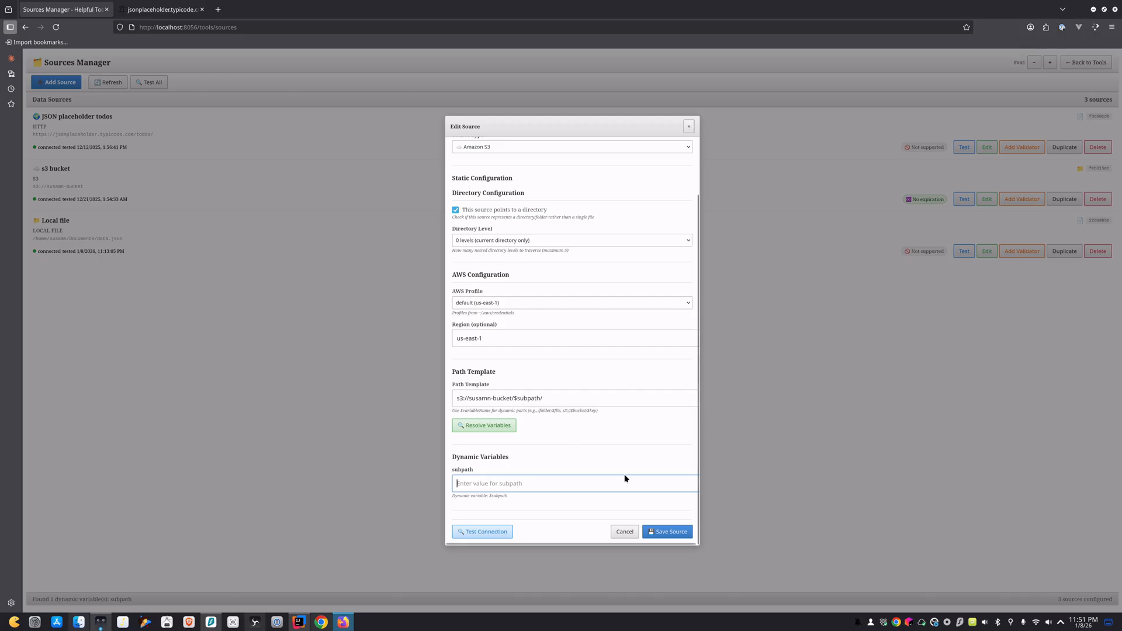
pyautogui.click(622, 533)
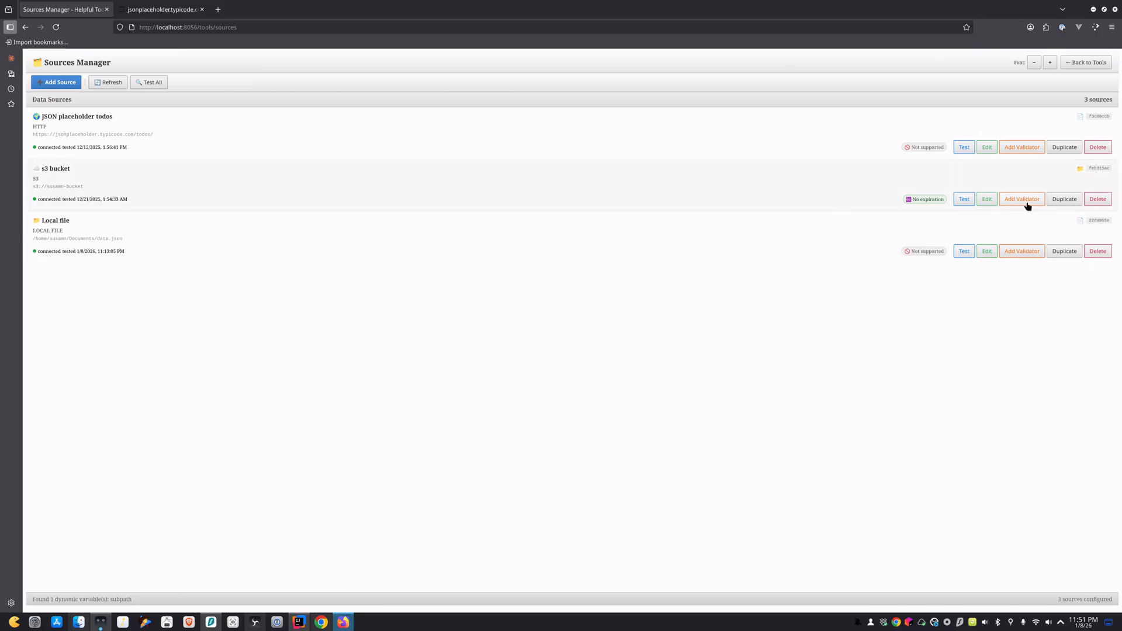
# Duplicate the s3 bucket source and check the original source's path template.
pyautogui.click(1064, 199)
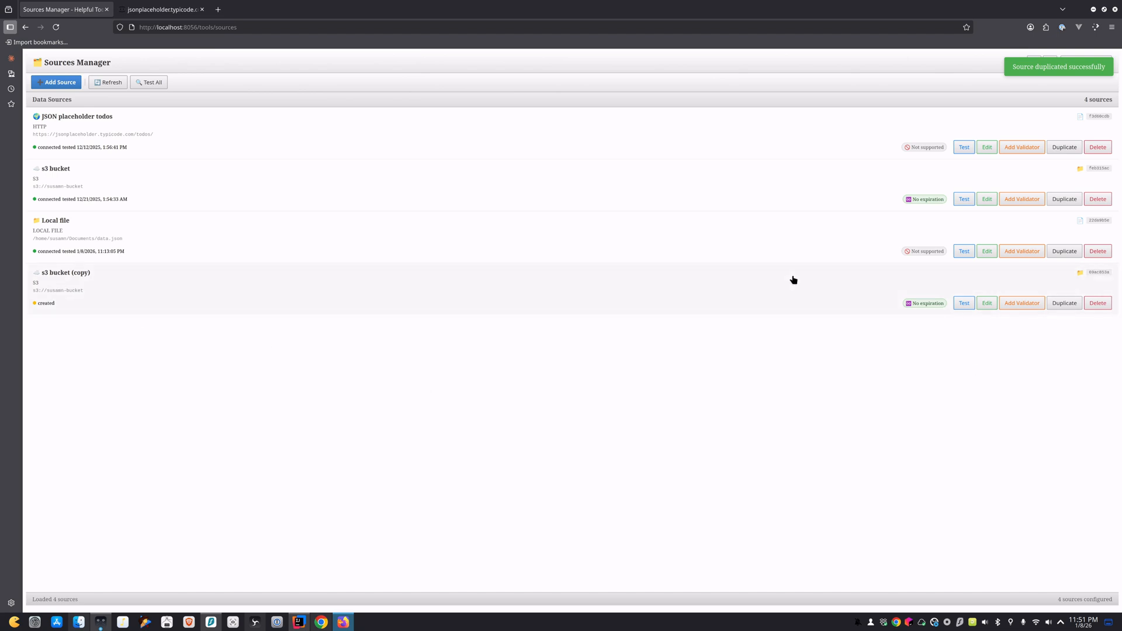
pyautogui.click(987, 199)
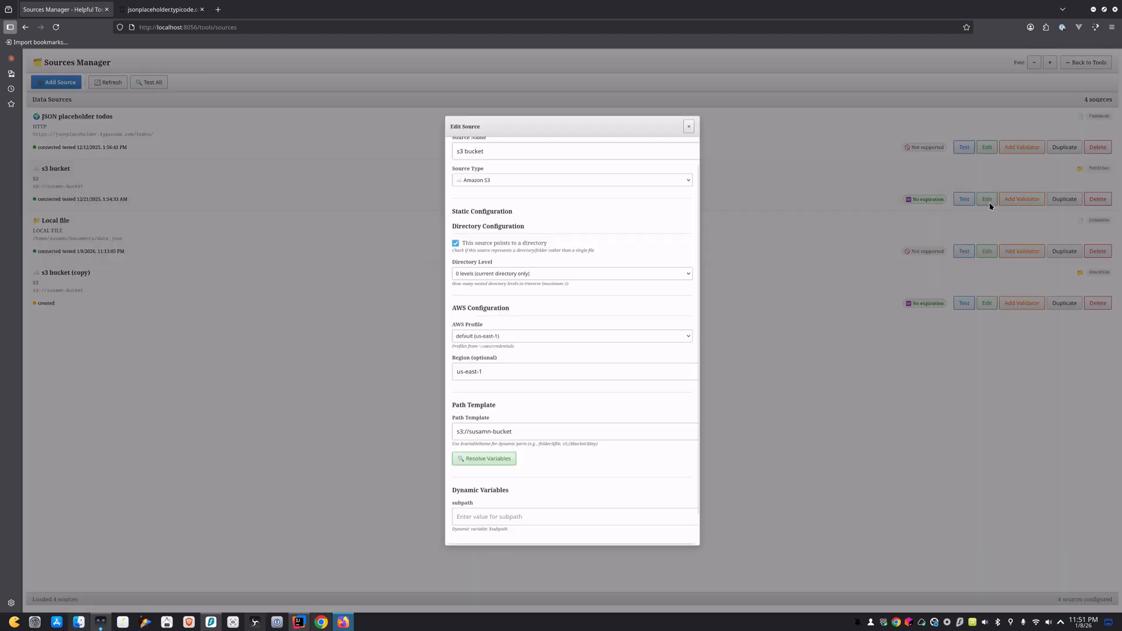
pyautogui.moveTo(509, 433); pyautogui.dragTo(468, 432)
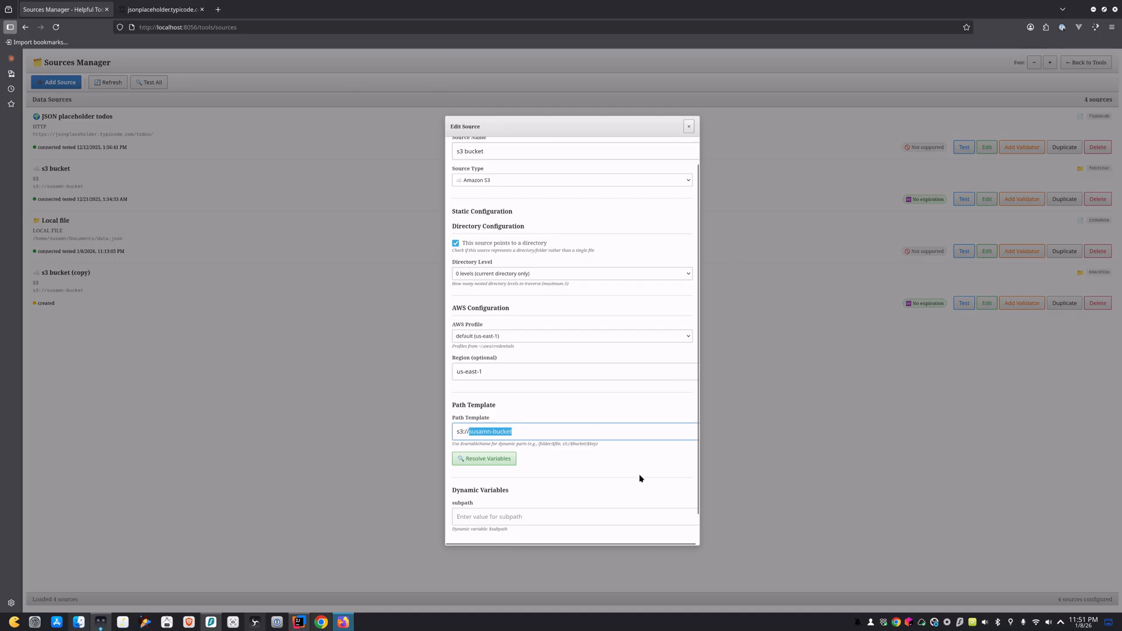
pyautogui.click(689, 127)
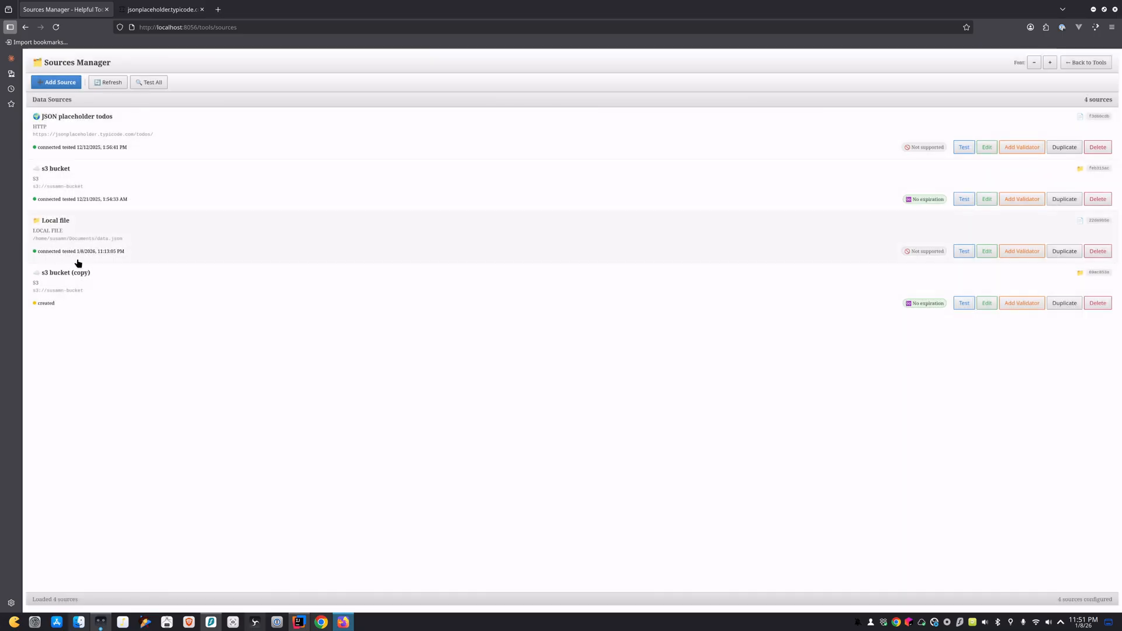
# Append /$folder to the path template of the s3 bucket copy and resolve its dynamic variables.
pyautogui.click(988, 304)
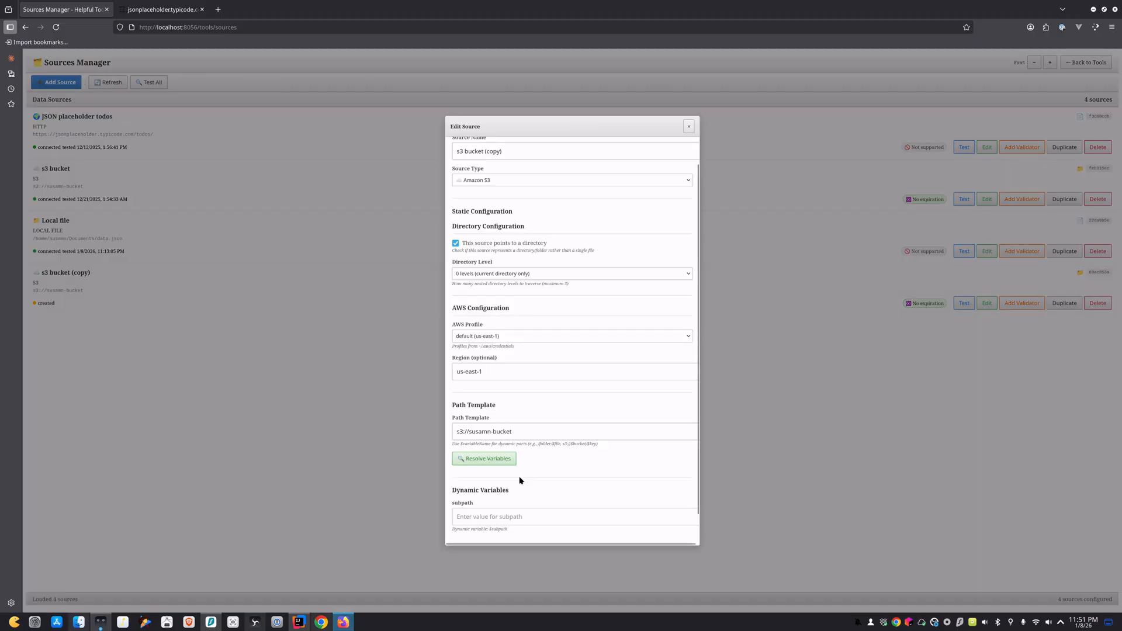
pyautogui.click(526, 431)
pyautogui.write('/')
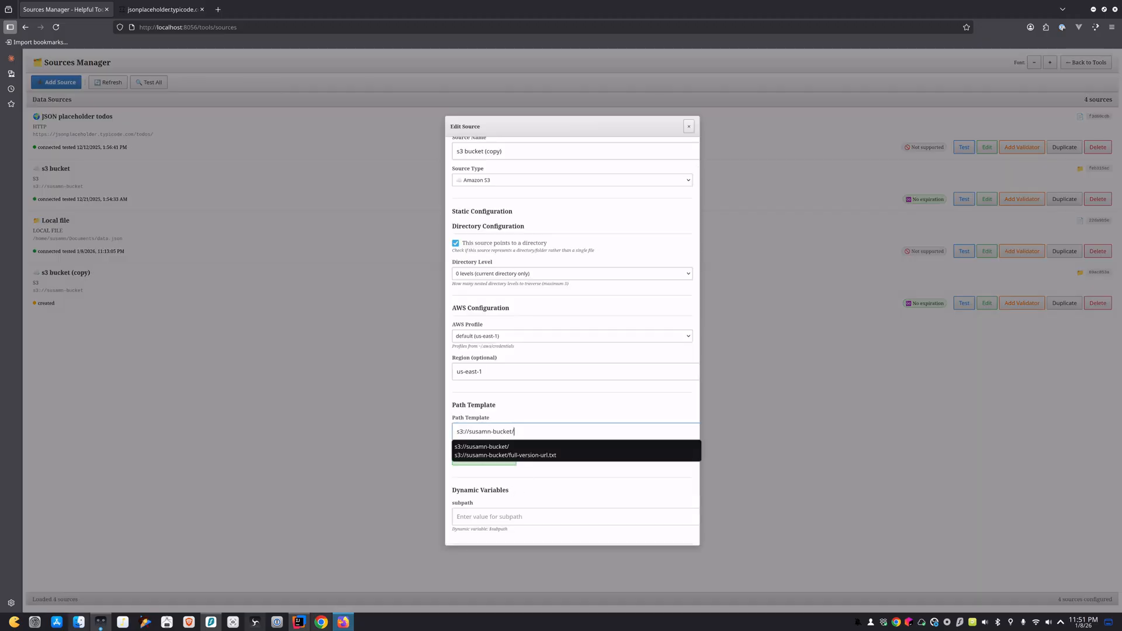
pyautogui.write('$')
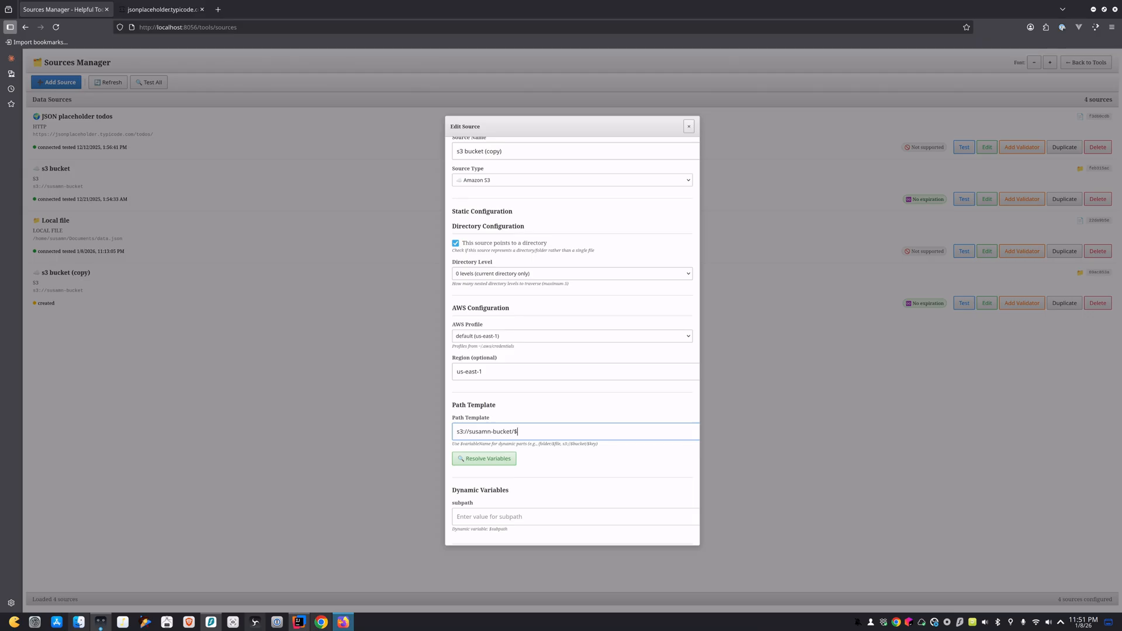
pyautogui.write('folder')
pyautogui.click(484, 458)
pyautogui.scroll(-1, 542, 467)
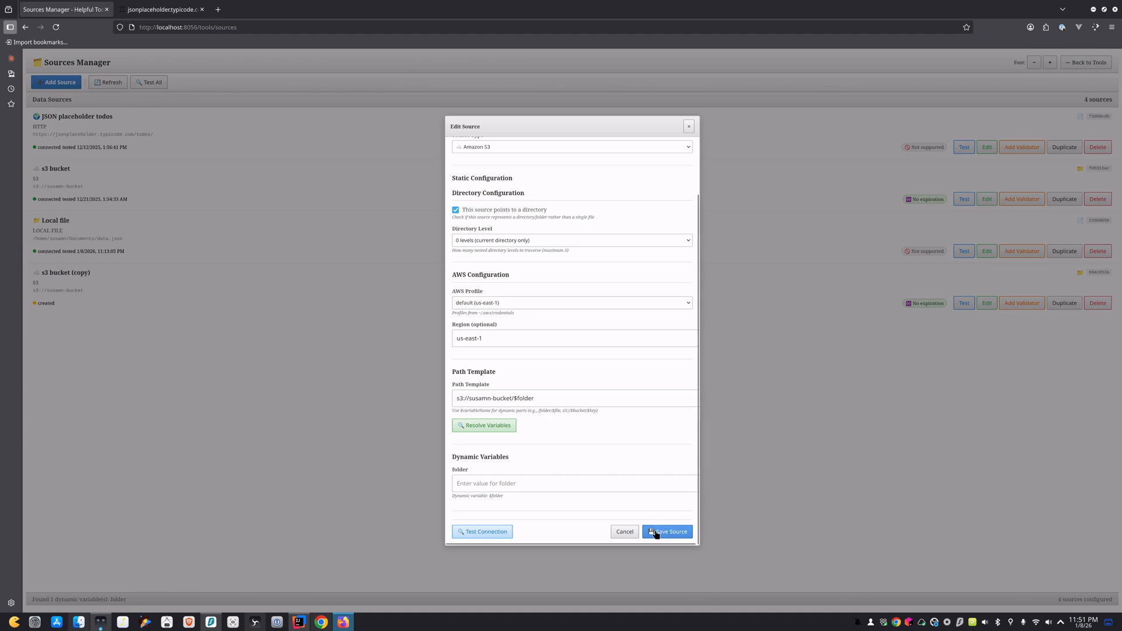
# Change the duplicated source's name to "s3 bucket dynamic".
pyautogui.scroll(2, 520, 178)
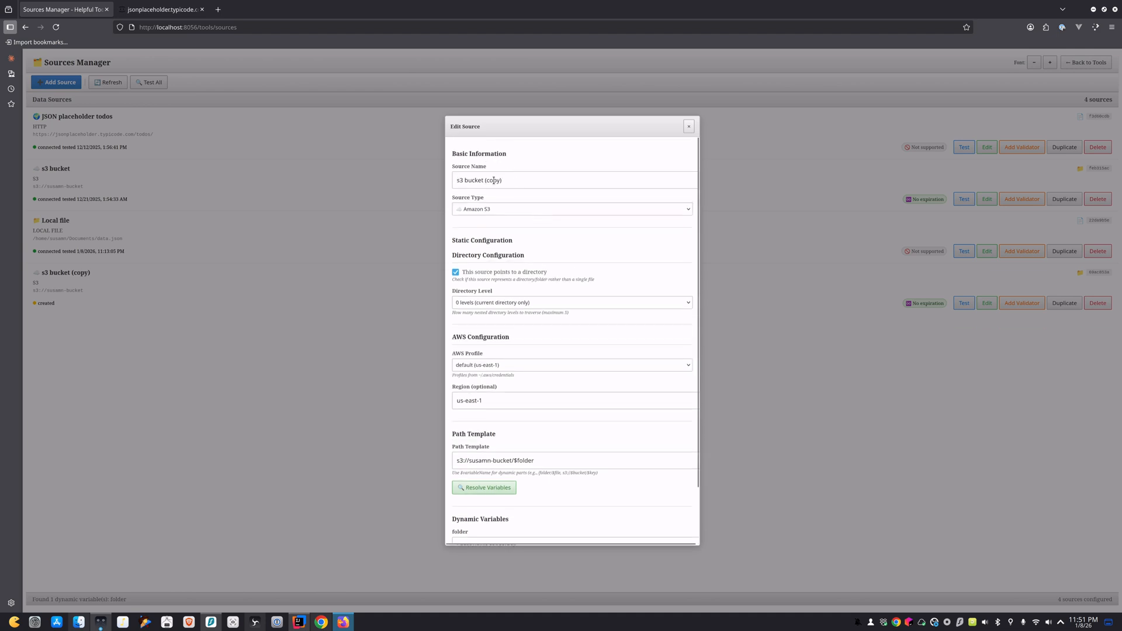
pyautogui.moveTo(487, 181); pyautogui.dragTo(596, 193)
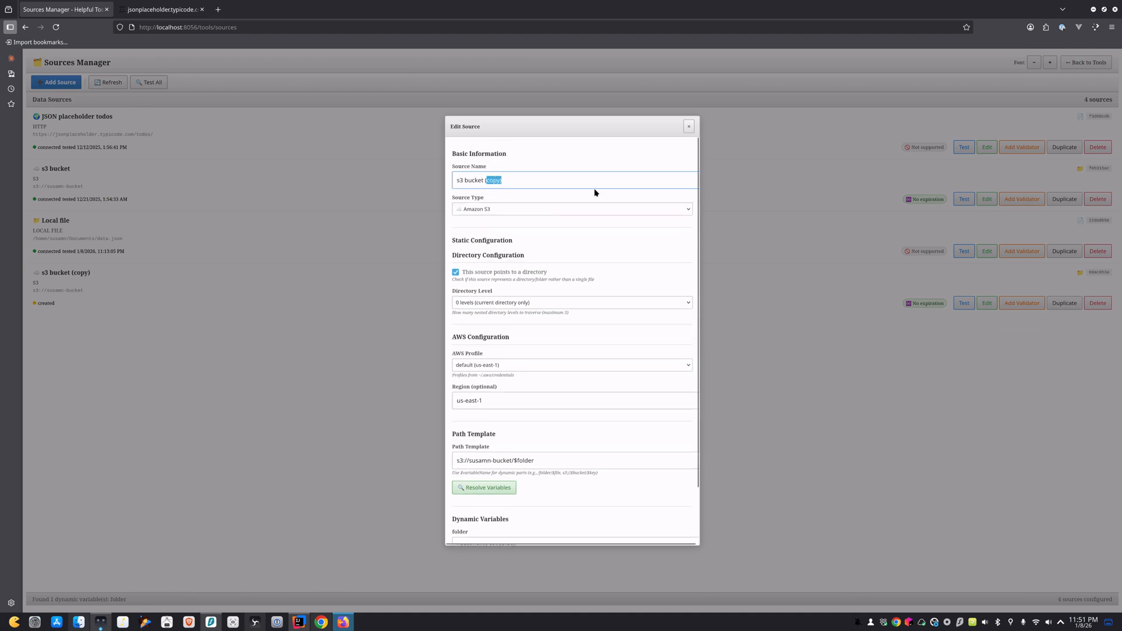
pyautogui.press('BackSpace')
pyautogui.write('dynami')
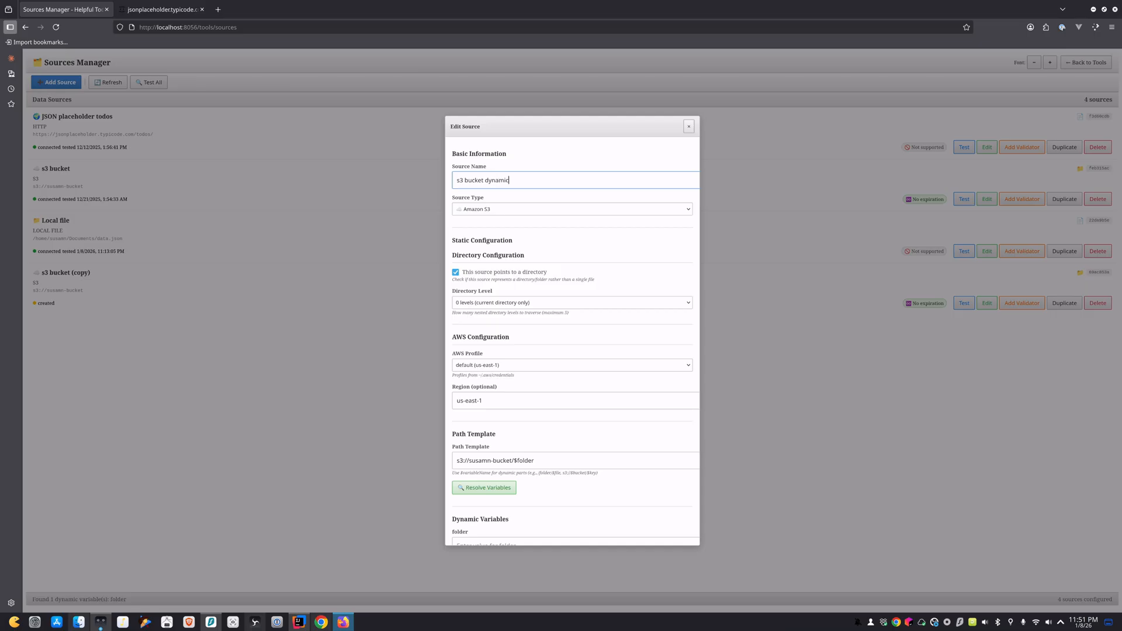
# Set the folder dynamic variable of the "s3 bucket dynamic" source to nested and save the source.
pyautogui.write('c')
pyautogui.scroll(-2, 621, 388)
pyautogui.click(666, 531)
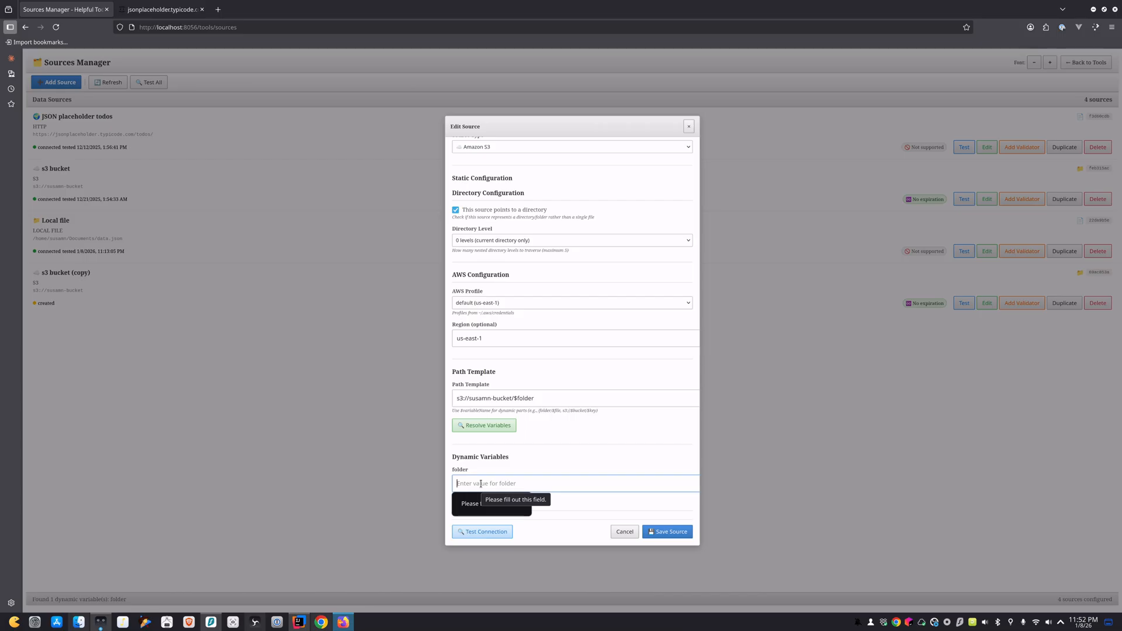
pyautogui.write('nested')
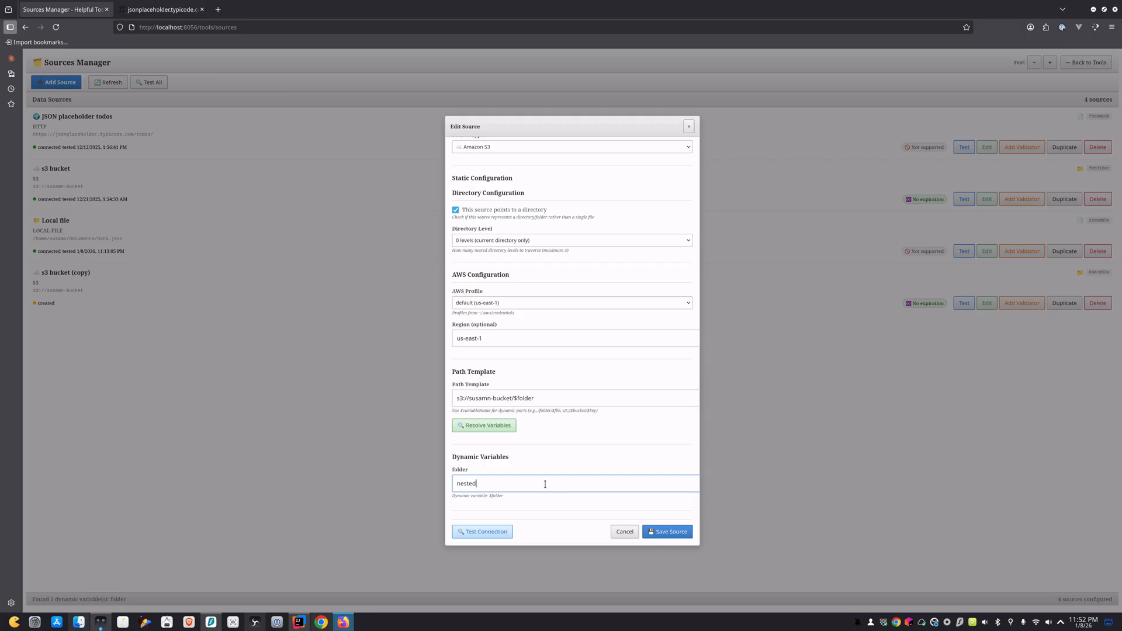
pyautogui.click(678, 533)
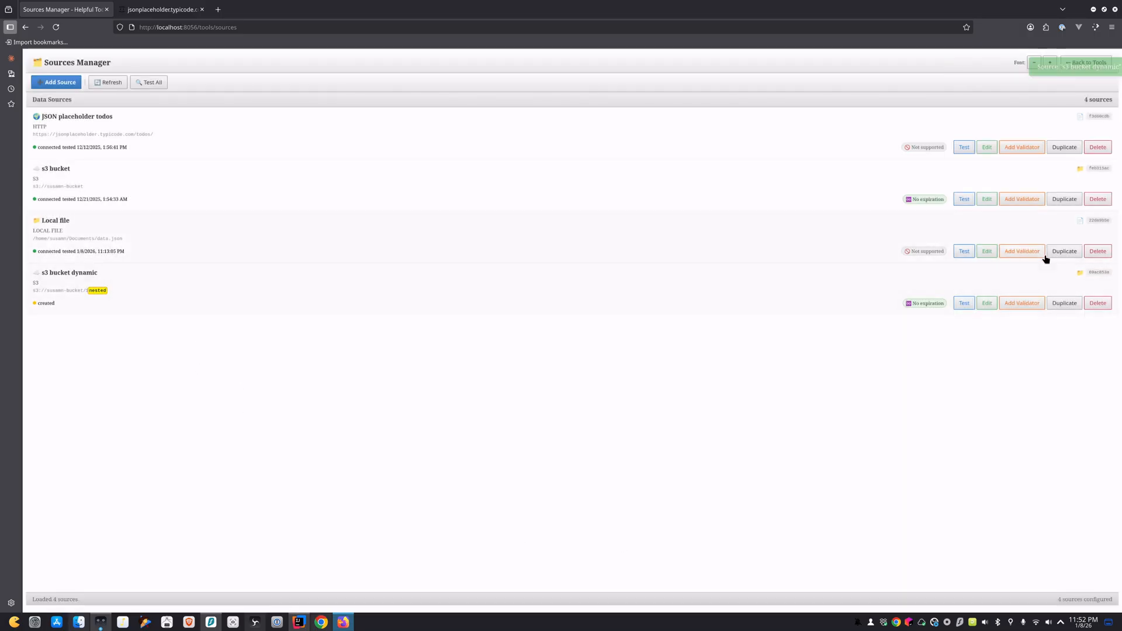
# Check the path template of the Local file source and close its editor without saving.
pyautogui.click(986, 251)
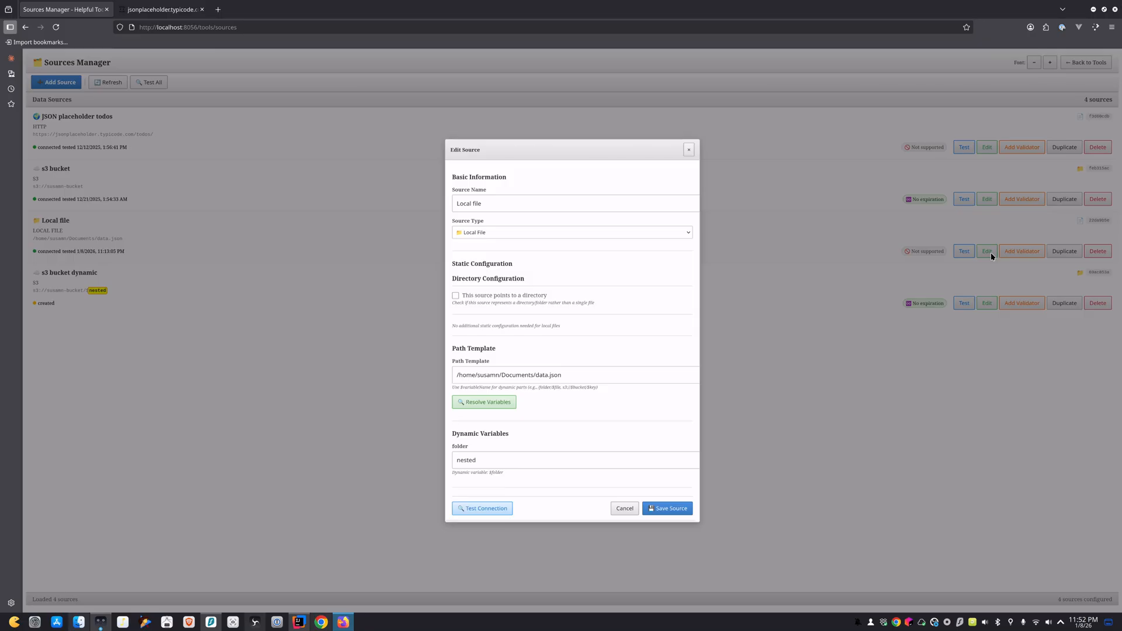
pyautogui.click(467, 376)
pyautogui.keyDown('shift'); pyautogui.click(589, 378); pyautogui.keyUp('shift')
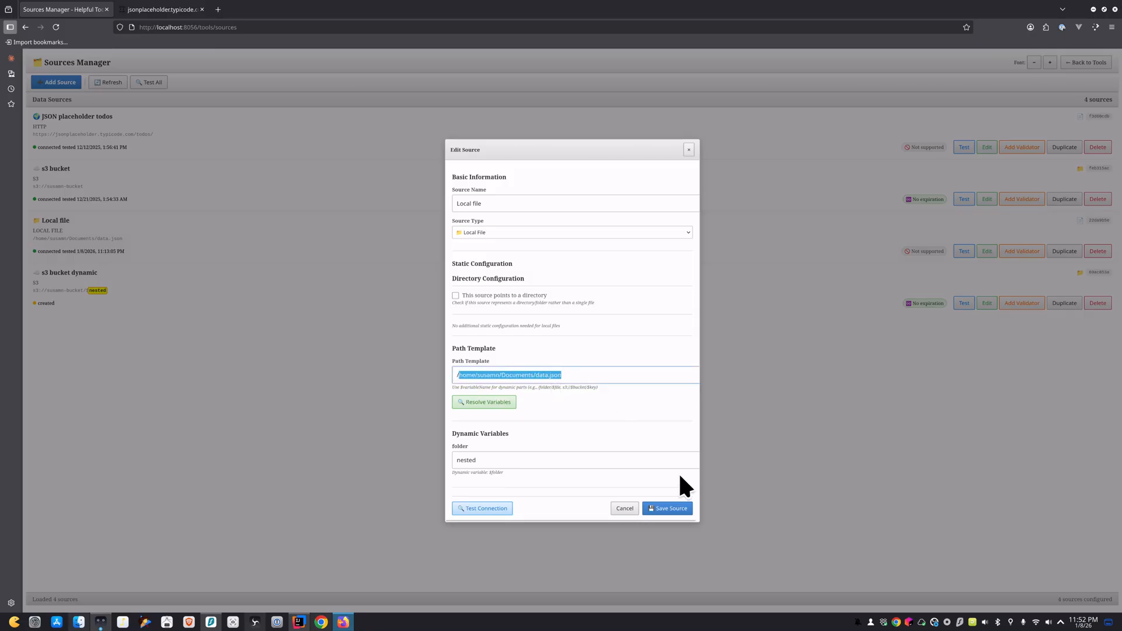
pyautogui.click(689, 150)
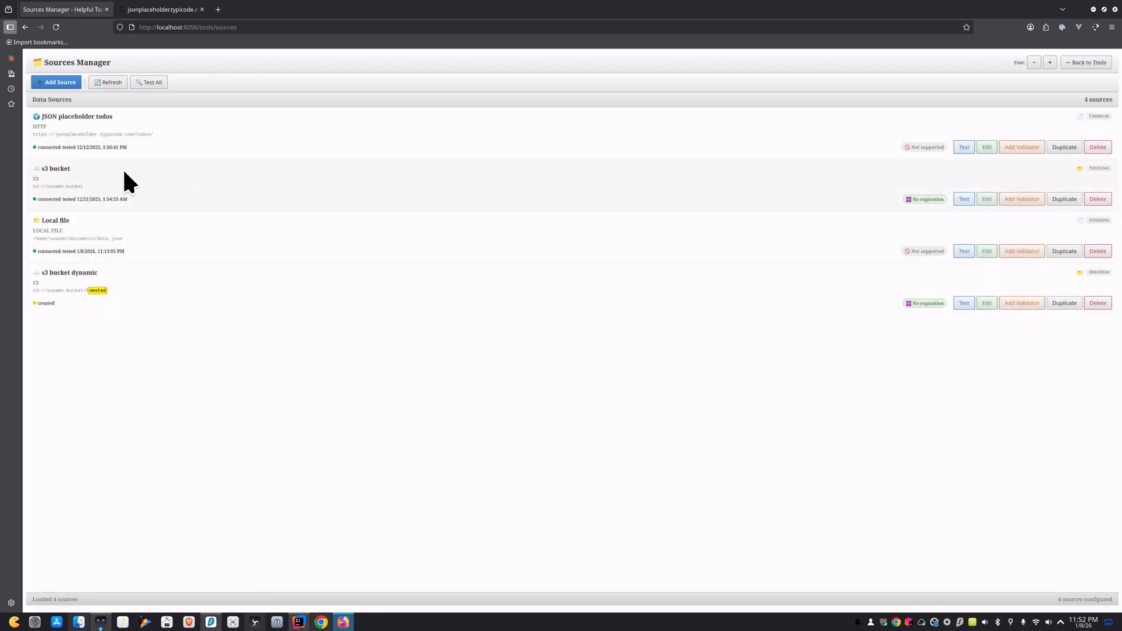
# Go to the JSON Tool, bring up its source selection, and test the s3 bucket source's connection.
pyautogui.click(1084, 64)
pyautogui.click(461, 208)
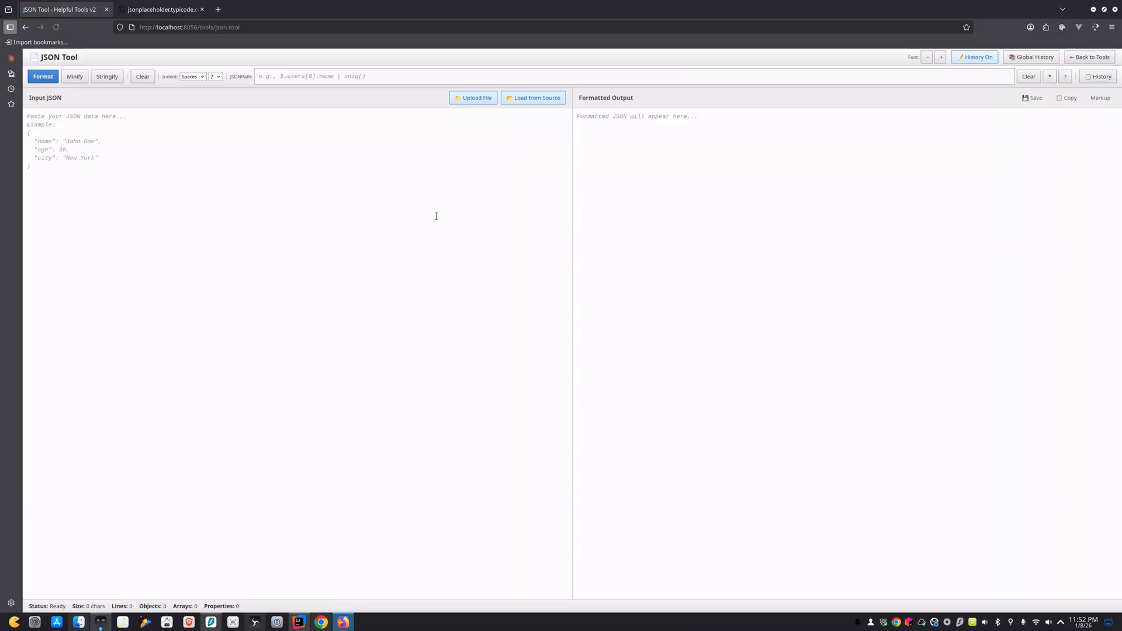
pyautogui.doubleClick(540, 101)
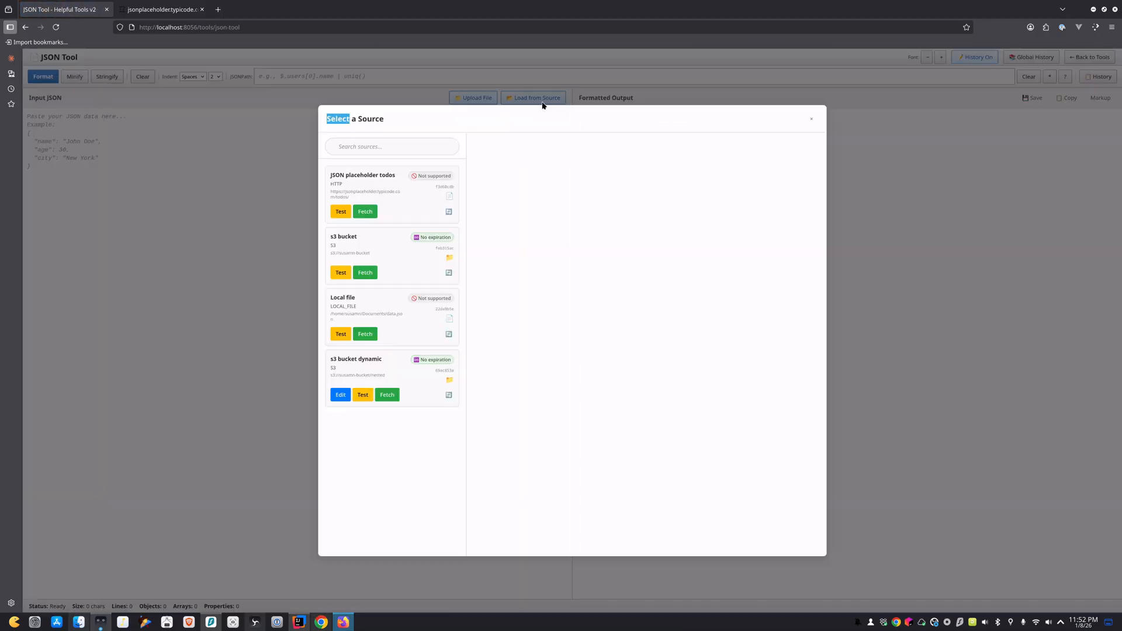
pyautogui.click(541, 101)
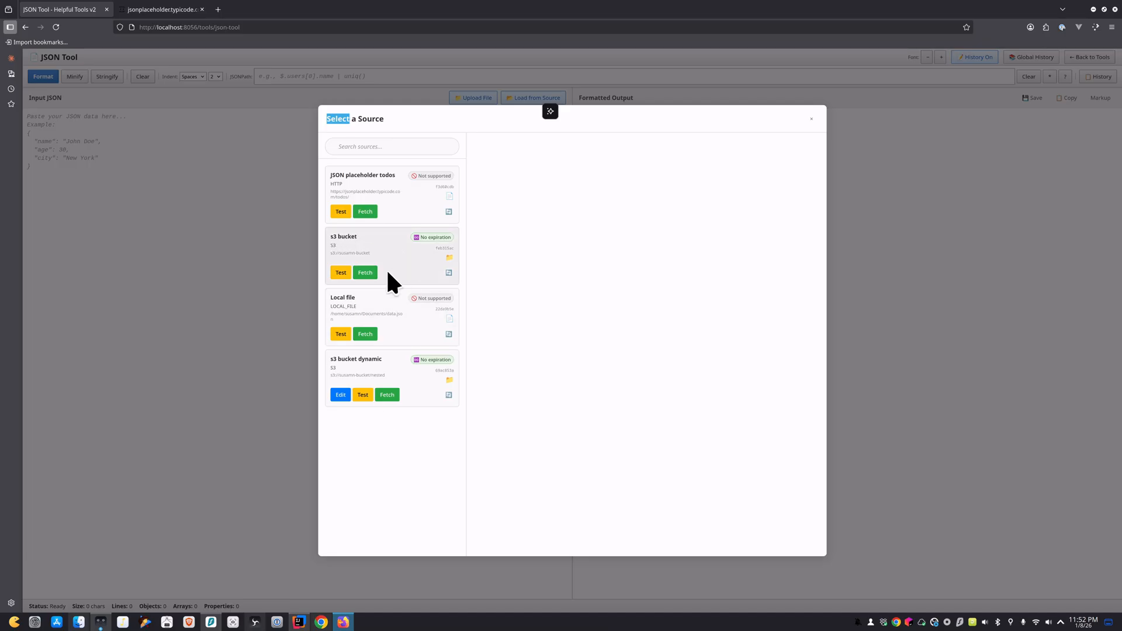
pyautogui.click(339, 271)
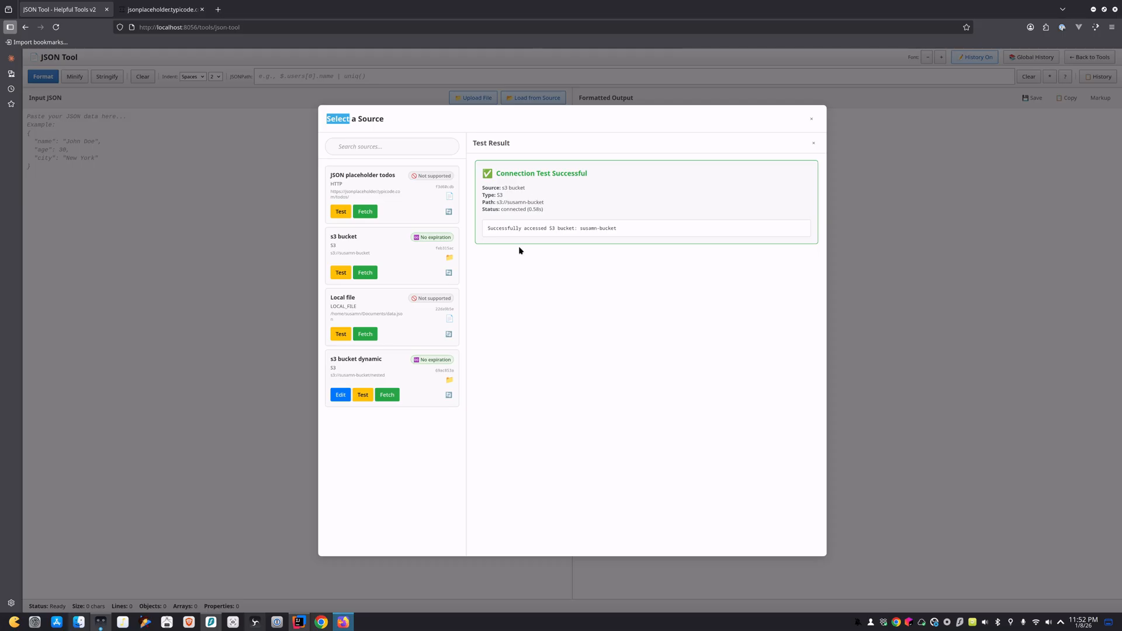
# Fetch the s3 bucket's files, expand nested and deep-nested, and load nested/data.json as the input JSON.
pyautogui.click(367, 273)
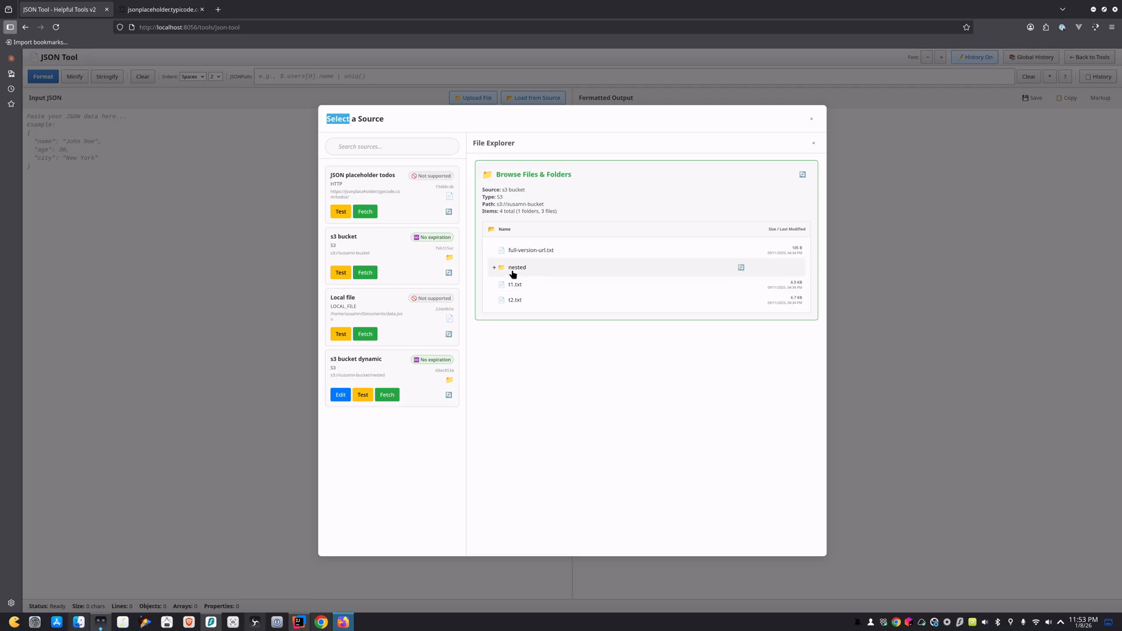
pyautogui.click(494, 268)
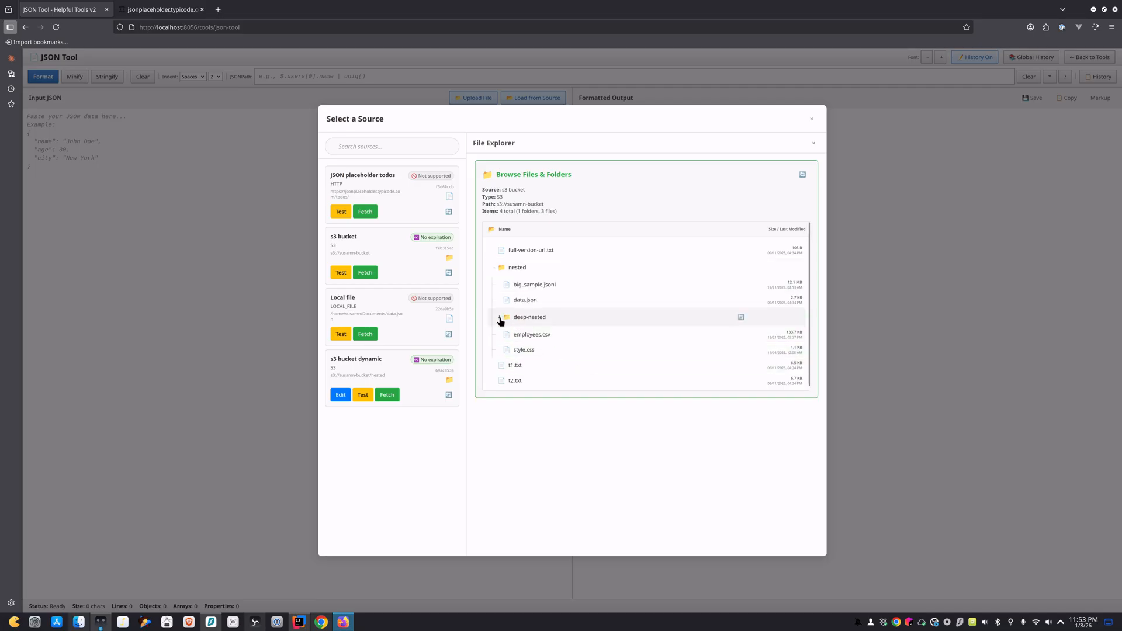
pyautogui.click(500, 317)
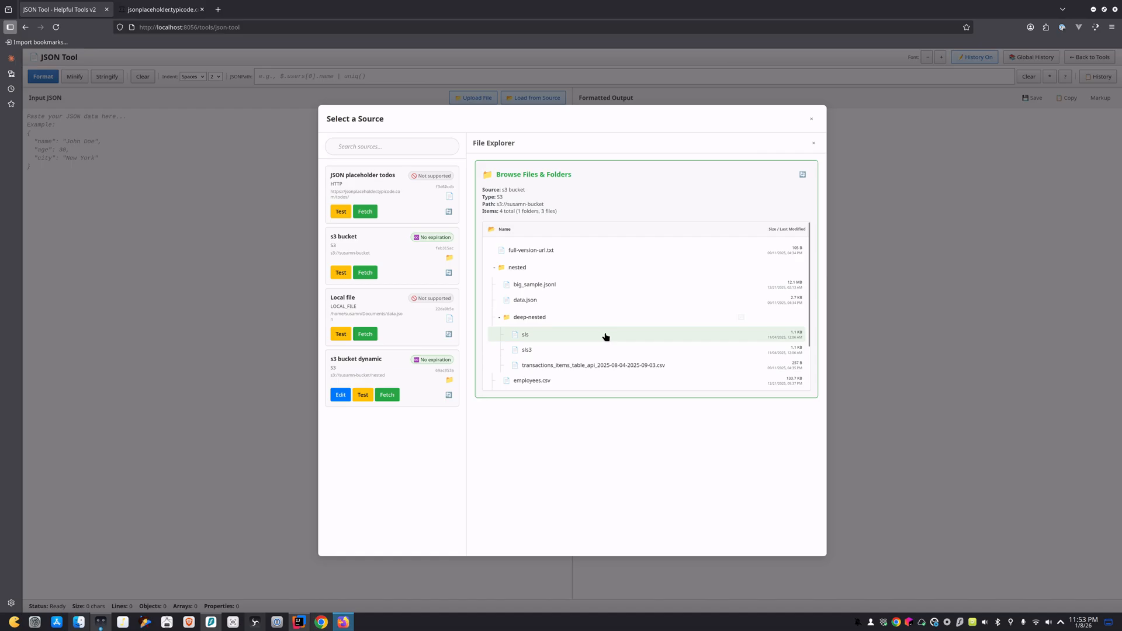
pyautogui.click(533, 301)
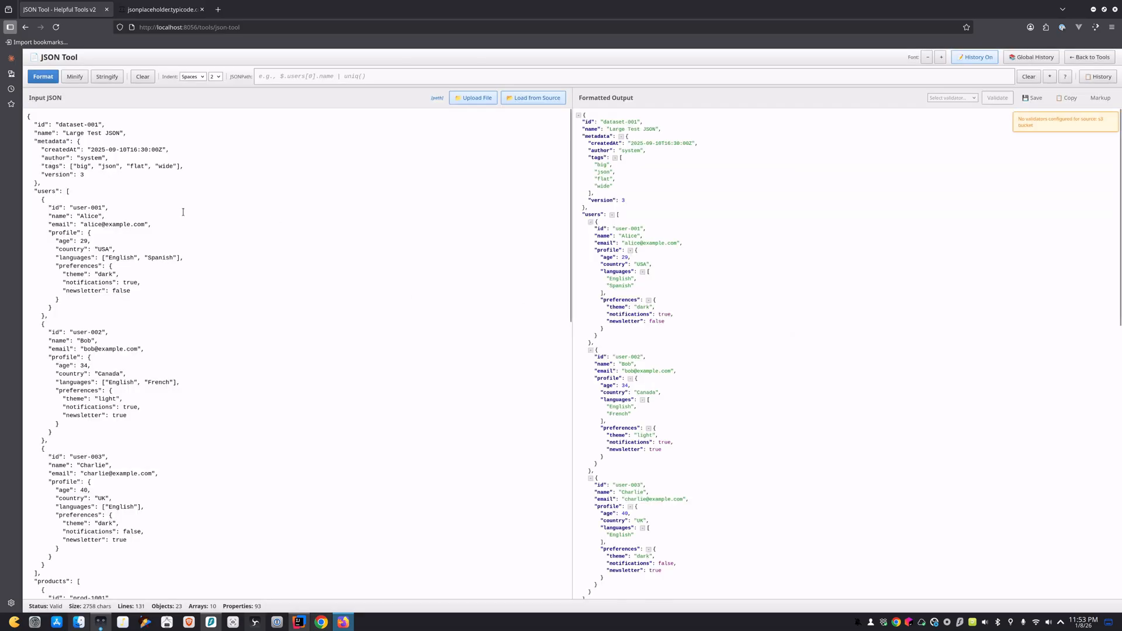
pyautogui.scroll(-6, 206, 418)
pyautogui.scroll(10, 205, 419)
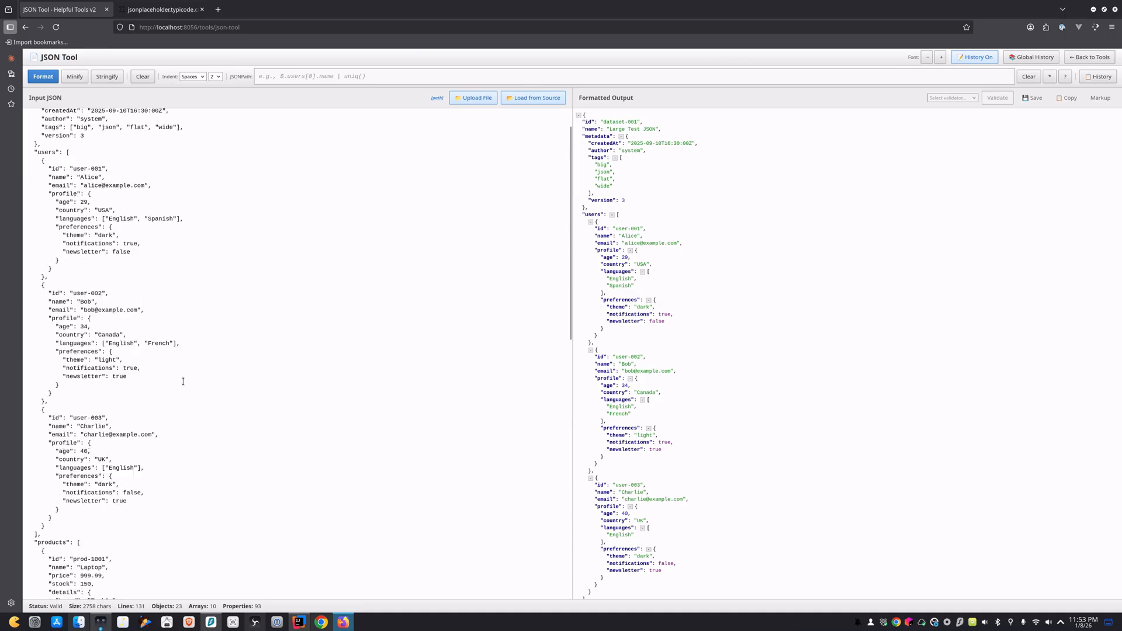
# Load t1.txt from the root of the s3 bucket source into the JSON input.
pyautogui.click(537, 97)
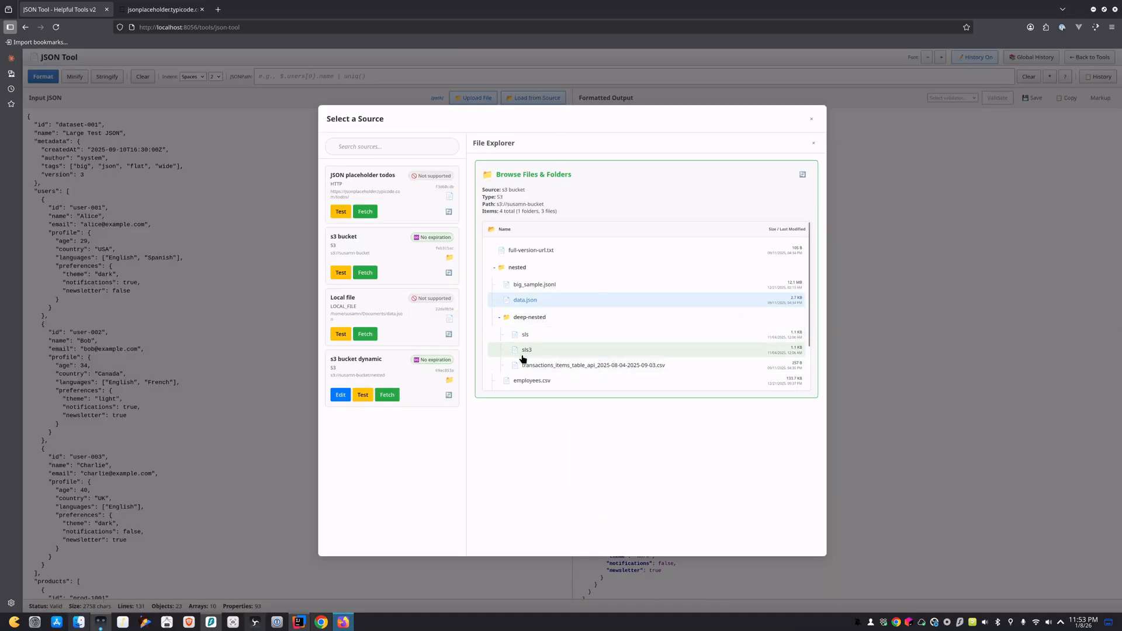
pyautogui.scroll(-2, 602, 345)
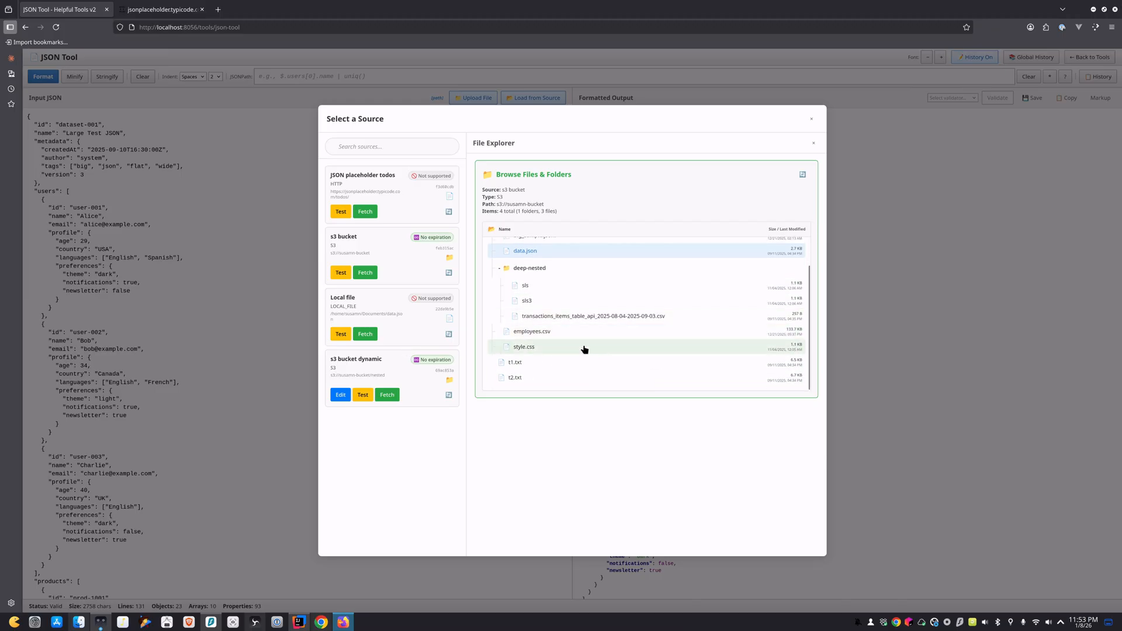
pyautogui.click(525, 369)
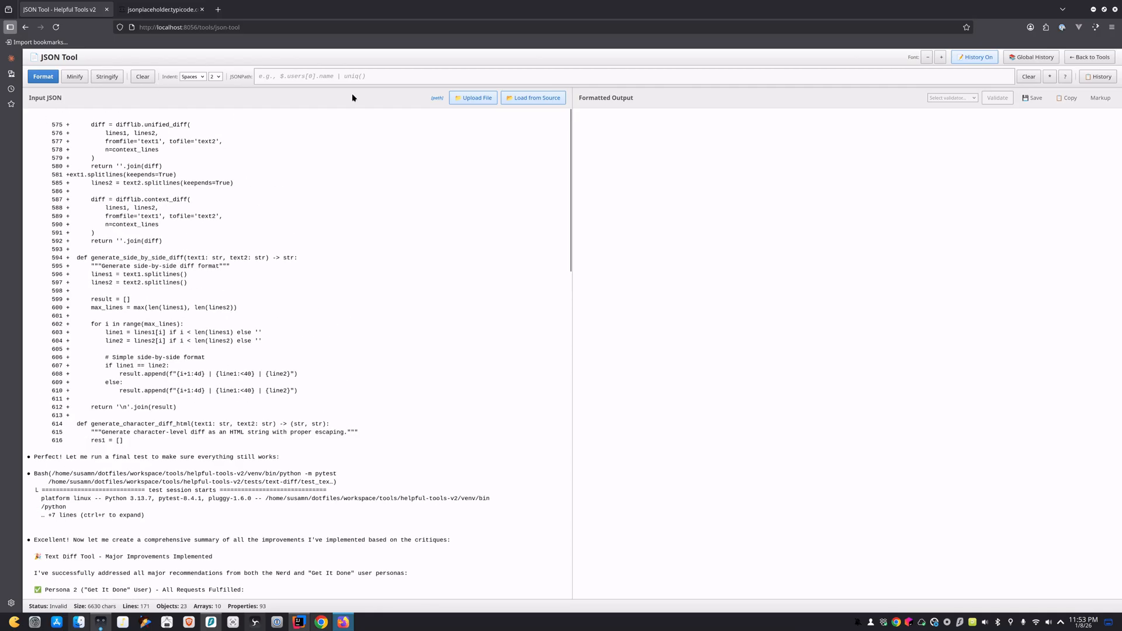
# Check the editable folder variable of s3 bucket dynamic in the source selection and cancel the edit.
pyautogui.click(529, 98)
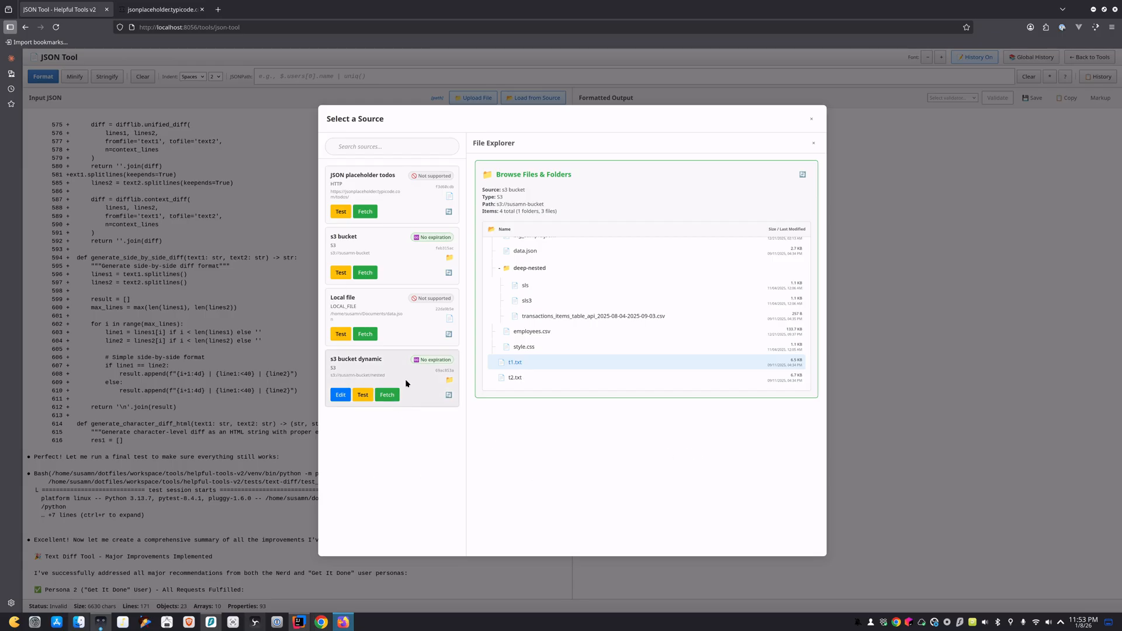
pyautogui.click(813, 143)
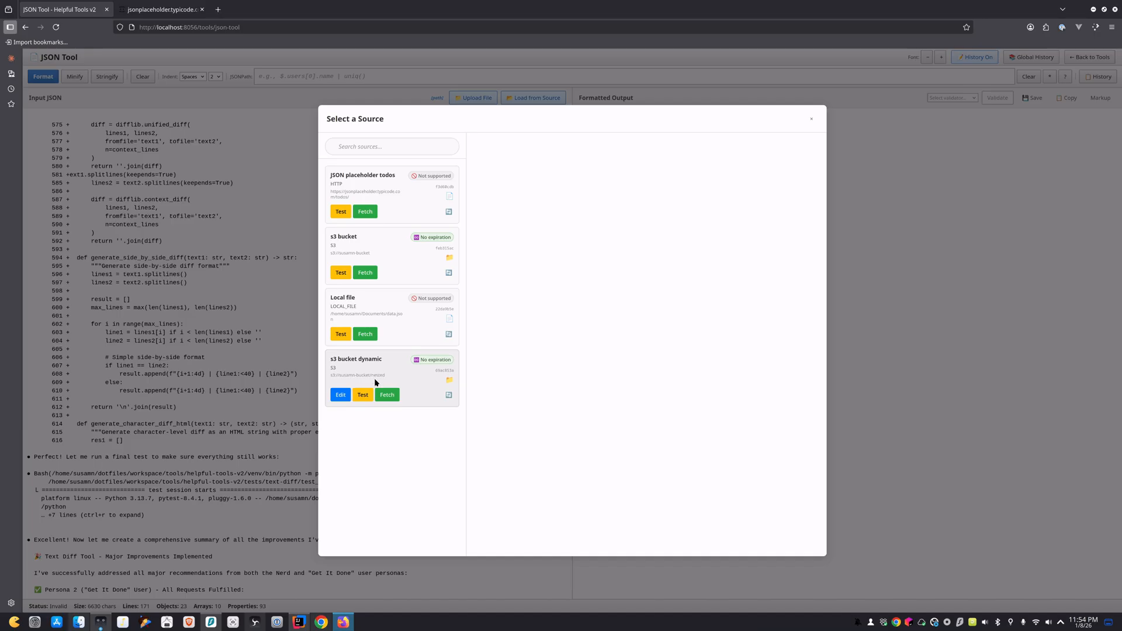
pyautogui.click(340, 395)
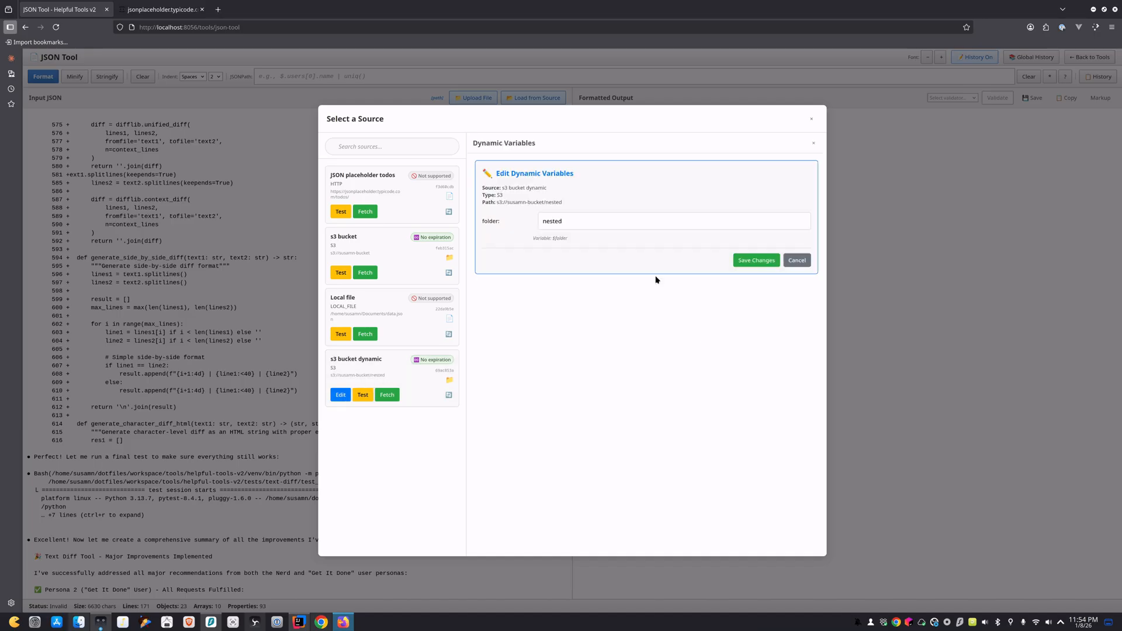
pyautogui.click(566, 220)
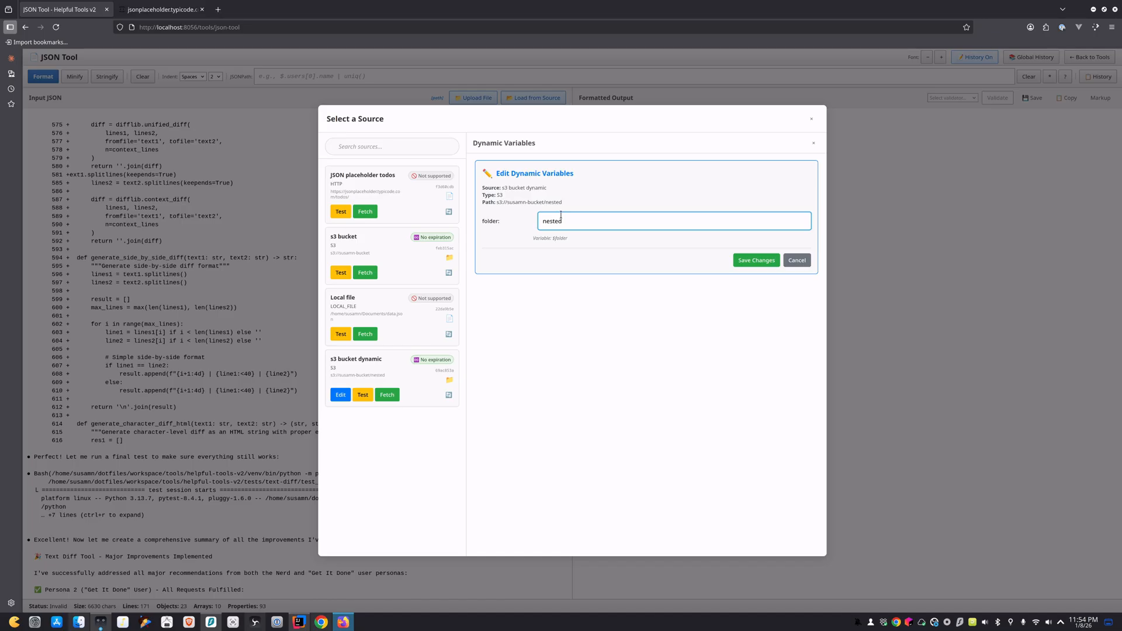
pyautogui.click(795, 260)
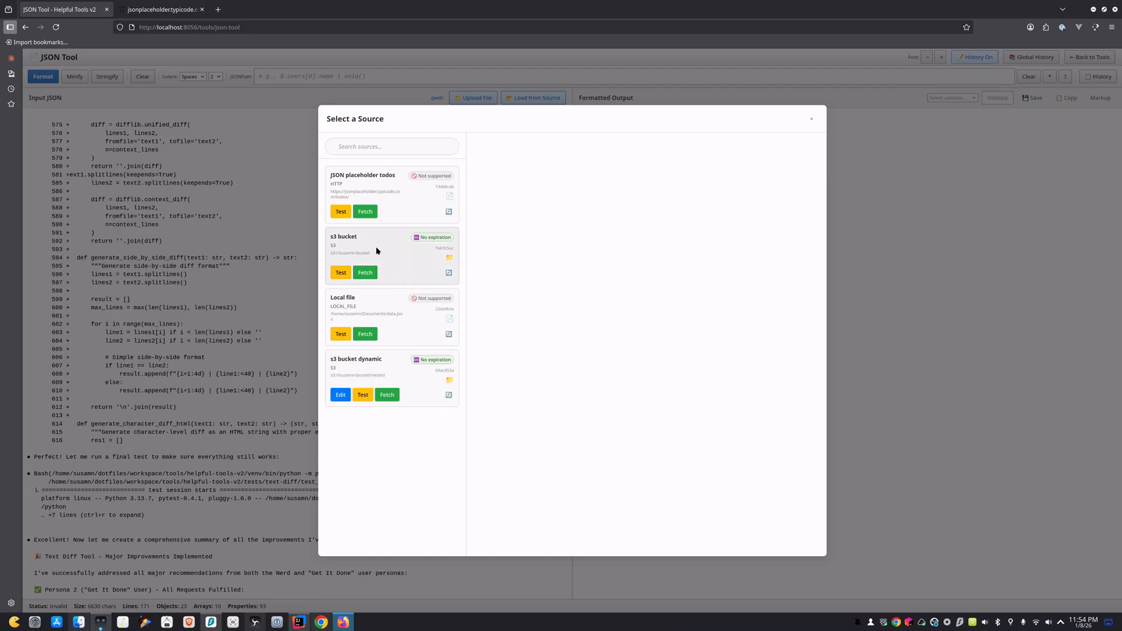
# Fetch the file listings of s3 bucket and s3 bucket dynamic to compare their paths and contents.
pyautogui.click(365, 272)
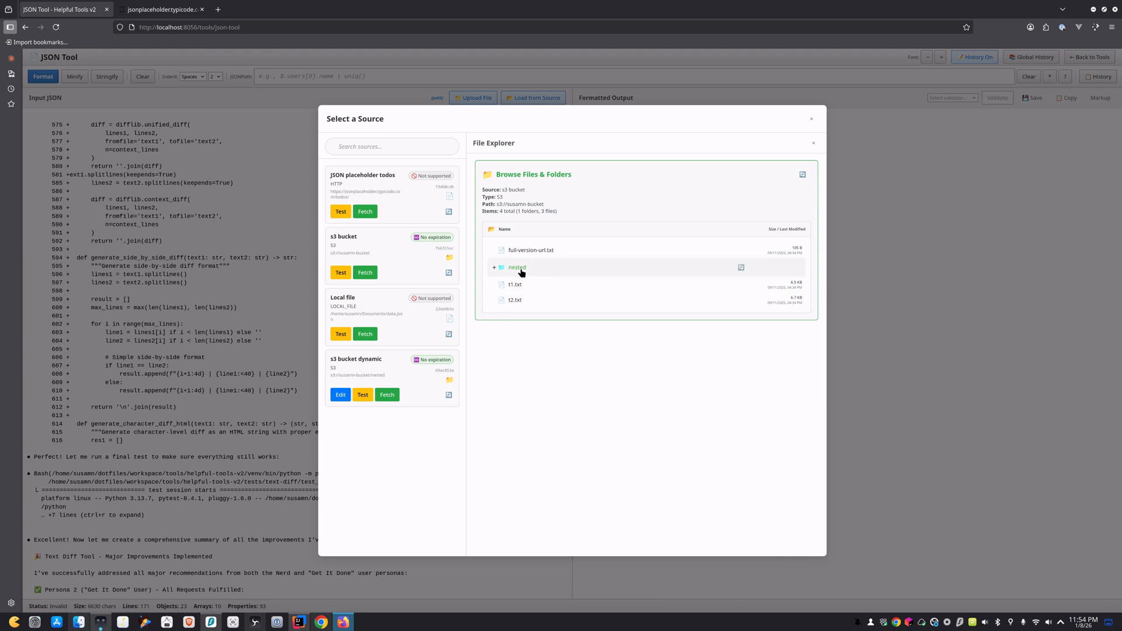
pyautogui.click(813, 143)
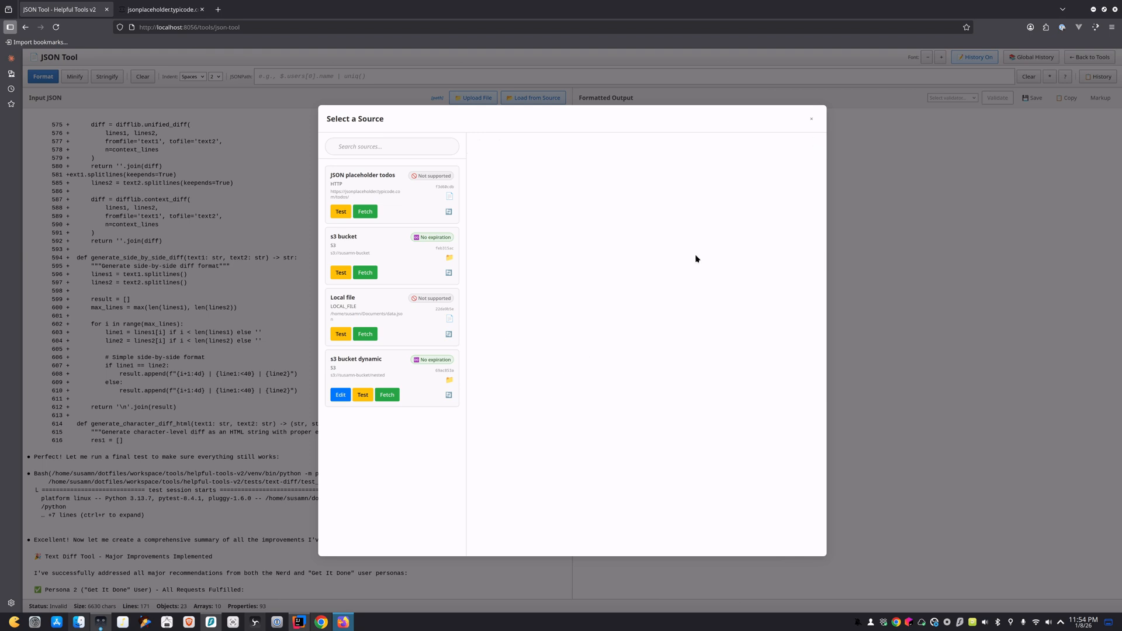
pyautogui.click(386, 394)
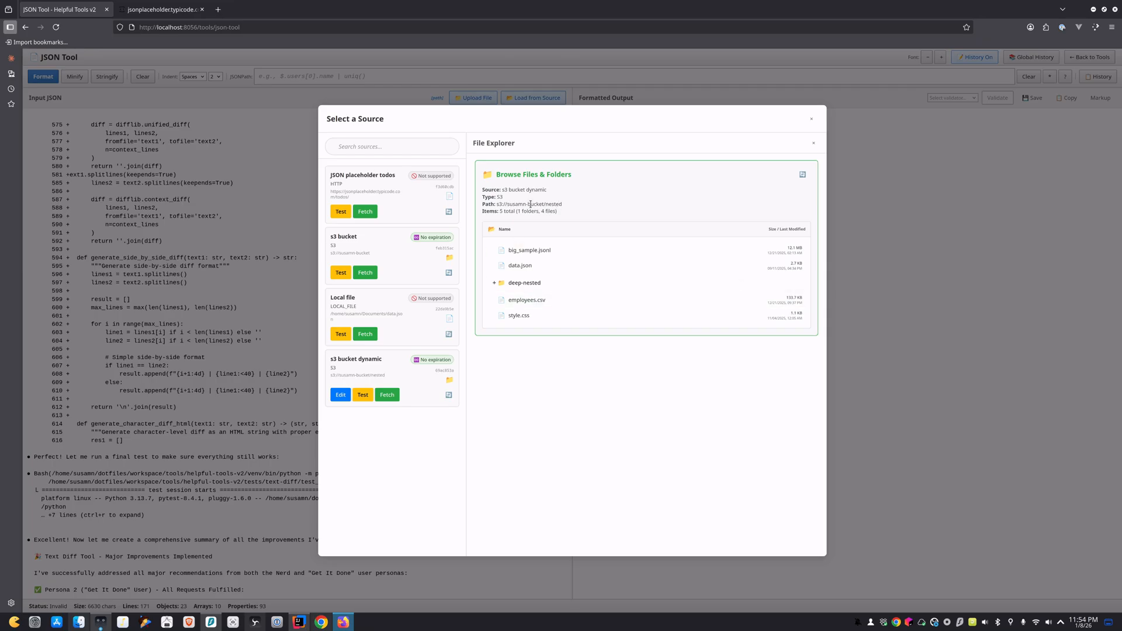
pyautogui.moveTo(500, 204); pyautogui.dragTo(570, 208)
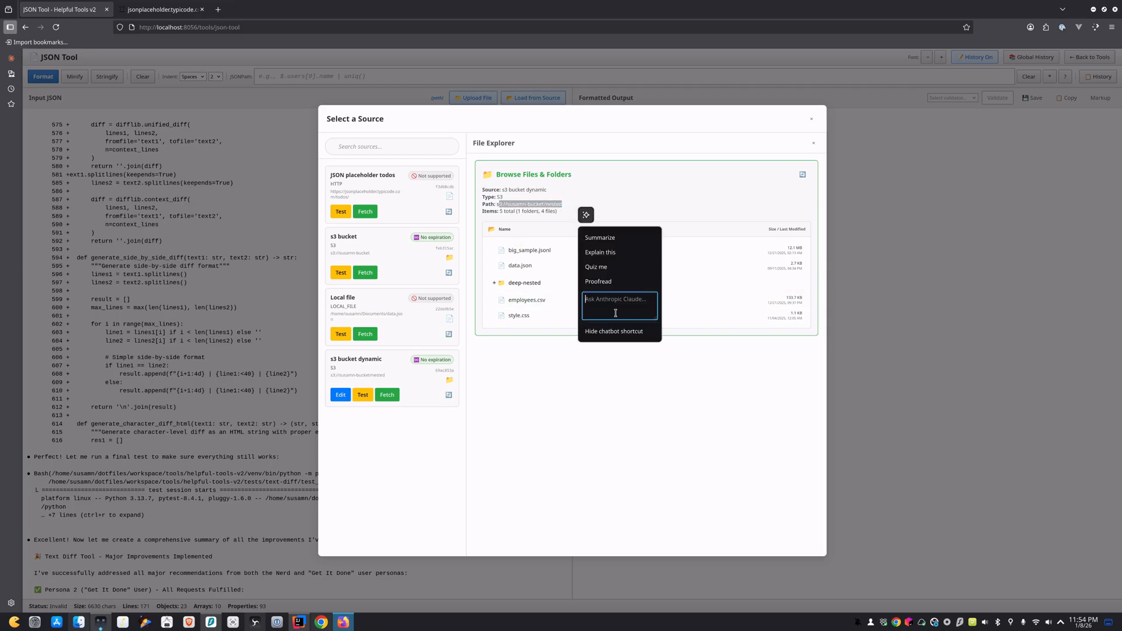
pyautogui.moveTo(586, 215)
pyautogui.click(714, 382)
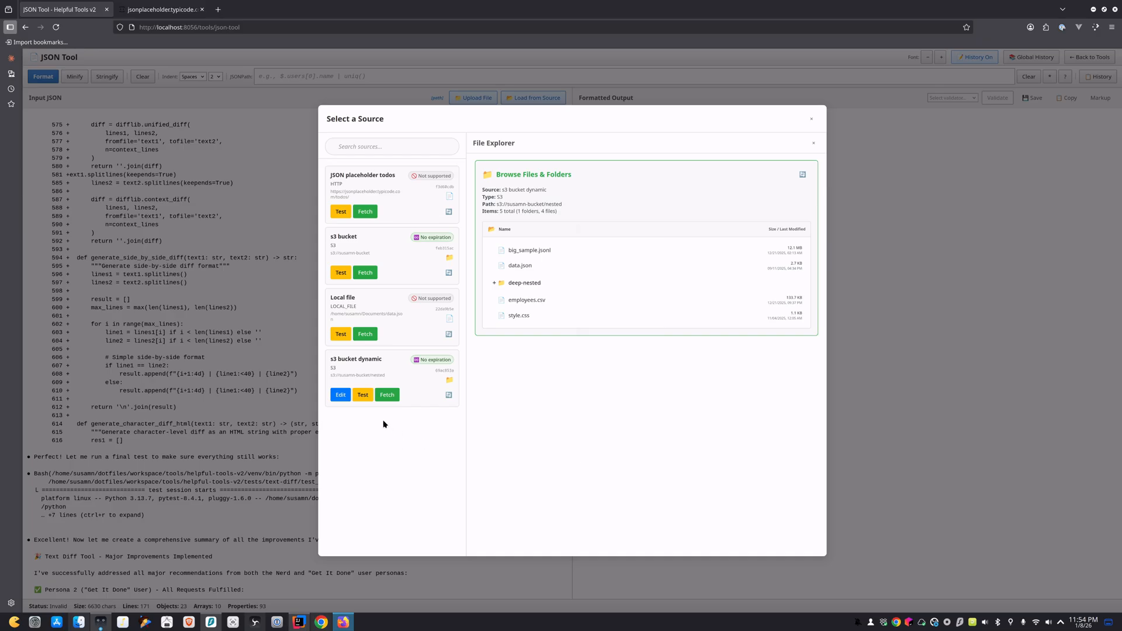
# Set the folder variable of s3 bucket dynamic to nested323, save it, and test the source's connection.
pyautogui.click(340, 395)
pyautogui.click(570, 222)
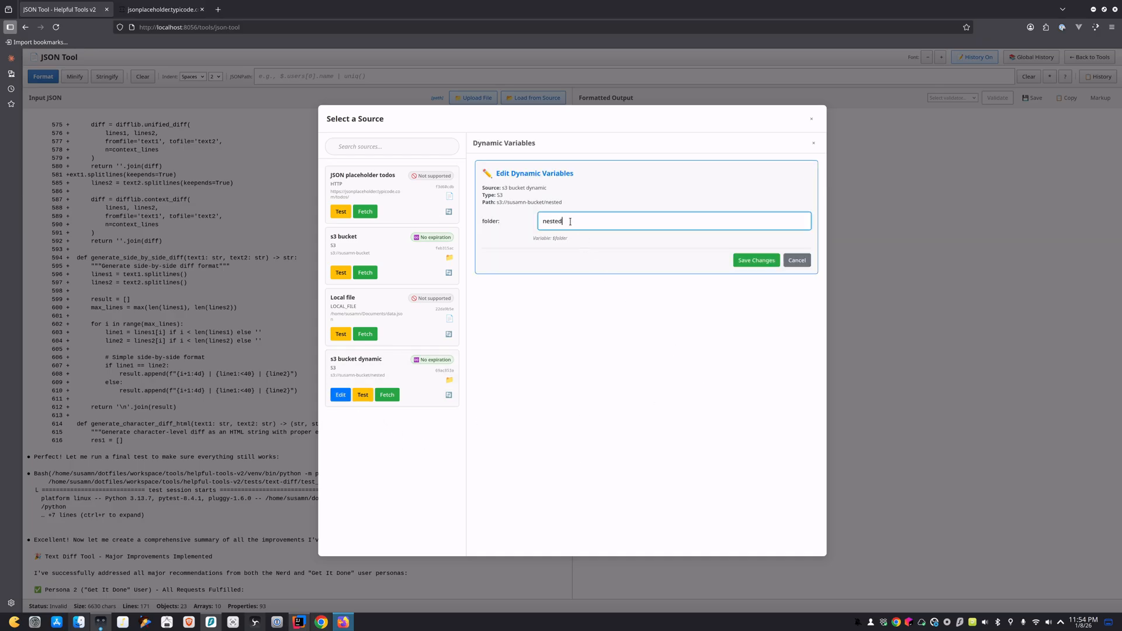
pyautogui.write('323')
pyautogui.click(799, 261)
pyautogui.click(759, 259)
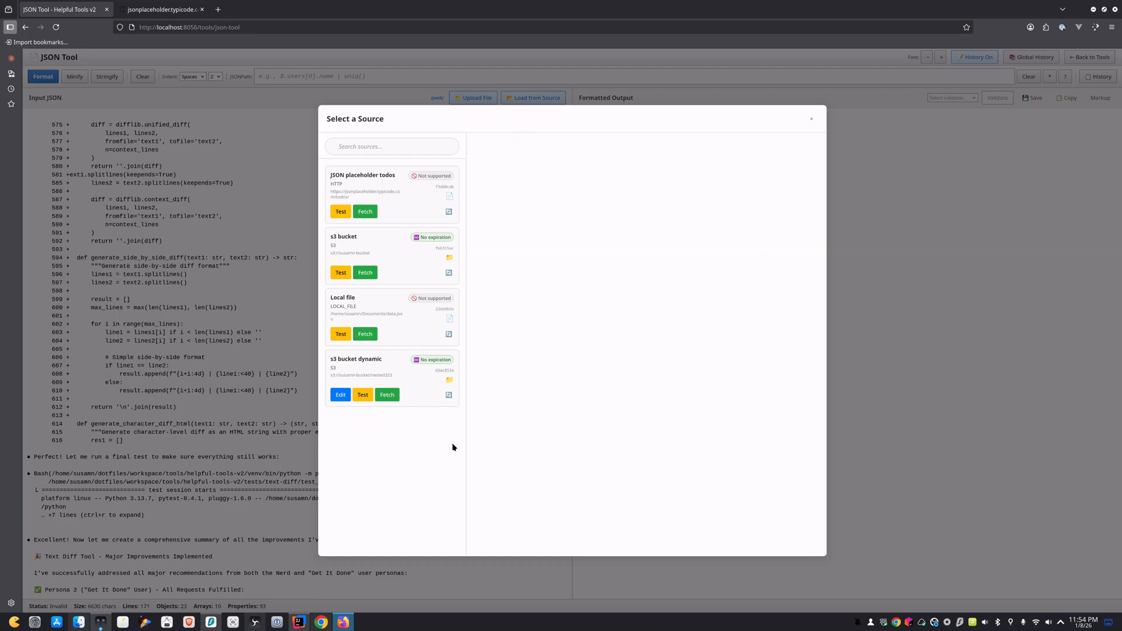
pyautogui.click(363, 395)
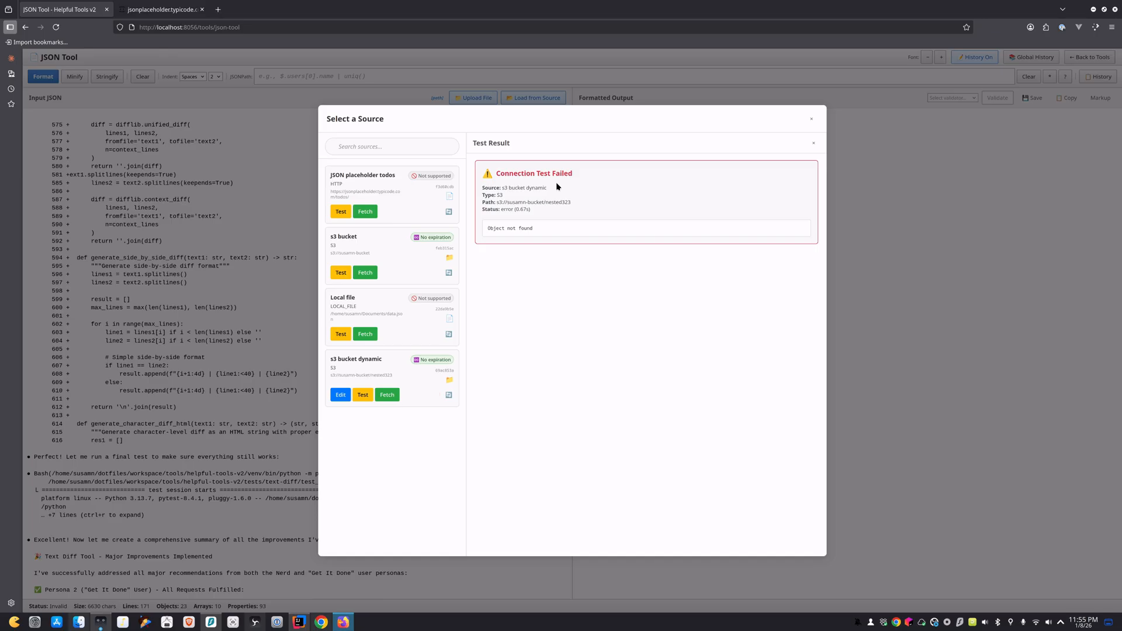
pyautogui.click(813, 143)
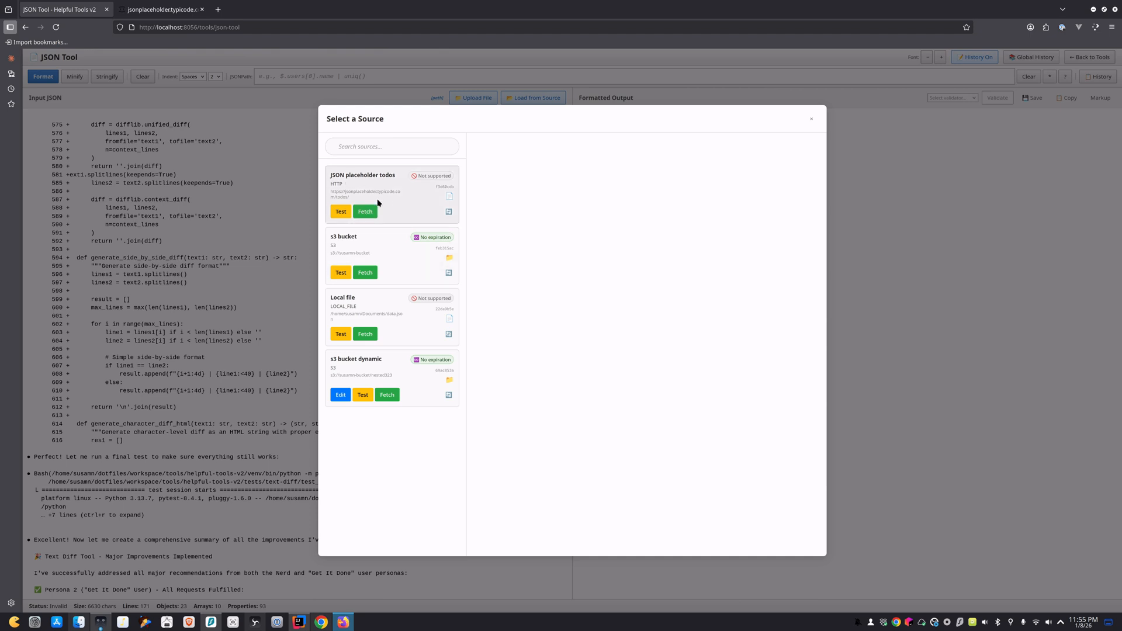
# Fetch the JSON placeholder todos source into the JSON Tool and look through the loaded data.
pyautogui.click(365, 212)
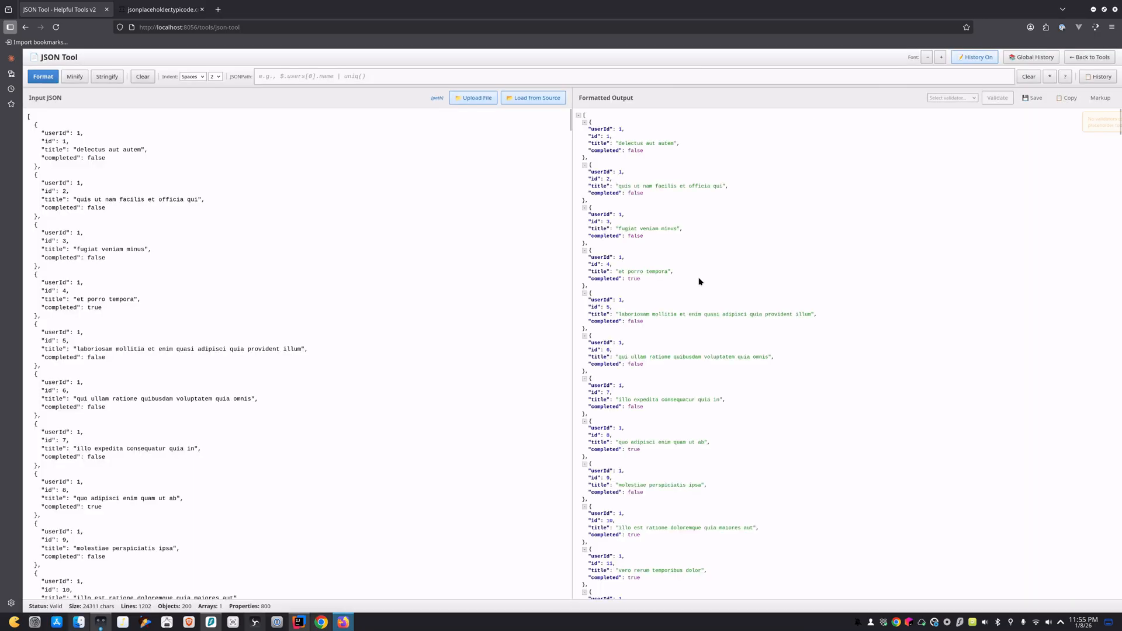
pyautogui.scroll(-8, 315, 300)
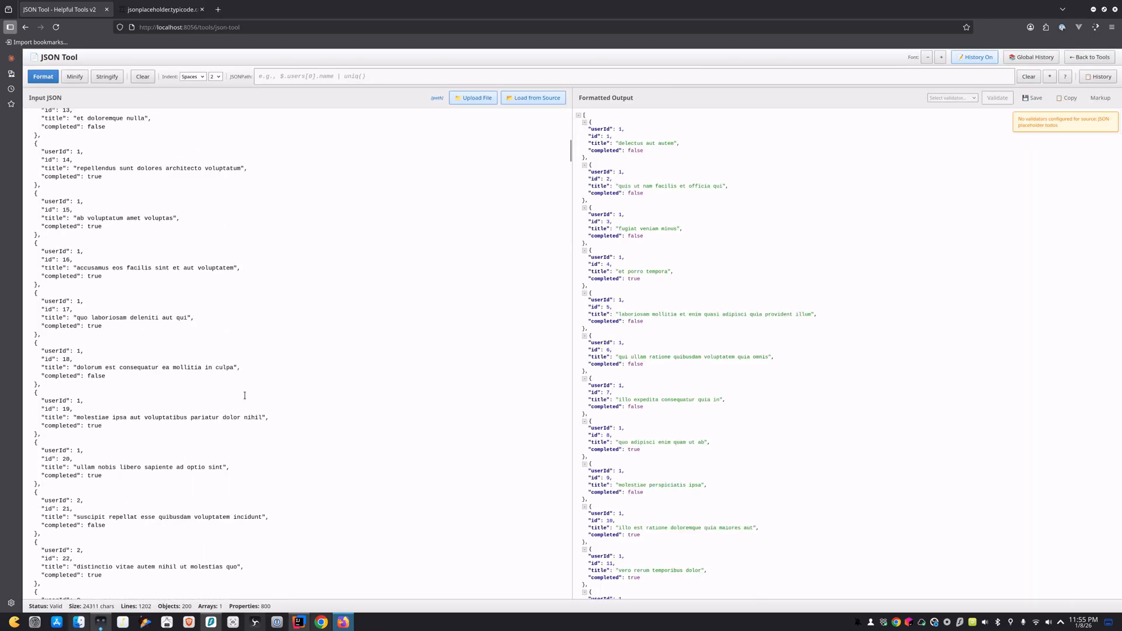
pyautogui.scroll(8, 316, 300)
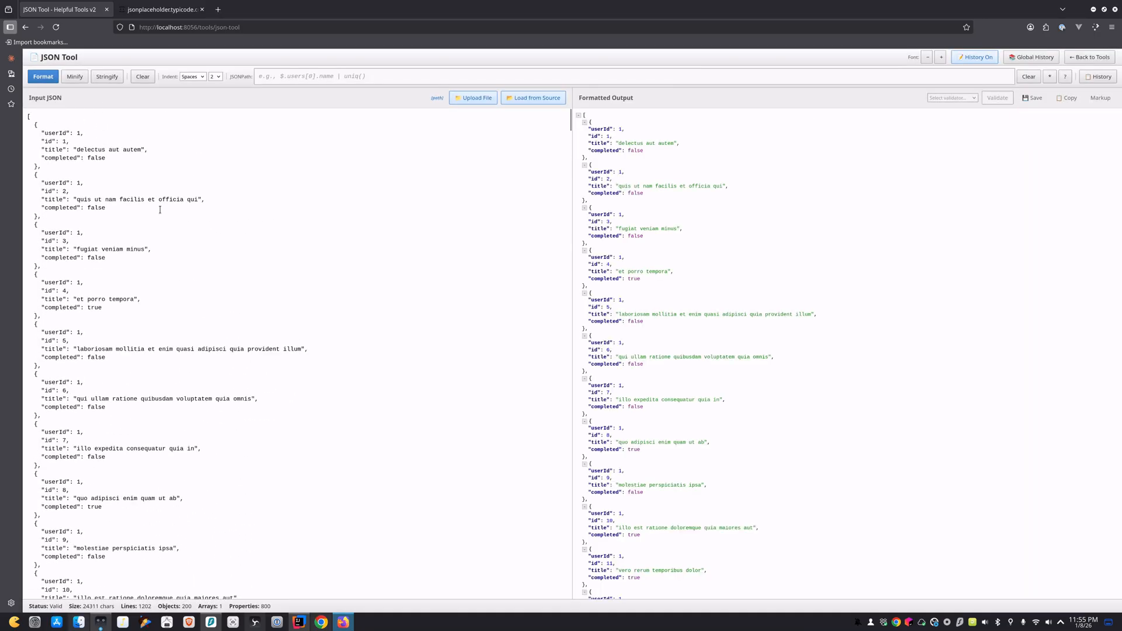
# Fetch the Local file source into the JSON Tool and look through its users, products and orders data.
pyautogui.click(535, 99)
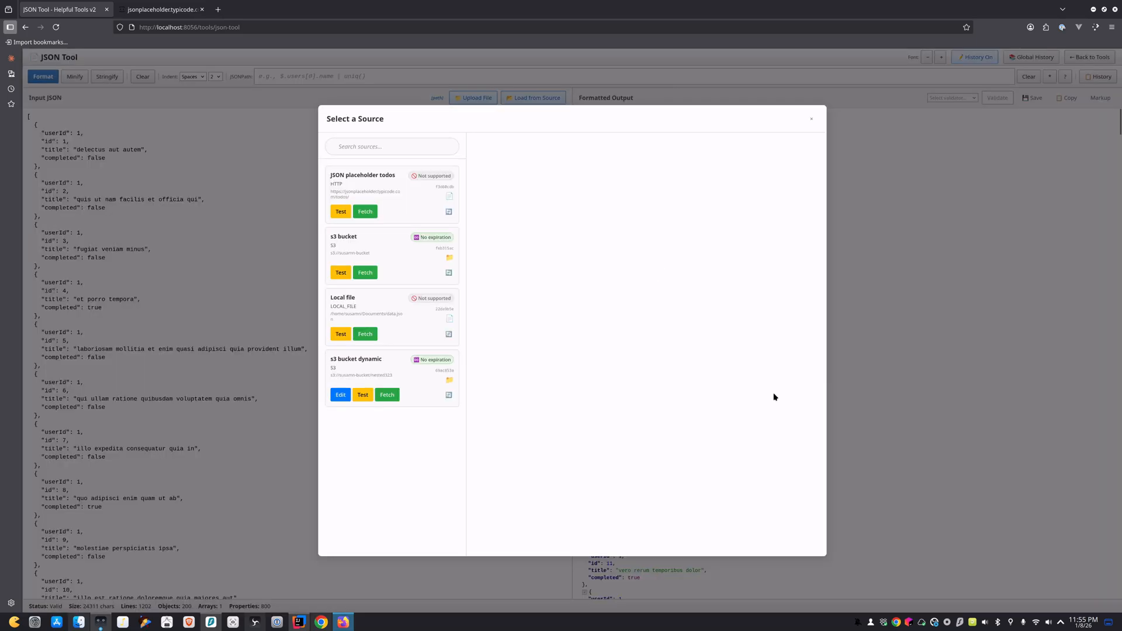
pyautogui.click(365, 333)
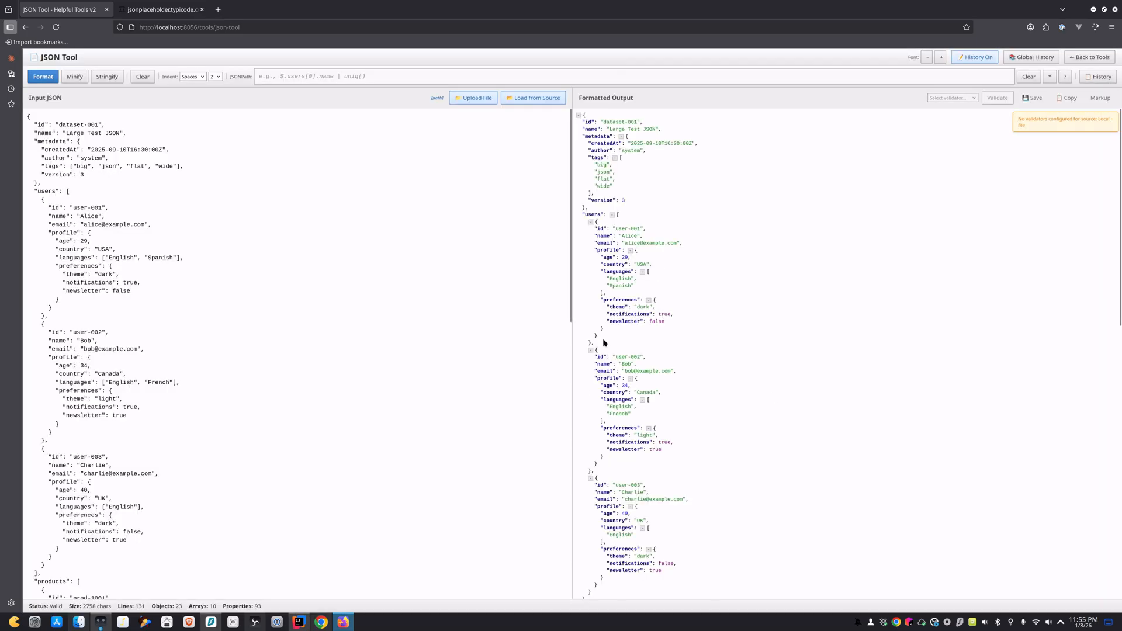
pyautogui.scroll(-3, 215, 317)
pyautogui.scroll(3, 215, 317)
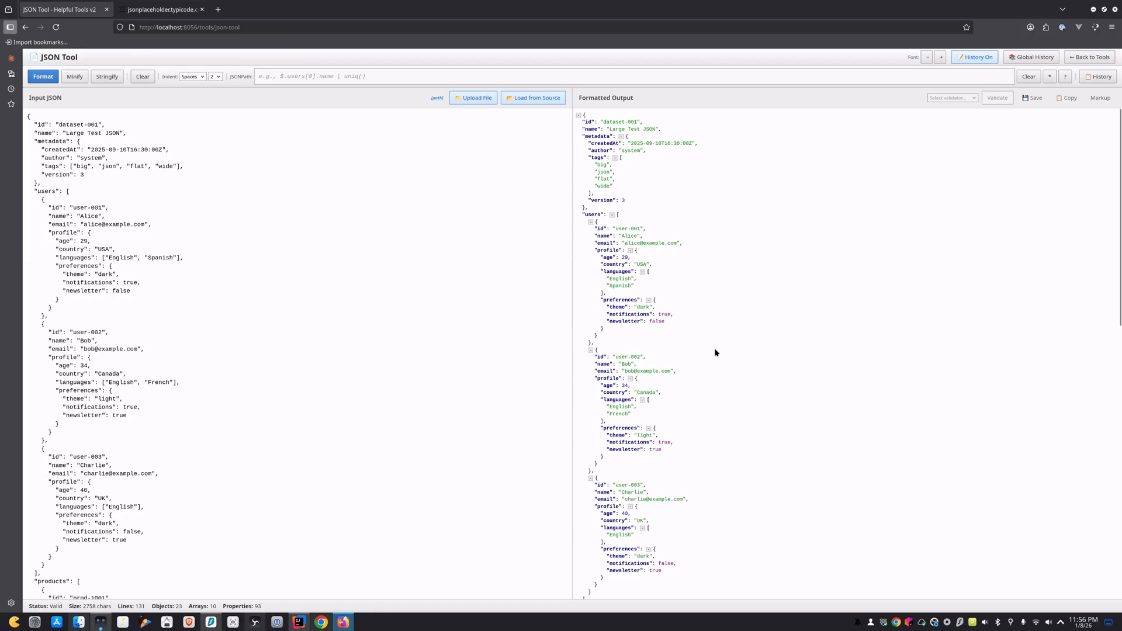
pyautogui.scroll(-5, 327, 270)
pyautogui.scroll(5, 330, 268)
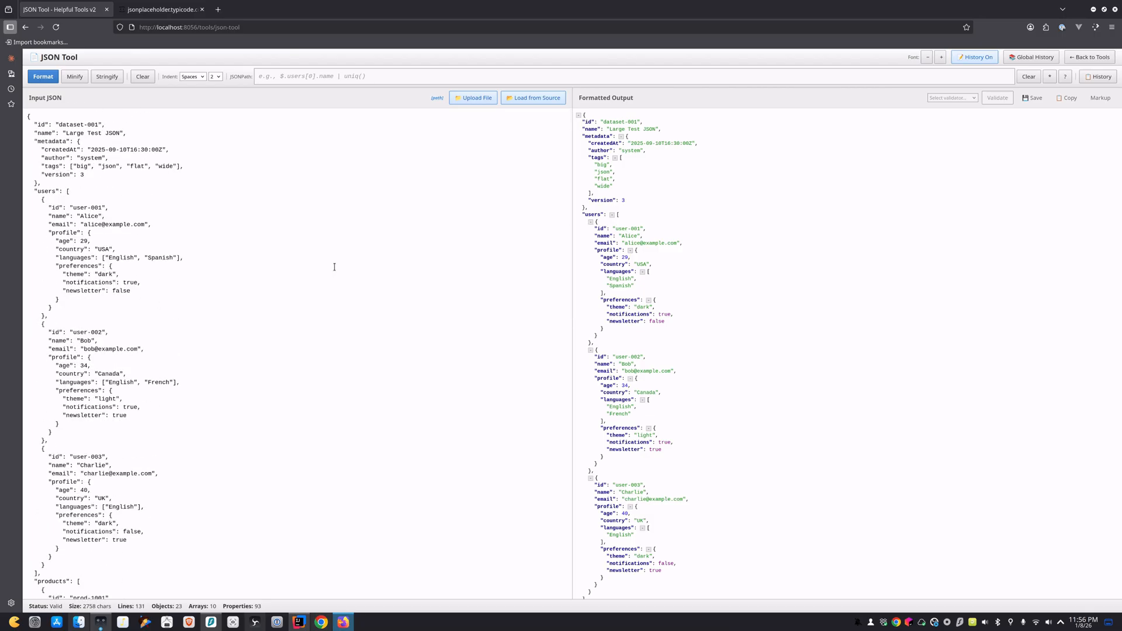
pyautogui.scroll(-15, 335, 267)
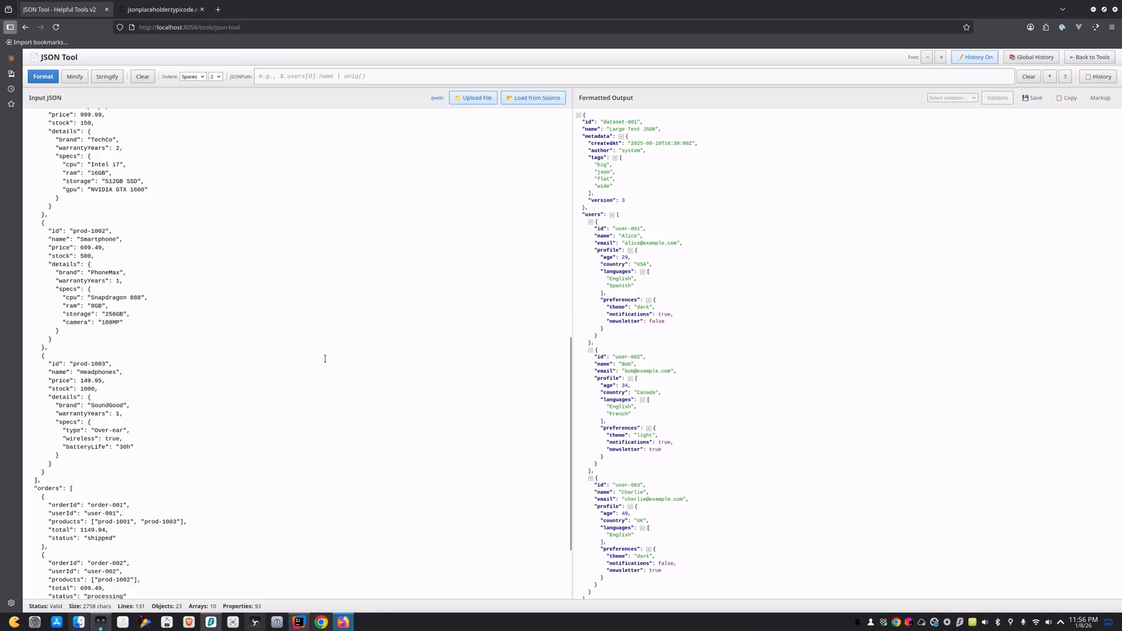
pyautogui.scroll(12, 316, 394)
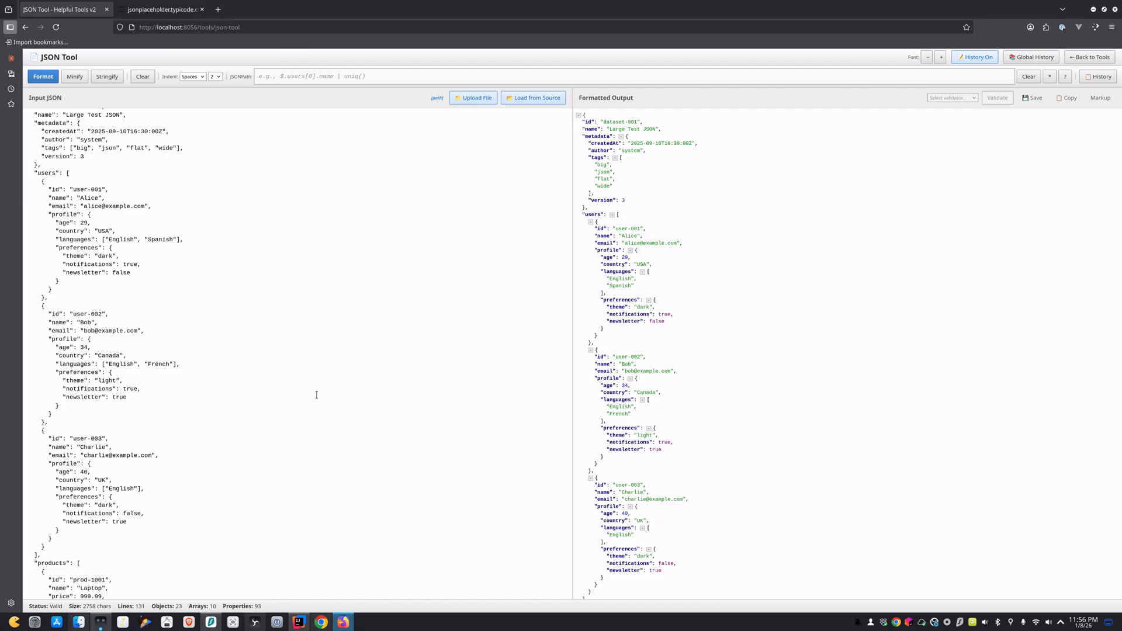
# Restore the JSON placeholder todos data from the tool's history and format it.
pyautogui.click(1096, 82)
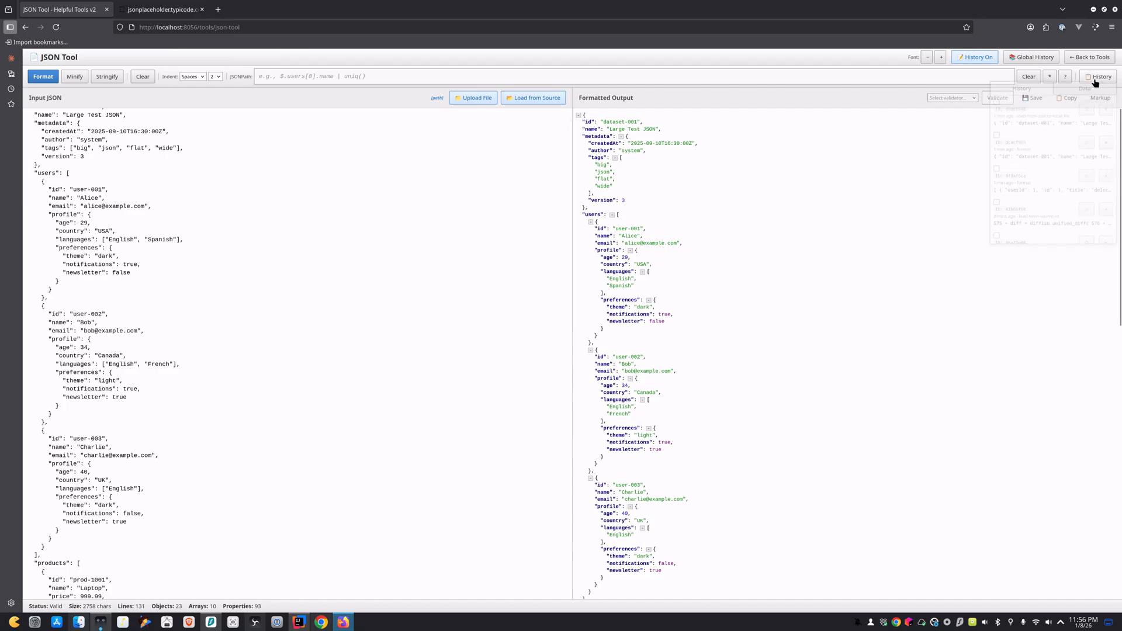
pyautogui.click(1048, 194)
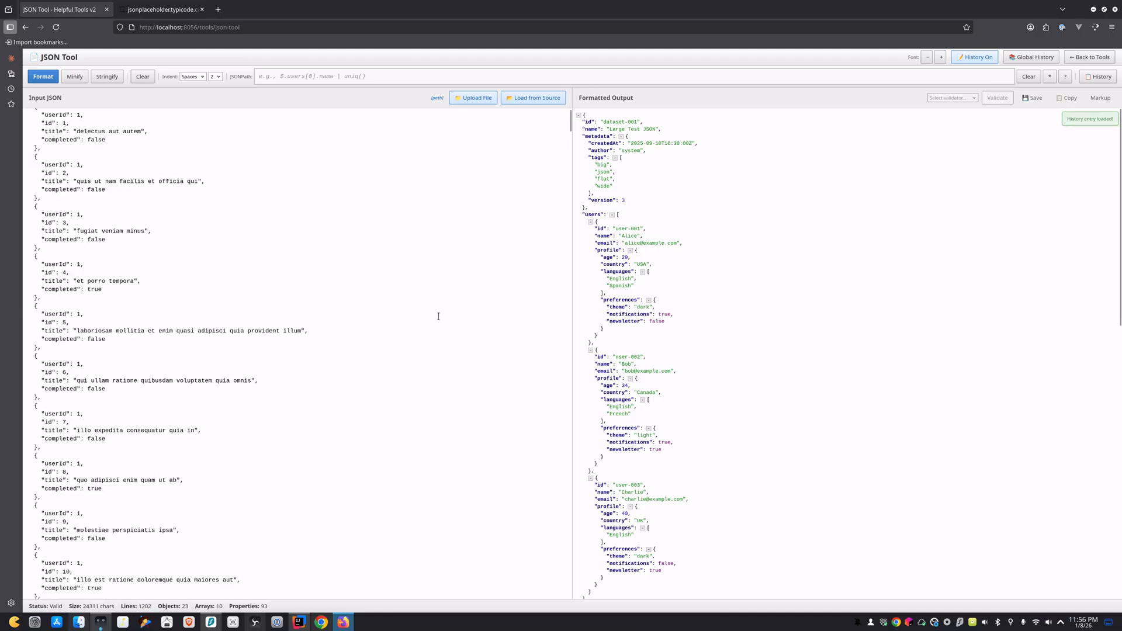
pyautogui.scroll(-15, 439, 316)
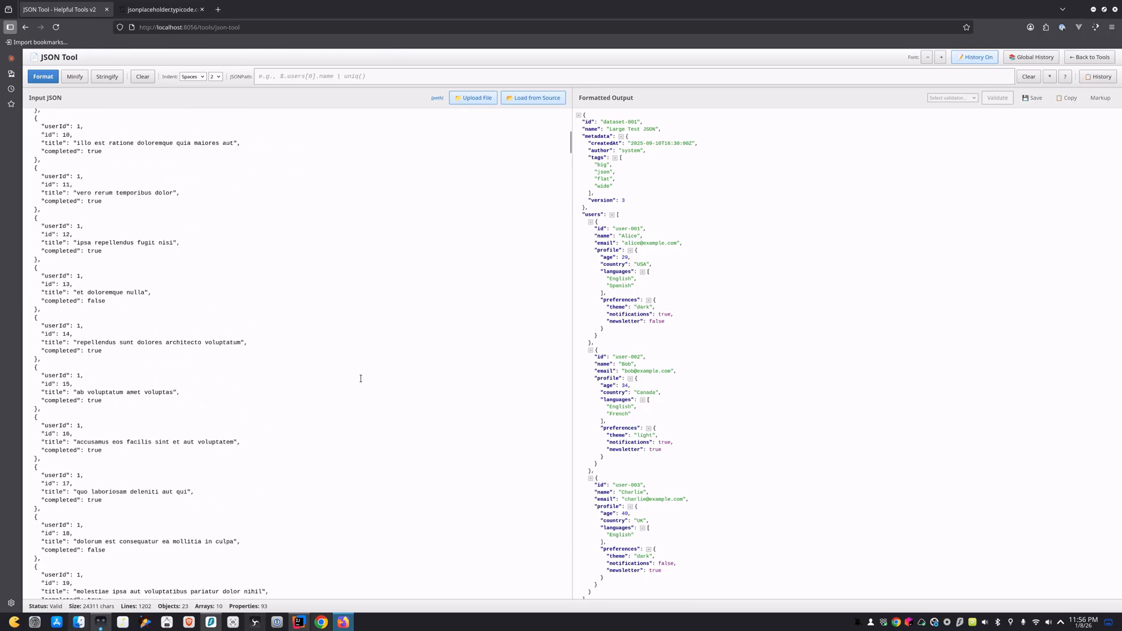
pyautogui.scroll(15, 361, 379)
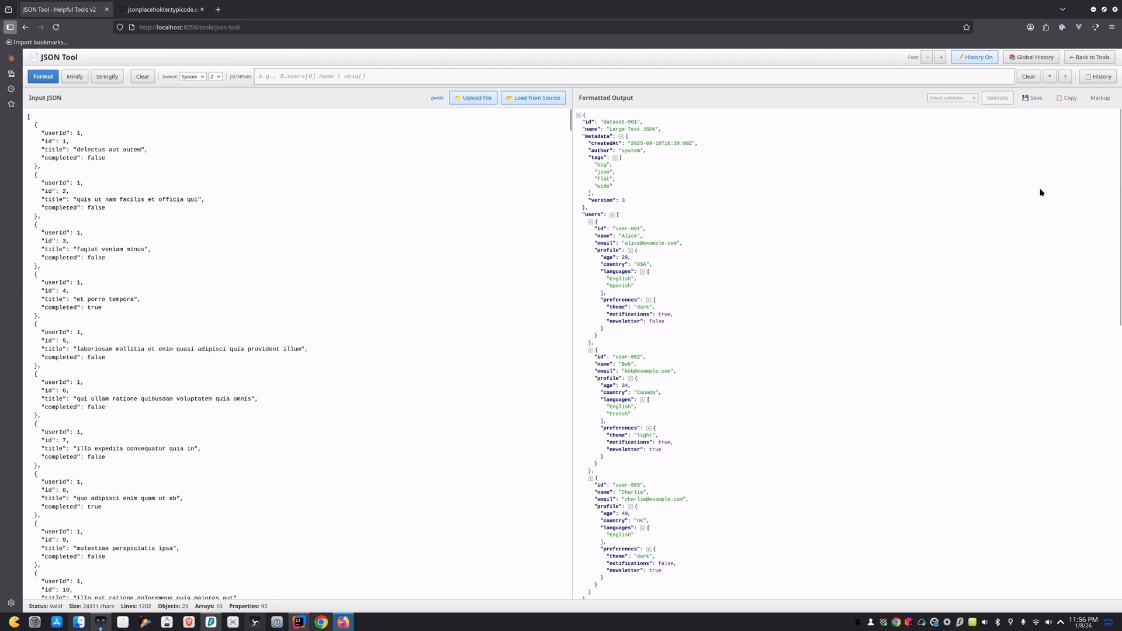
pyautogui.click(1092, 79)
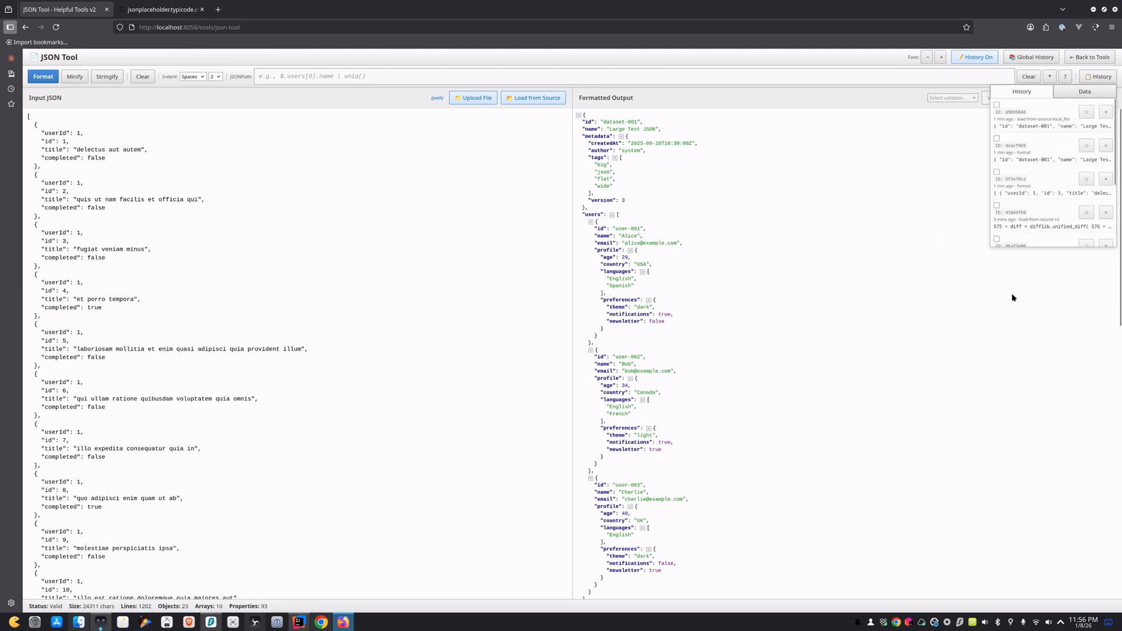
pyautogui.click(796, 253)
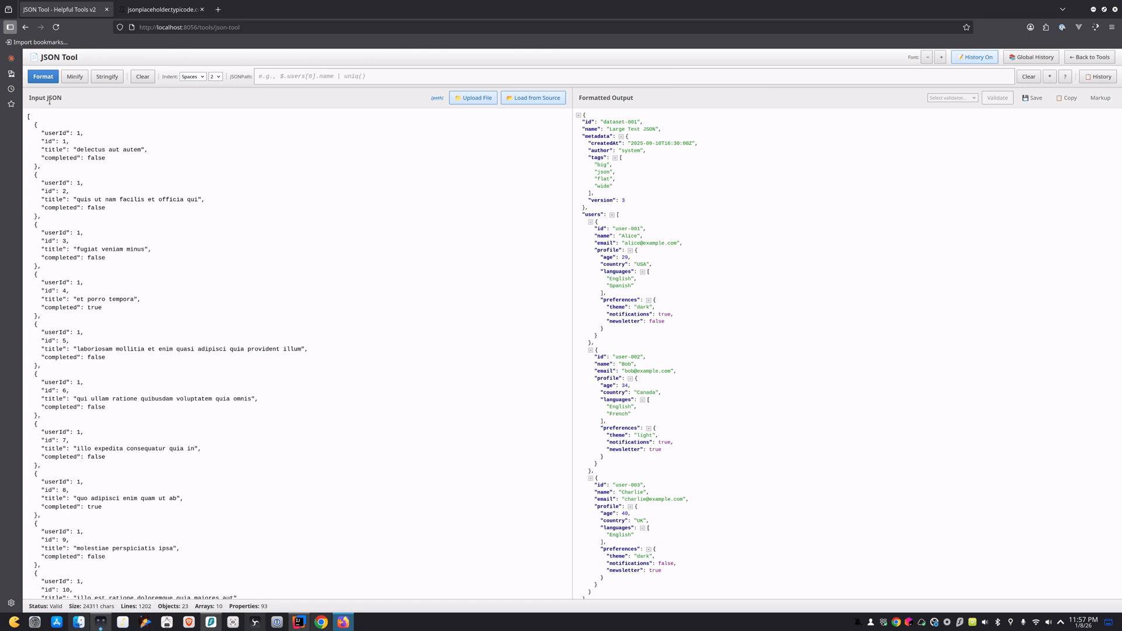
pyautogui.click(43, 76)
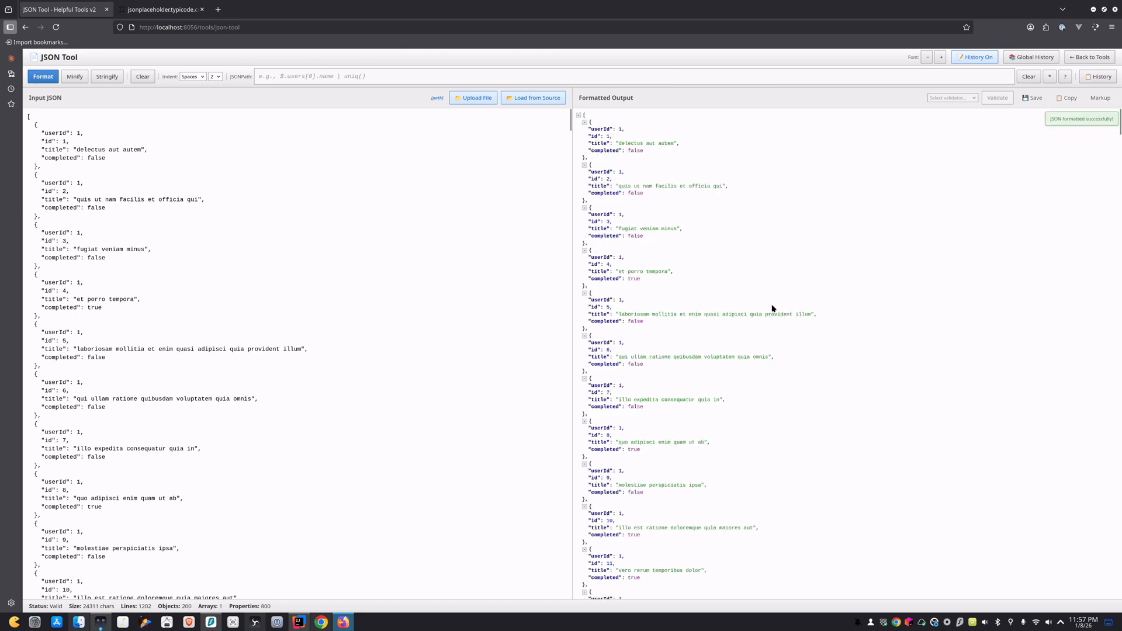
# Query the first element of the todos array with JSONPath, trying $.[0] and correcting the expression to $[0].
pyautogui.click(368, 78)
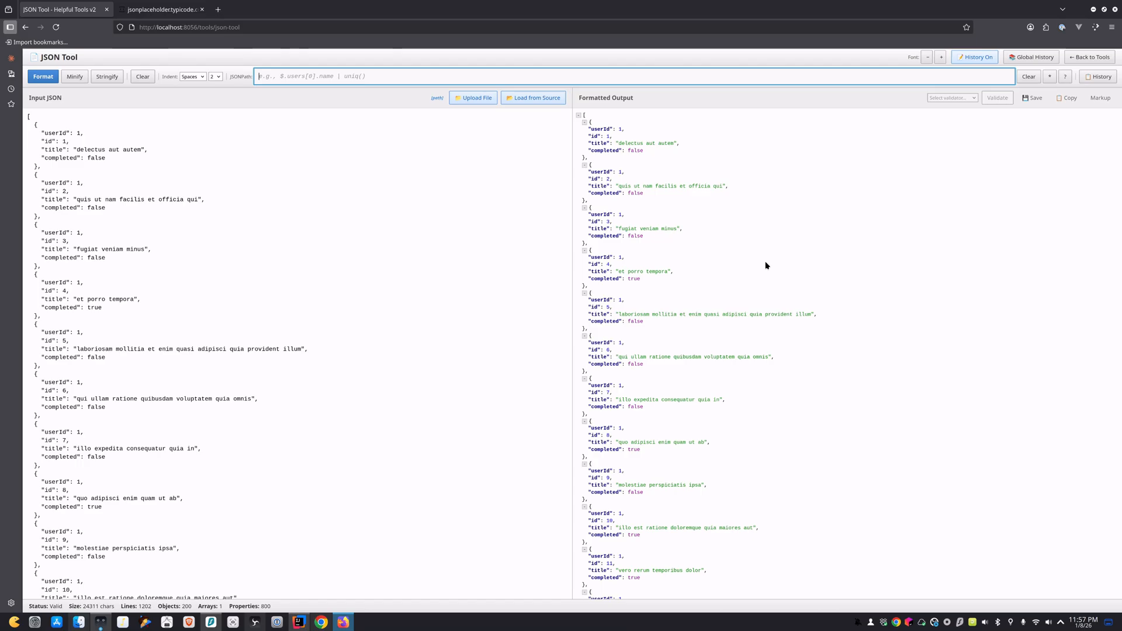
pyautogui.write('$.')
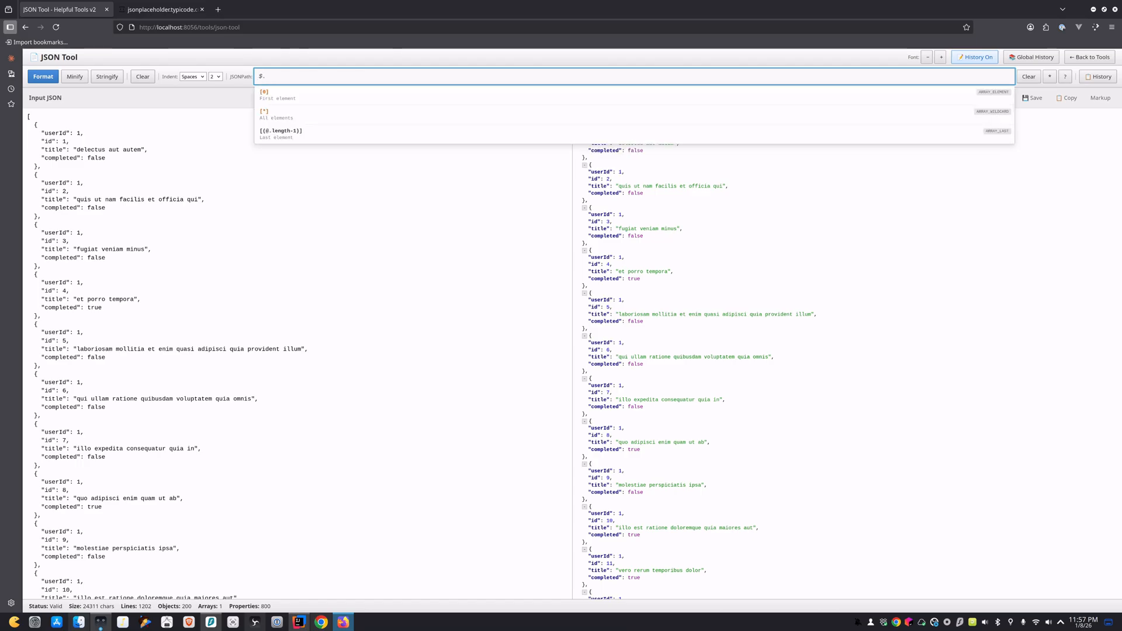
pyautogui.click(318, 96)
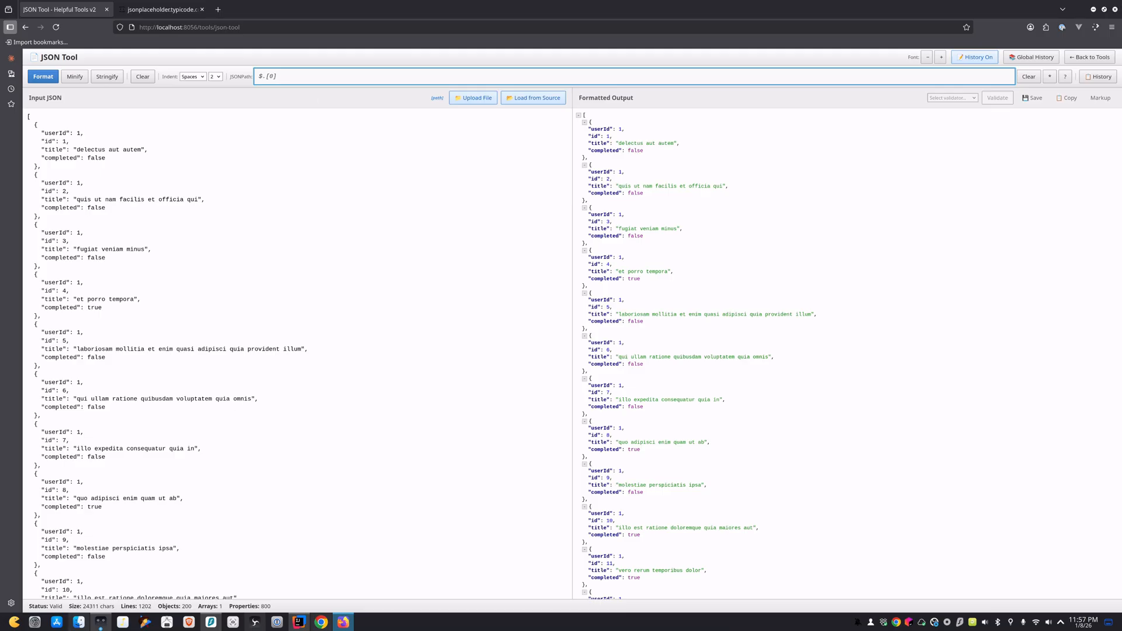
pyautogui.press('Return')
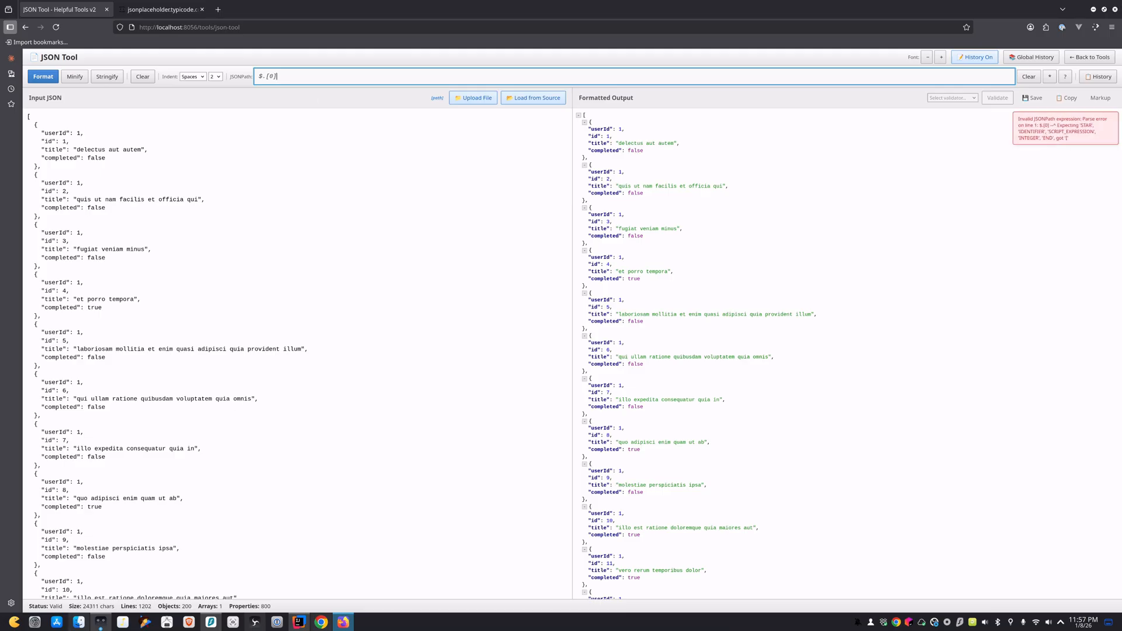
pyautogui.click(266, 78)
pyautogui.press('BackSpace')
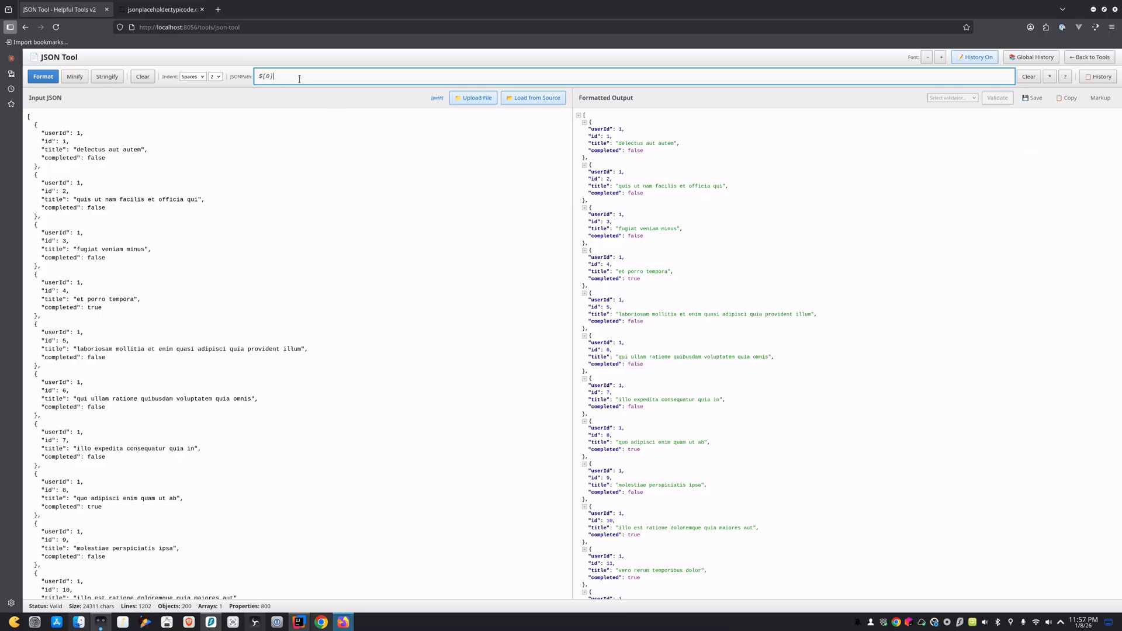
pyautogui.press('Return')
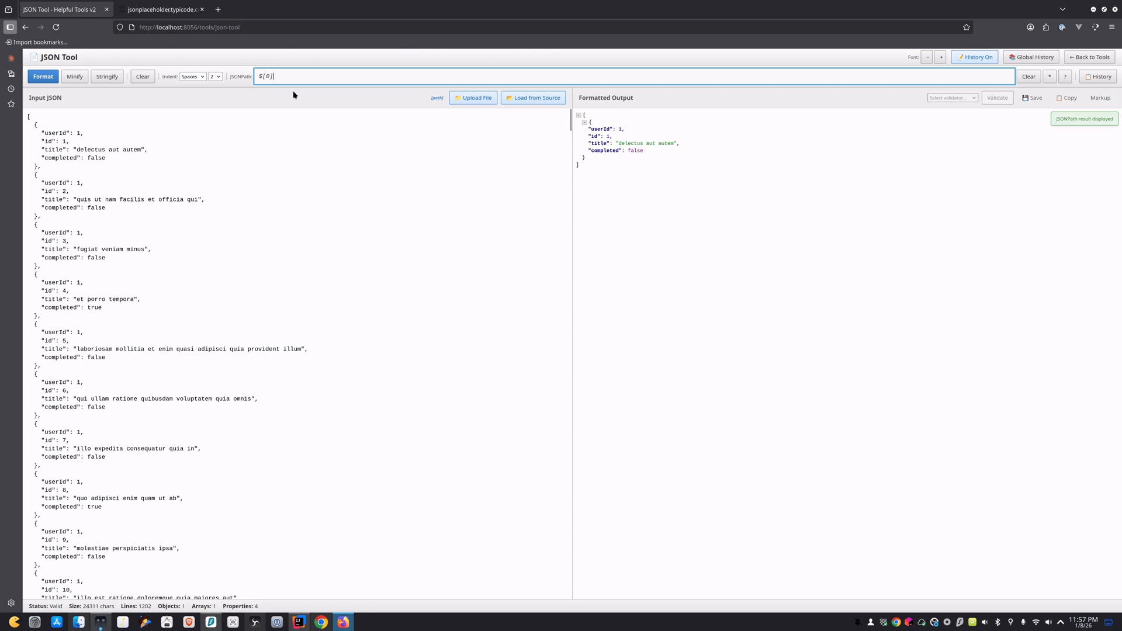
# Change the JSONPath expression to $[*] and run it to return all elements.
pyautogui.press('BackSpace')
pyautogui.press('BackSpace')
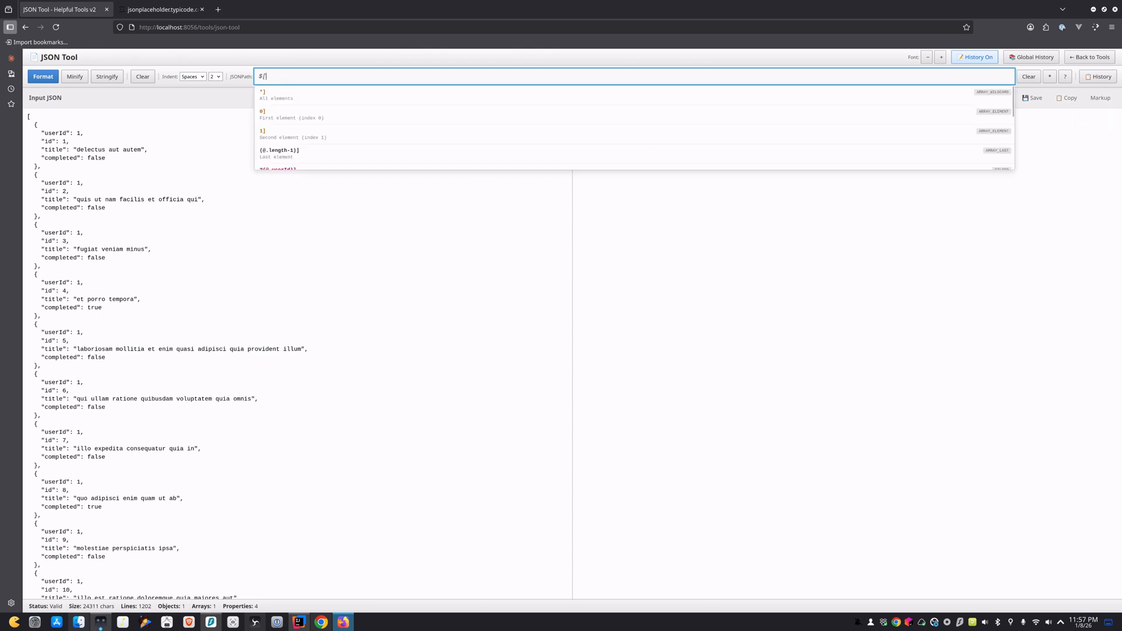
pyautogui.write('*]')
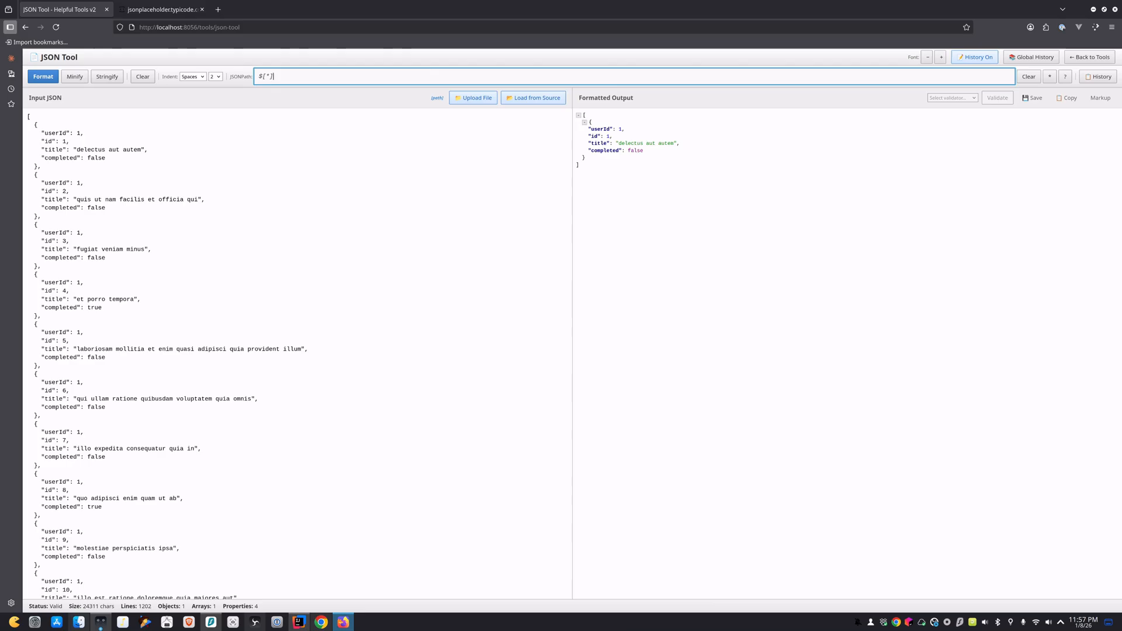
pyautogui.press('Return')
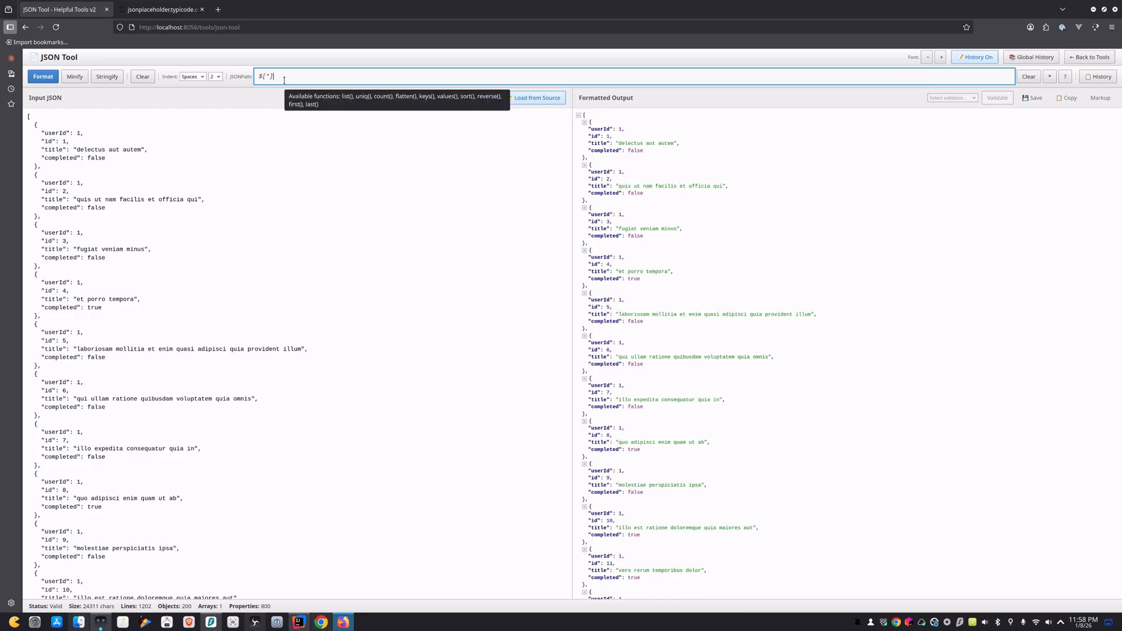
# Extend the JSONPath expression to $[*].id using the suggested id property, run it and look through the output.
pyautogui.write('.')
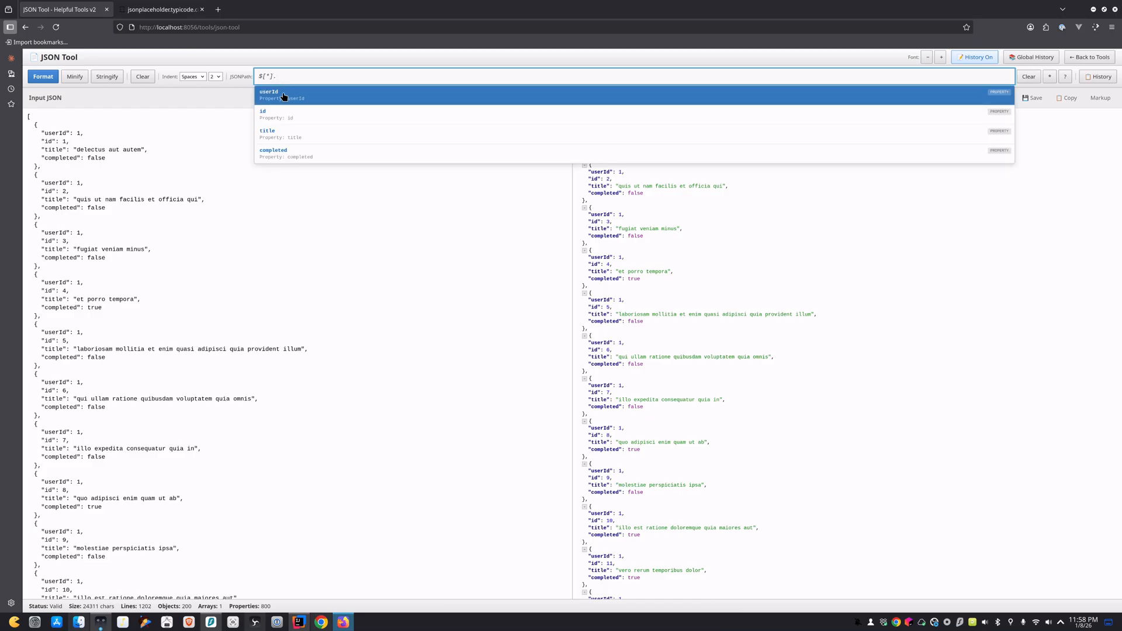
pyautogui.press('Down')
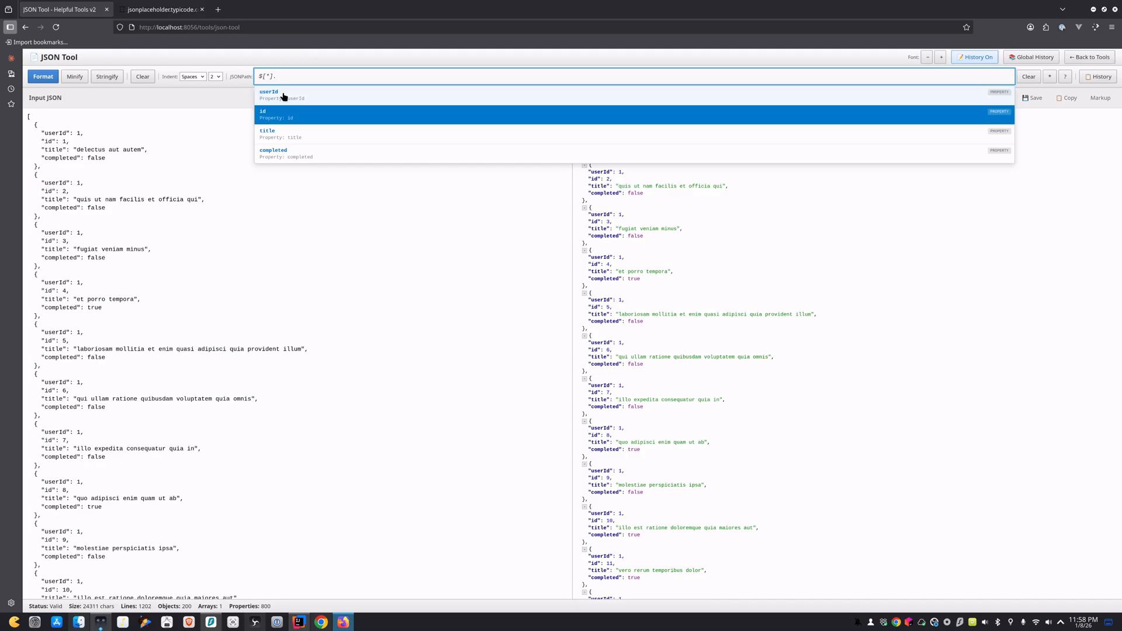
pyautogui.press('Down')
pyautogui.press('Up')
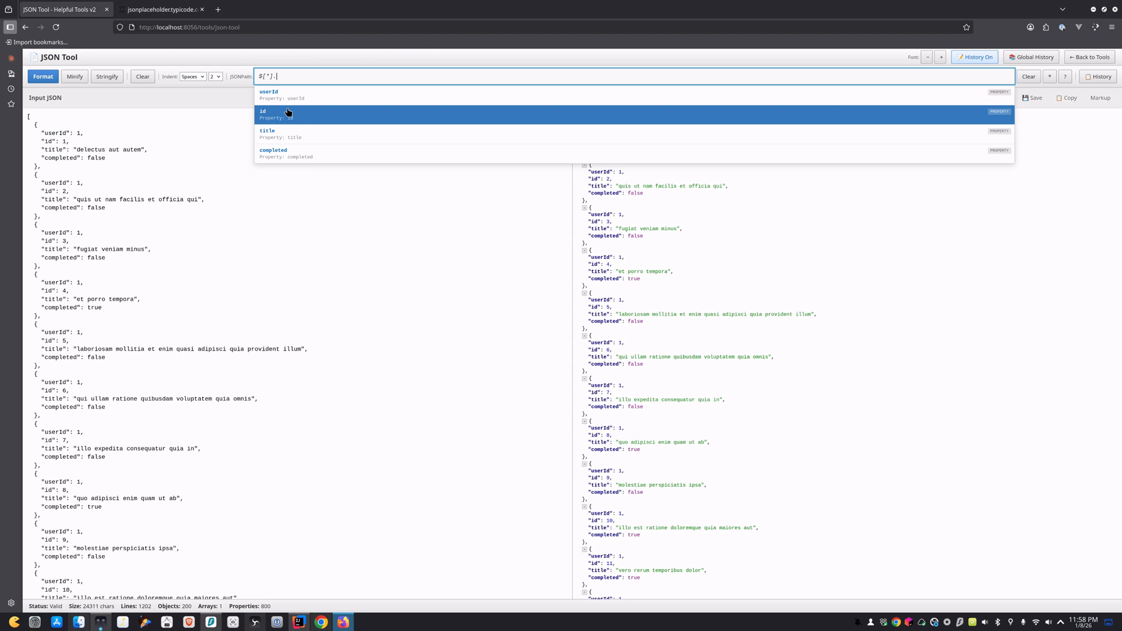
pyautogui.click(288, 112)
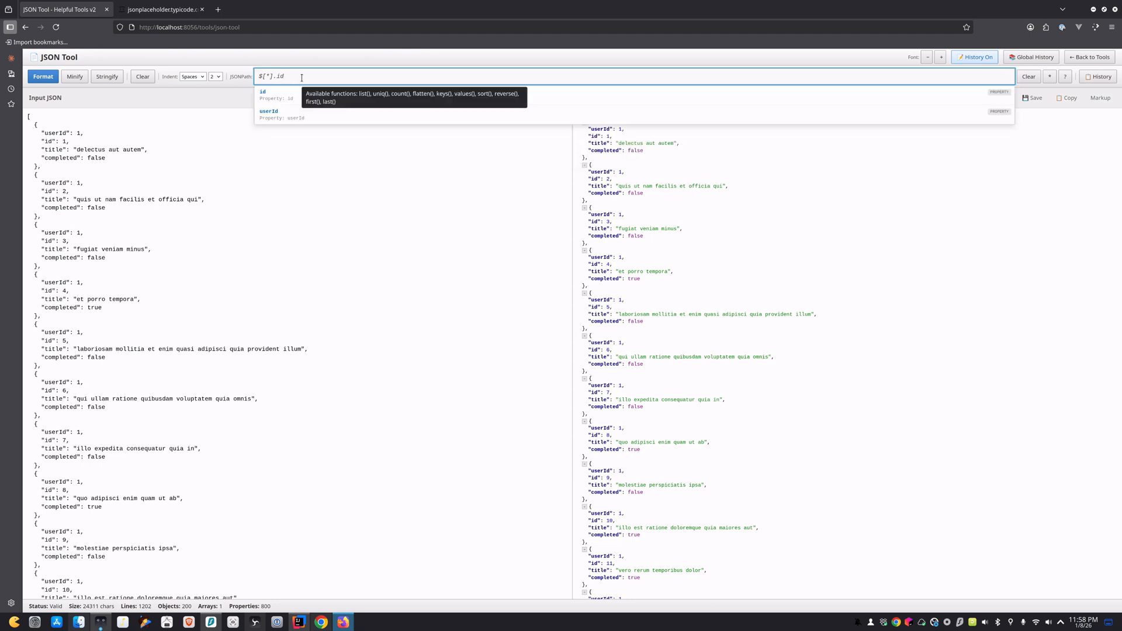
pyautogui.press('Escape')
pyautogui.press('Return')
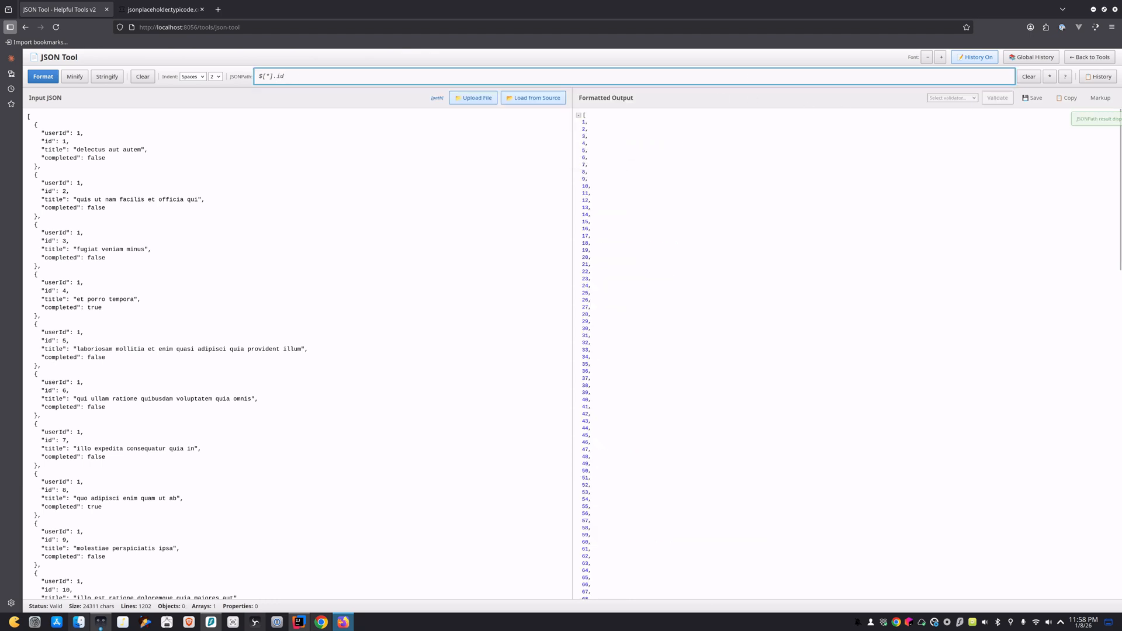
pyautogui.scroll(-8, 613, 363)
pyautogui.scroll(5, 697, 444)
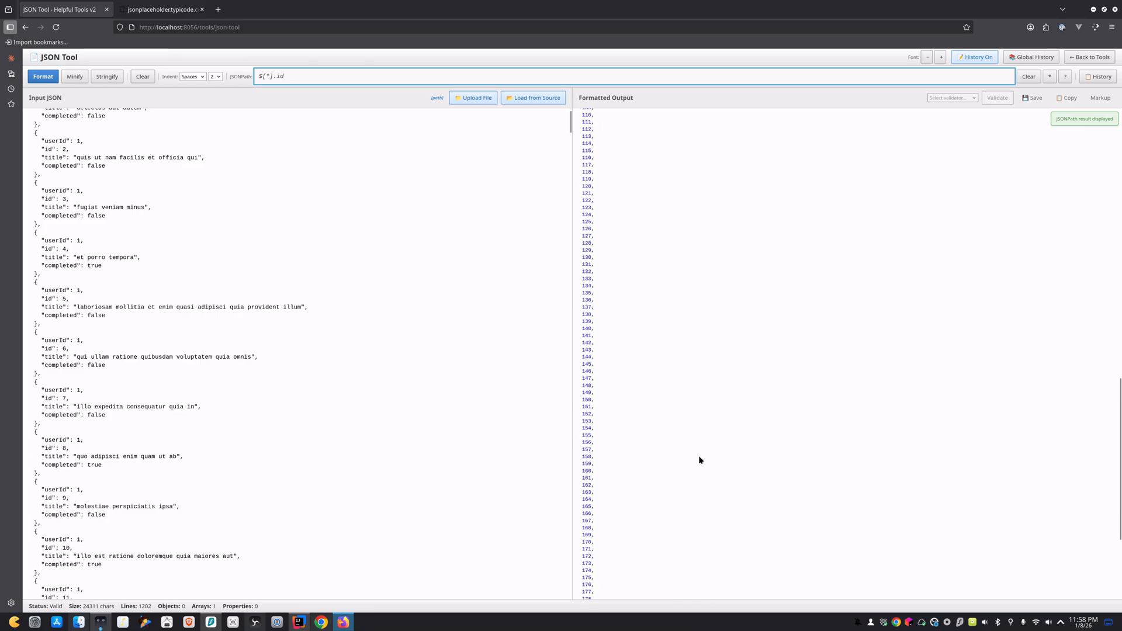
pyautogui.scroll(3, 669, 422)
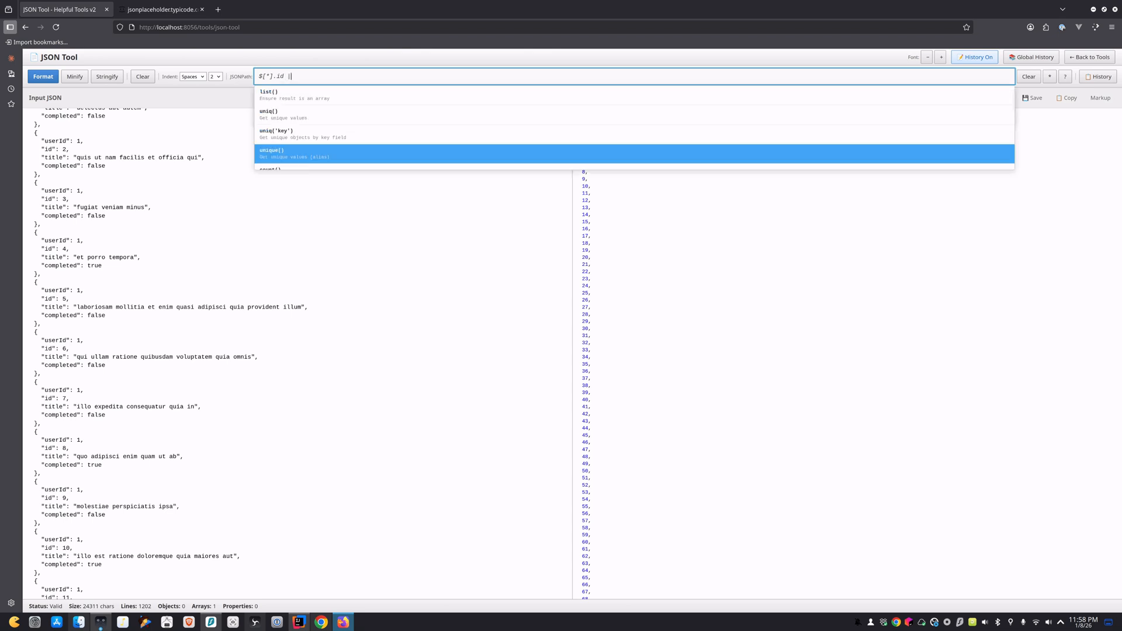
# Pipe the id query through the list() function and run $[*].id | list().
pyautogui.write('|')
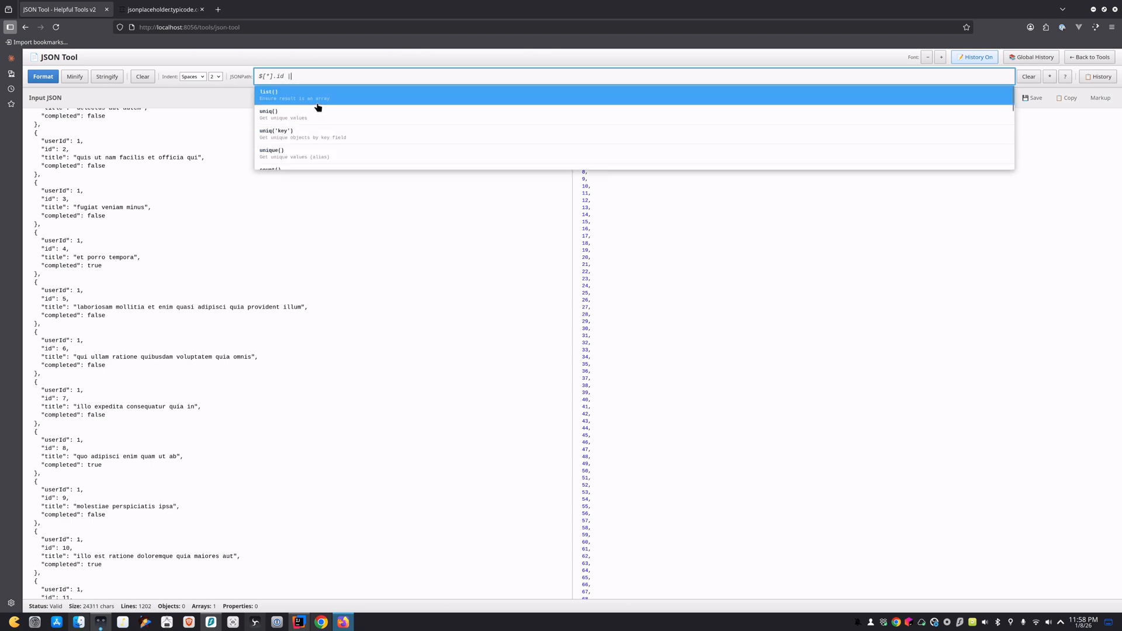
pyautogui.click(318, 95)
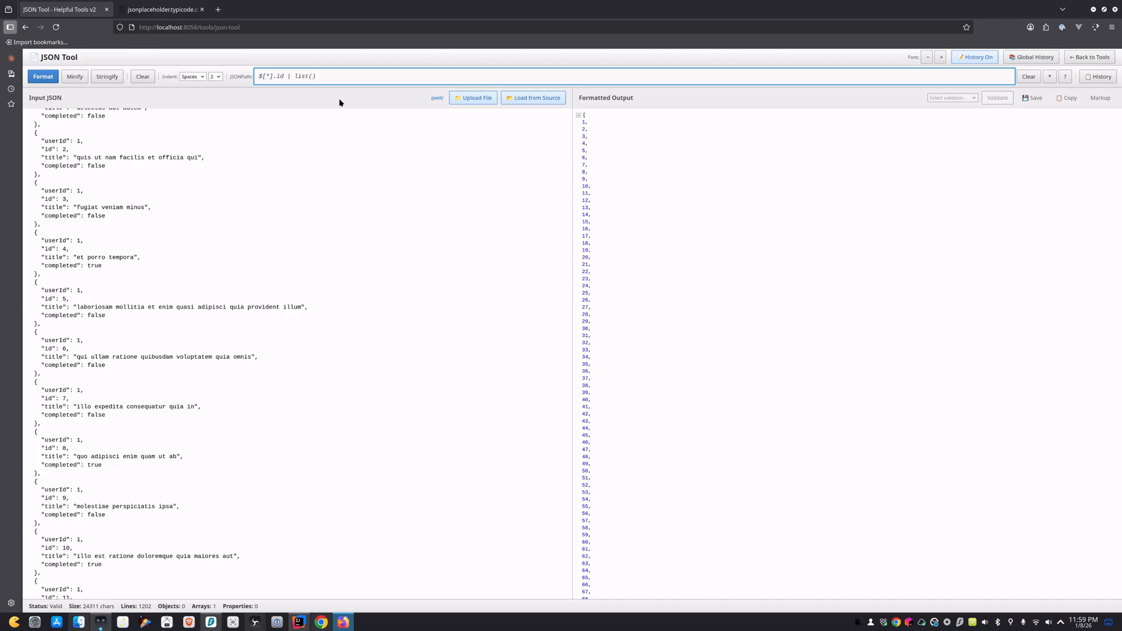
pyautogui.press('Return')
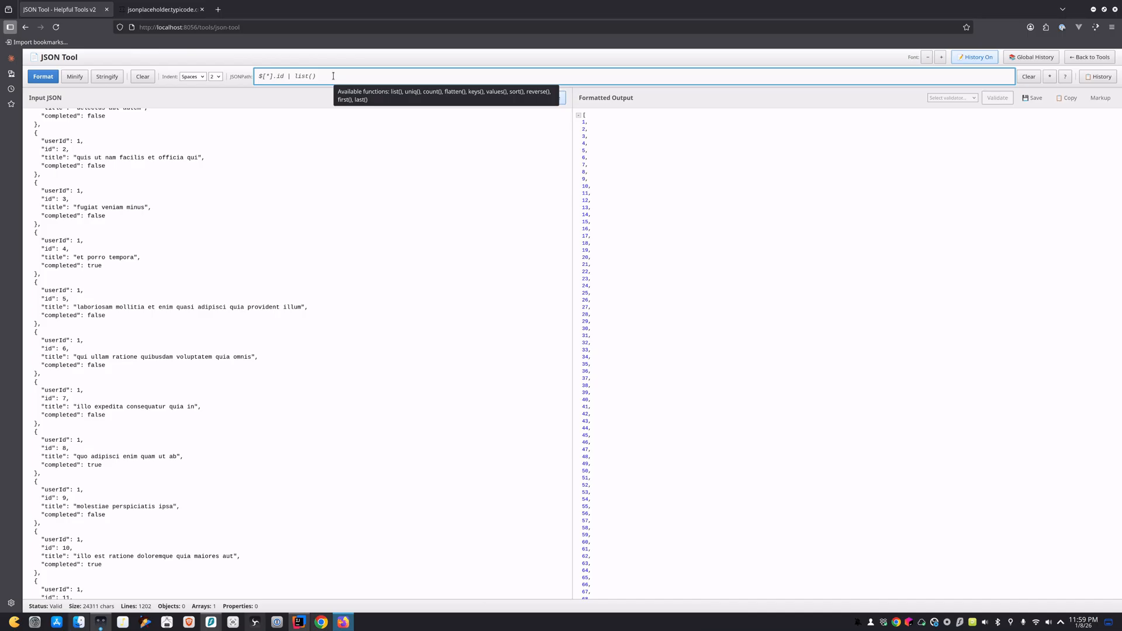
# Replace list() with uniq() in the JSONPath expression and run $[*].id | uniq().
pyautogui.press('BackSpace')
pyautogui.press('BackSpace')
pyautogui.press('BackSpace')
pyautogui.press('BackSpace')
pyautogui.press('BackSpace')
pyautogui.press('BackSpace')
pyautogui.press('Down')
pyautogui.press('Down')
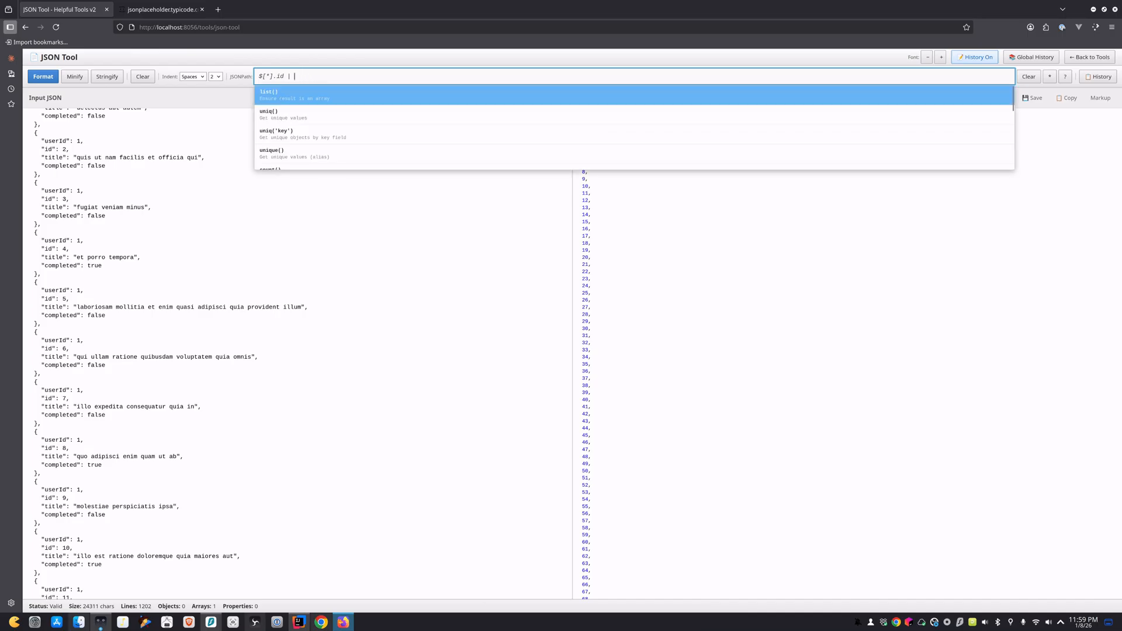
pyautogui.press('Return')
pyautogui.press('Return')
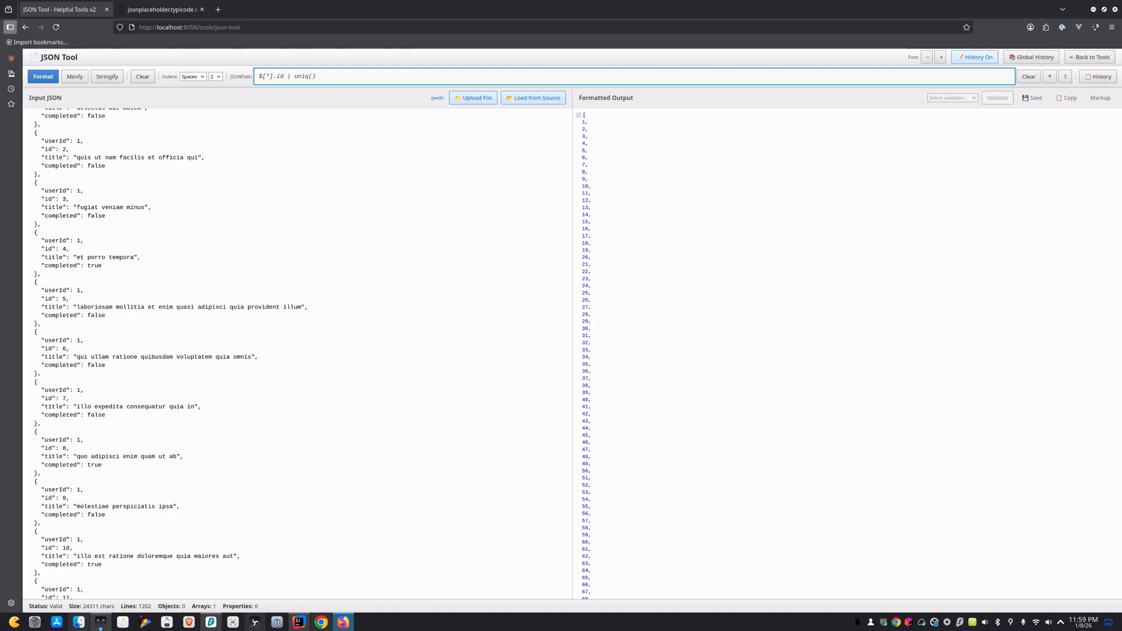
# Extend the JSONPath expression with count() and run $[*].id | uniq()| count().
pyautogui.write('|')
pyautogui.press('Down')
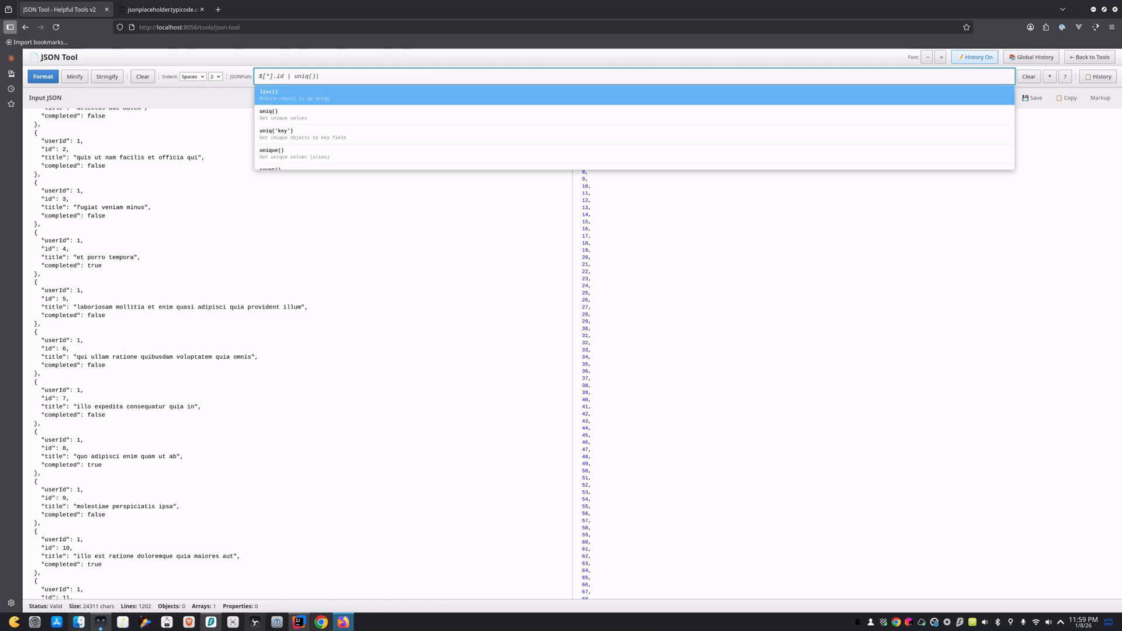
pyautogui.write('co')
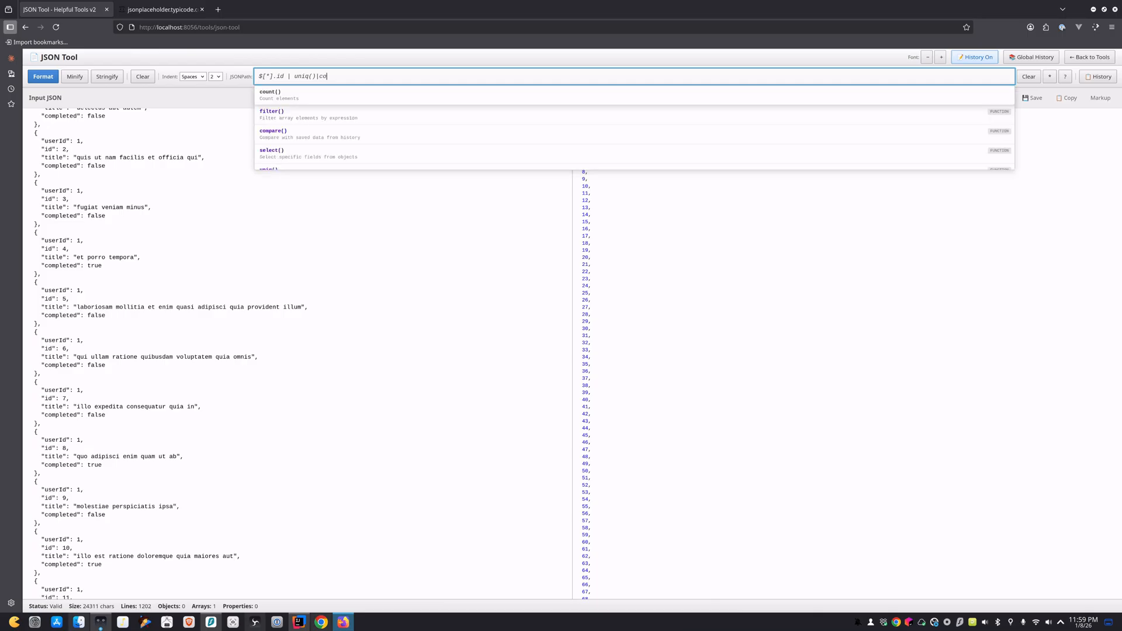
pyautogui.click(287, 116)
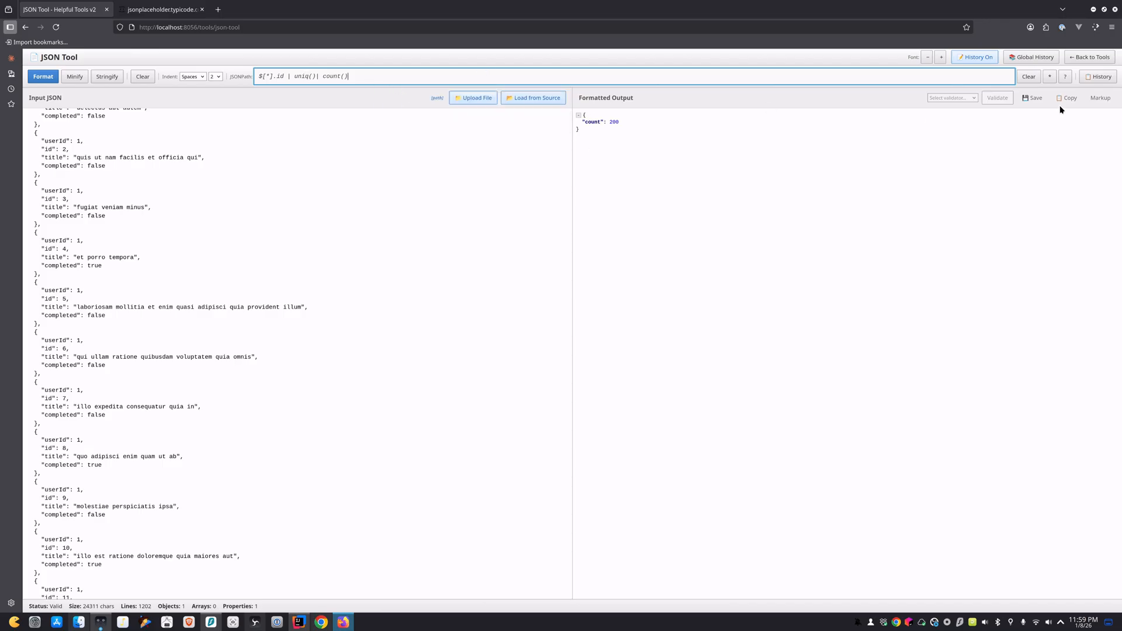
# Look through the common JSONPath patterns reference, copy the patterns $.name,$.email and $.items[*].name, and close the reference.
pyautogui.click(1049, 79)
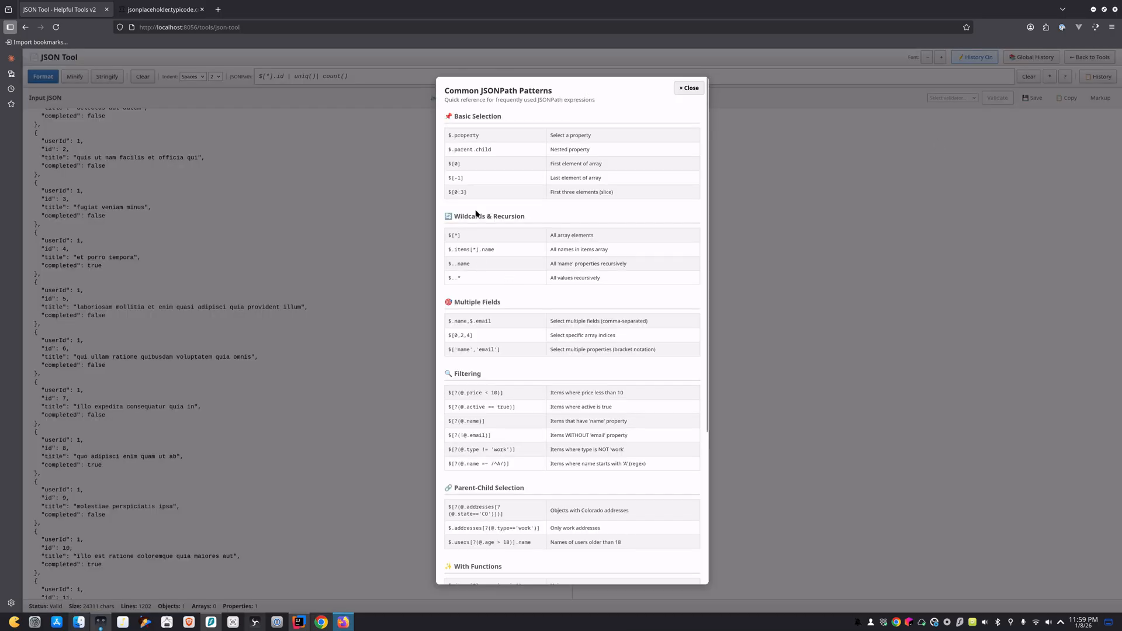
pyautogui.scroll(-3, 476, 216)
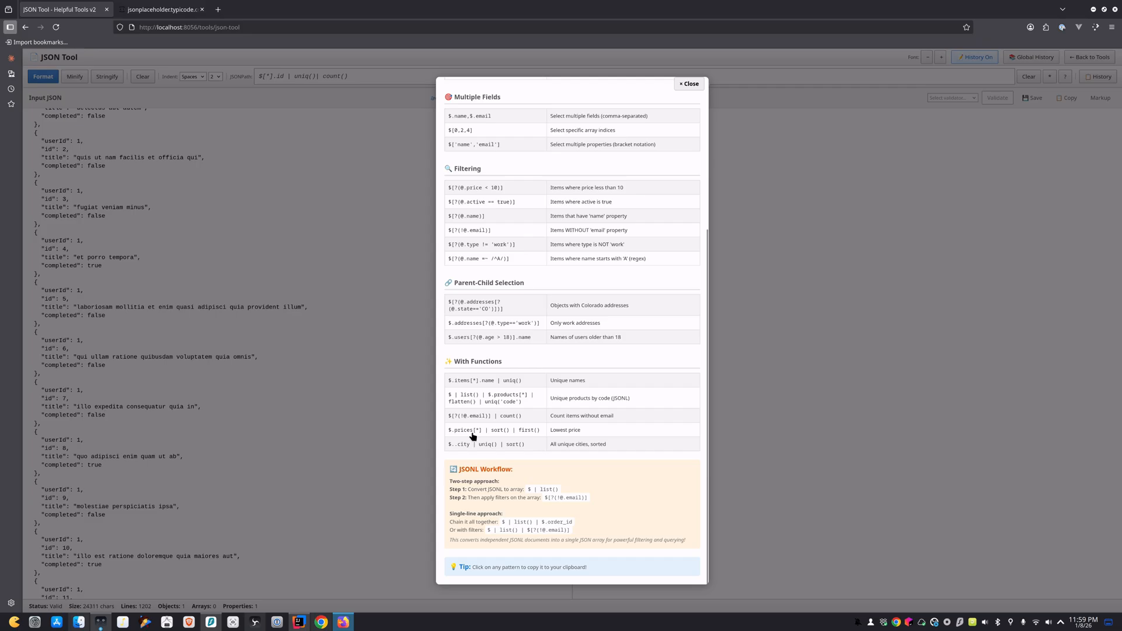
pyautogui.scroll(1, 528, 380)
pyautogui.scroll(4, 528, 379)
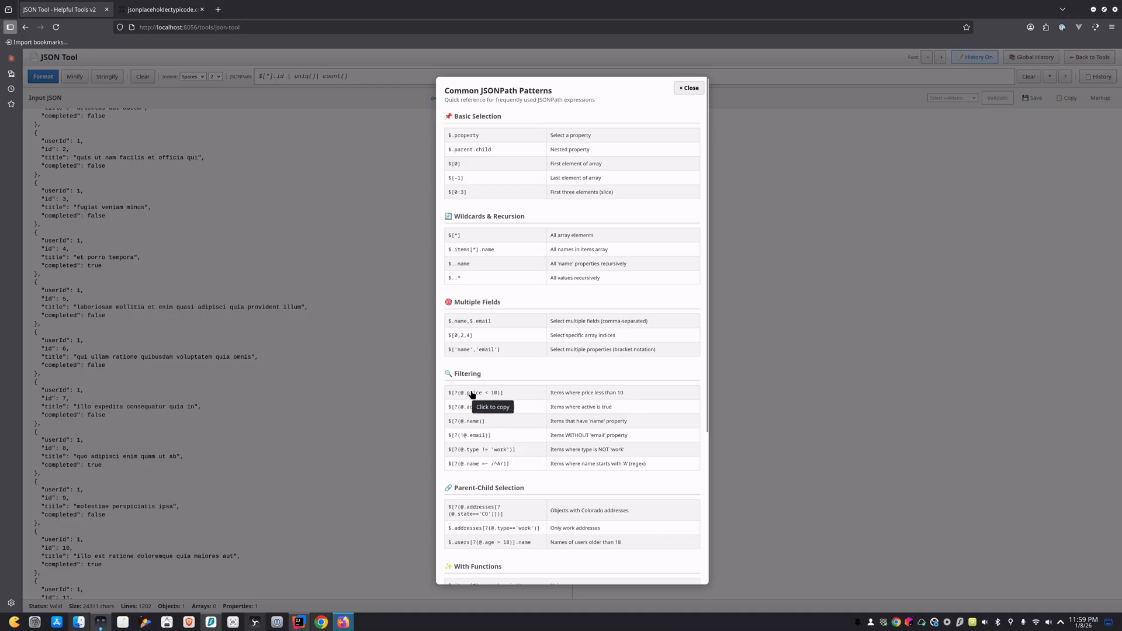
pyautogui.click(463, 324)
pyautogui.click(466, 250)
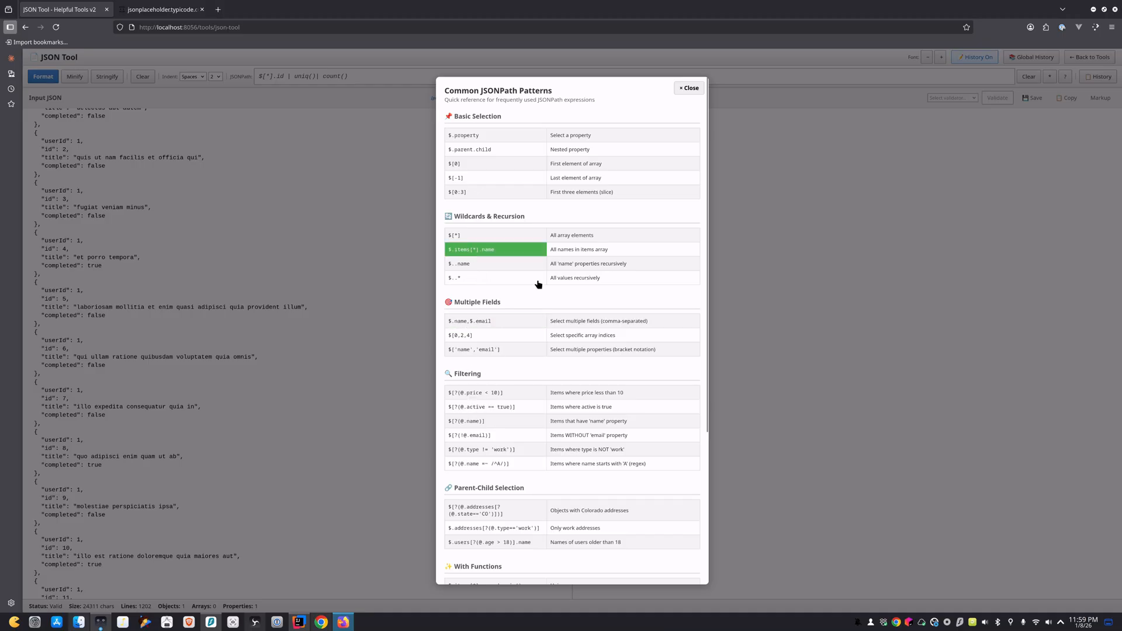
pyautogui.click(688, 88)
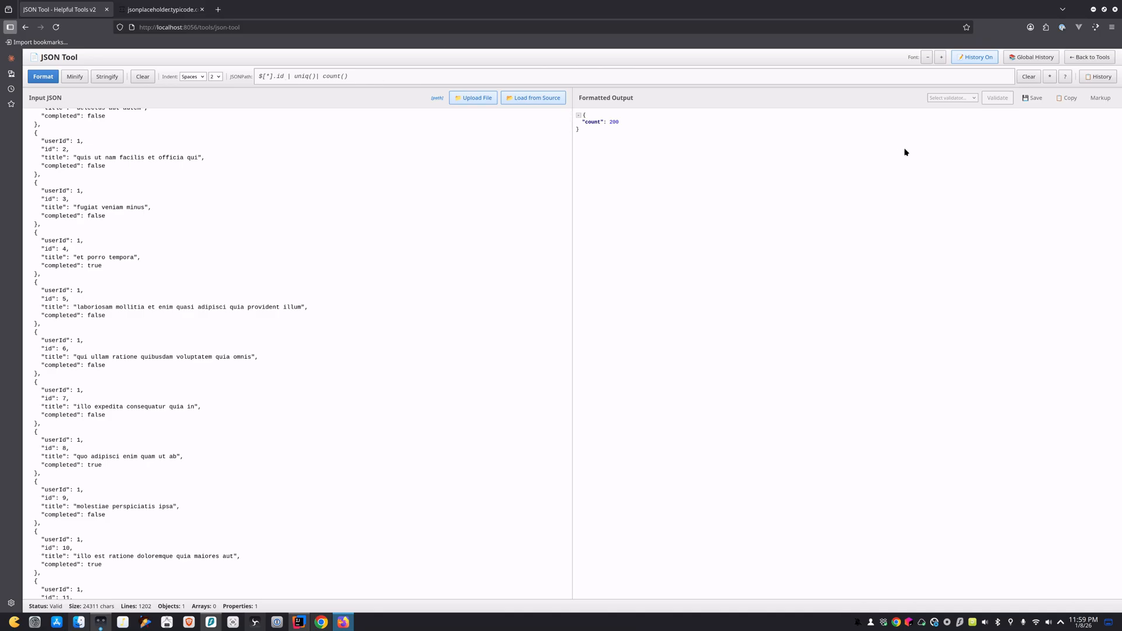
# View the JSONPath patterns reference once more and the JSONPath help, closing each one again.
pyautogui.click(1050, 77)
pyautogui.click(828, 177)
pyautogui.click(1063, 77)
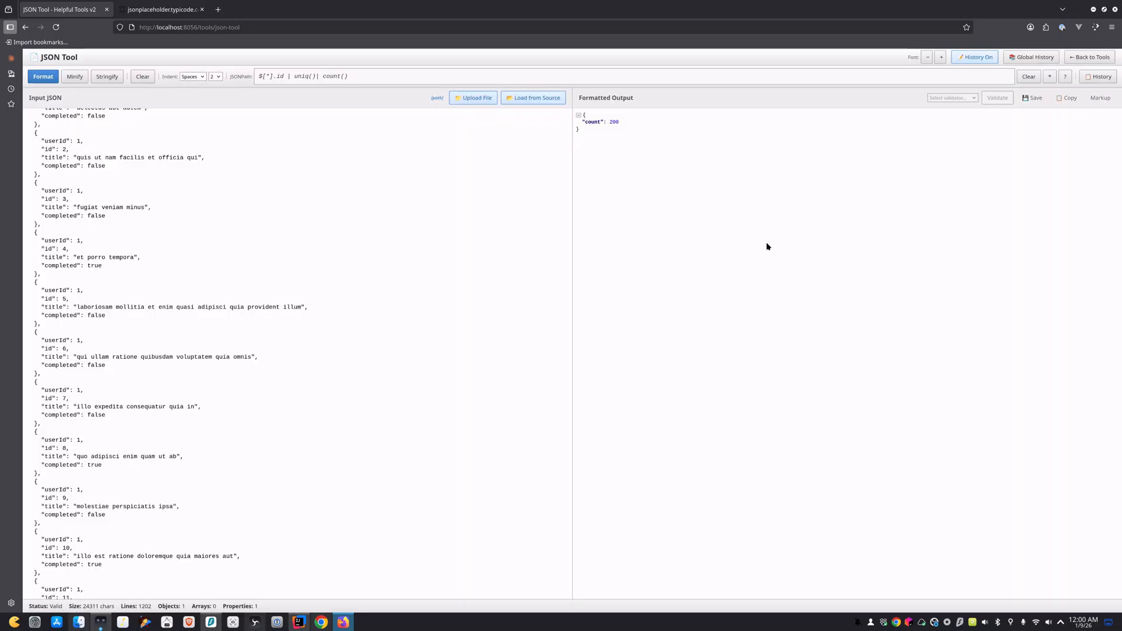
pyautogui.click(665, 209)
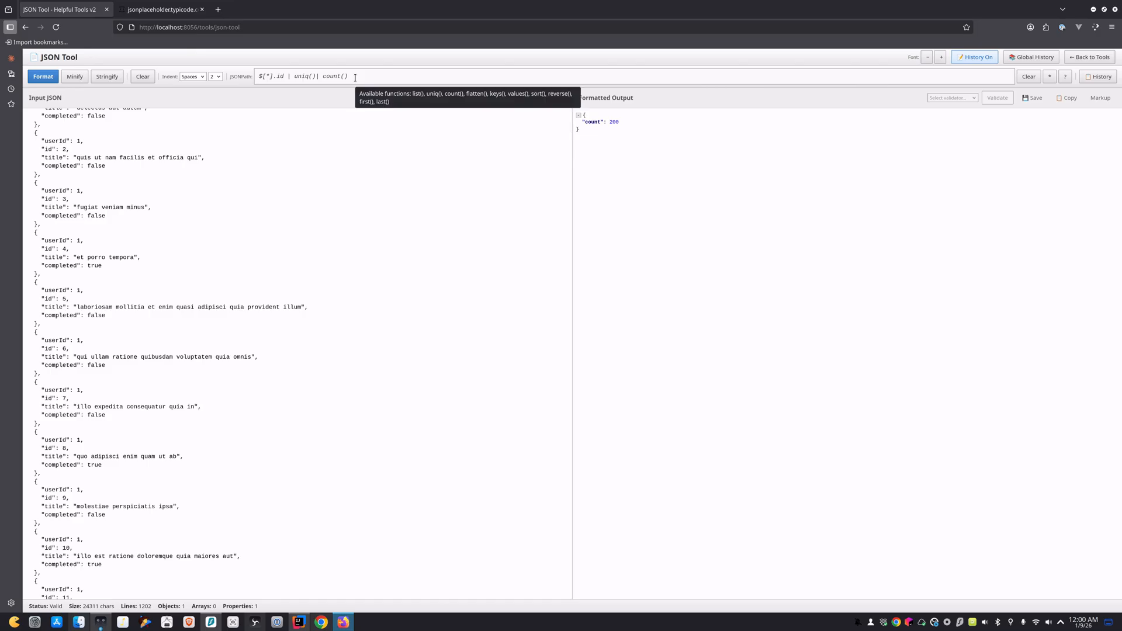
# Clear the JSONPath expression and switch from the JSON Tool to the Text Diff Tool.
pyautogui.moveTo(355, 77); pyautogui.dragTo(266, 71)
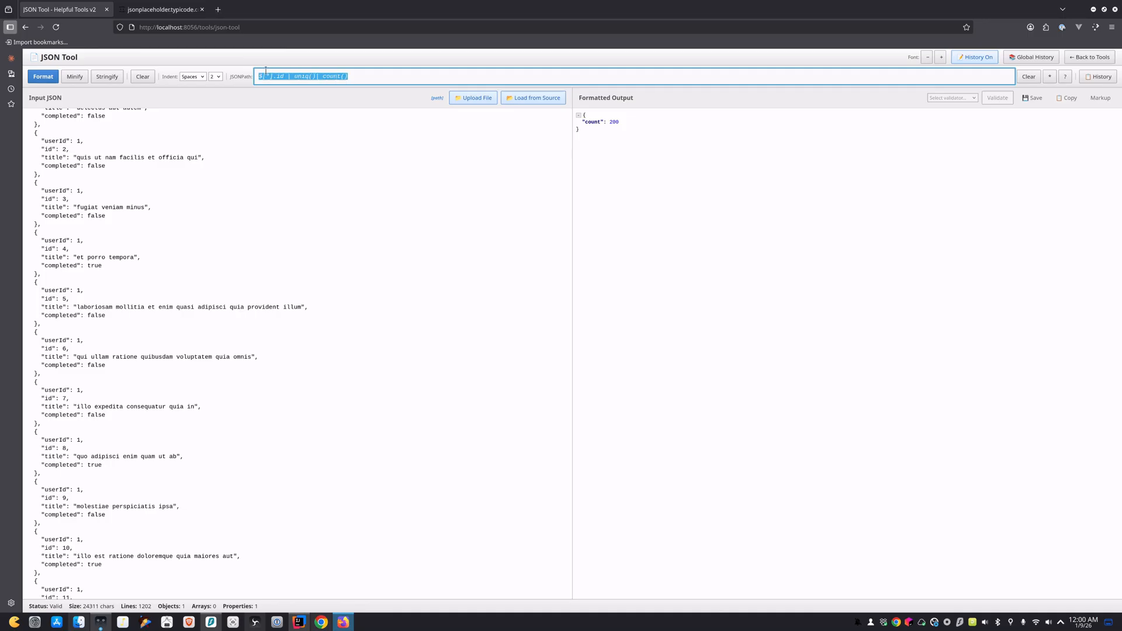
pyautogui.press('BackSpace')
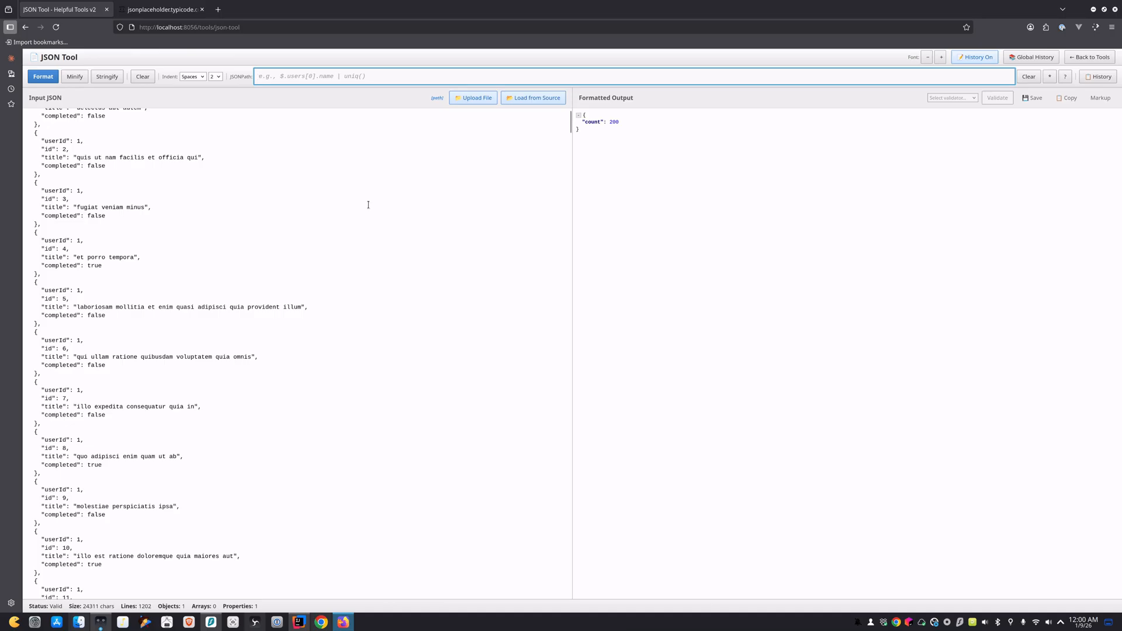
pyautogui.click(1090, 61)
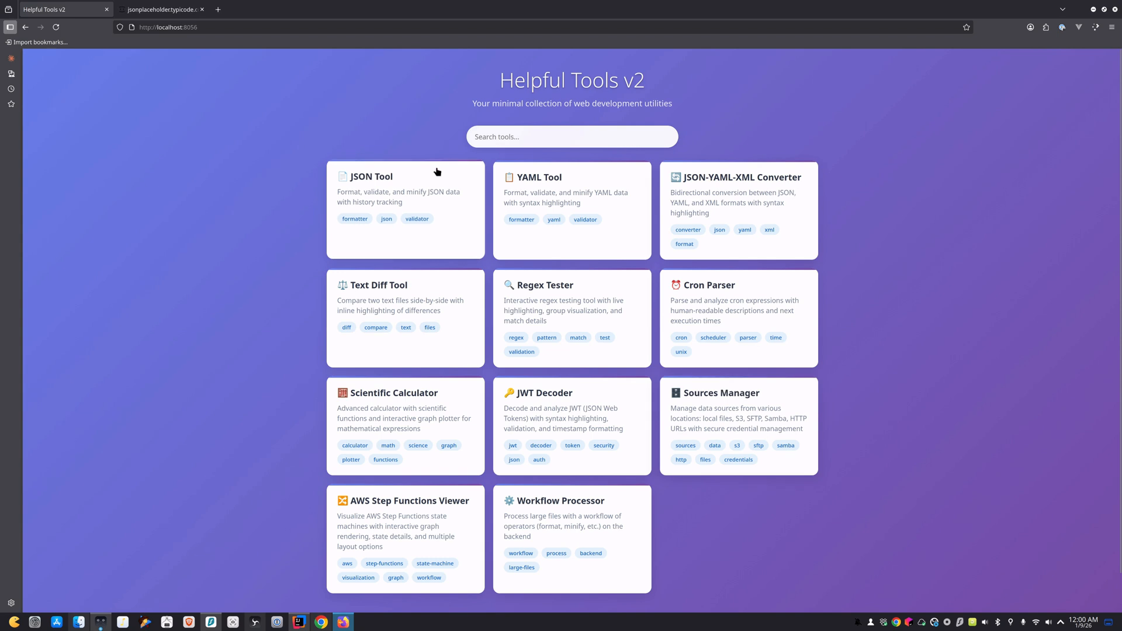
pyautogui.click(401, 295)
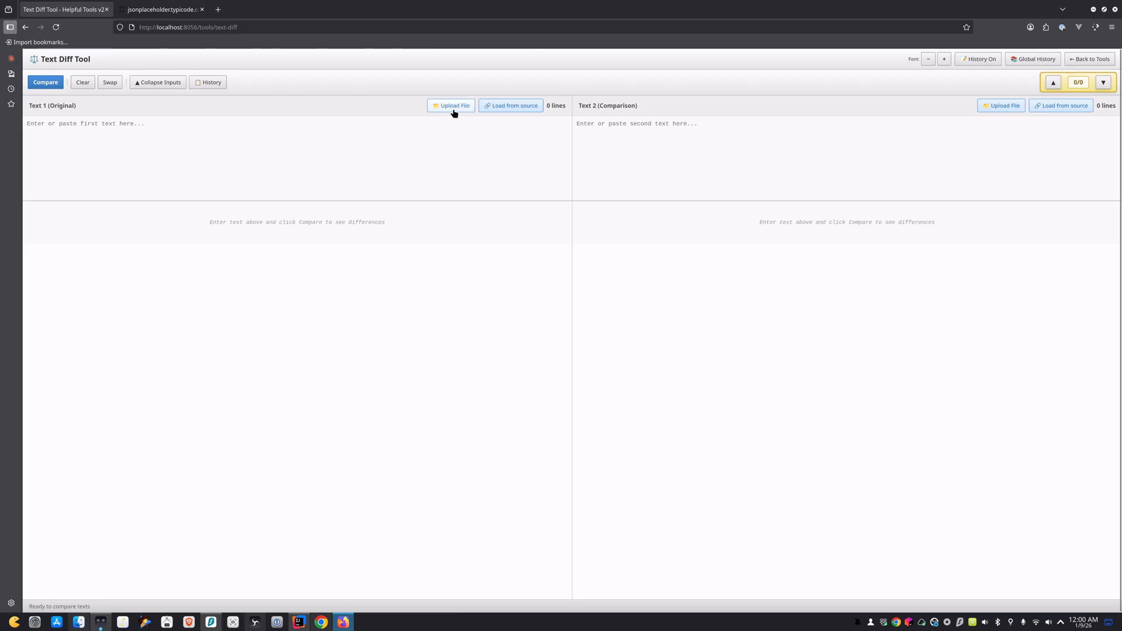
# Fetch the JSON placeholder todos source into both the original and the comparison text.
pyautogui.click(517, 106)
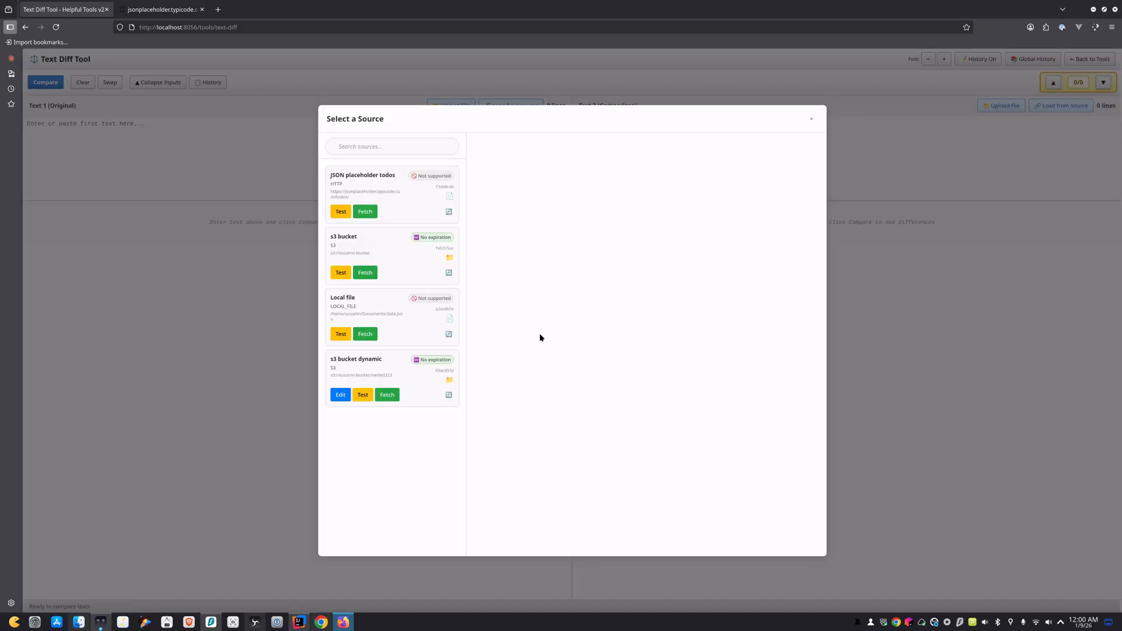
pyautogui.click(367, 216)
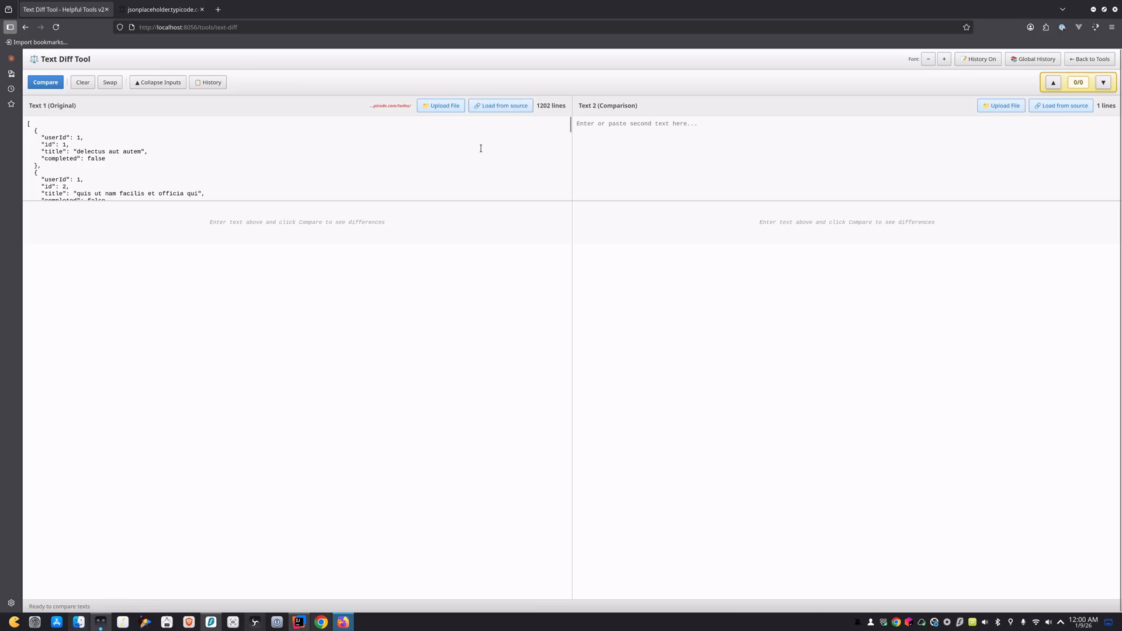
pyautogui.click(1061, 107)
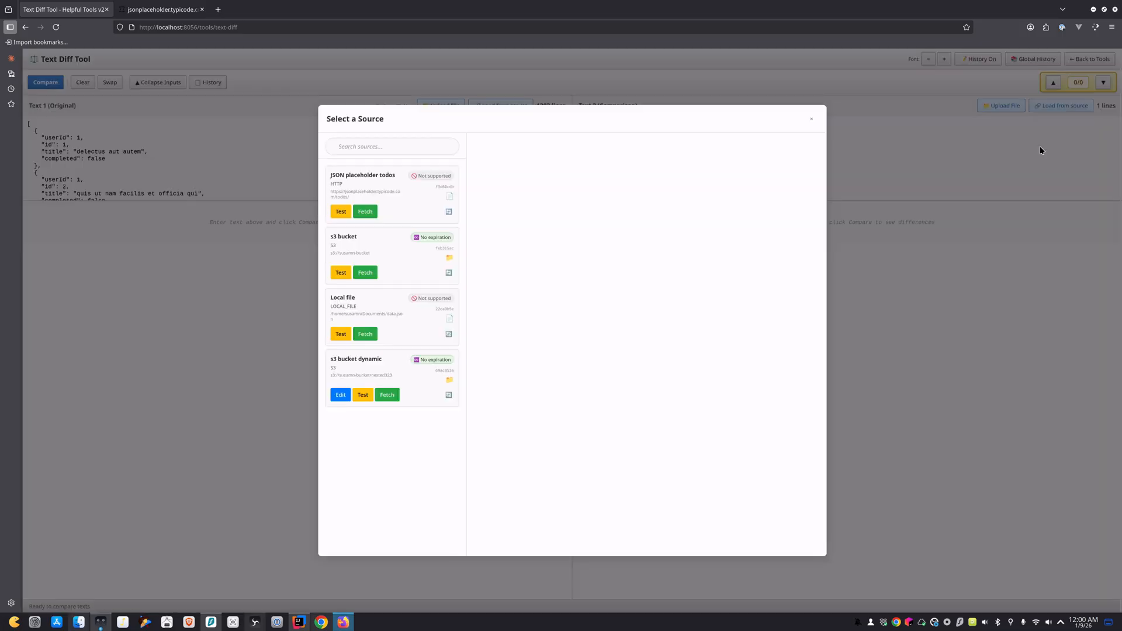
pyautogui.click(365, 212)
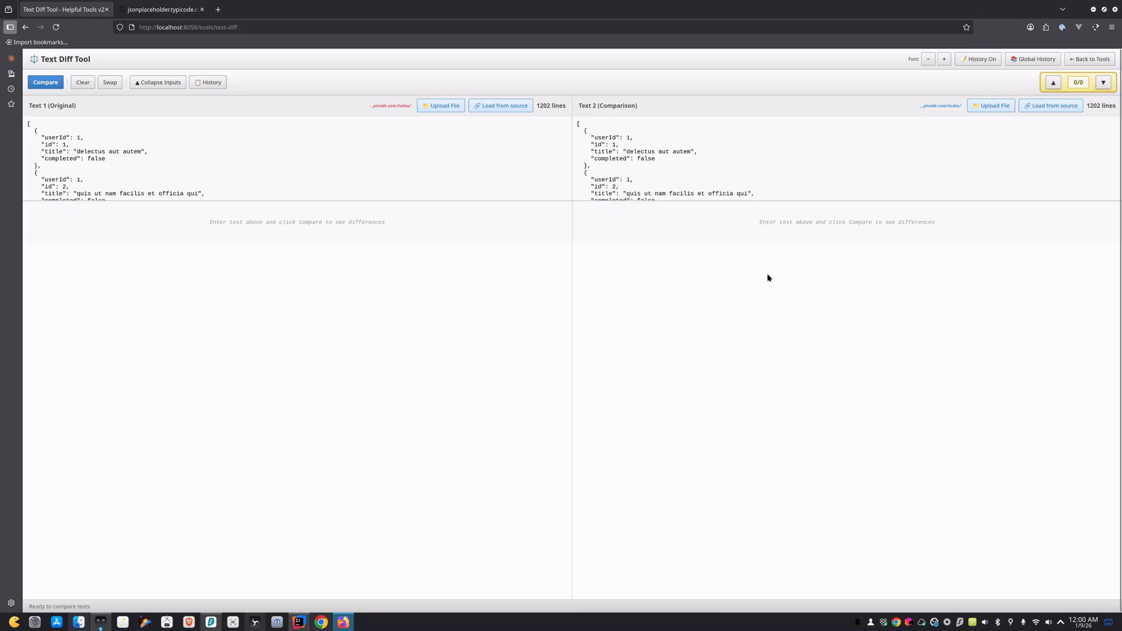
# In the original text, shorten the title of id 4 to "et o tempora" and of id 11 to "vertemporibus dolor".
pyautogui.scroll(-3, 114, 166)
pyautogui.moveTo(88, 151)
pyautogui.mouseDown()
pyautogui.moveTo(116, 153)
pyautogui.moveTo(105, 159)
pyautogui.mouseUp()
pyautogui.press('BackSpace')
pyautogui.scroll(-7, 128, 169)
pyautogui.press('BackSpace')
# In the original text, cut the titles of ids 17 and 22 to "quo laborios" and "distinctio vitae autem", deleting their completed lines.
pyautogui.scroll(-6, 146, 168)
pyautogui.press('BackSpace')
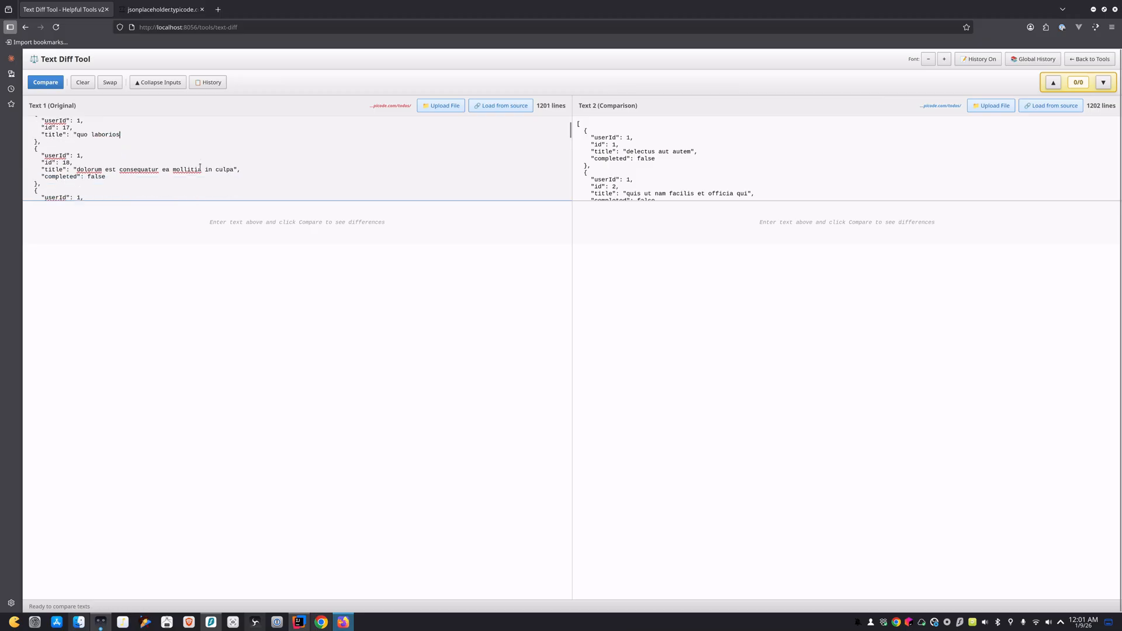
pyautogui.scroll(-4, 140, 167)
pyautogui.moveTo(159, 187); pyautogui.dragTo(173, 191)
pyautogui.press('BackSpace')
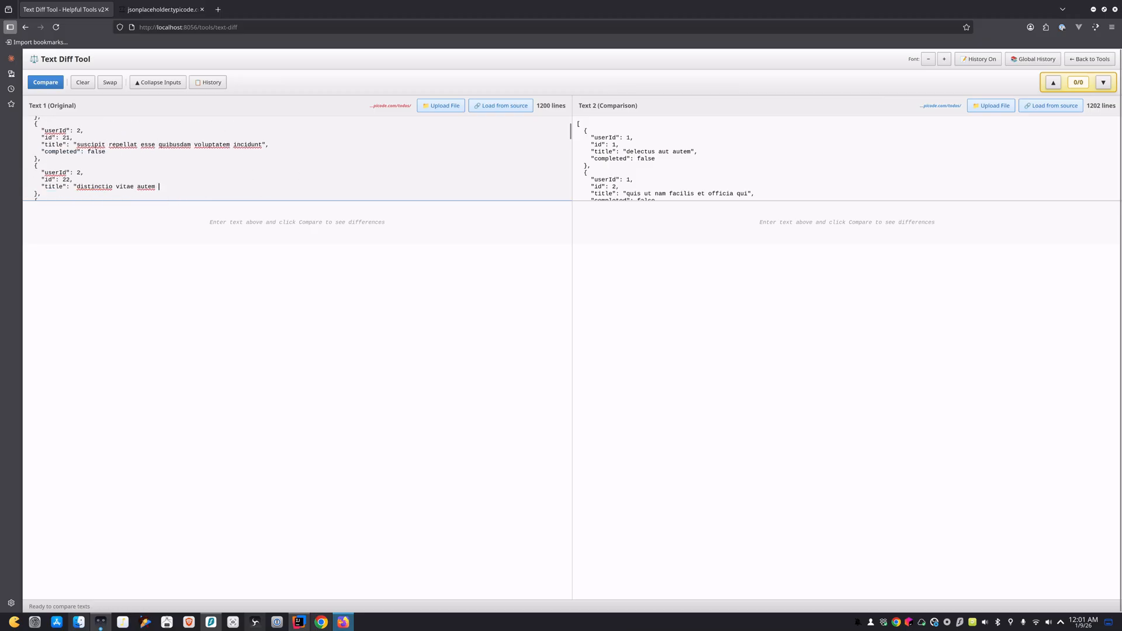
# Change the userId of the id 52 entry in the original text to 13 and compare the two texts.
pyautogui.scroll(-15, 408, 181)
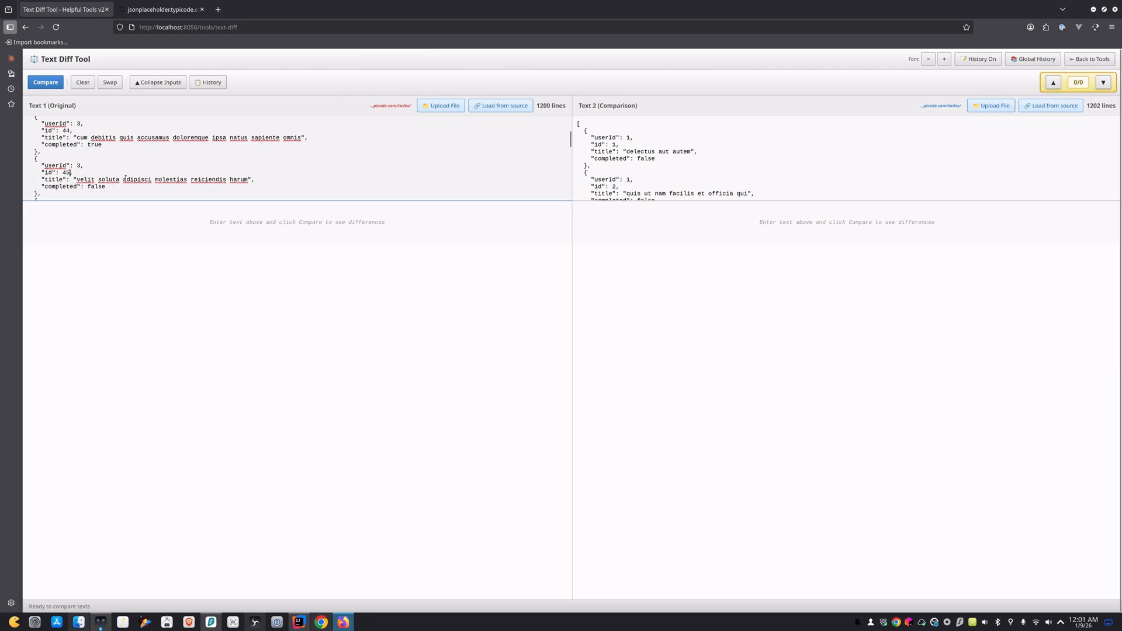
pyautogui.scroll(-5, 111, 173)
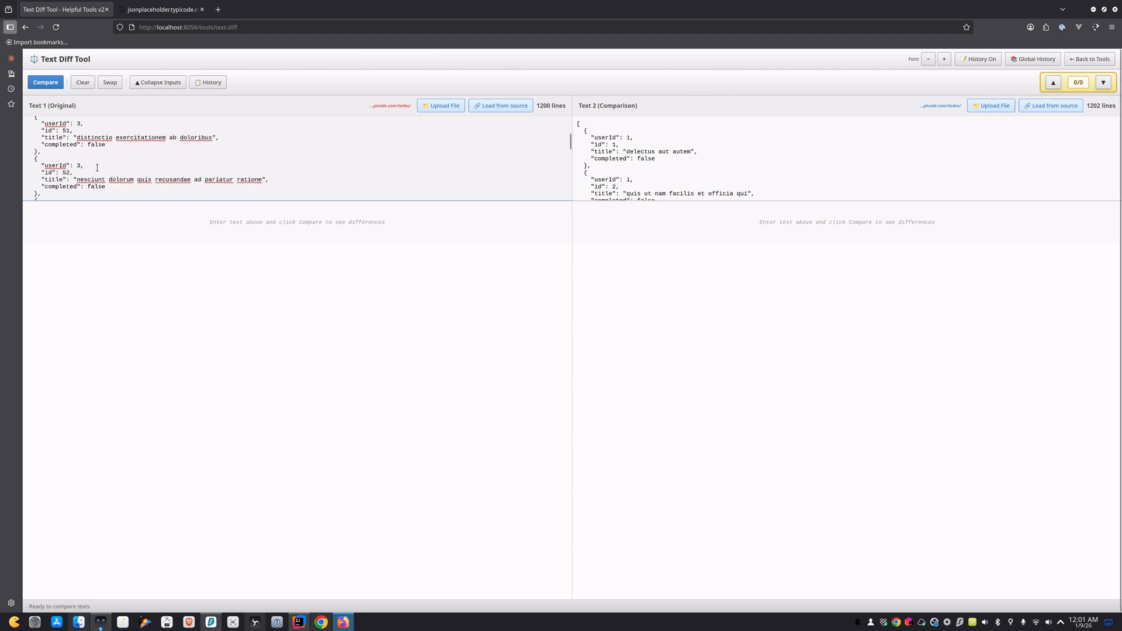
pyautogui.click(79, 166)
pyautogui.write('1')
pyautogui.click(45, 82)
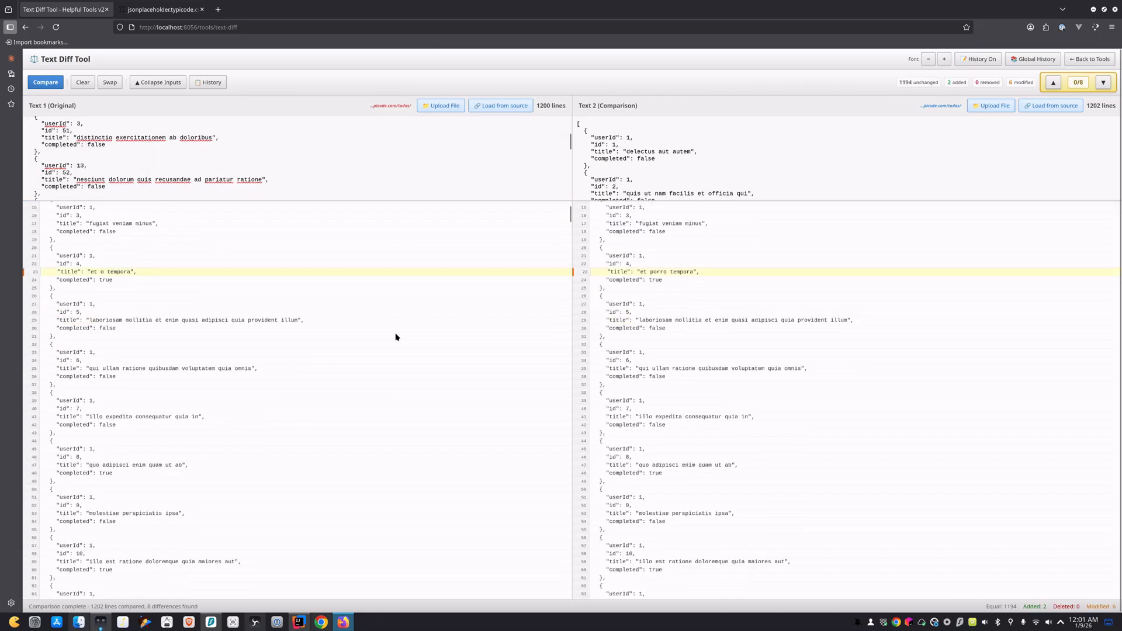
# Examine the side-by-side comparison for the modified and added lines between the two texts.
pyautogui.scroll(5, 564, 321)
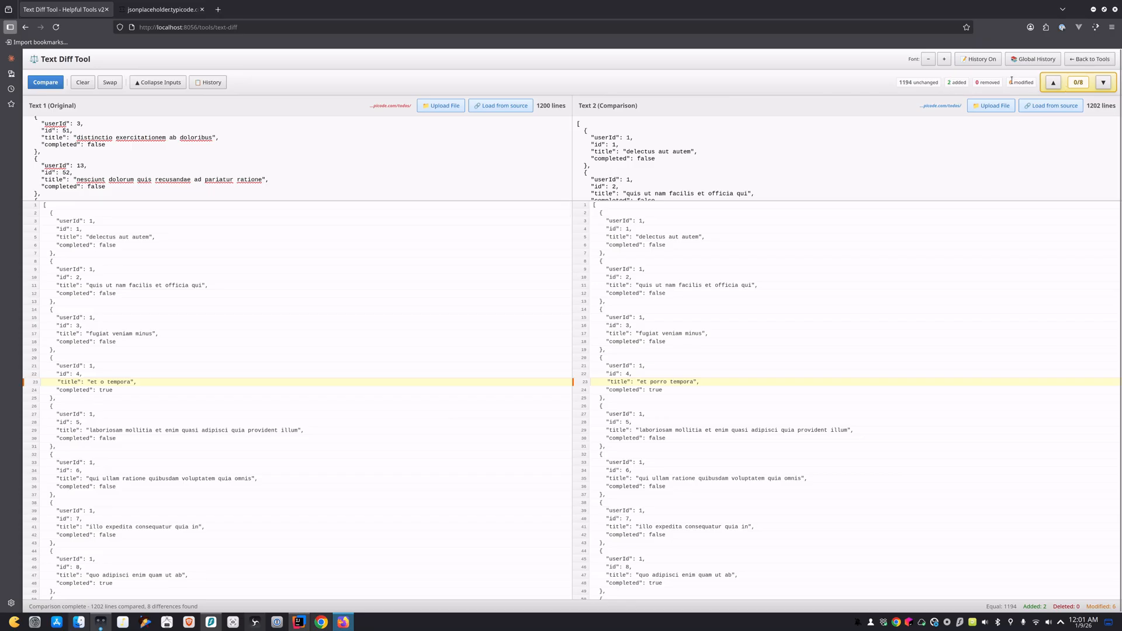
pyautogui.scroll(-2, 576, 345)
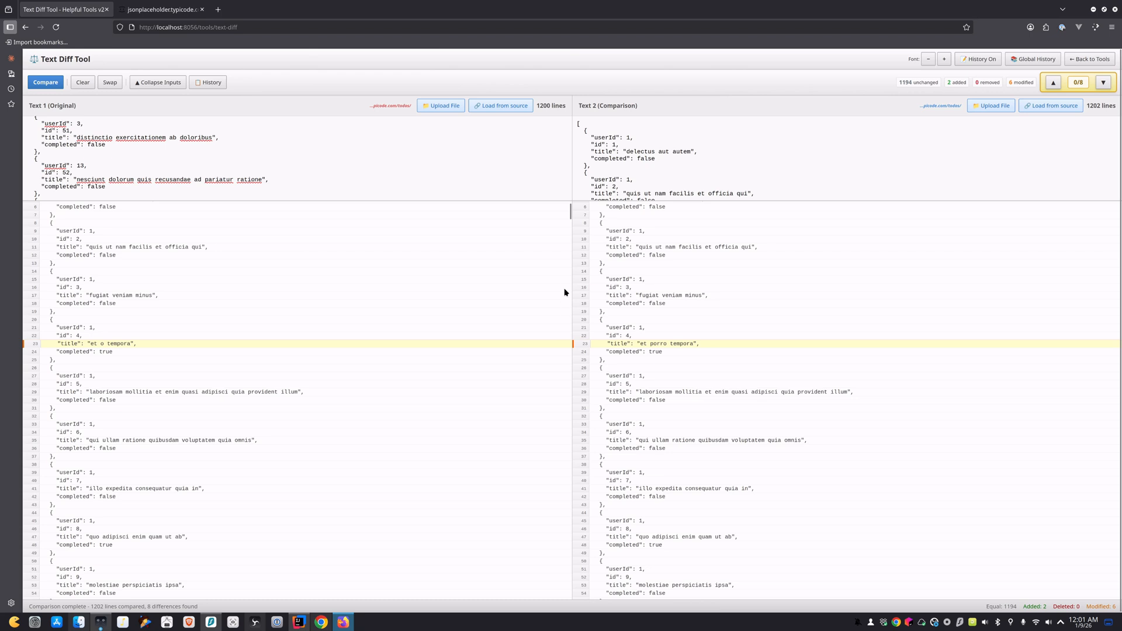
pyautogui.scroll(-12, 514, 292)
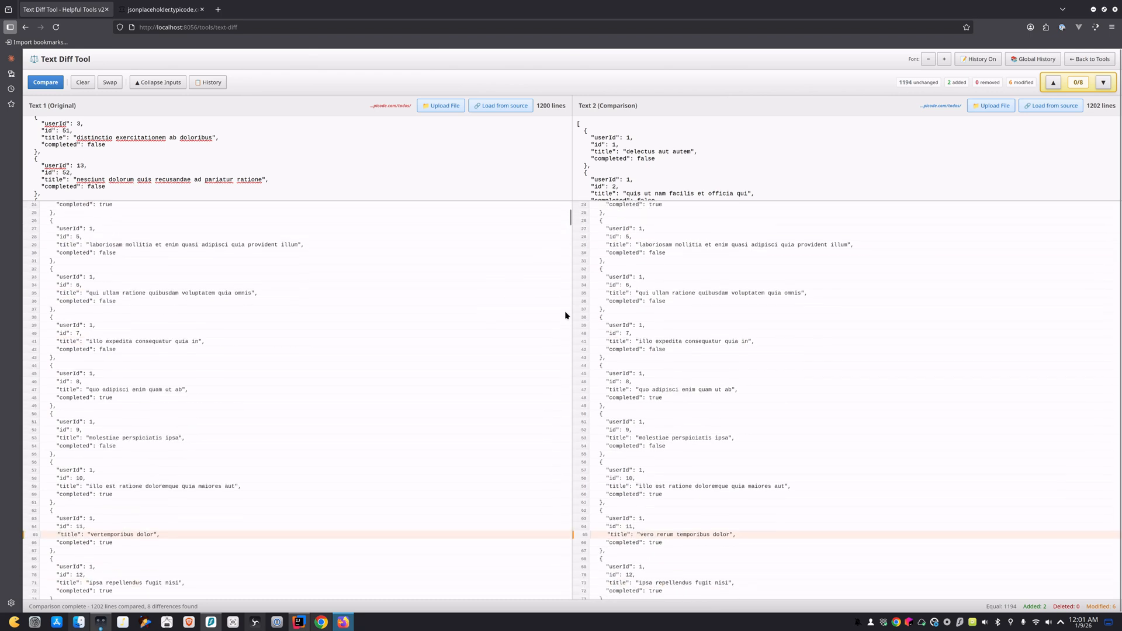
pyautogui.scroll(4, 571, 295)
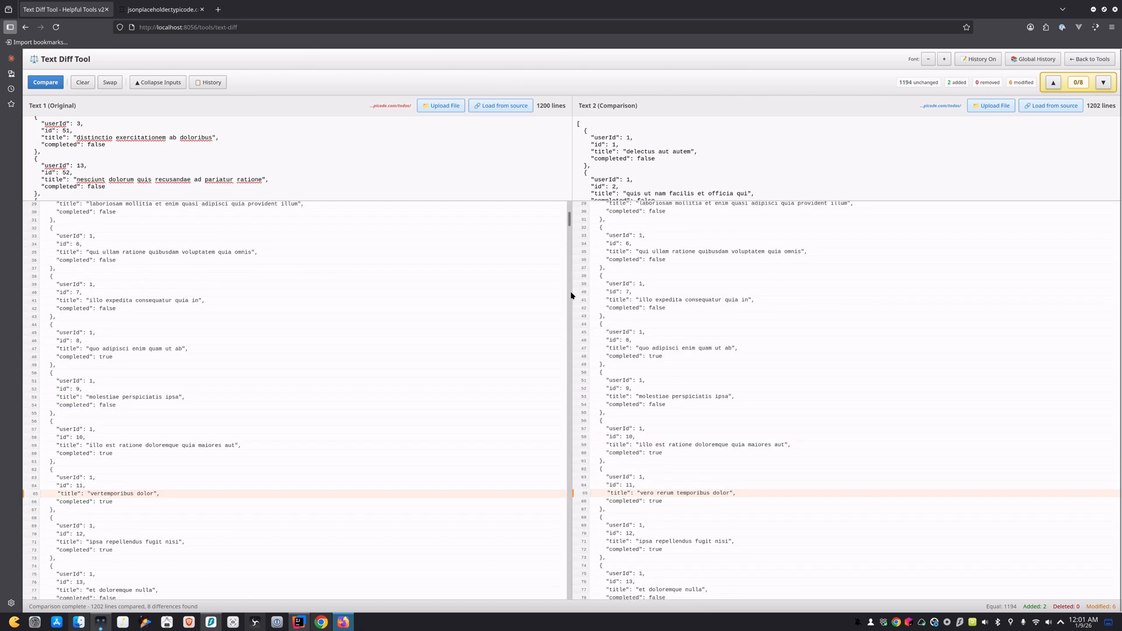
pyautogui.scroll(-2, 358, 483)
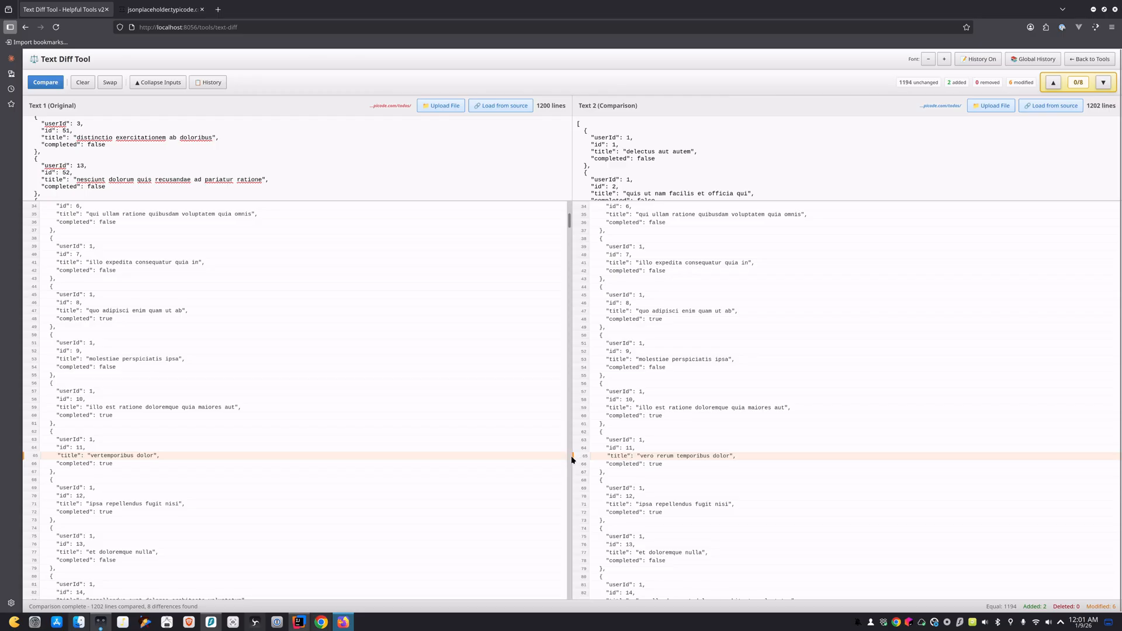
pyautogui.scroll(-5, 652, 390)
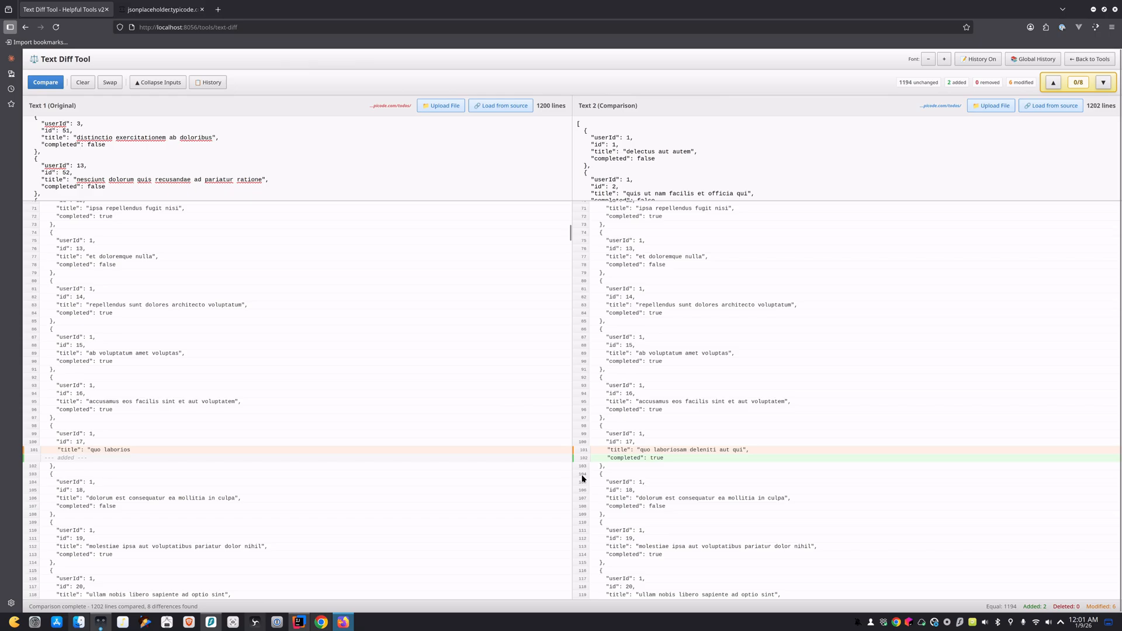
pyautogui.scroll(-10, 580, 445)
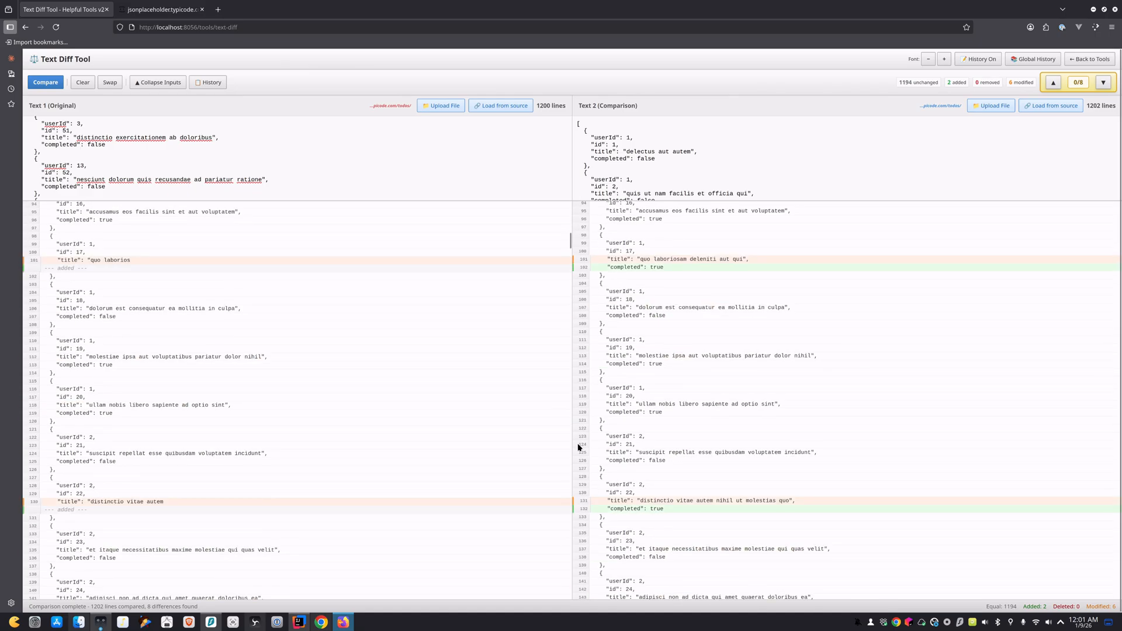
pyautogui.scroll(-17, 576, 421)
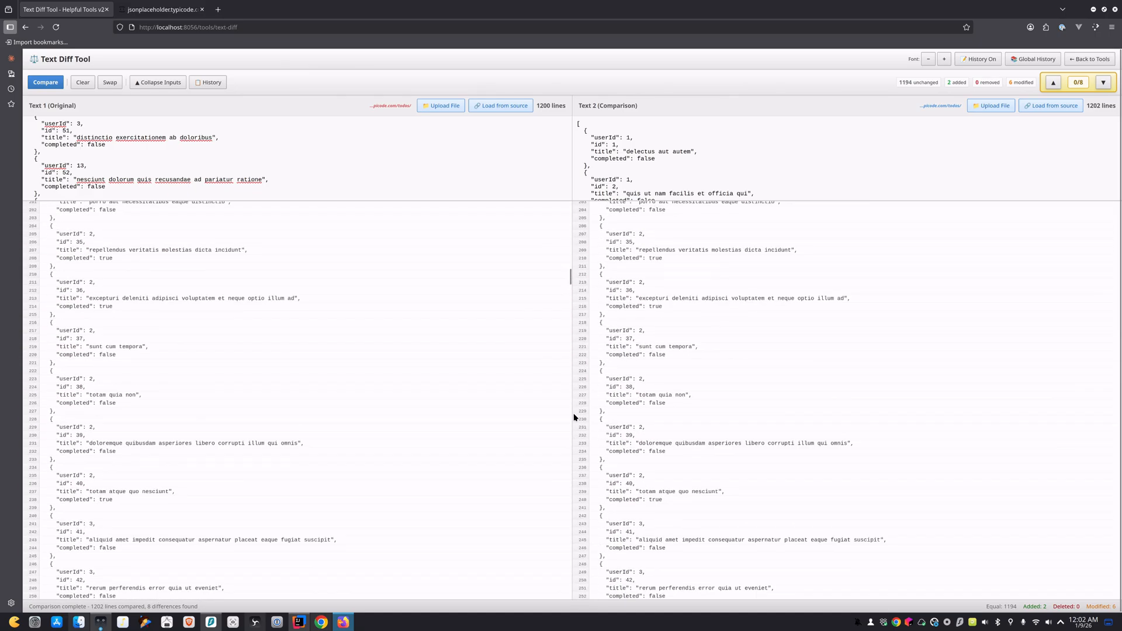
pyautogui.scroll(-15, 573, 417)
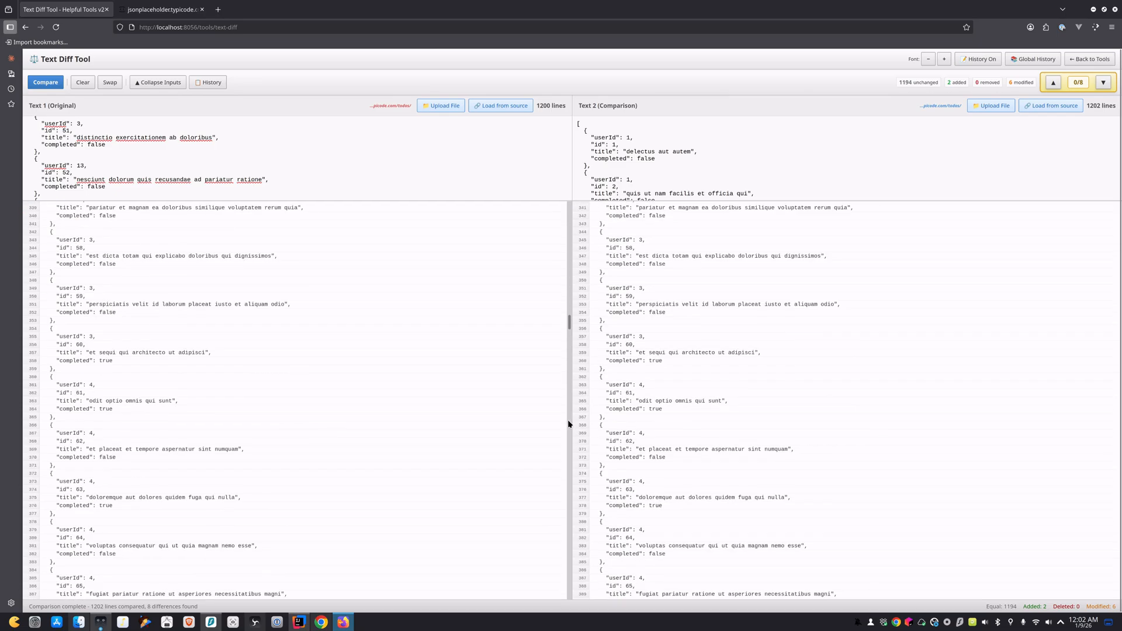
pyautogui.scroll(-19, 566, 419)
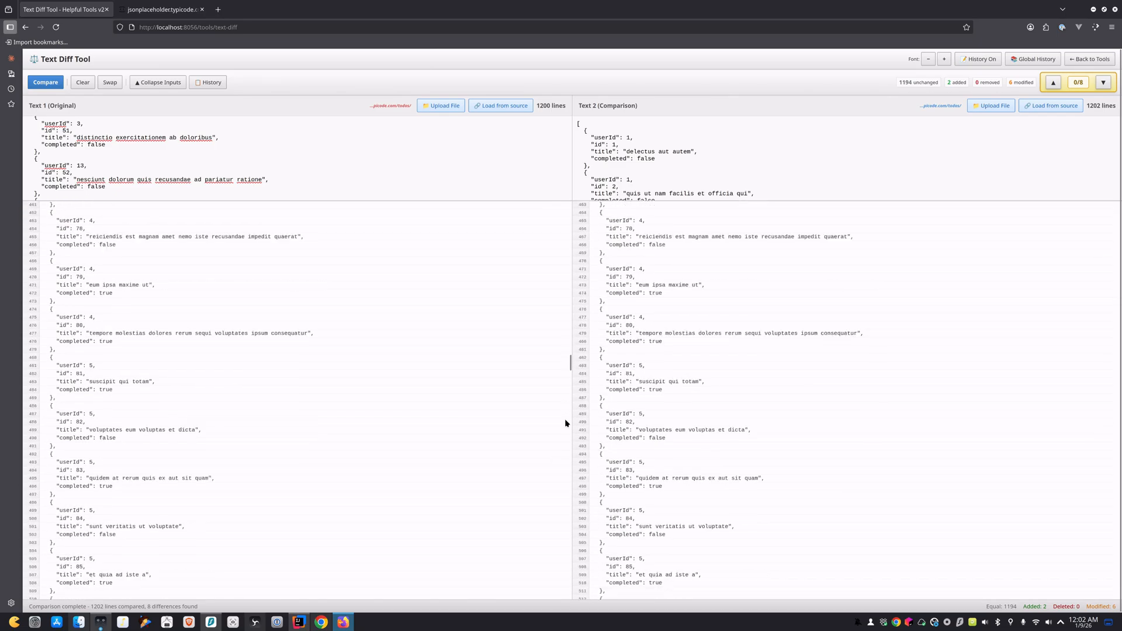
pyautogui.scroll(-5, 567, 443)
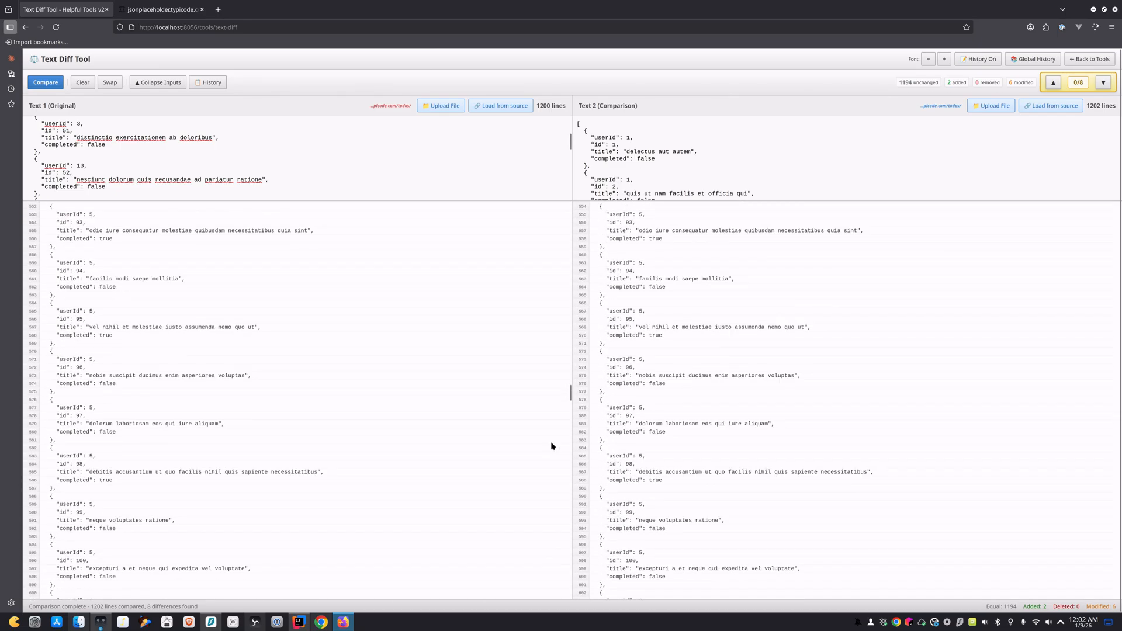
pyautogui.scroll(-13, 541, 450)
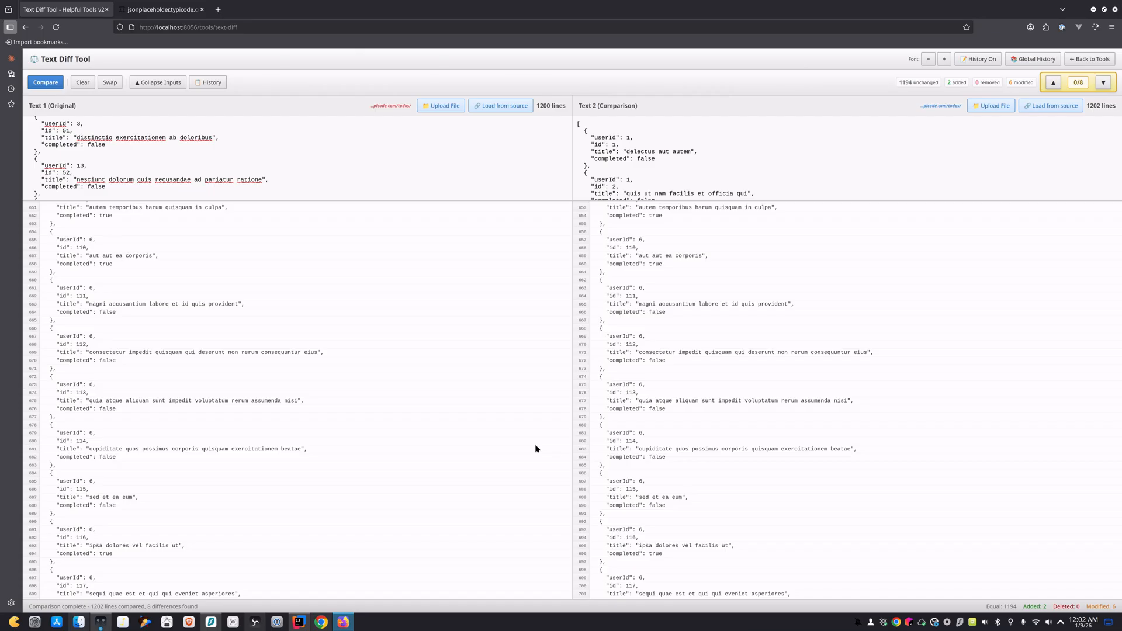
# Leave the text comparison, open the Regex Tester and load the Advanced Email/IP example.
pyautogui.scroll(-5, 542, 363)
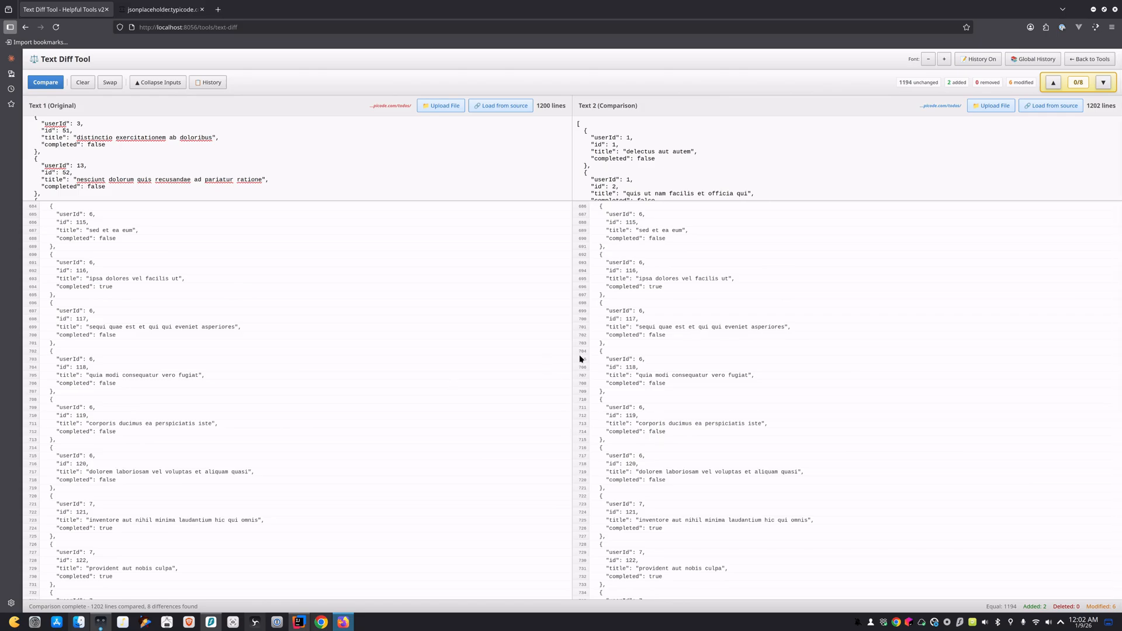
pyautogui.scroll(-2, 578, 362)
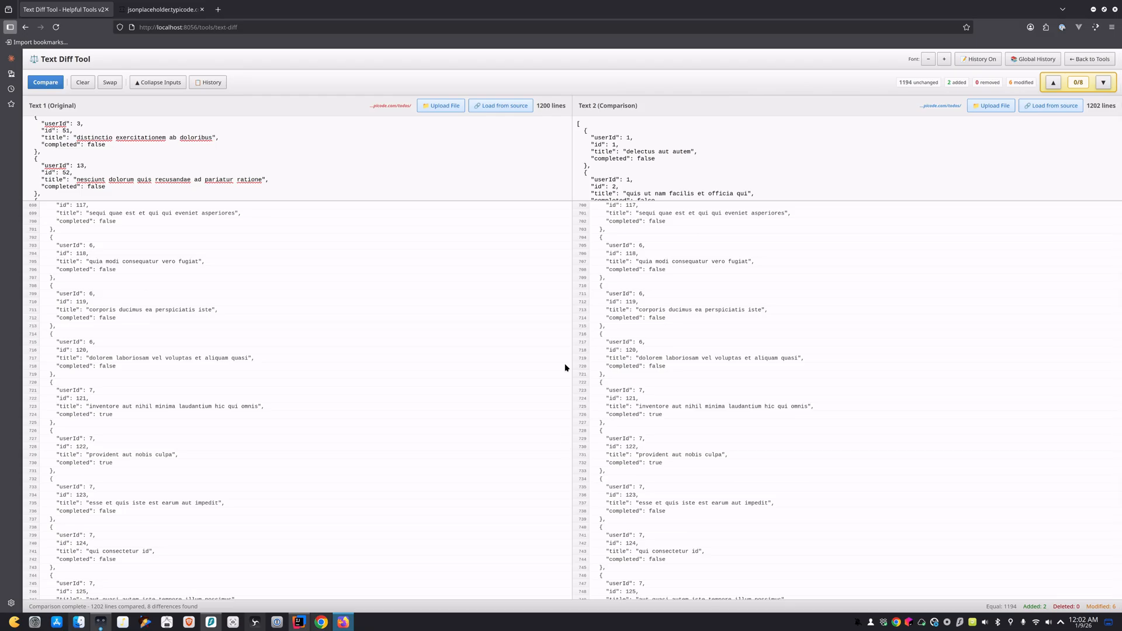
pyautogui.click(1092, 60)
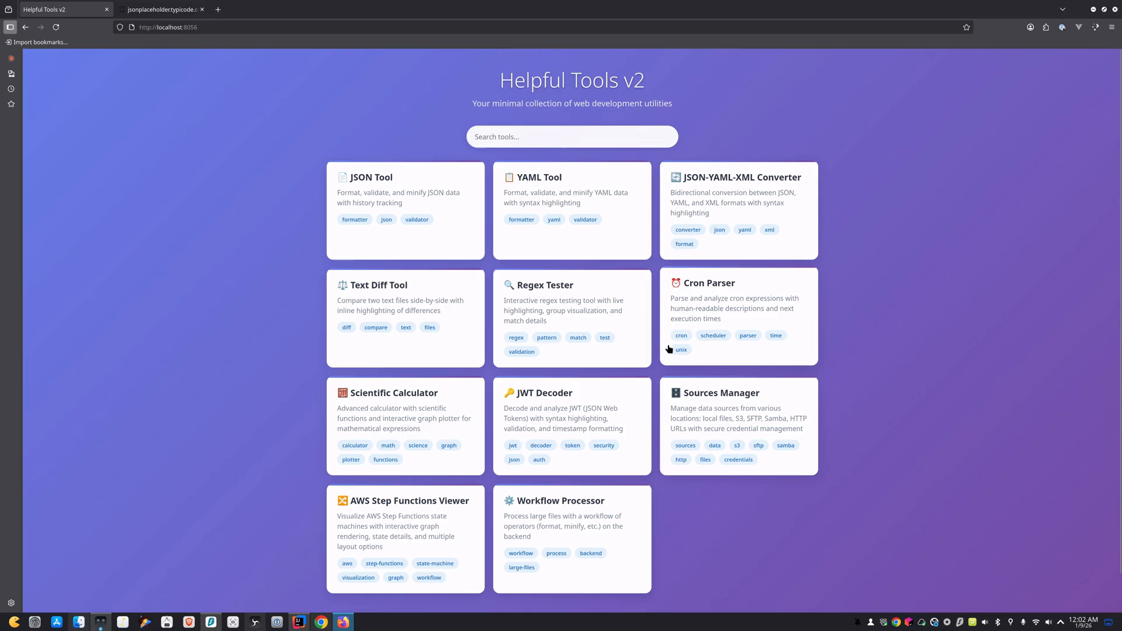
pyautogui.click(581, 309)
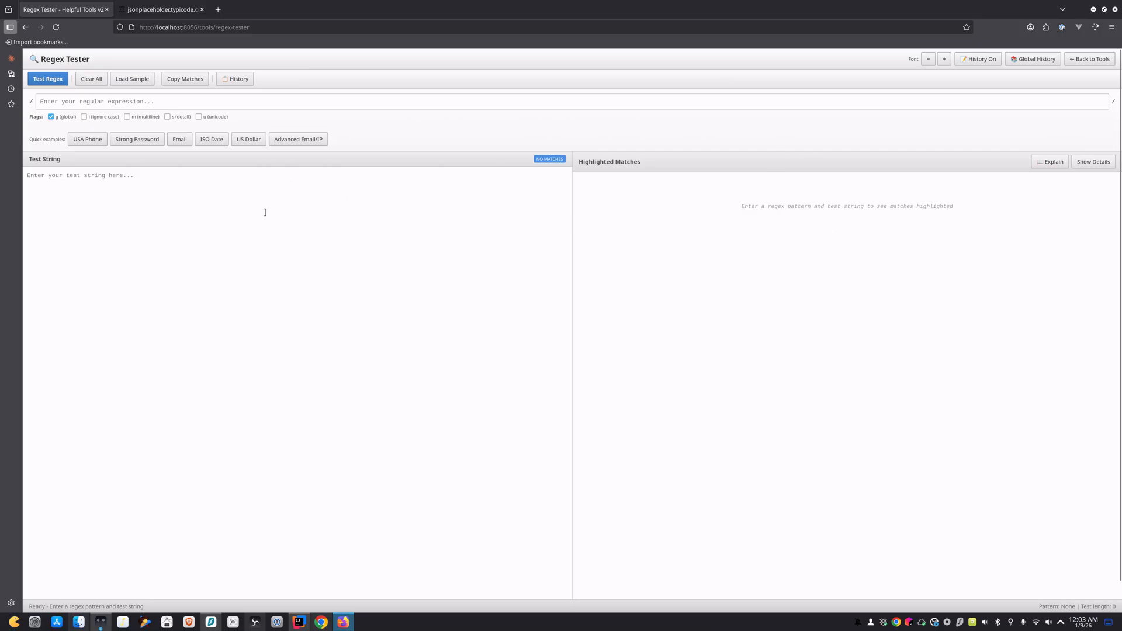
pyautogui.click(290, 141)
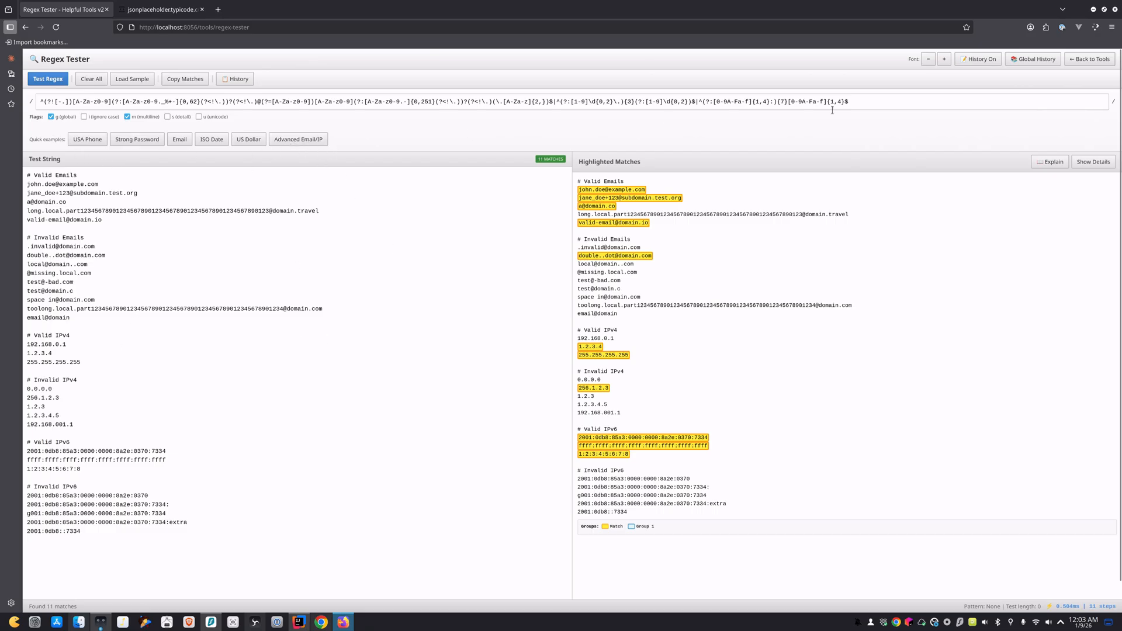
# Review the example's regular expression and test string, and read through the match details for every match and its groups.
pyautogui.moveTo(850, 103); pyautogui.dragTo(300, 100)
pyautogui.moveTo(90, 101); pyautogui.dragTo(261, 101)
pyautogui.moveTo(152, 531); pyautogui.dragTo(37, 171)
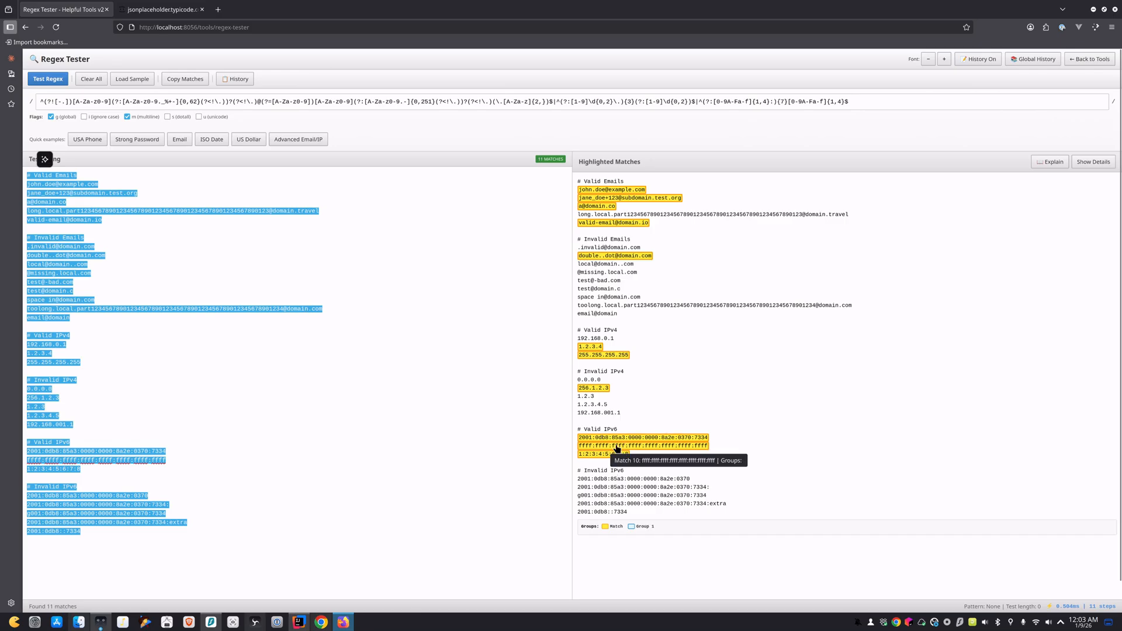
pyautogui.click(1085, 167)
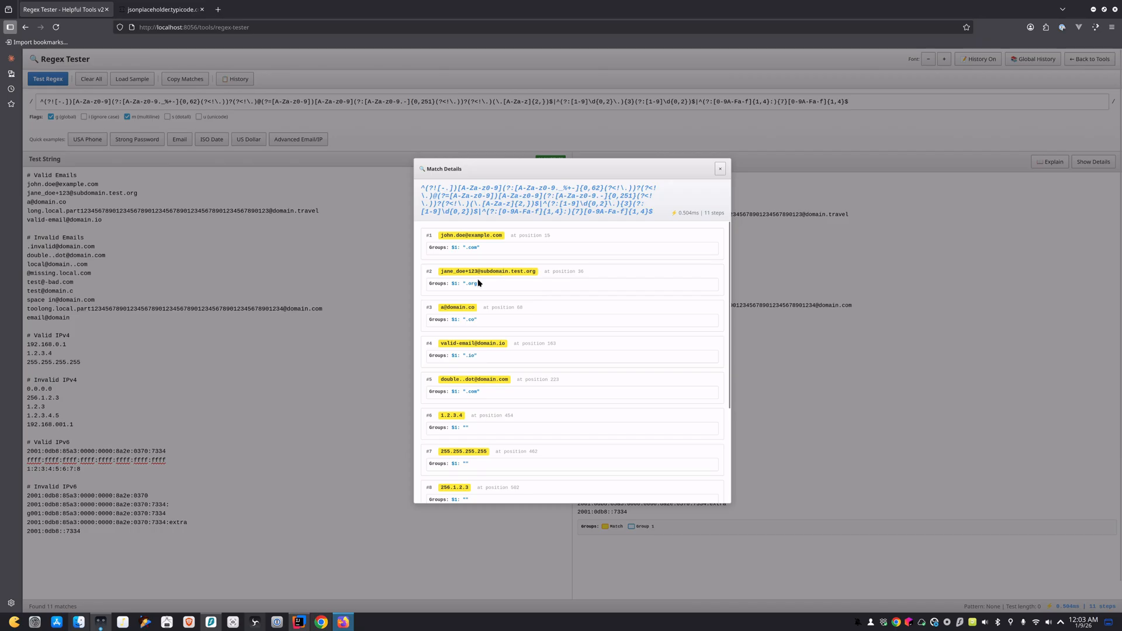
pyautogui.scroll(-2, 476, 289)
pyautogui.scroll(-2, 477, 290)
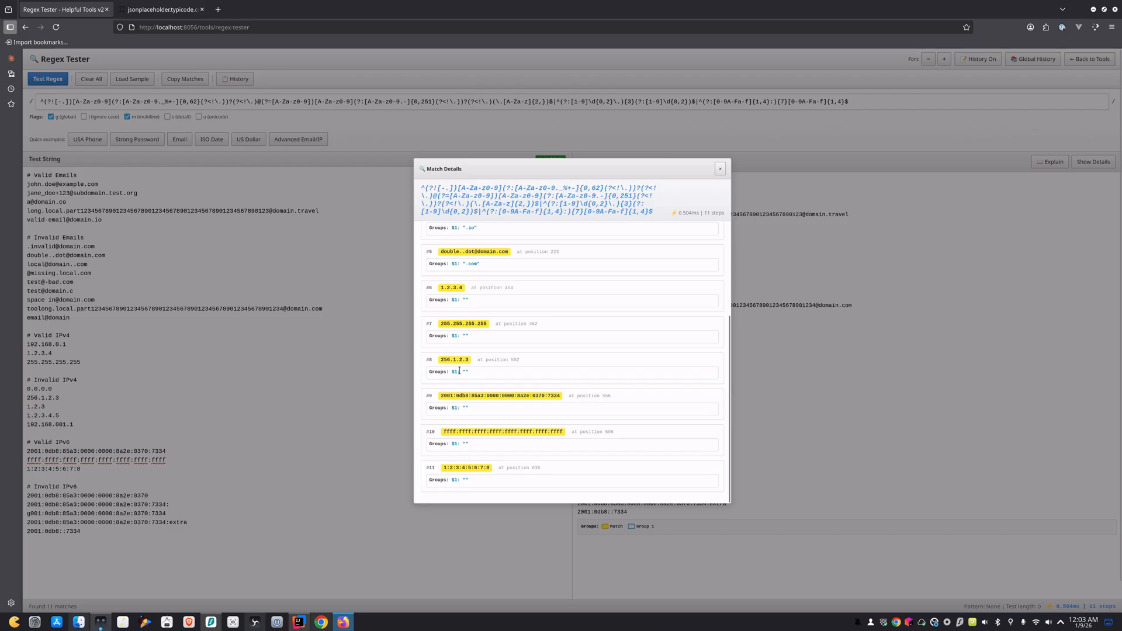
pyautogui.scroll(4, 492, 447)
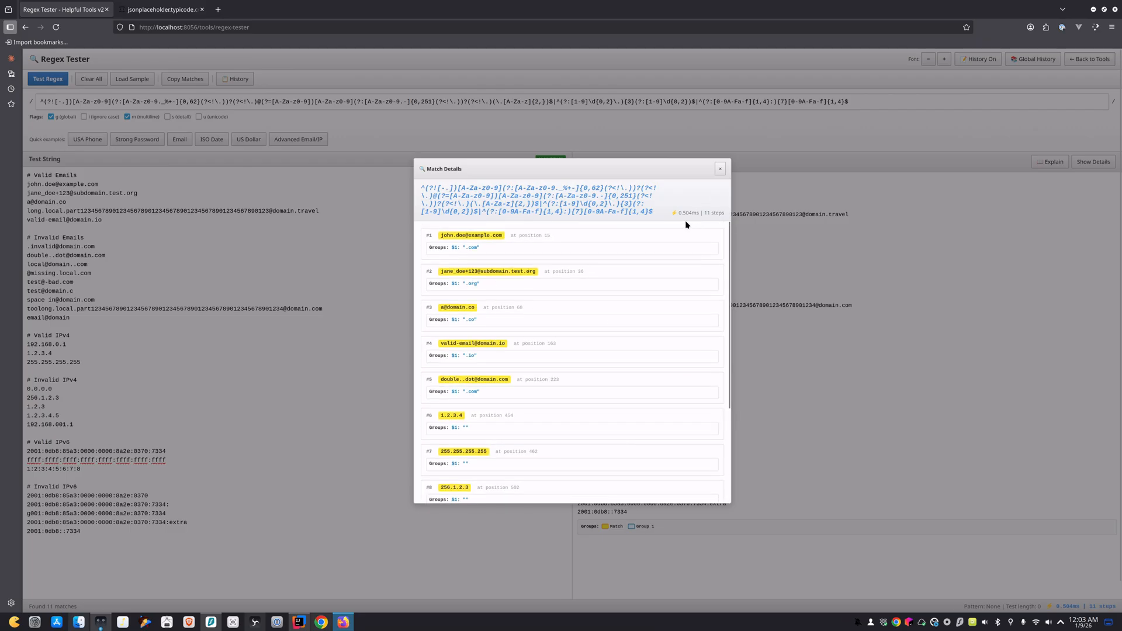
pyautogui.click(720, 169)
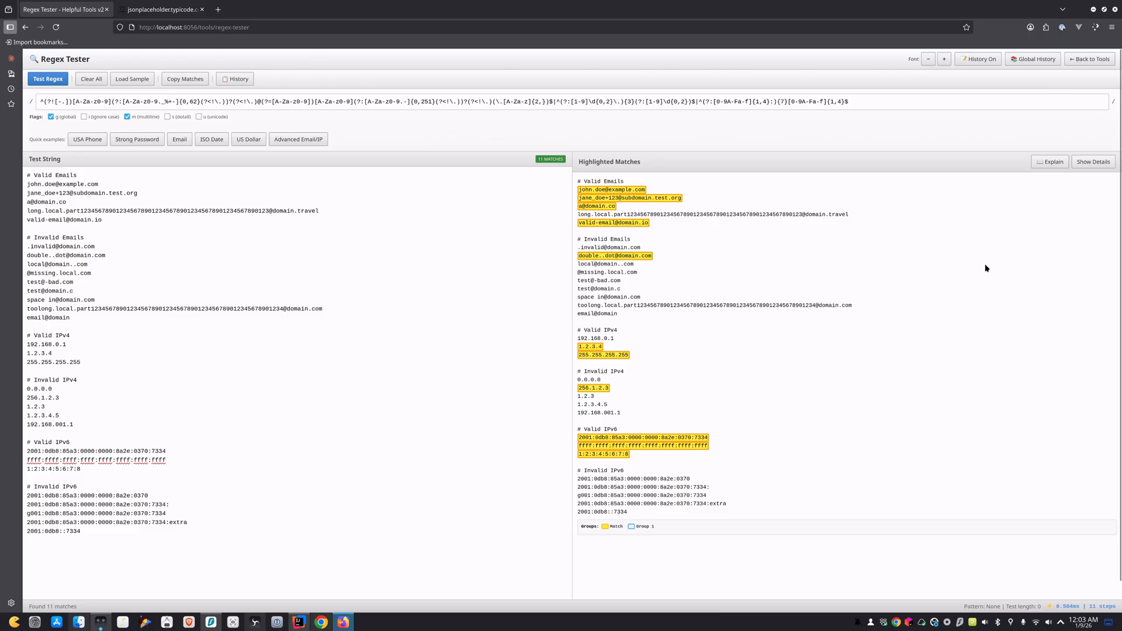
# Open the Cron Parser and parse the example for Jan 1st & July 1st at 3 AM, followed by the 9 AM weekdays example.
pyautogui.click(1091, 59)
pyautogui.click(738, 296)
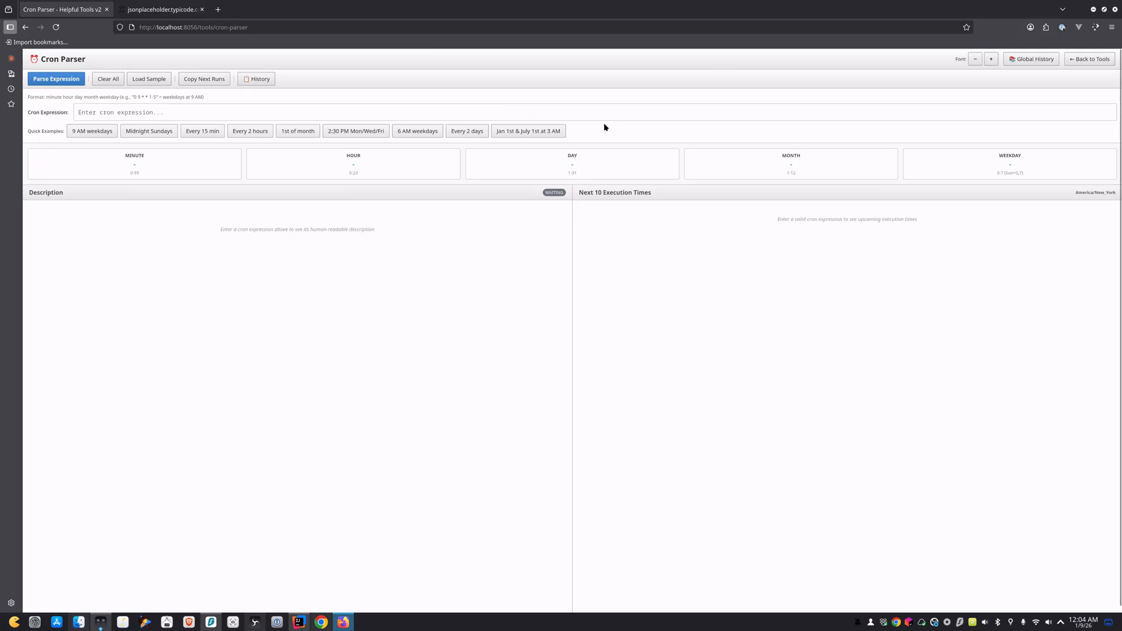
pyautogui.click(512, 132)
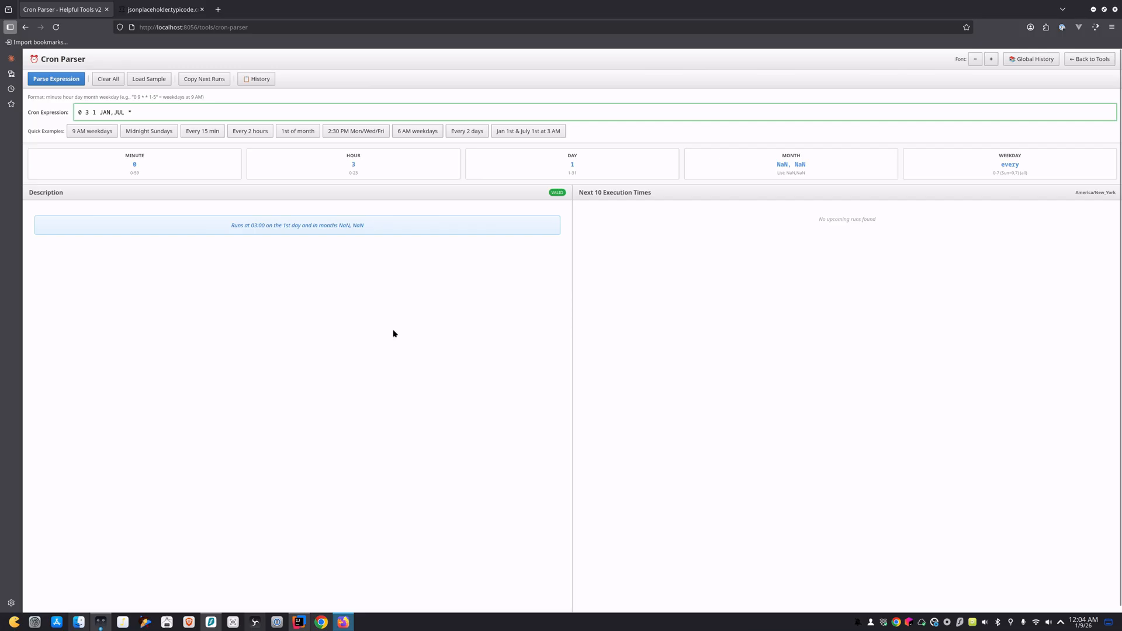
pyautogui.click(93, 132)
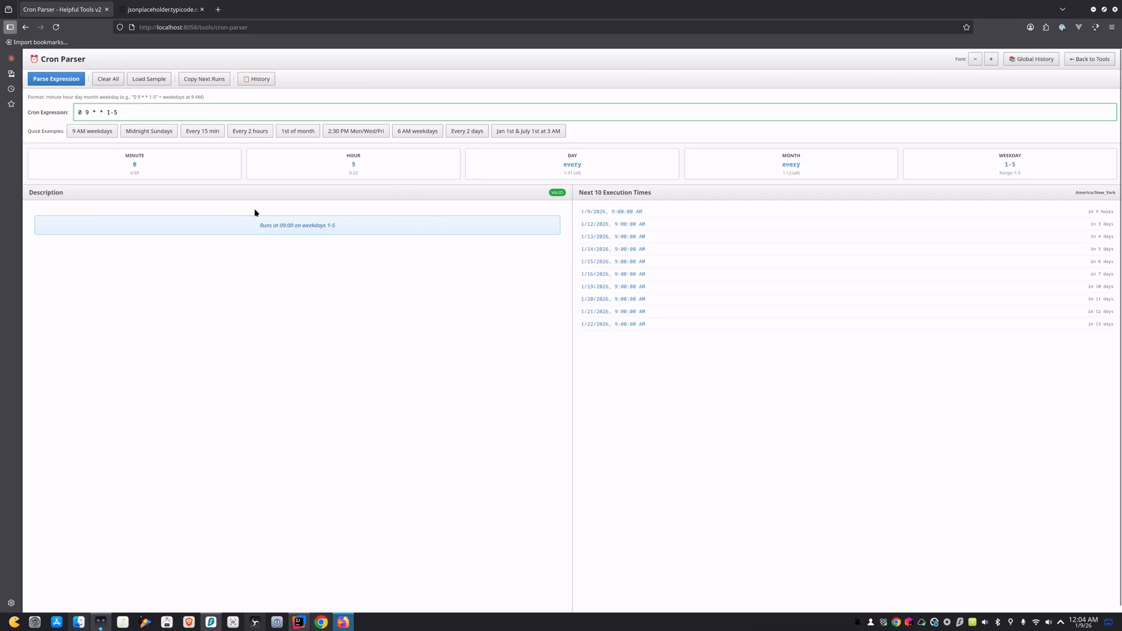
pyautogui.moveTo(79, 114); pyautogui.dragTo(146, 114)
pyautogui.click(316, 355)
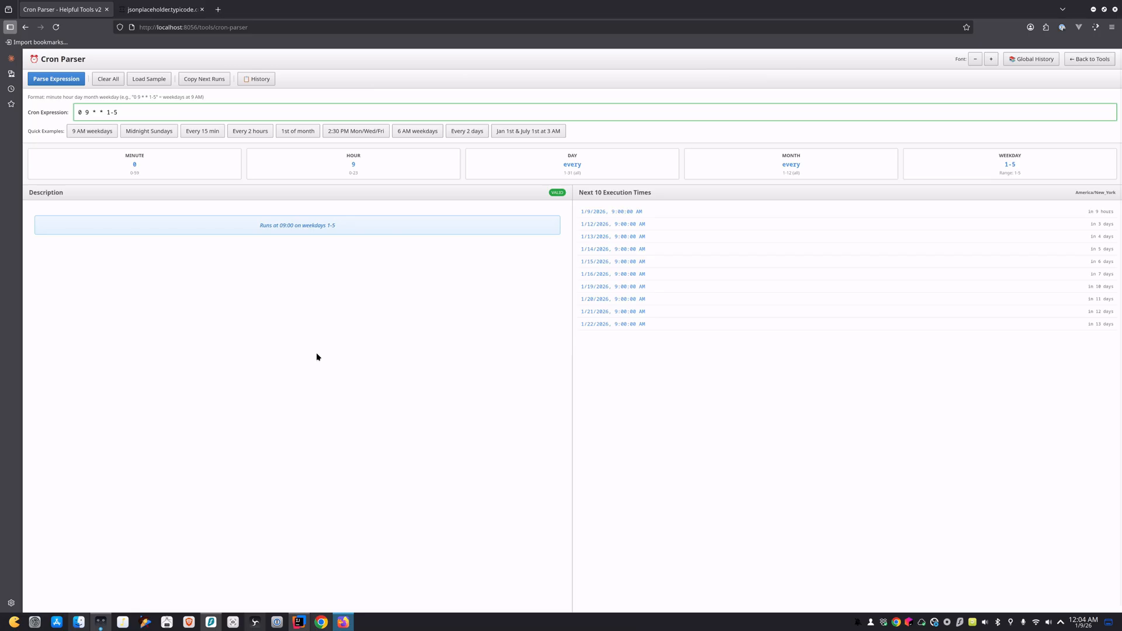
# Open the JWT Decoder and decode the built-in sample token.
pyautogui.click(1097, 63)
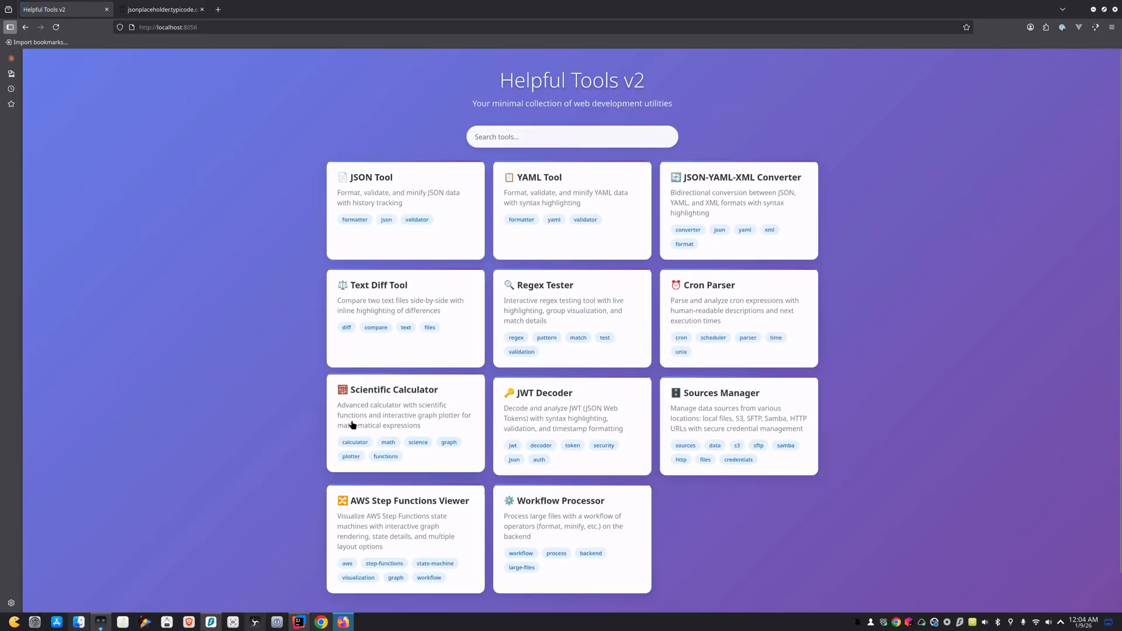
pyautogui.click(565, 419)
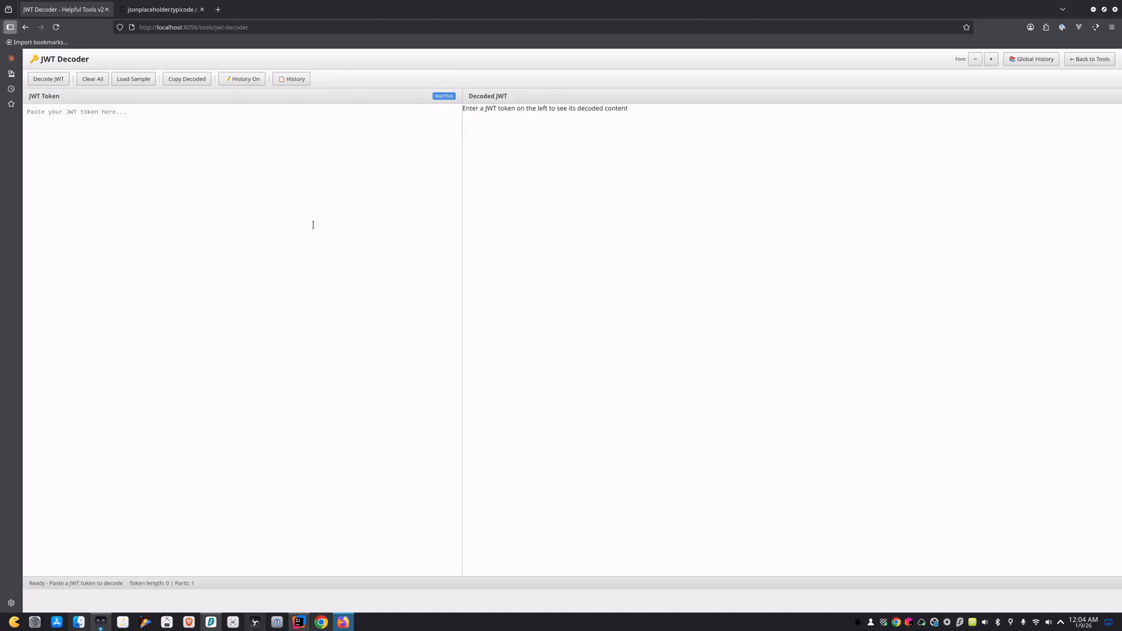
pyautogui.click(131, 82)
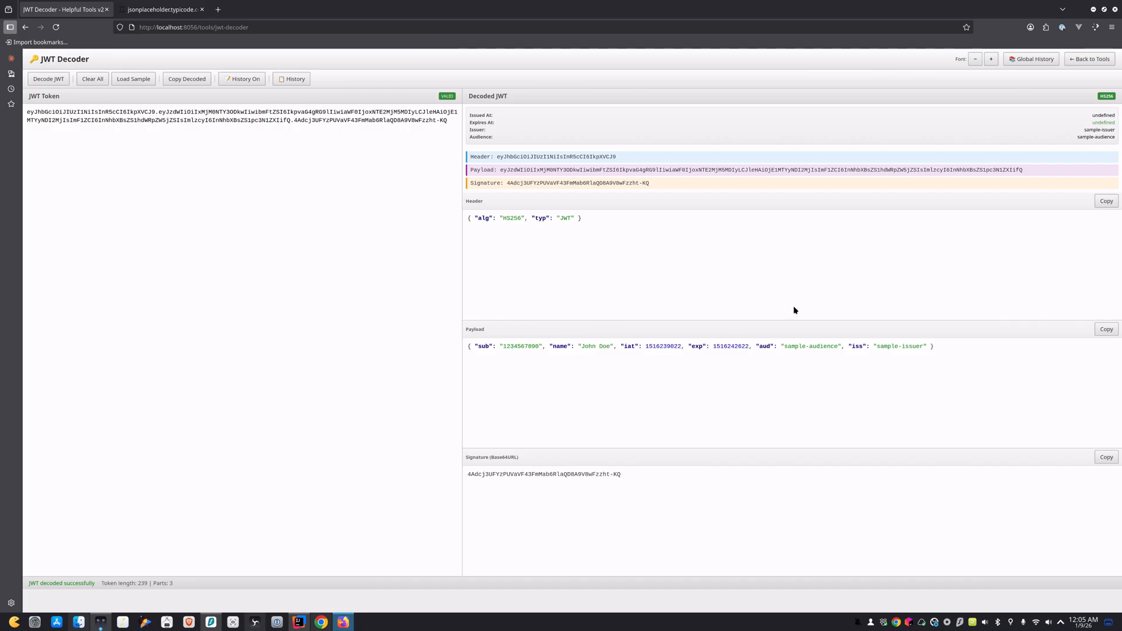
# Open the Scientific Calculator, plot sin(x) and add the same function to the graph a second time.
pyautogui.click(1089, 59)
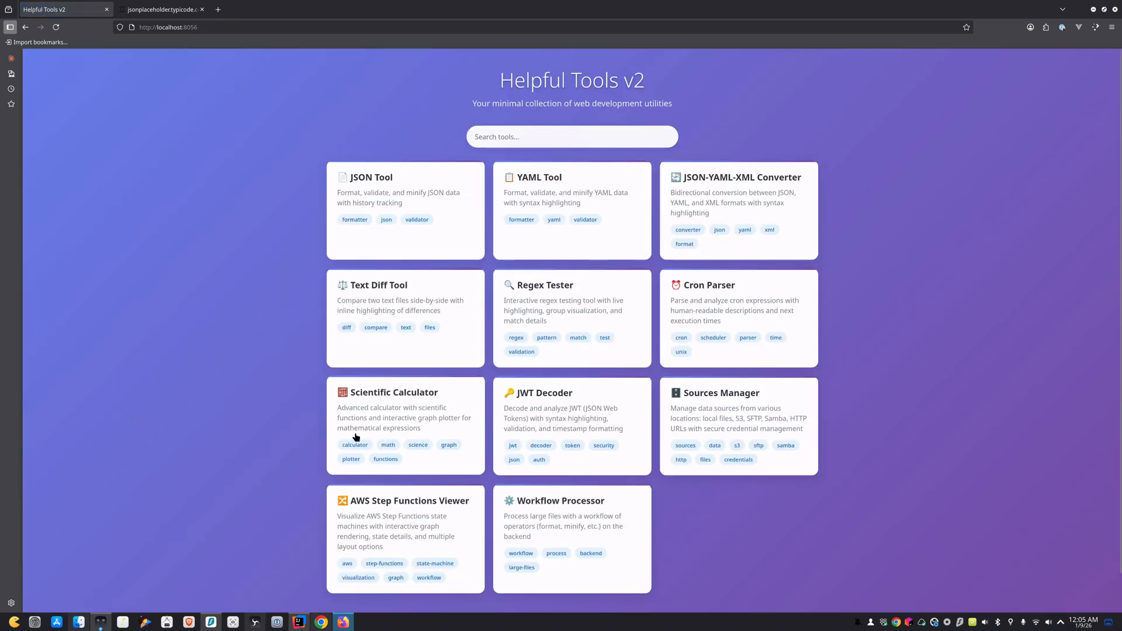
pyautogui.click(395, 422)
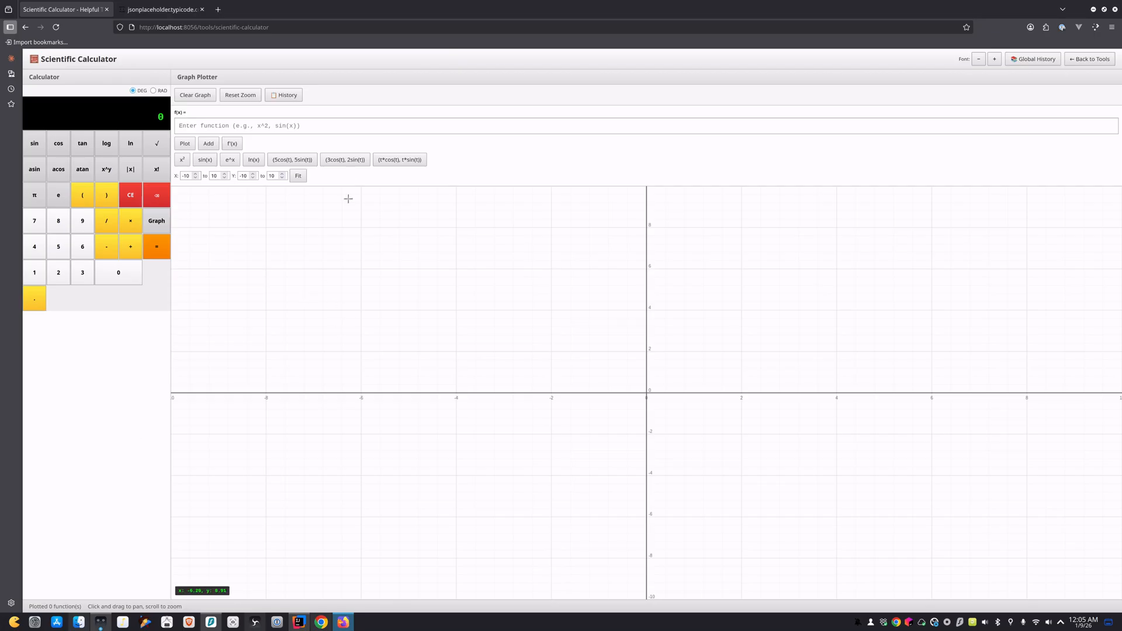
pyautogui.click(204, 161)
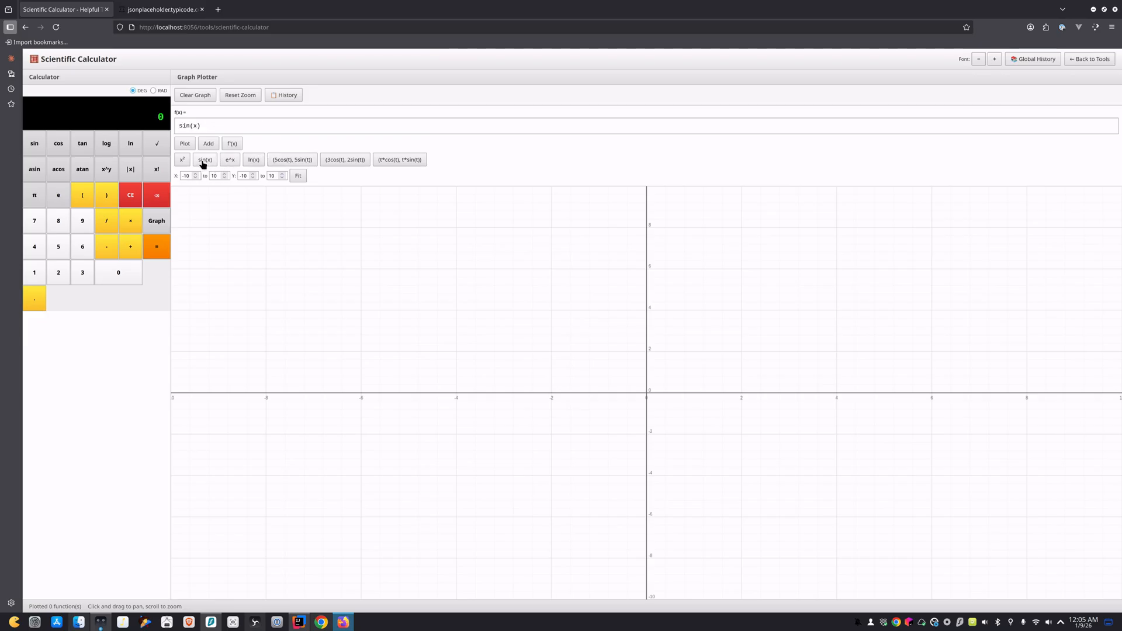
pyautogui.click(185, 144)
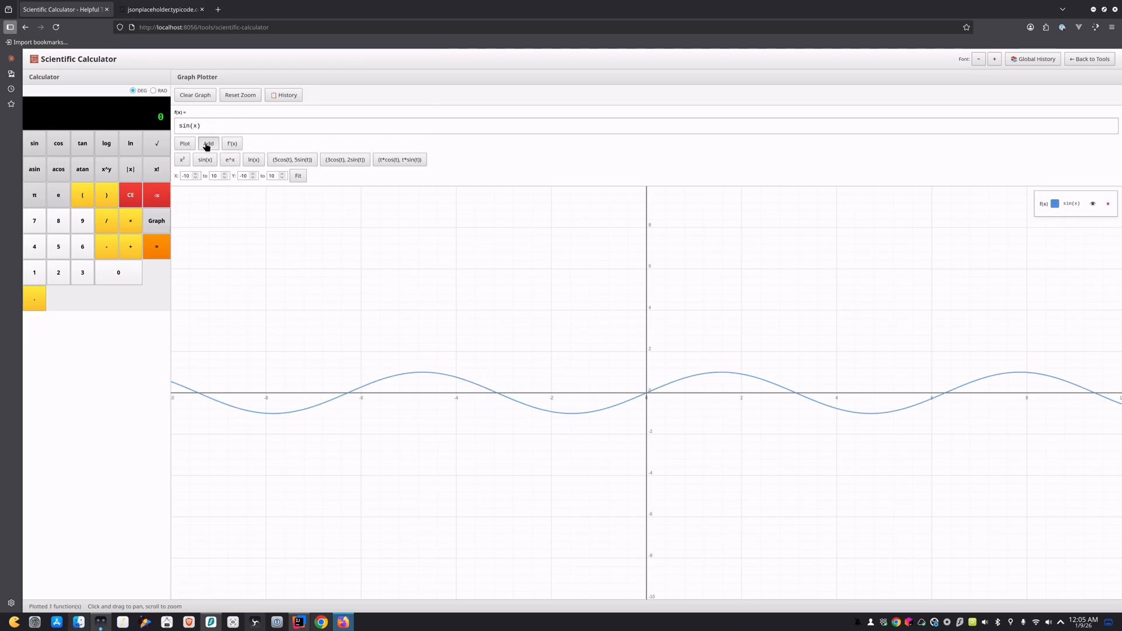
pyautogui.click(206, 145)
# Plot the example functions (3*cos(t), 2*sin(t)), (t*cos(t), t*sin(t)), (5*cos(t), 5*sin(t)) and e^x one after another, each replacing the previous graph.
pyautogui.click(350, 160)
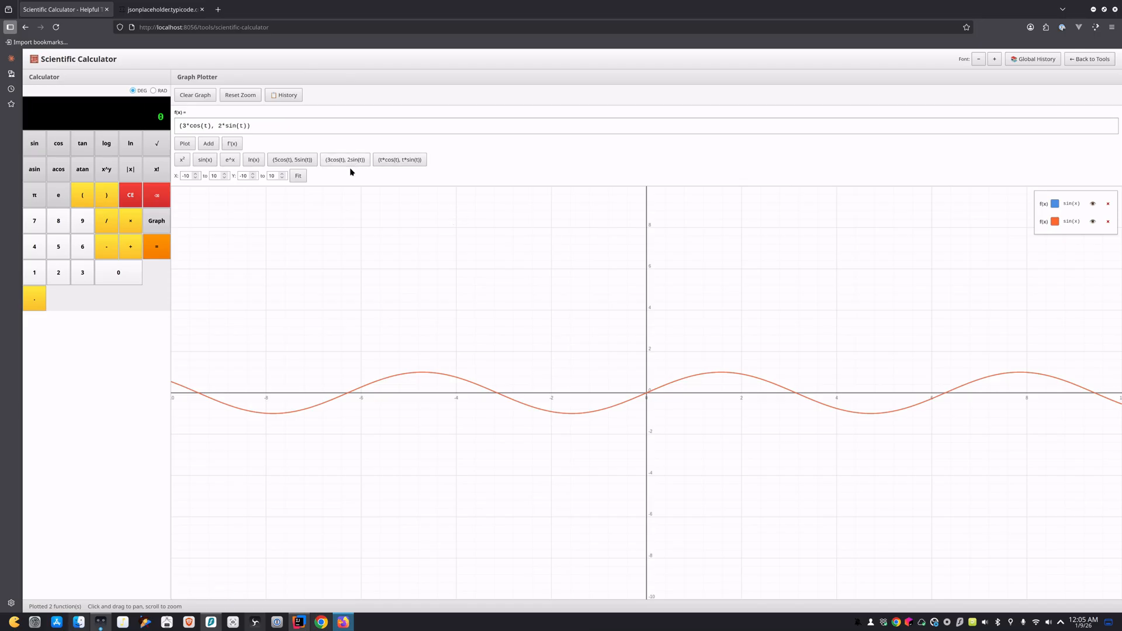
pyautogui.click(184, 143)
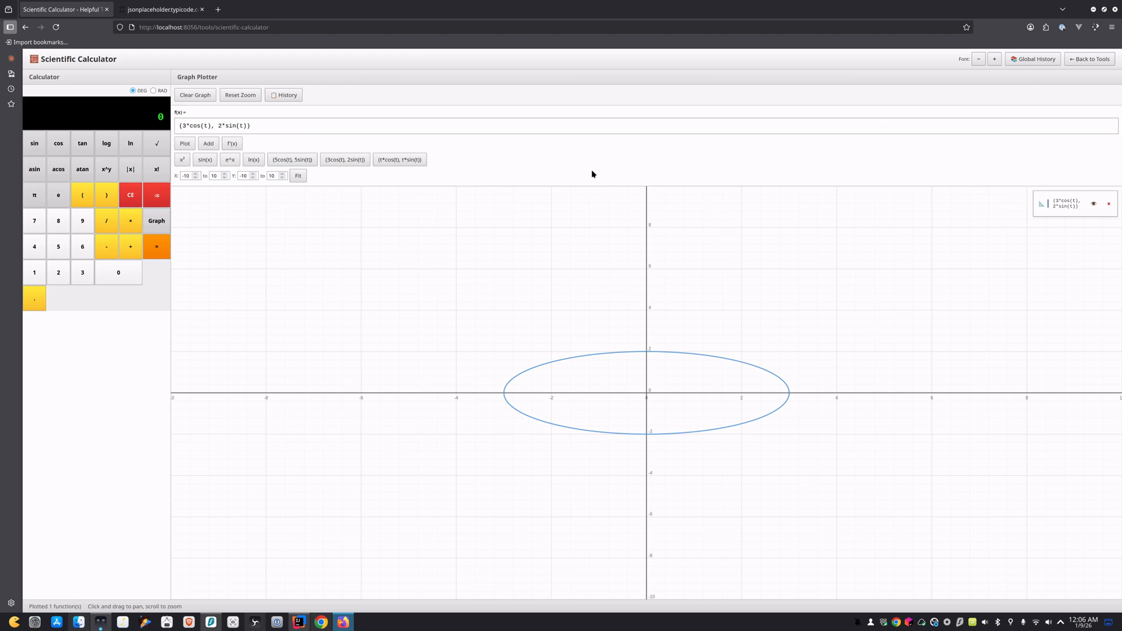
pyautogui.click(404, 161)
pyautogui.click(183, 144)
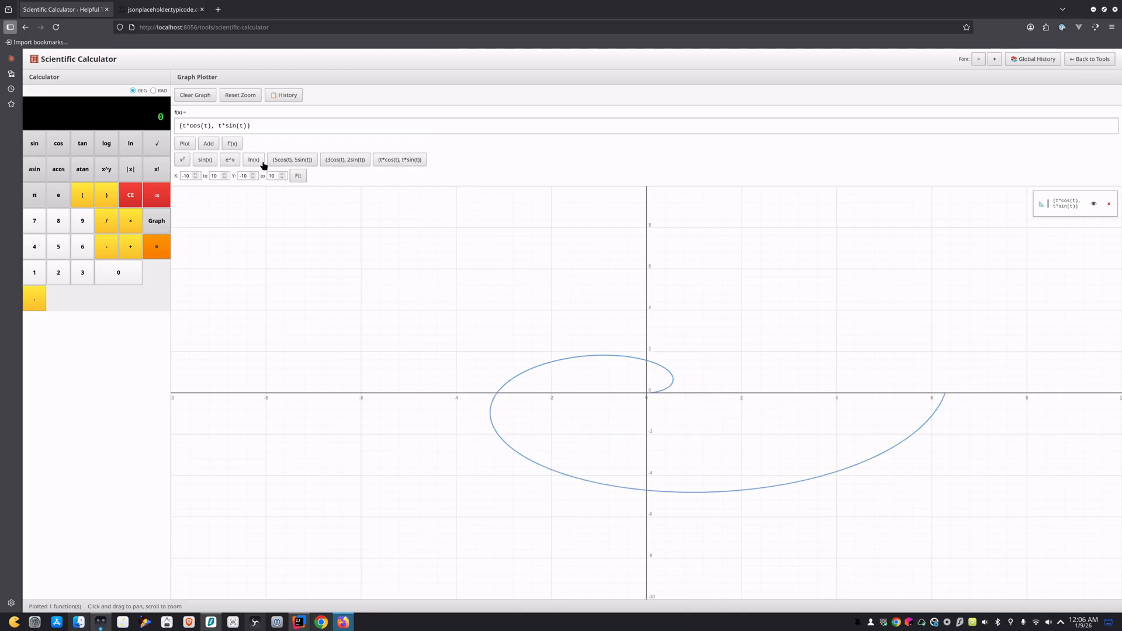
pyautogui.click(288, 162)
pyautogui.click(185, 145)
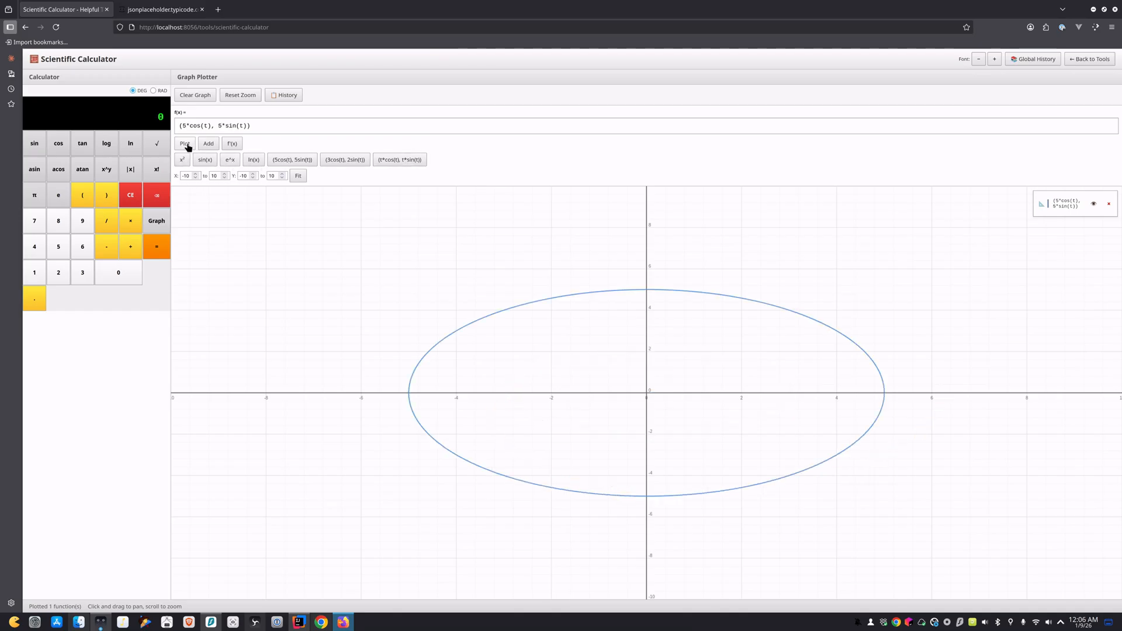
pyautogui.click(229, 162)
pyautogui.click(185, 145)
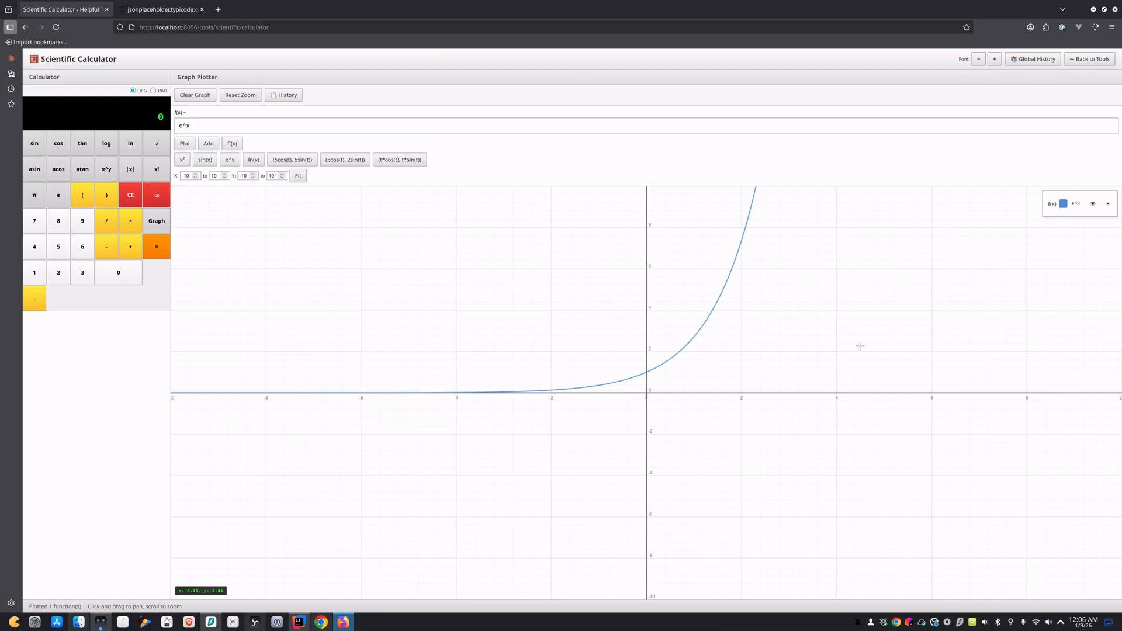
# Open the AWS Step Functions Viewer and load the Simple Workflow example.
pyautogui.click(1088, 60)
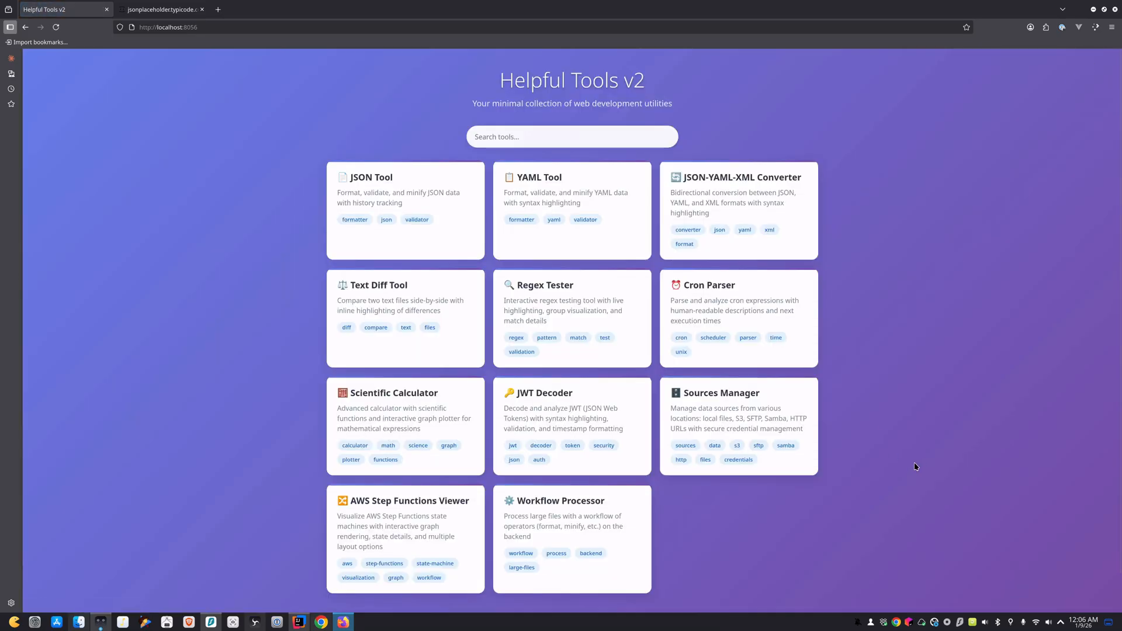
pyautogui.scroll(-2, 905, 465)
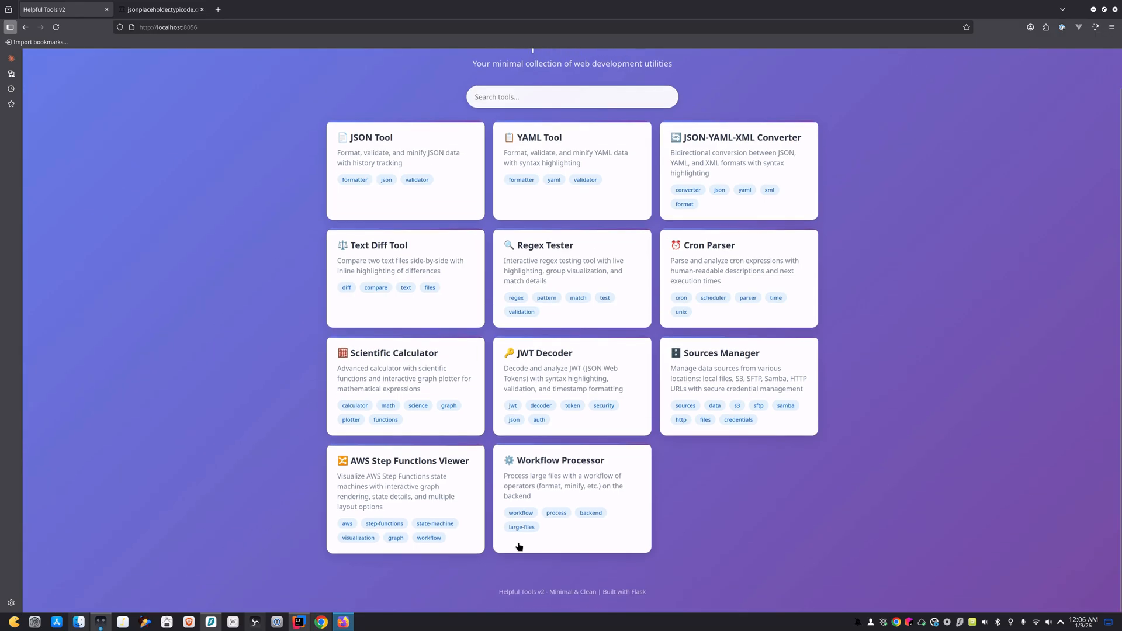
pyautogui.click(349, 475)
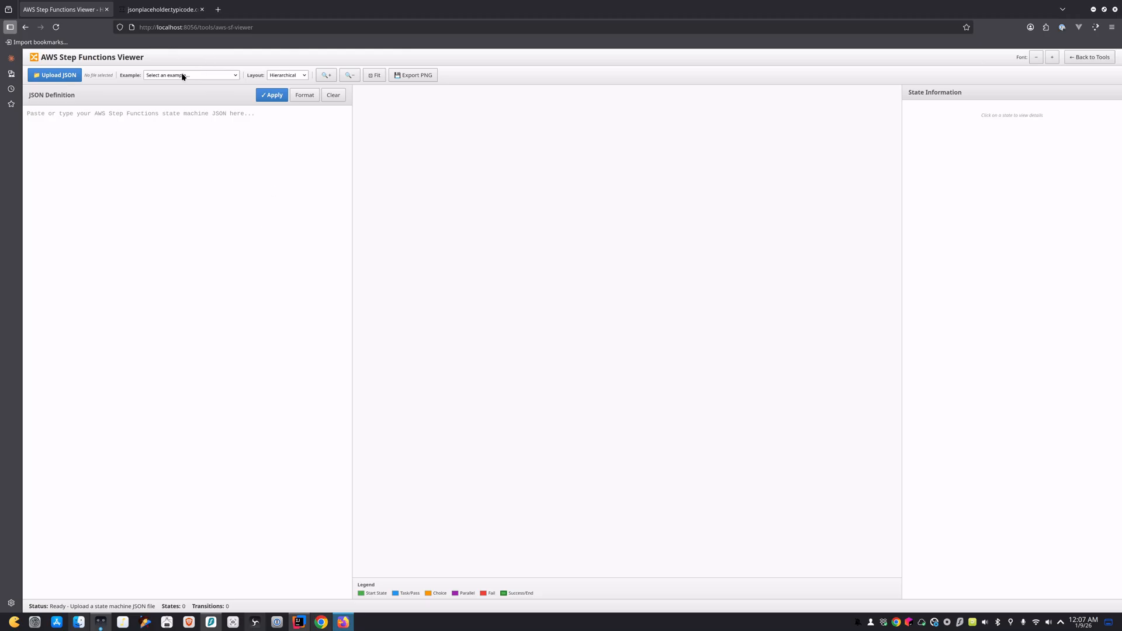
pyautogui.click(199, 74)
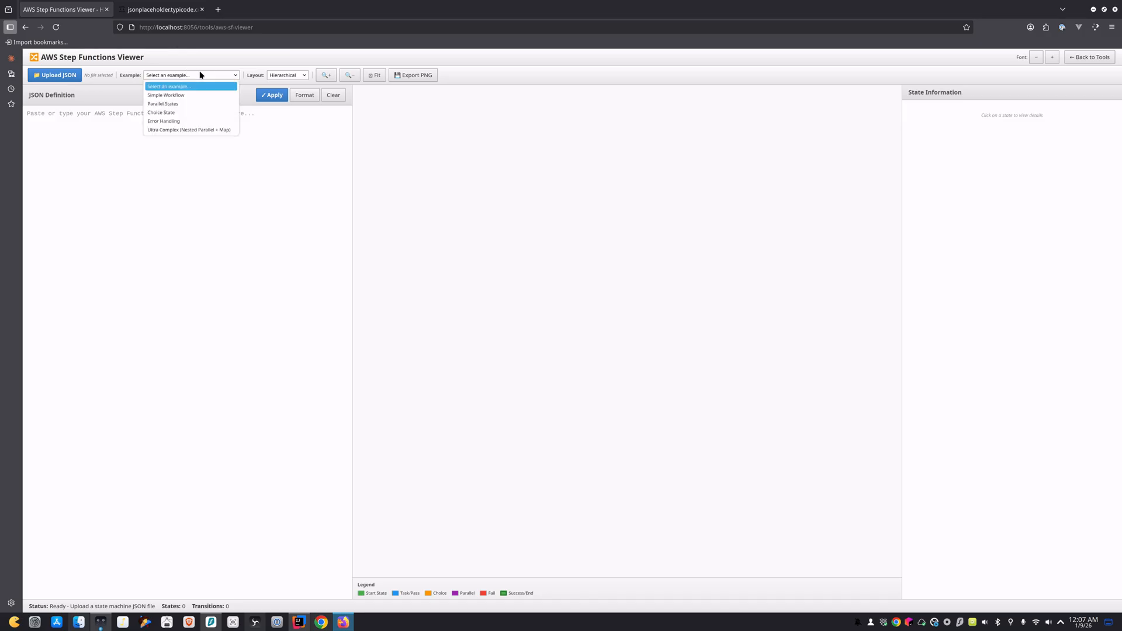
pyautogui.click(166, 96)
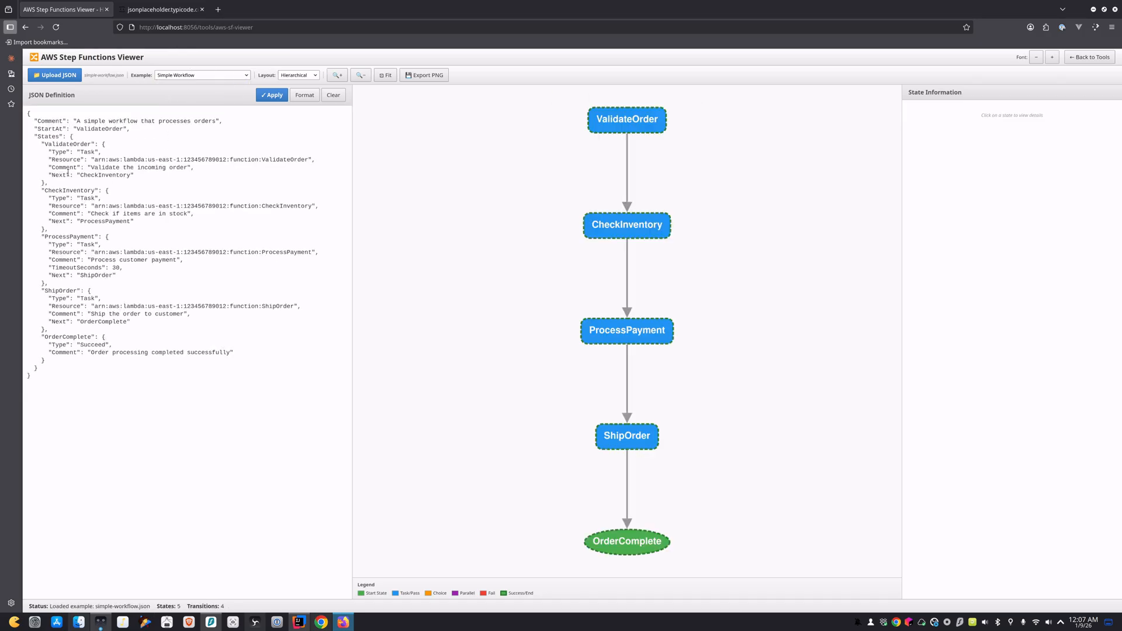
# Review the workflow's JSON definition, start walk mode at ValidateOrder, inspect its full state definition and advance to CheckInventory.
pyautogui.moveTo(28, 115); pyautogui.dragTo(45, 375)
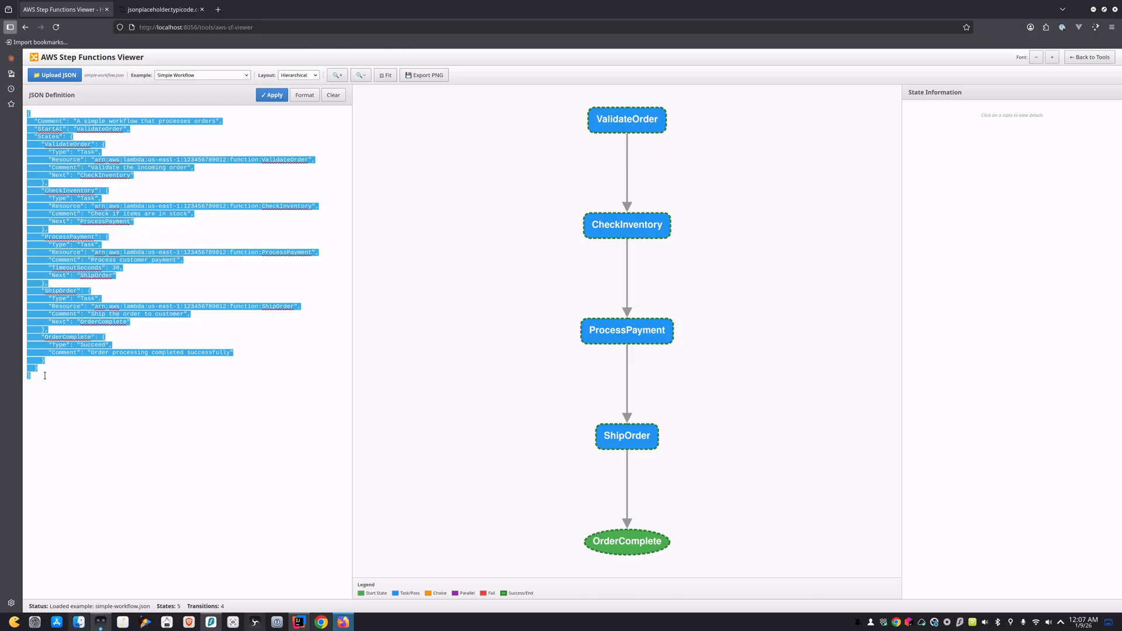
pyautogui.moveTo(608, 270)
pyautogui.click(437, 325)
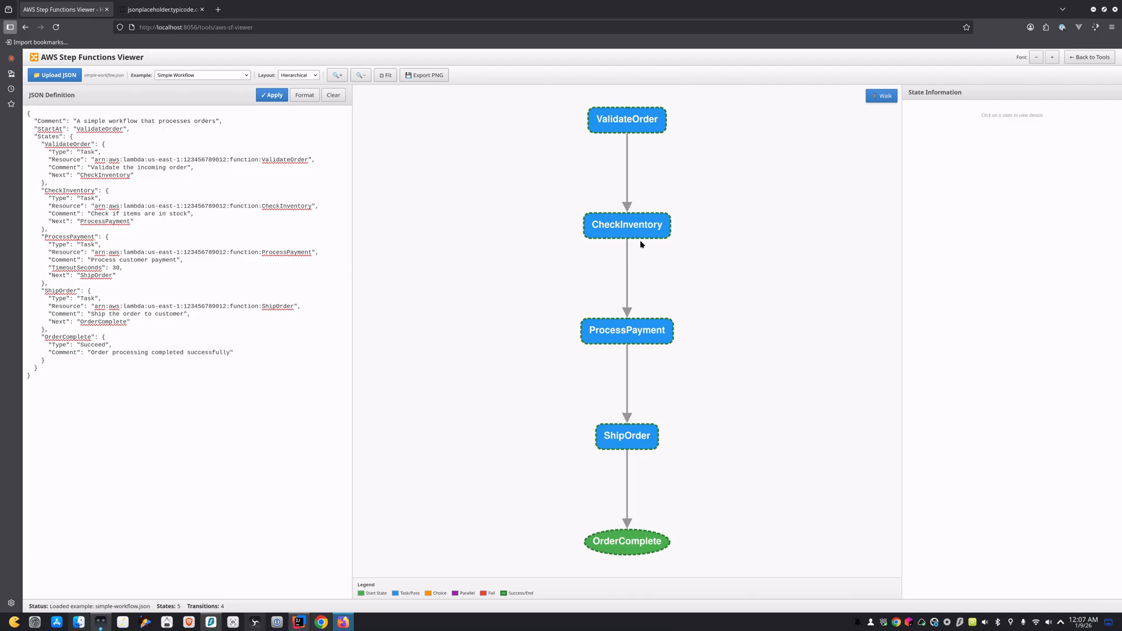
pyautogui.click(880, 100)
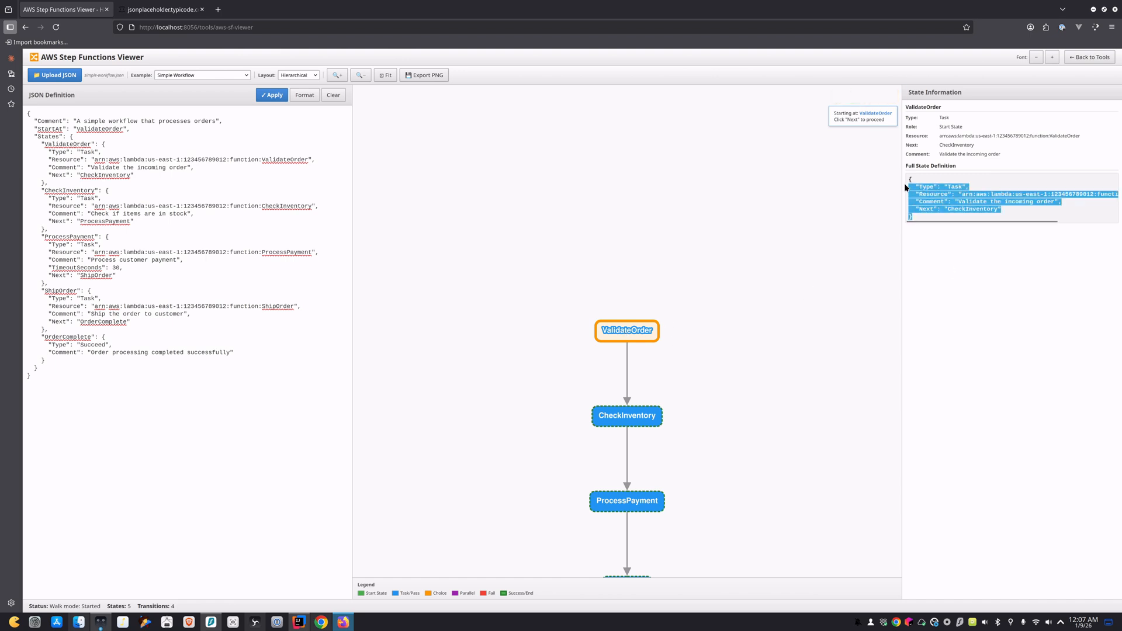
pyautogui.moveTo(917, 218); pyautogui.dragTo(909, 178)
pyautogui.click(846, 96)
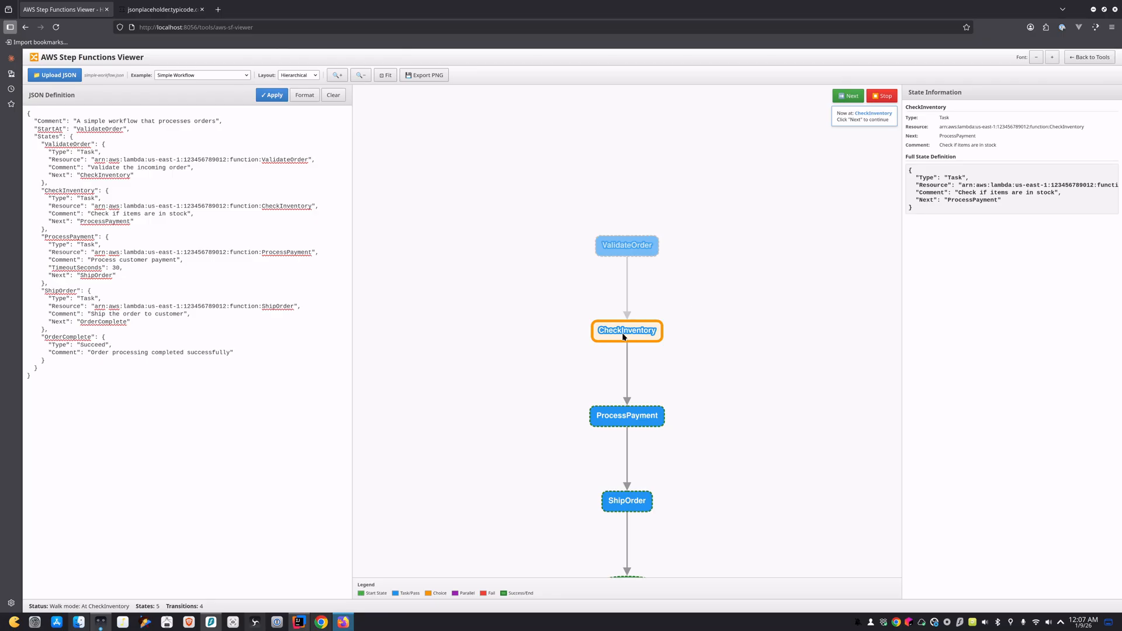
# Inspect CheckInventory, walk on through ProcessPayment and ShipOrder to OrderComplete, and stop walk mode.
pyautogui.click(624, 337)
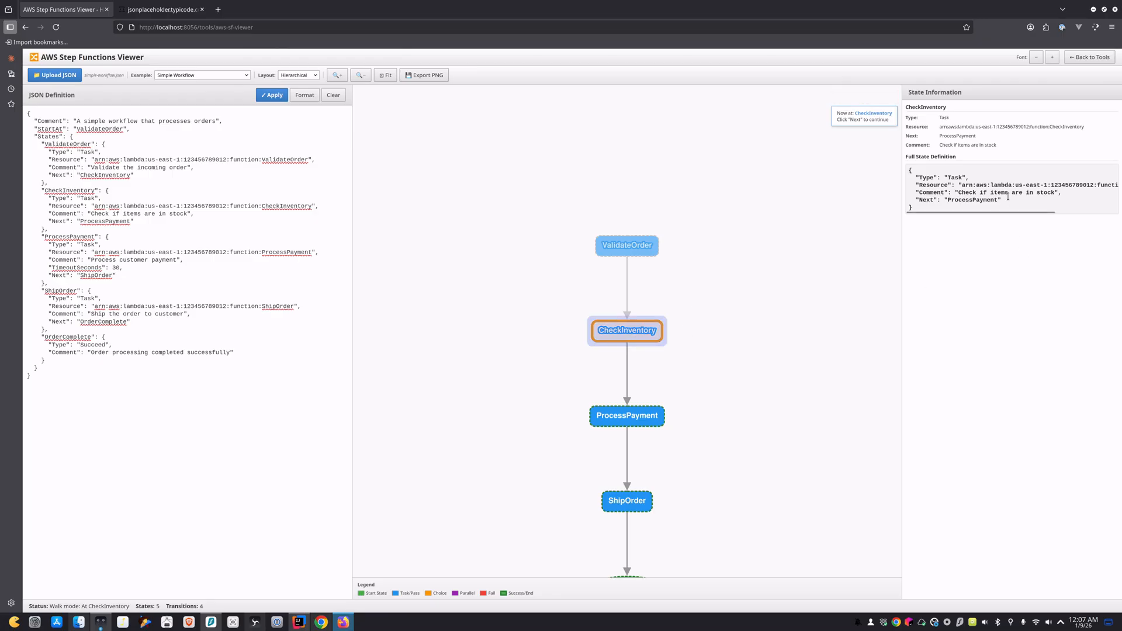
pyautogui.click(847, 97)
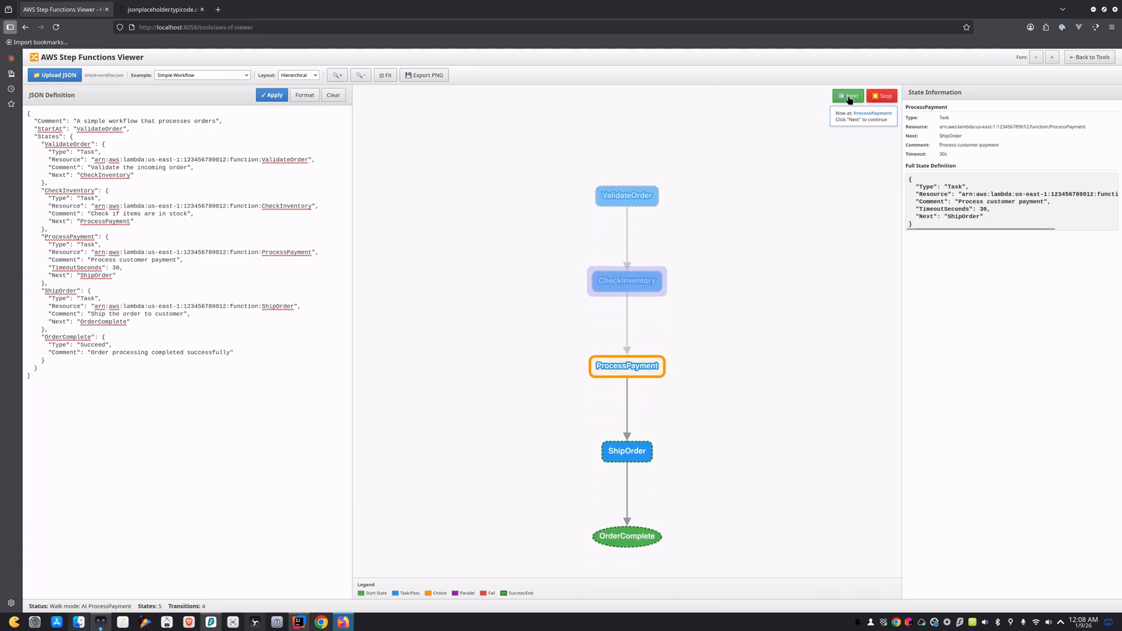
pyautogui.click(848, 95)
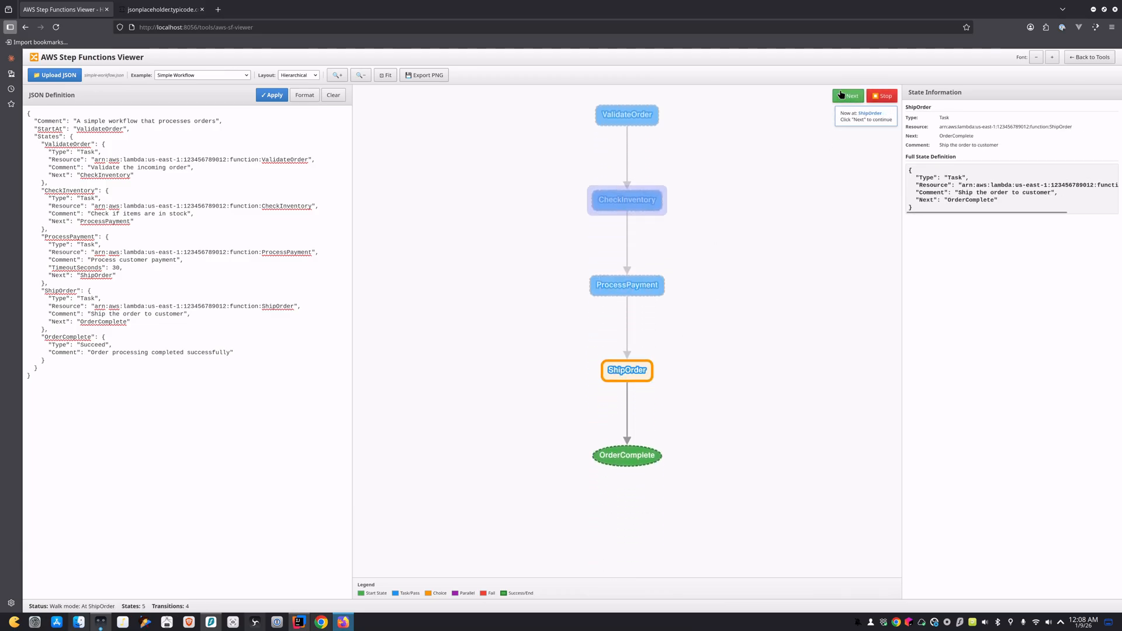
pyautogui.click(847, 96)
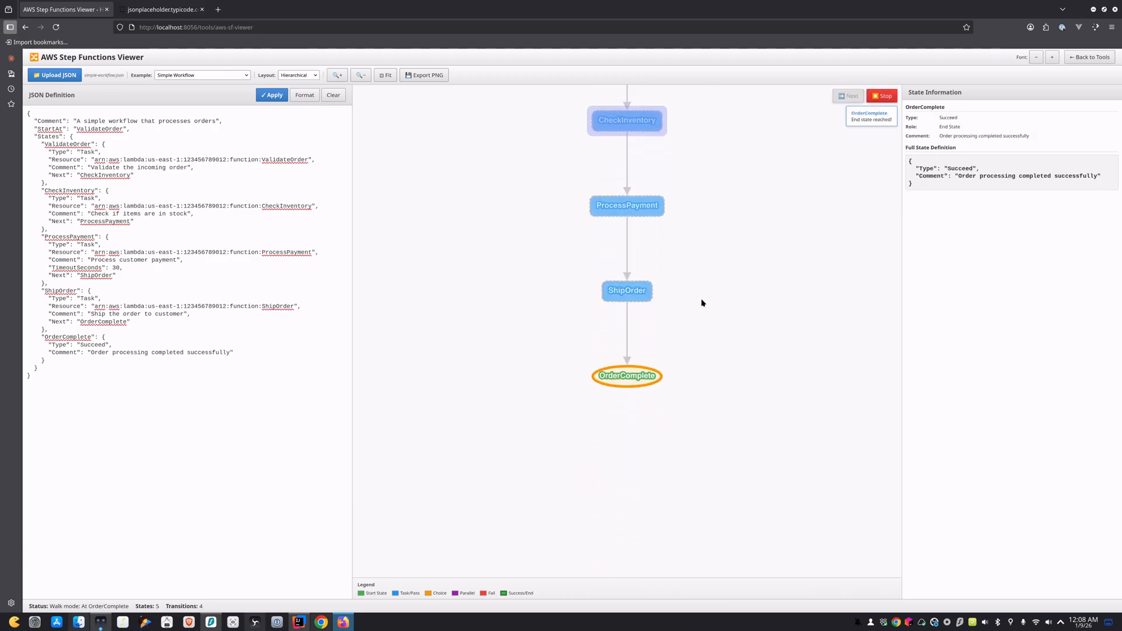
pyautogui.click(881, 96)
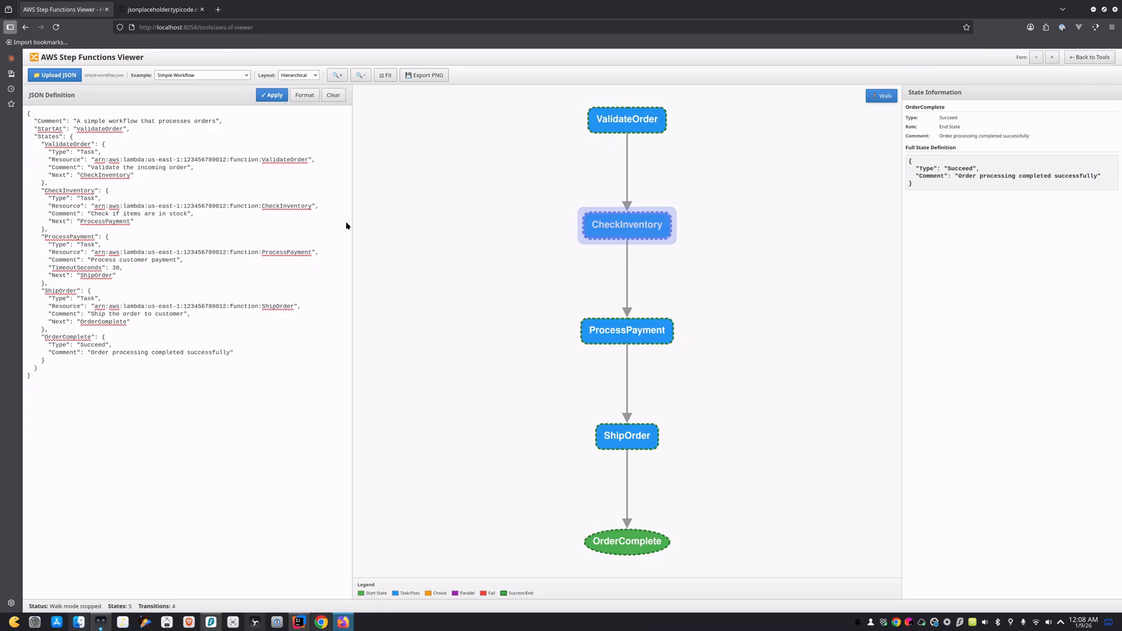
# Load the Ultra Complex (Nested Parallel + Map) example and look through its JSON definition.
pyautogui.click(198, 76)
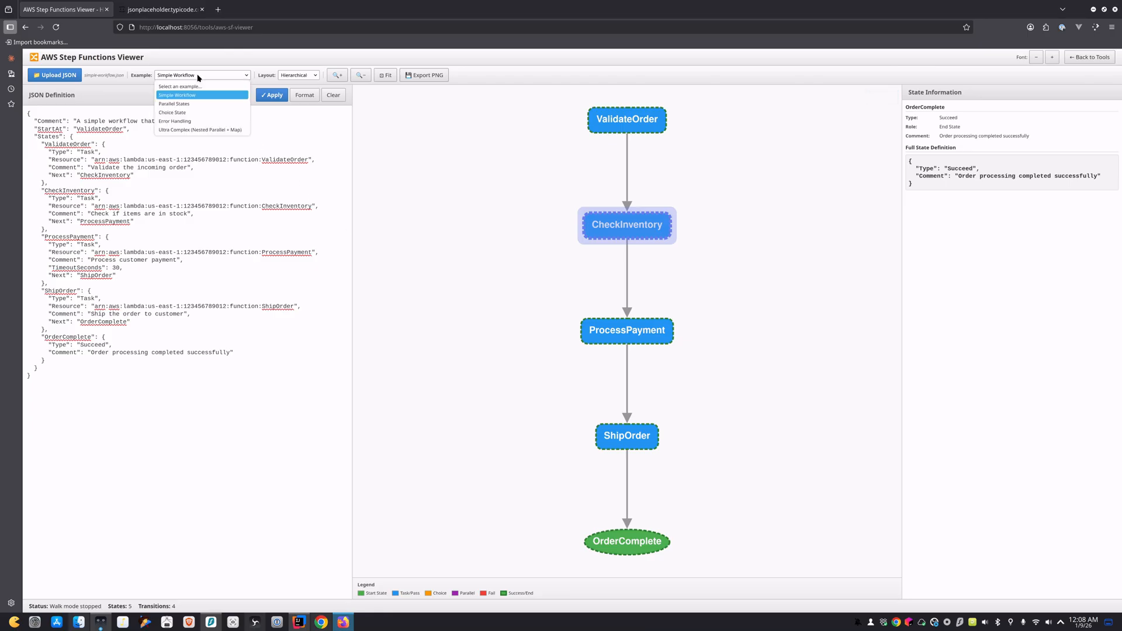
pyautogui.click(199, 130)
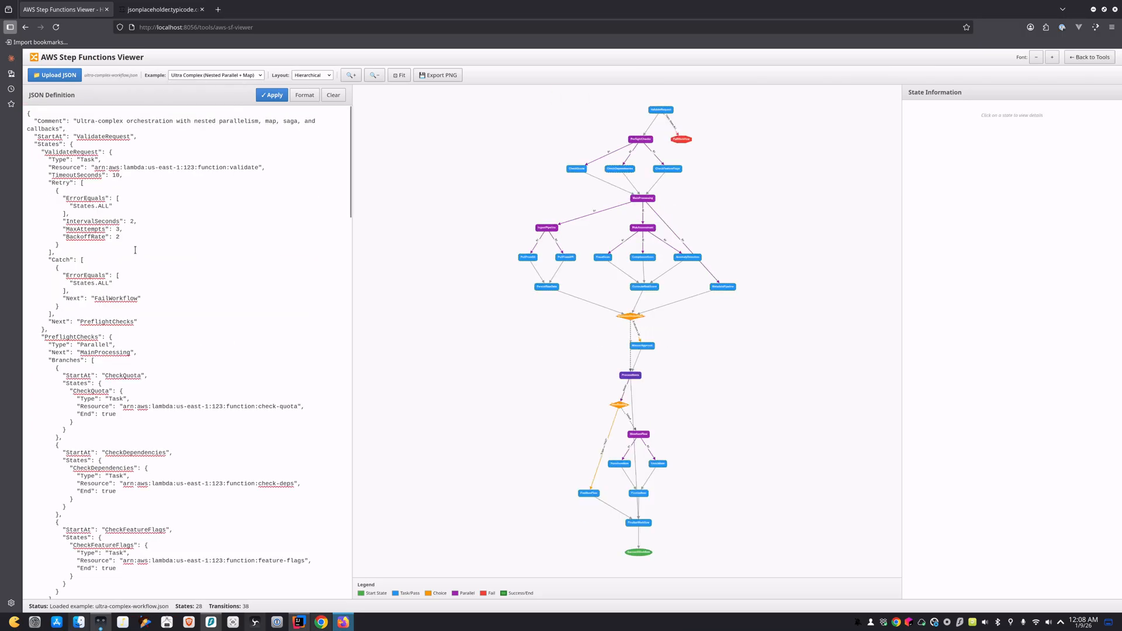
pyautogui.scroll(-20, 135, 251)
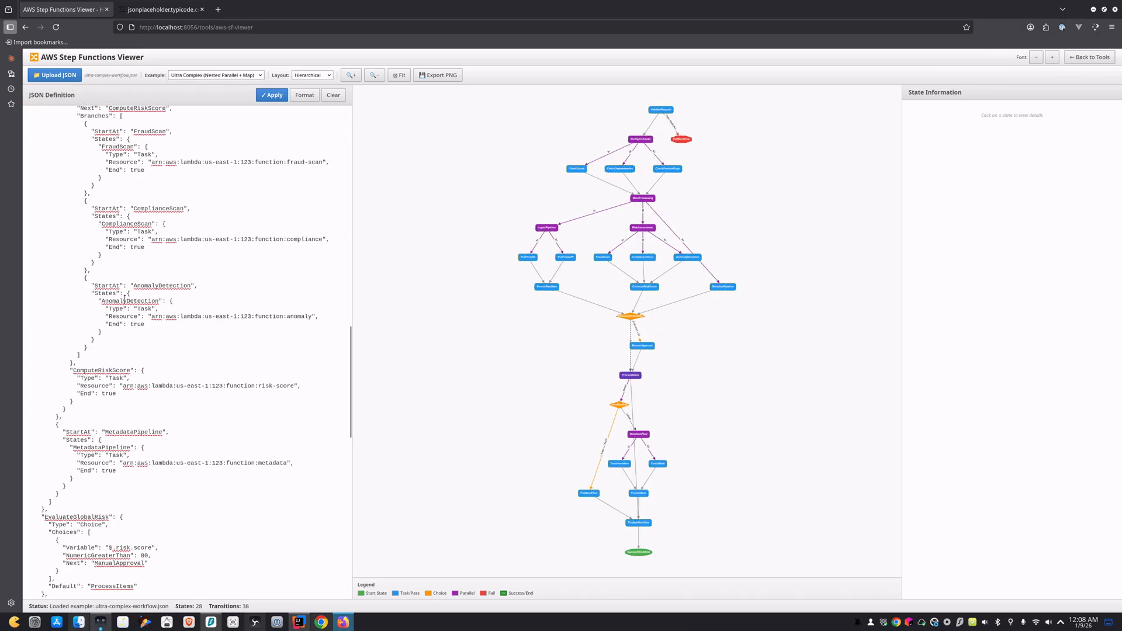
pyautogui.scroll(-20, 125, 299)
pyautogui.scroll(20, 136, 307)
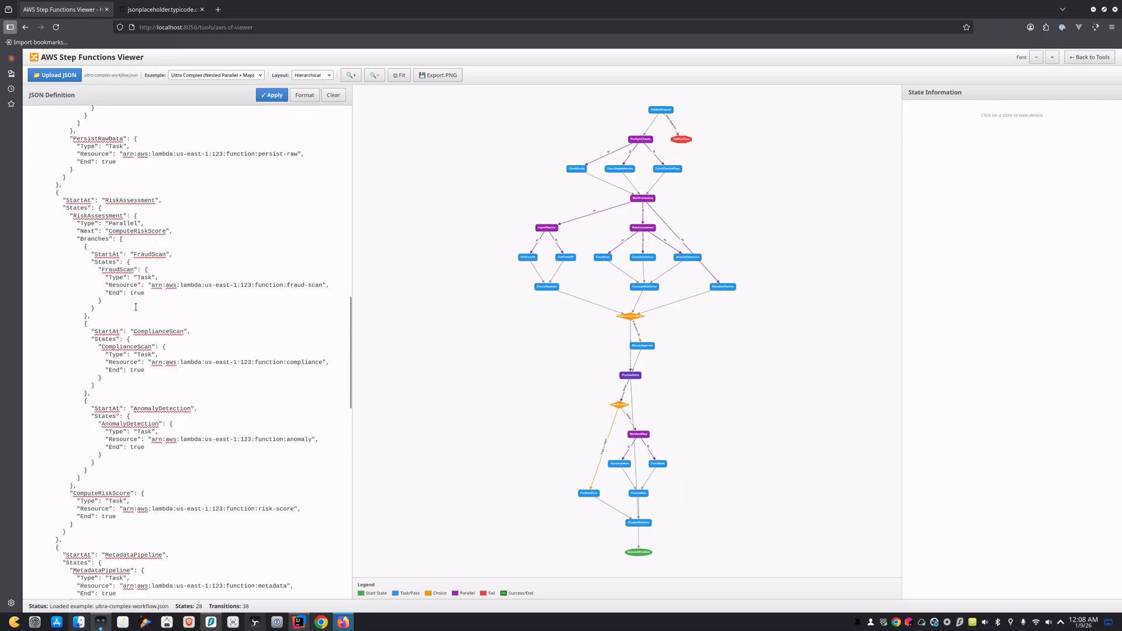
pyautogui.scroll(20, 136, 307)
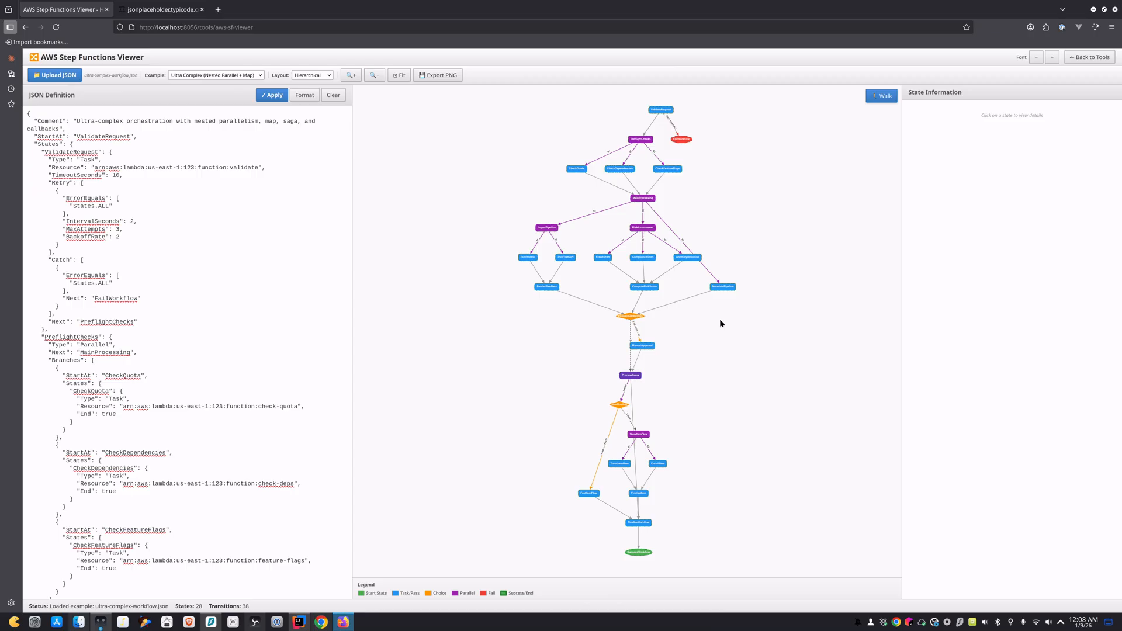
# Start walk mode at ValidateRequest, inspect its full state definition and bring up the available outgoing paths.
pyautogui.click(884, 96)
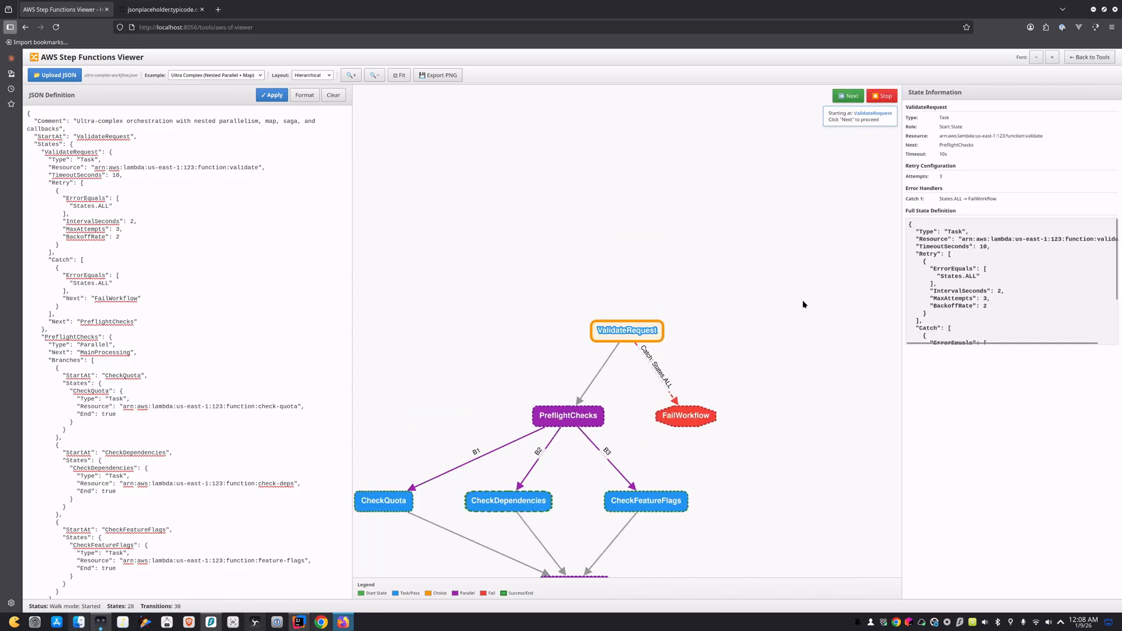
pyautogui.doubleClick(636, 332)
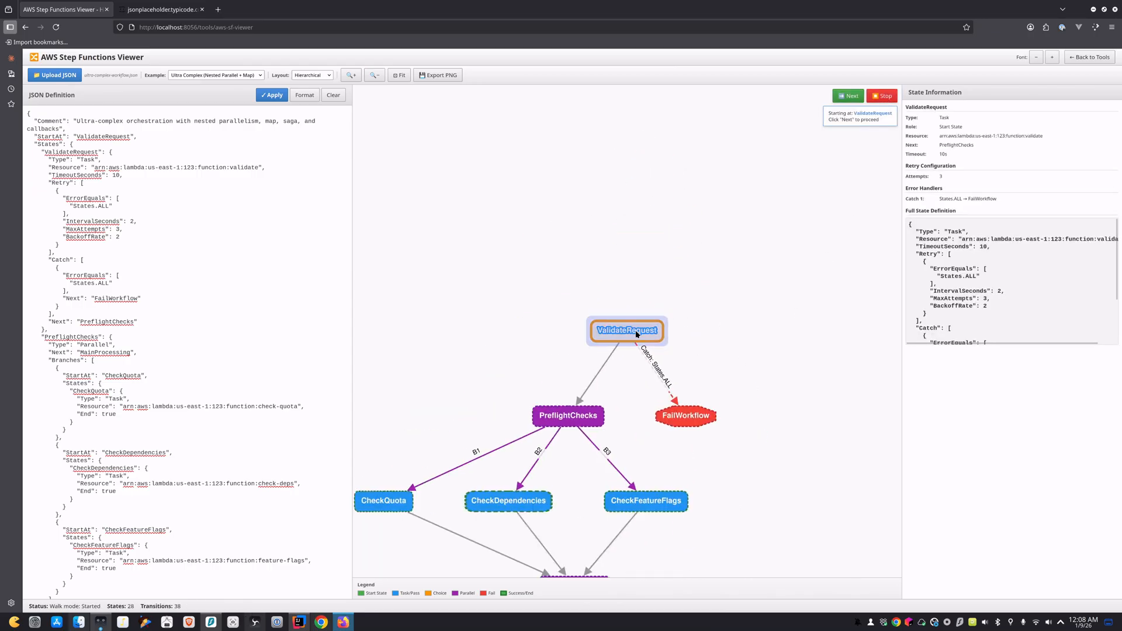
pyautogui.scroll(-3, 1051, 251)
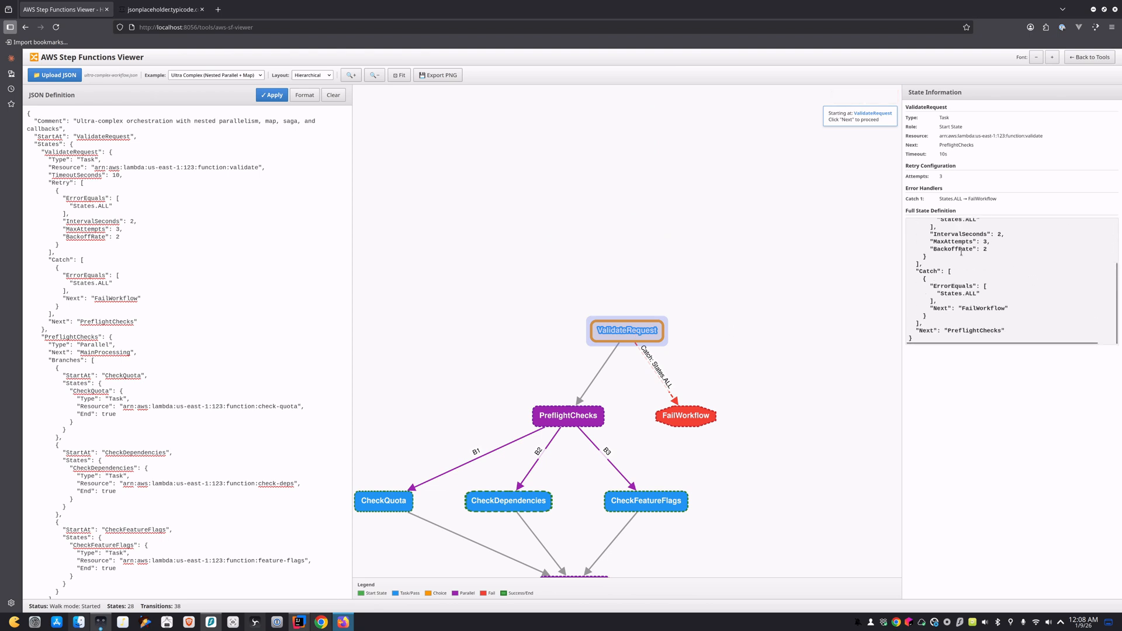
pyautogui.scroll(3, 1058, 233)
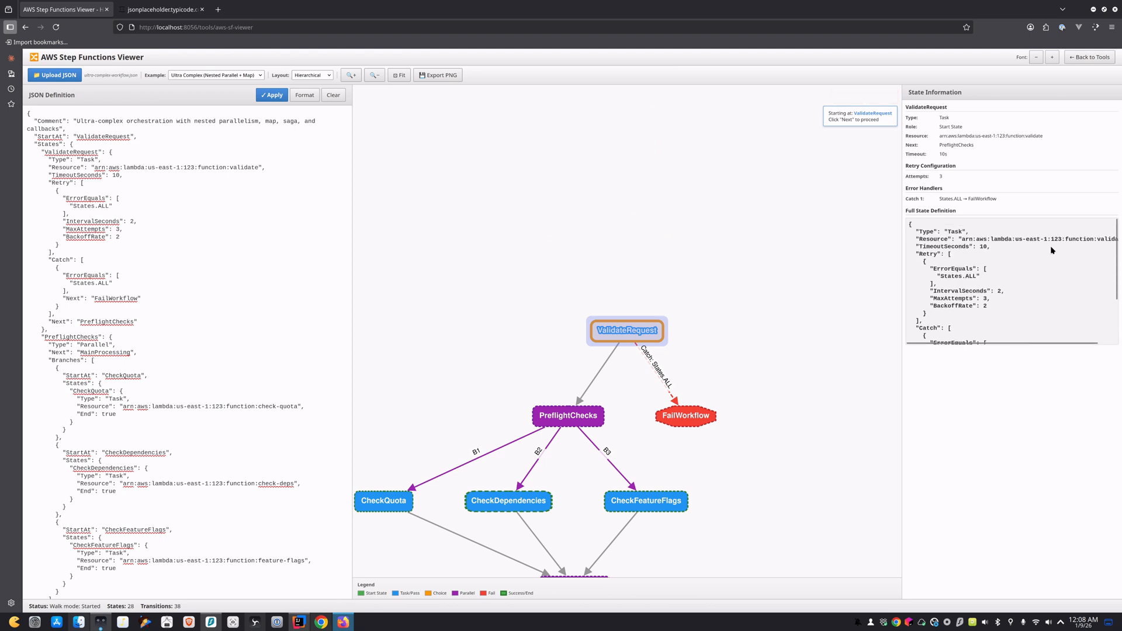
pyautogui.moveTo(1020, 342)
pyautogui.mouseDown()
pyautogui.moveTo(1100, 341)
pyautogui.moveTo(1027, 348)
pyautogui.mouseUp()
pyautogui.moveTo(758, 321)
pyautogui.click(849, 98)
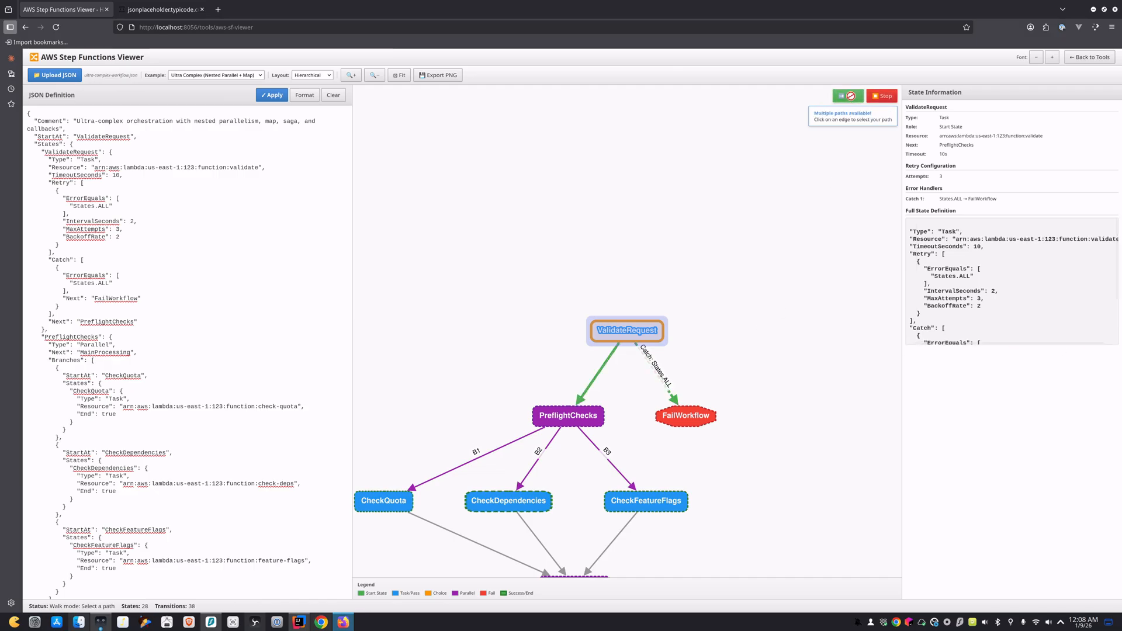
# Examine the full state definition of PreflightChecks and its parallel branches in the diagram.
pyautogui.click(564, 422)
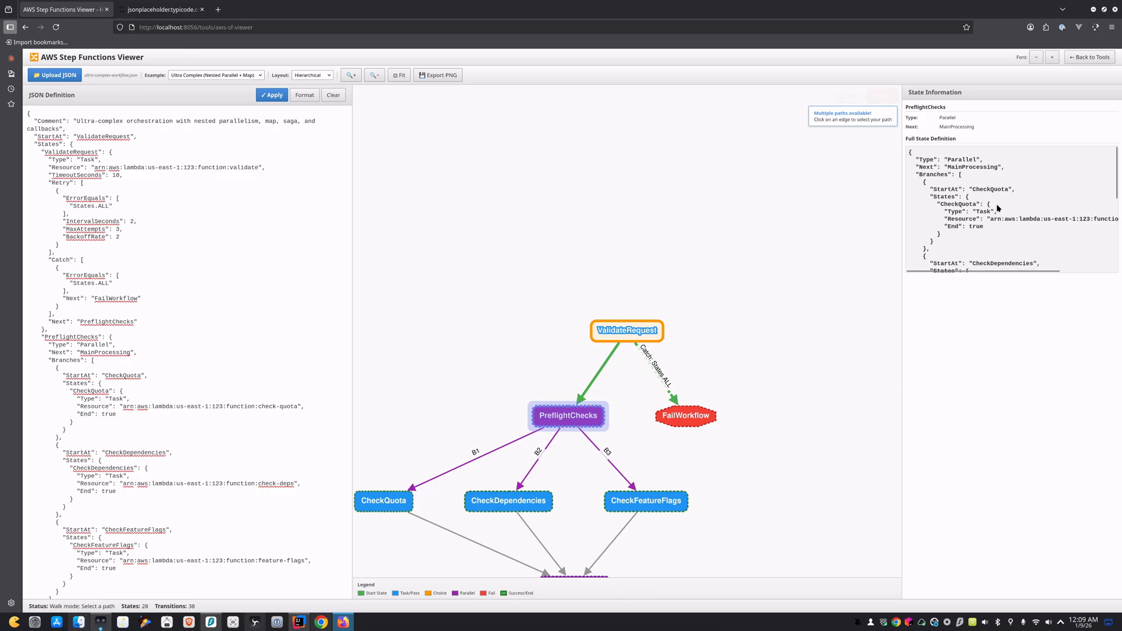
pyautogui.scroll(-2, 978, 211)
pyautogui.scroll(2, 976, 211)
pyautogui.scroll(-3, 741, 333)
pyautogui.scroll(2, 642, 425)
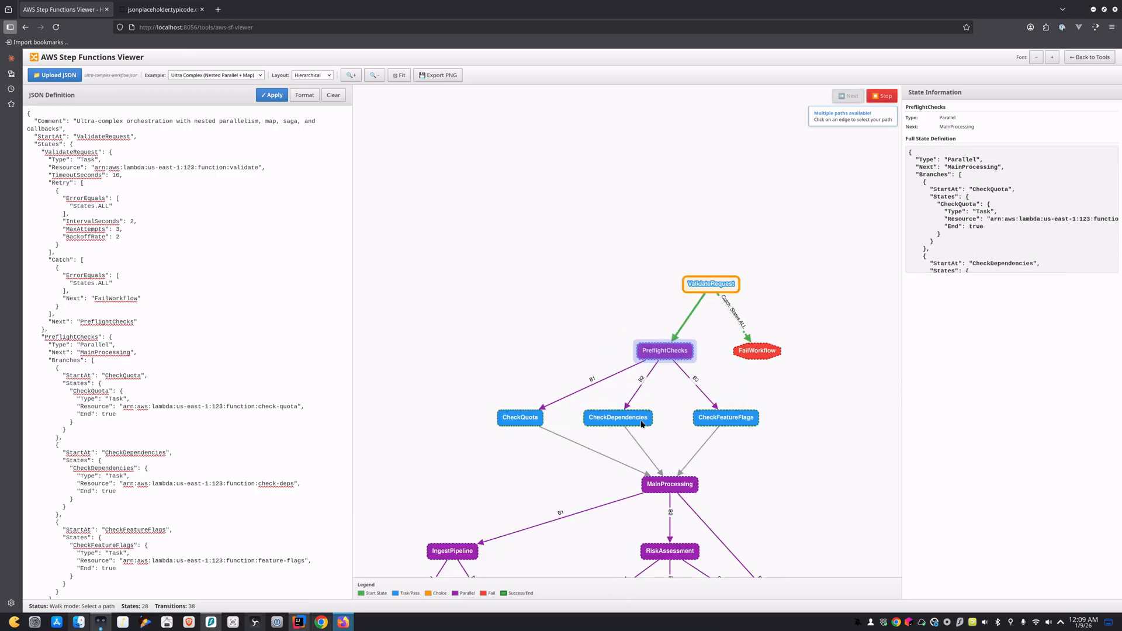
pyautogui.scroll(2, 823, 390)
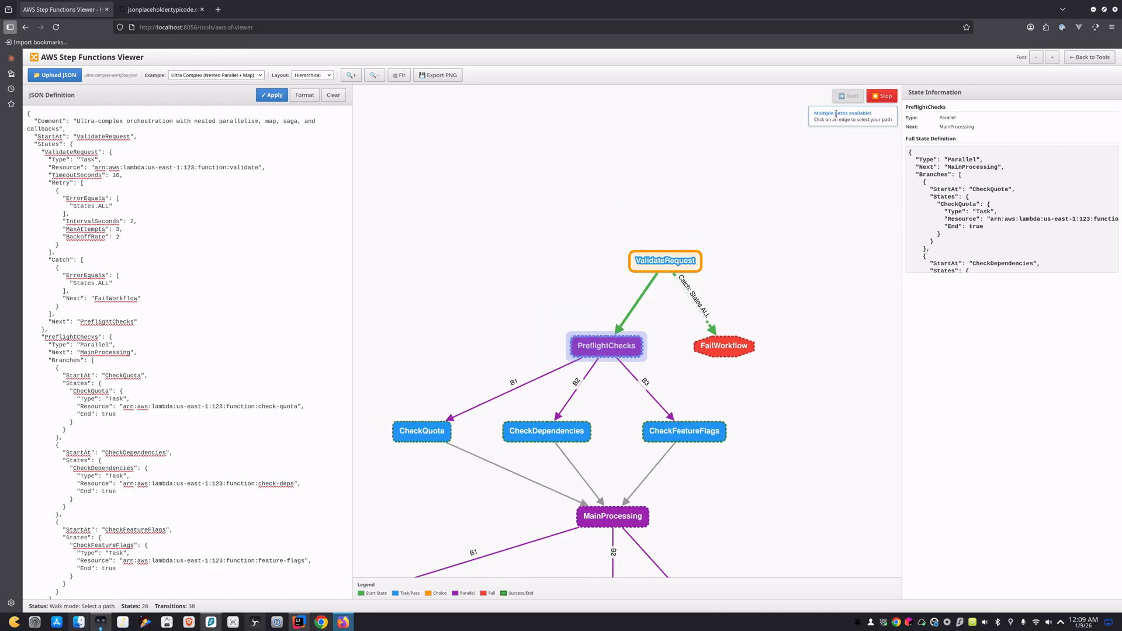
# Select the path from ValidateRequest to PreflightChecks and advance the walk along it.
pyautogui.click(573, 397)
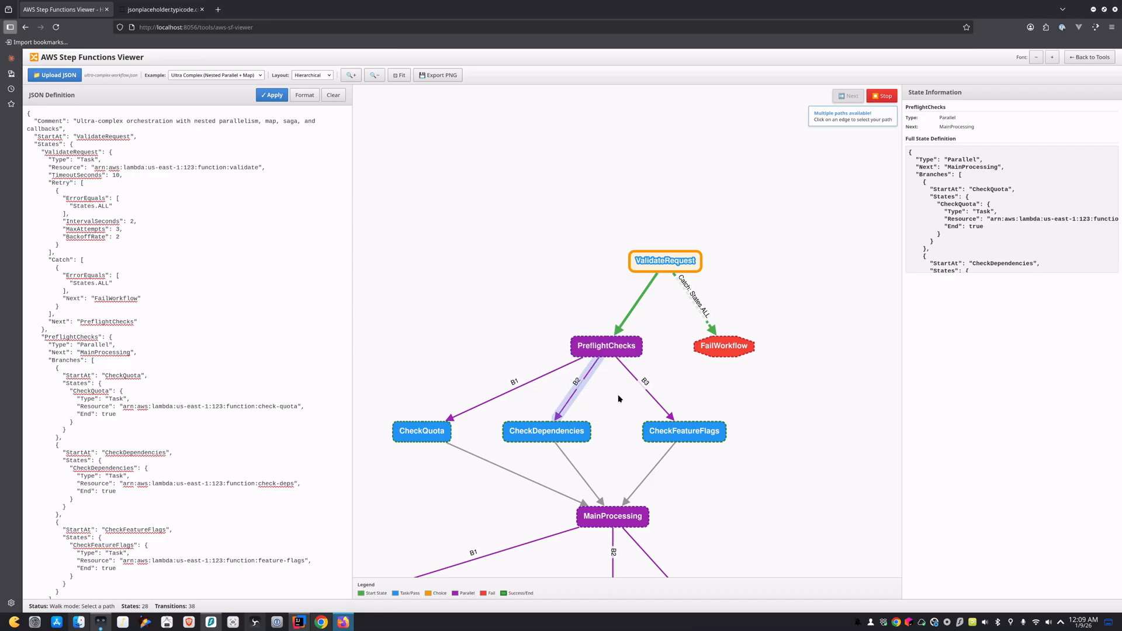
pyautogui.click(802, 263)
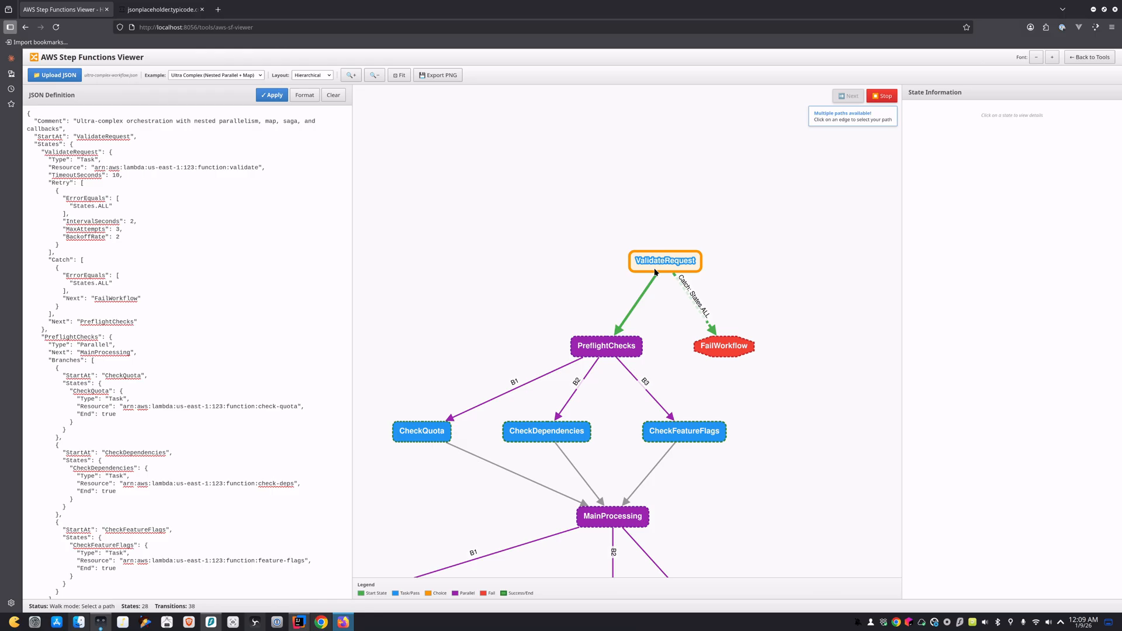
pyautogui.click(631, 318)
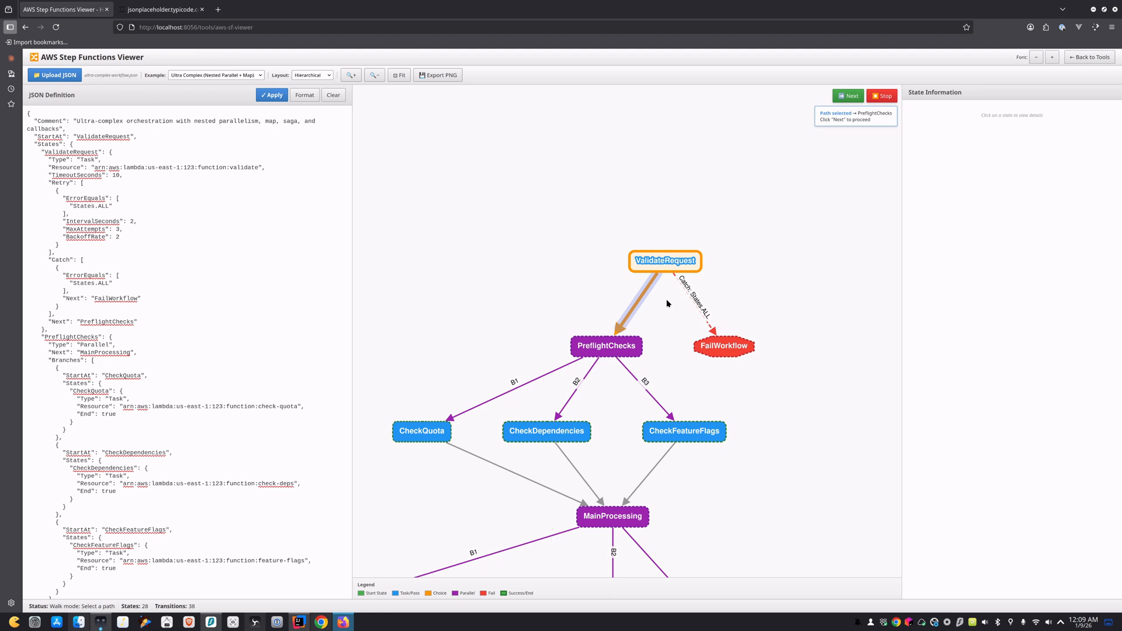
pyautogui.click(848, 95)
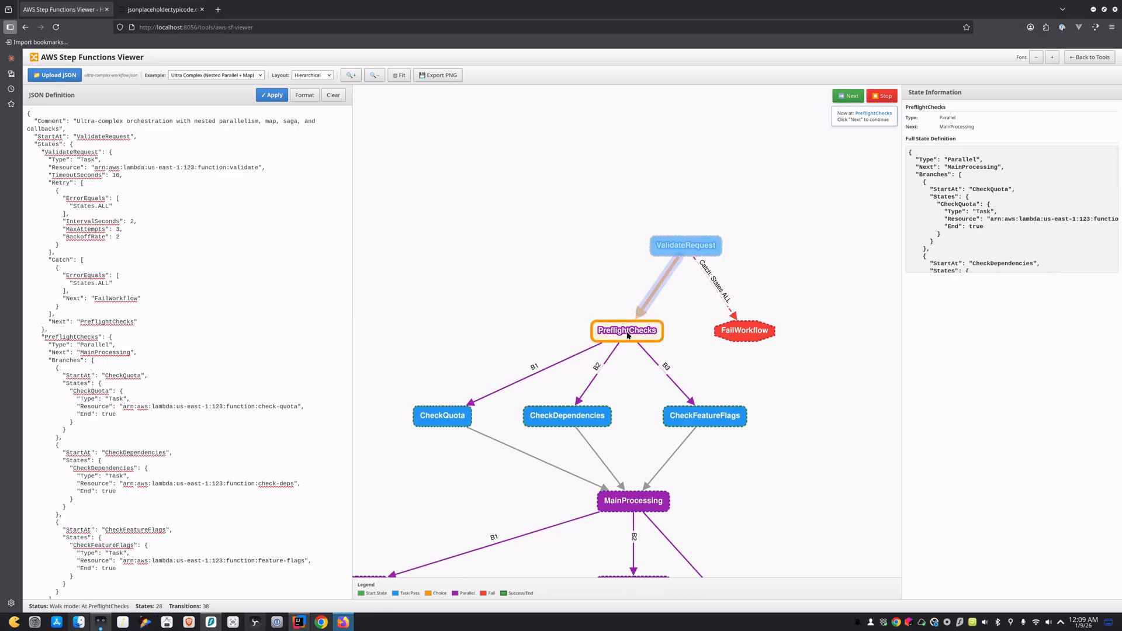
# Choose branch B2 from PreflightChecks, inspect the CheckDependencies definition and advance to that state.
pyautogui.scroll(-1, 989, 218)
pyautogui.scroll(1, 989, 218)
pyautogui.click(845, 96)
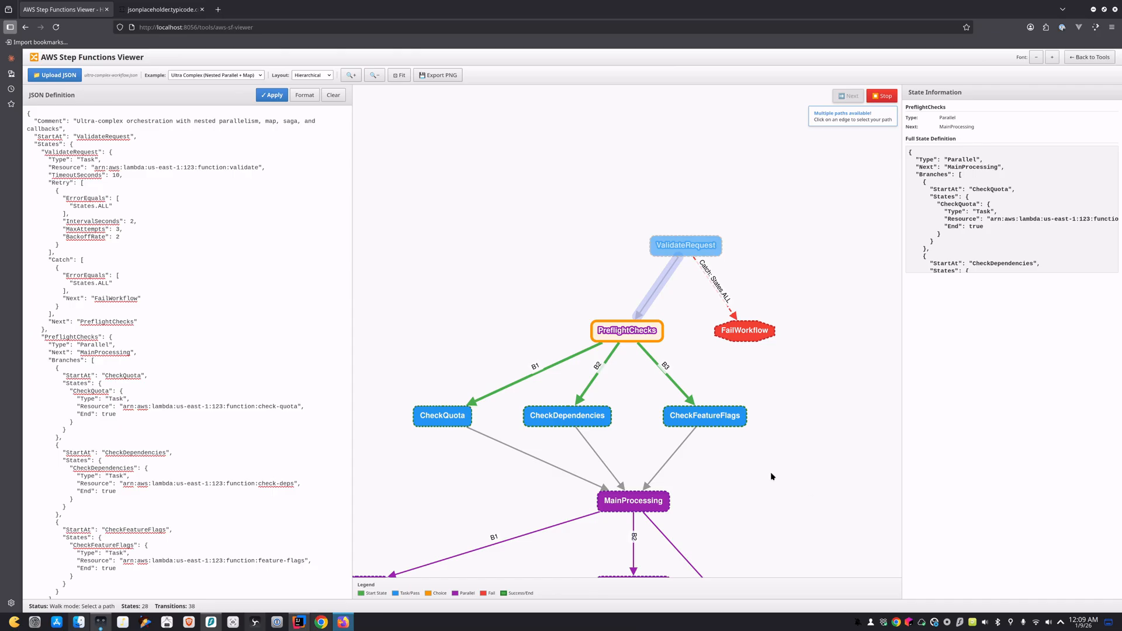
pyautogui.click(584, 394)
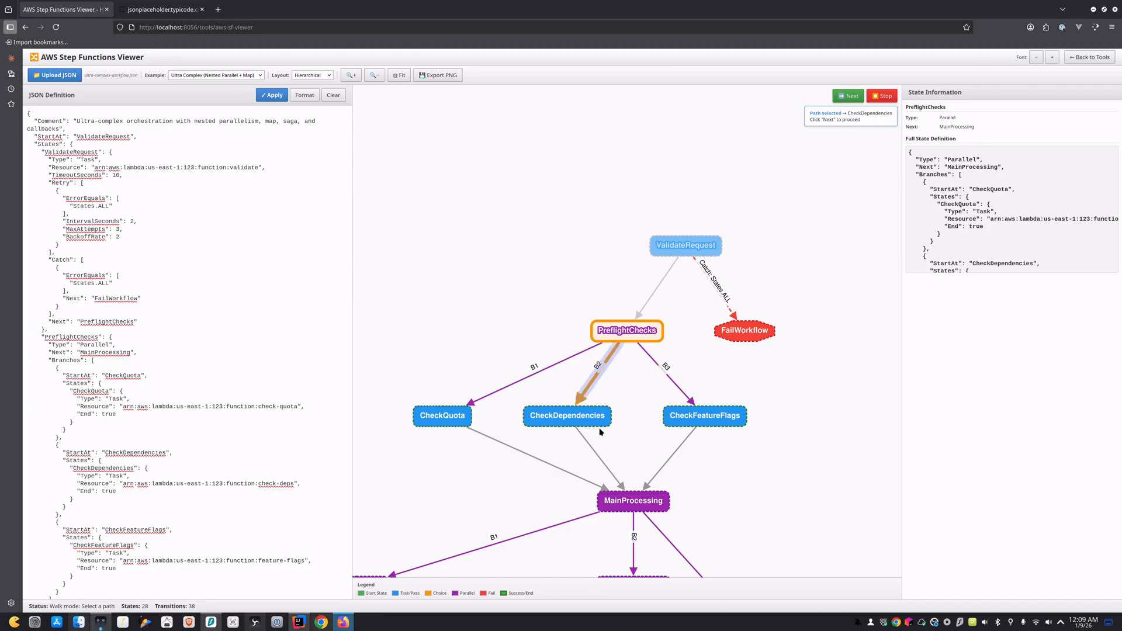
pyautogui.click(563, 422)
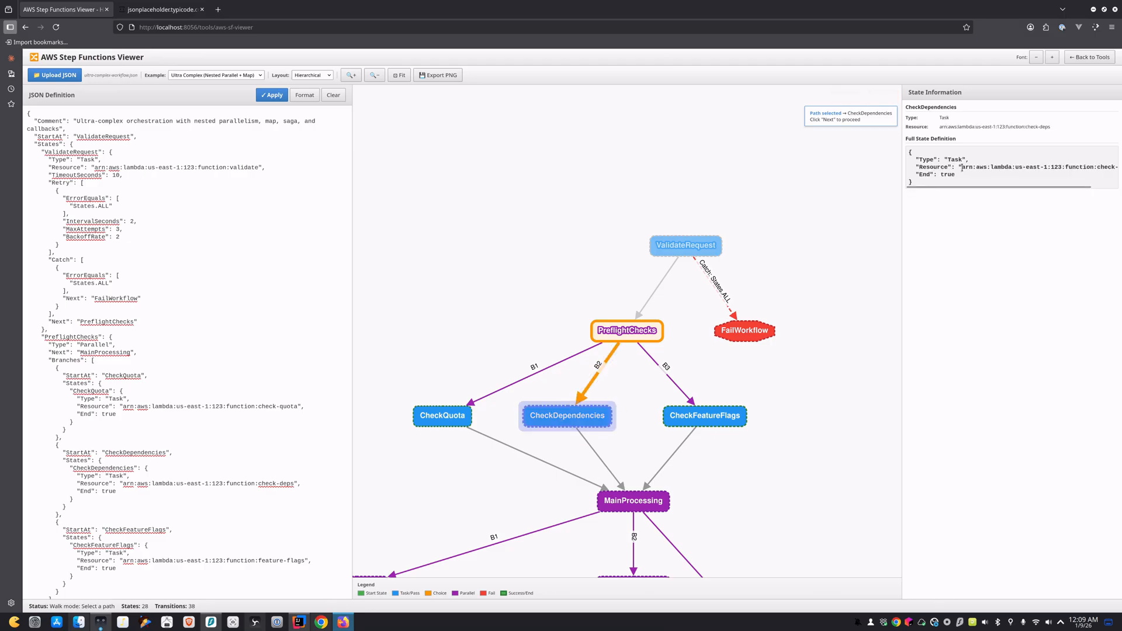
pyautogui.click(846, 97)
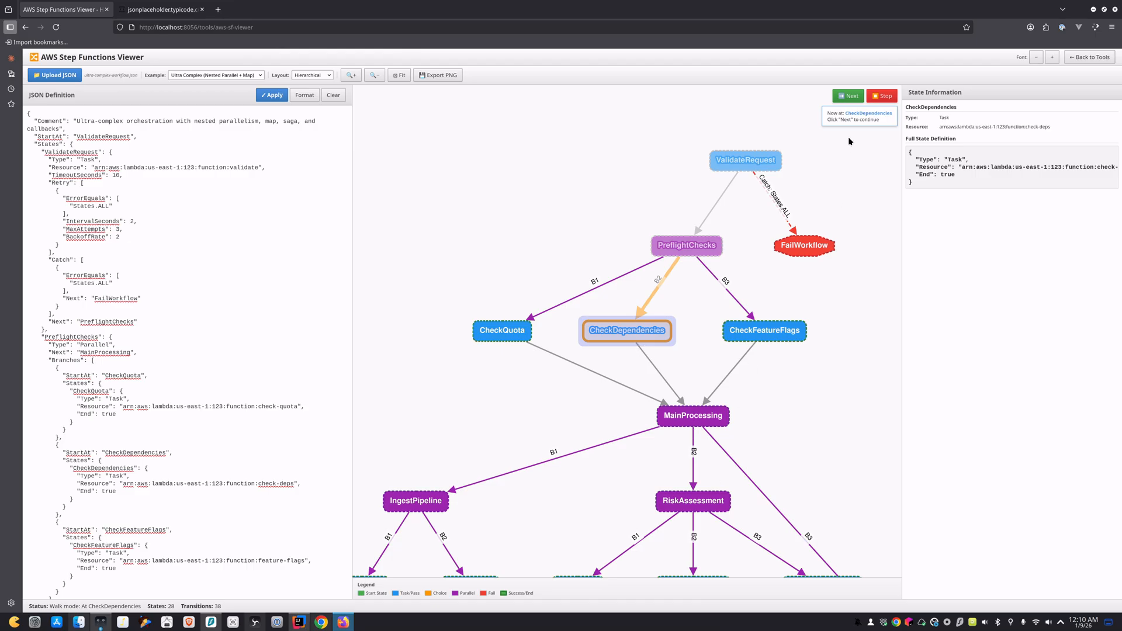
# Advance to MainProcessing and follow its branch B3 to MetadataPipeline.
pyautogui.click(848, 96)
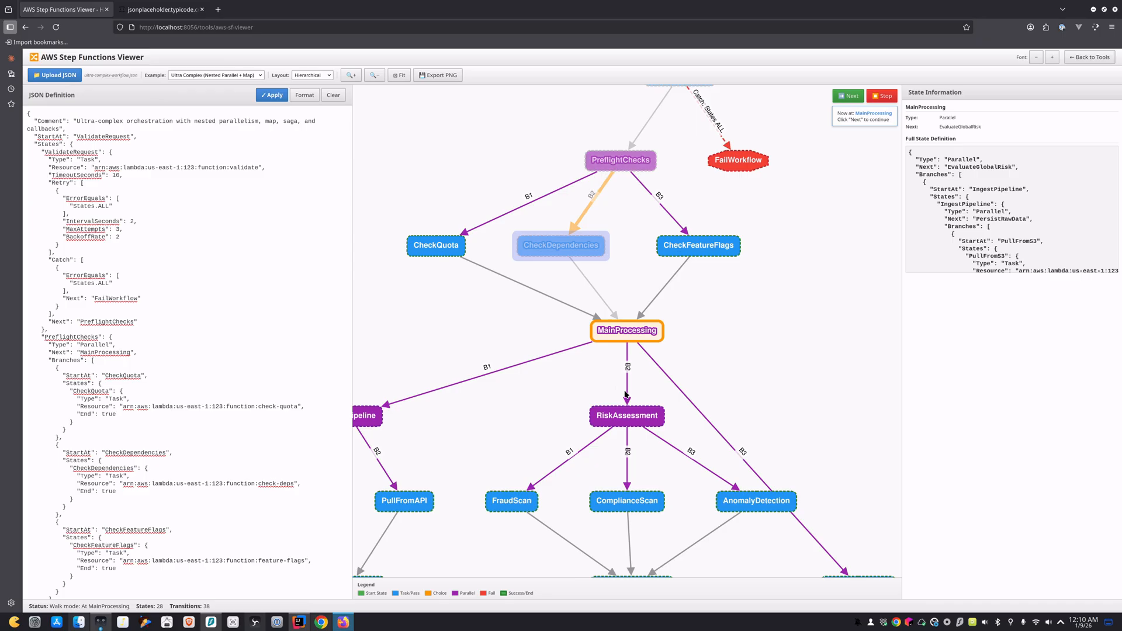
pyautogui.click(743, 460)
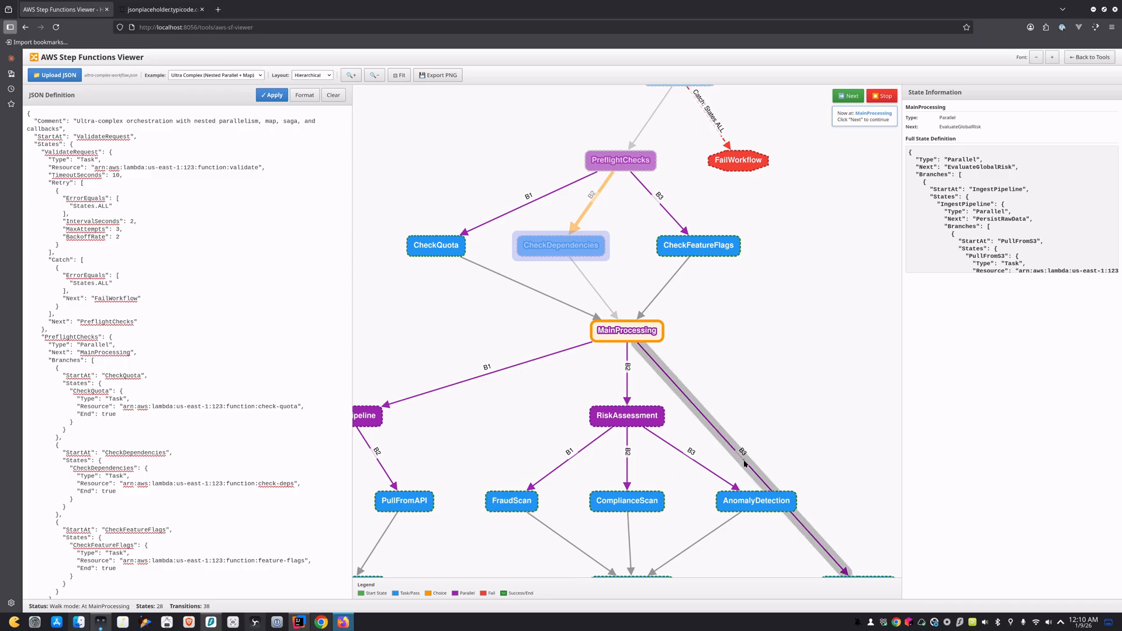
pyautogui.click(848, 98)
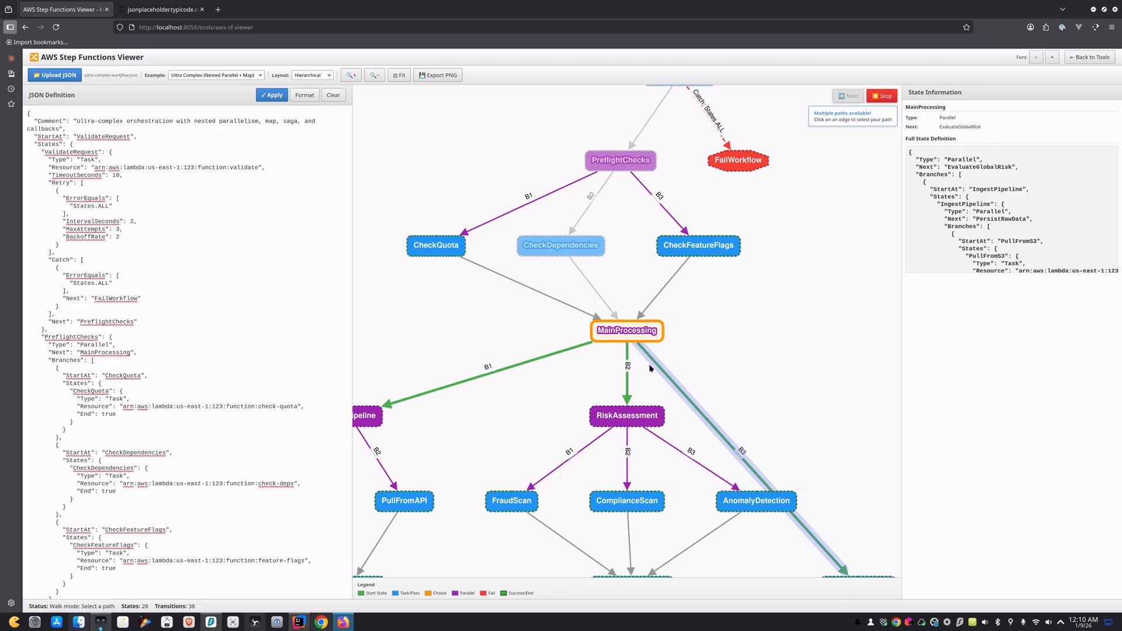
pyautogui.click(670, 381)
pyautogui.click(848, 96)
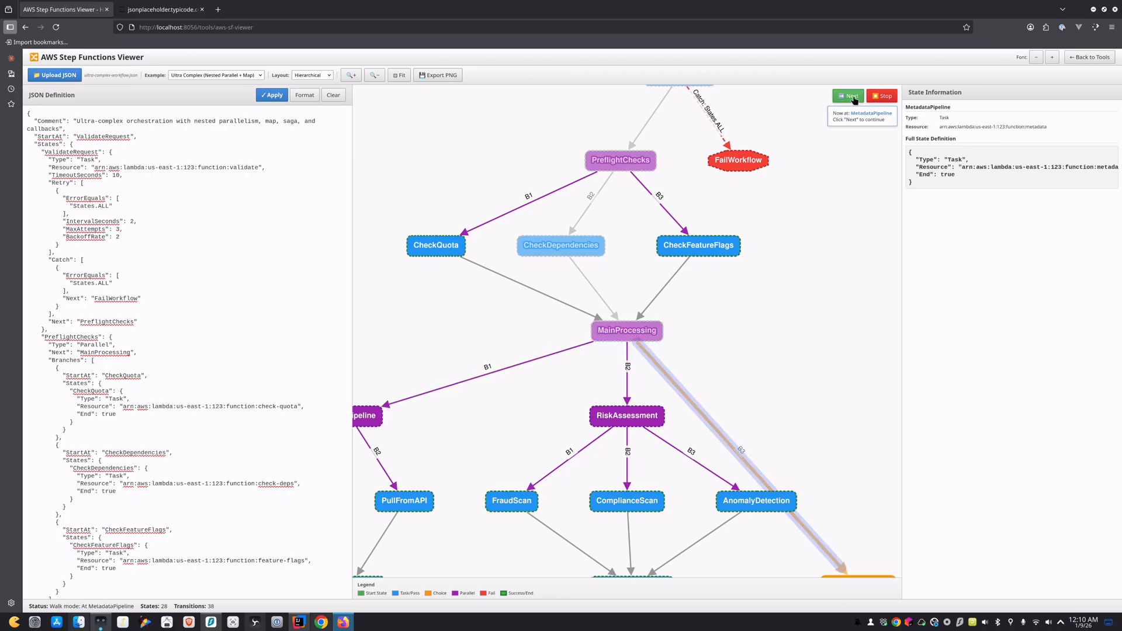
# Continue to EvaluateGlobalRisk and take the $.risk.score > 80 path to ManualApproval.
pyautogui.click(849, 97)
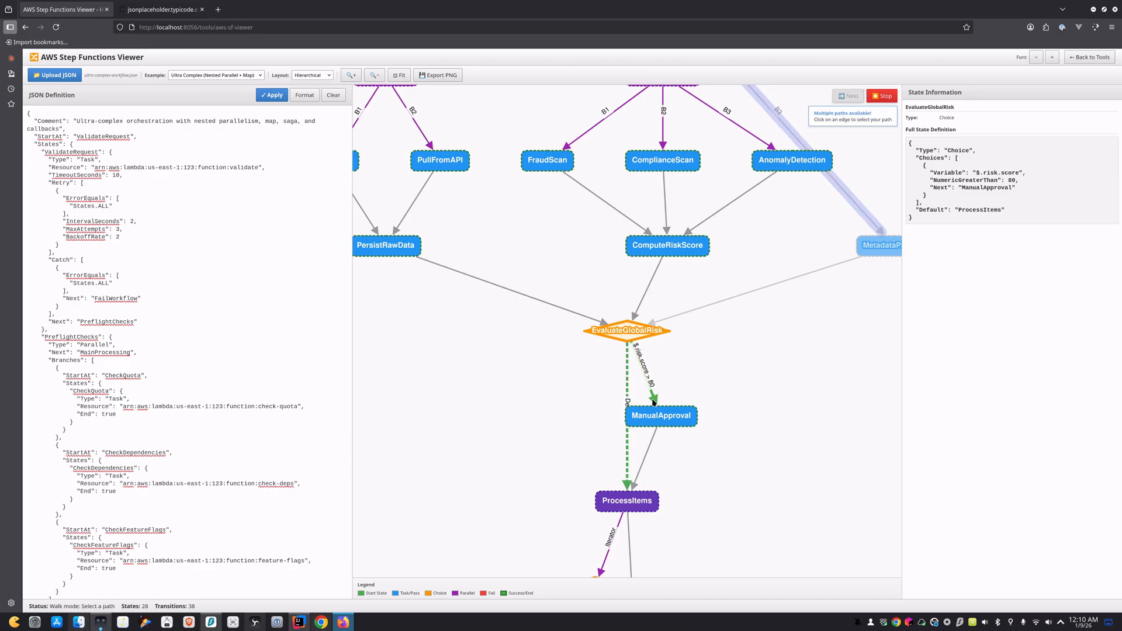
pyautogui.click(654, 402)
pyautogui.click(849, 96)
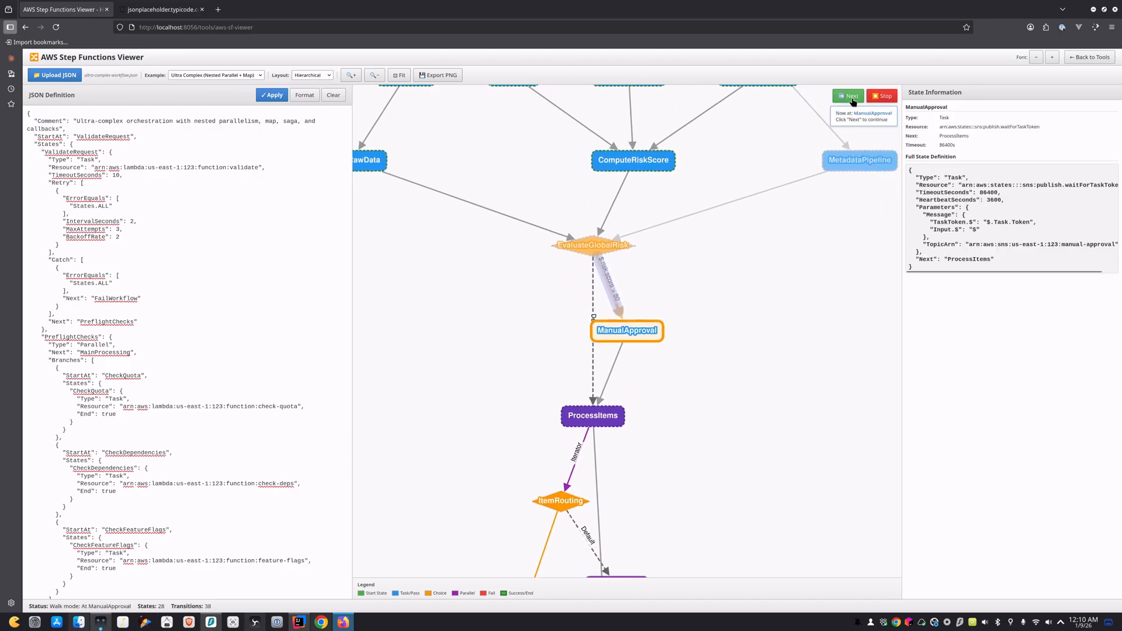
# Advance to ProcessItems, choose its direct path to FinalizeWorkflow and move on to that state.
pyautogui.click(849, 96)
pyautogui.click(852, 100)
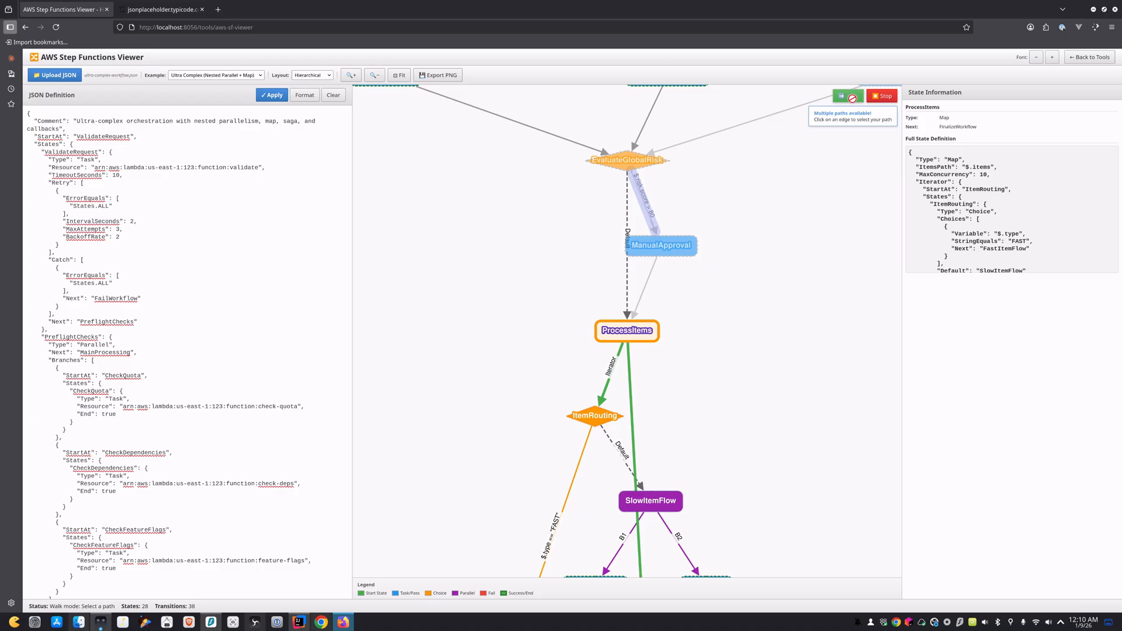
pyautogui.click(632, 414)
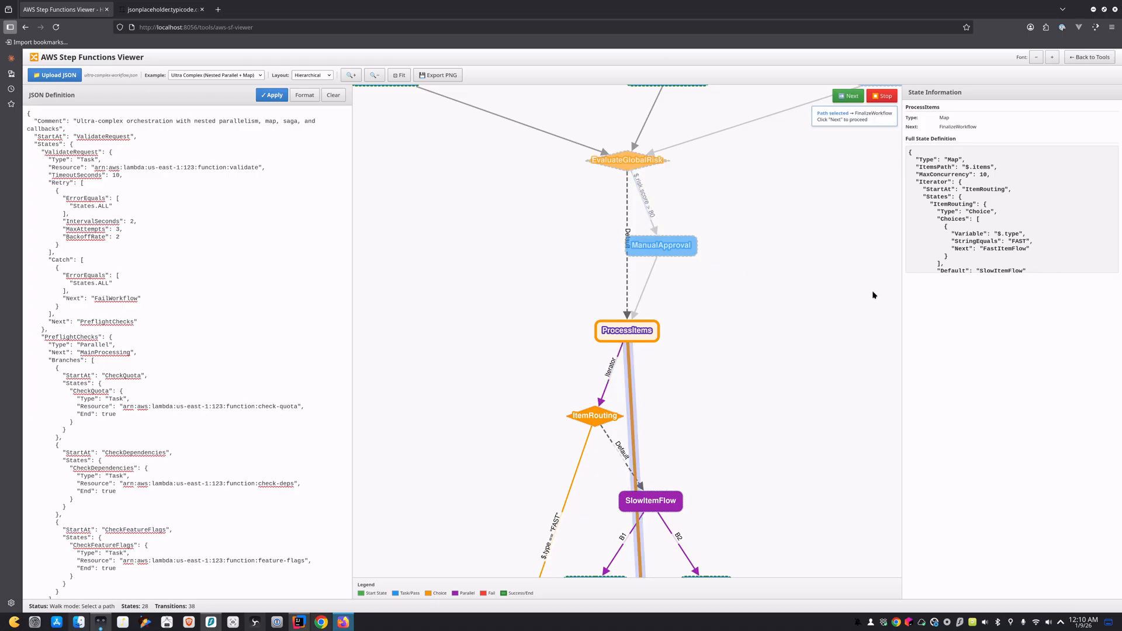
pyautogui.click(857, 100)
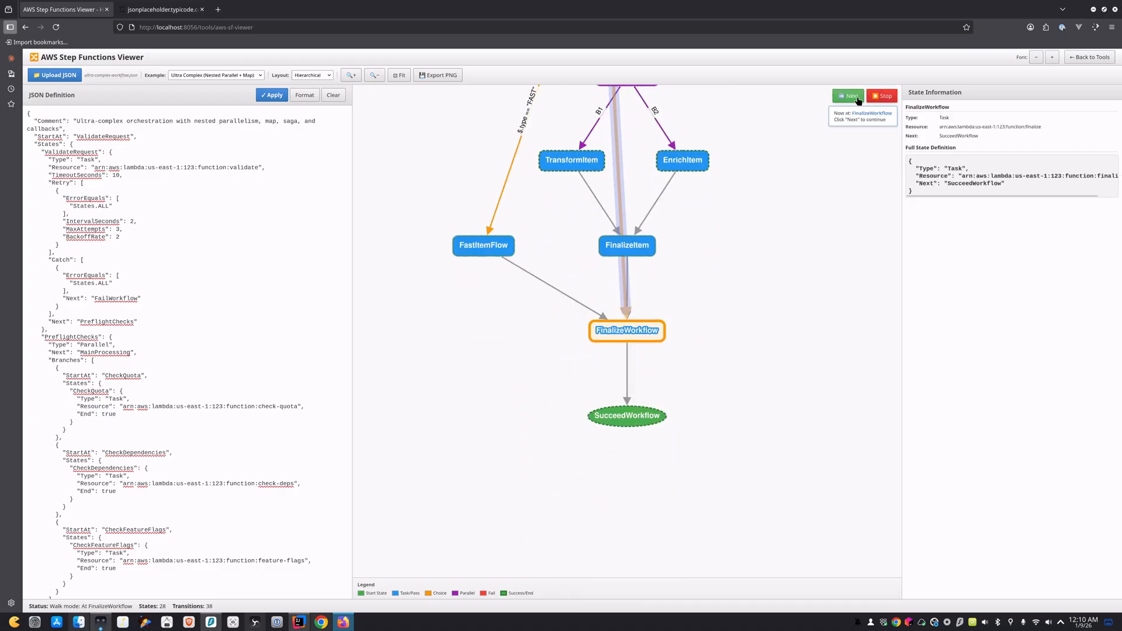
# Advance the walk to SucceedWorkflow to finish it, and return to the tools overview.
pyautogui.click(857, 98)
pyautogui.click(870, 97)
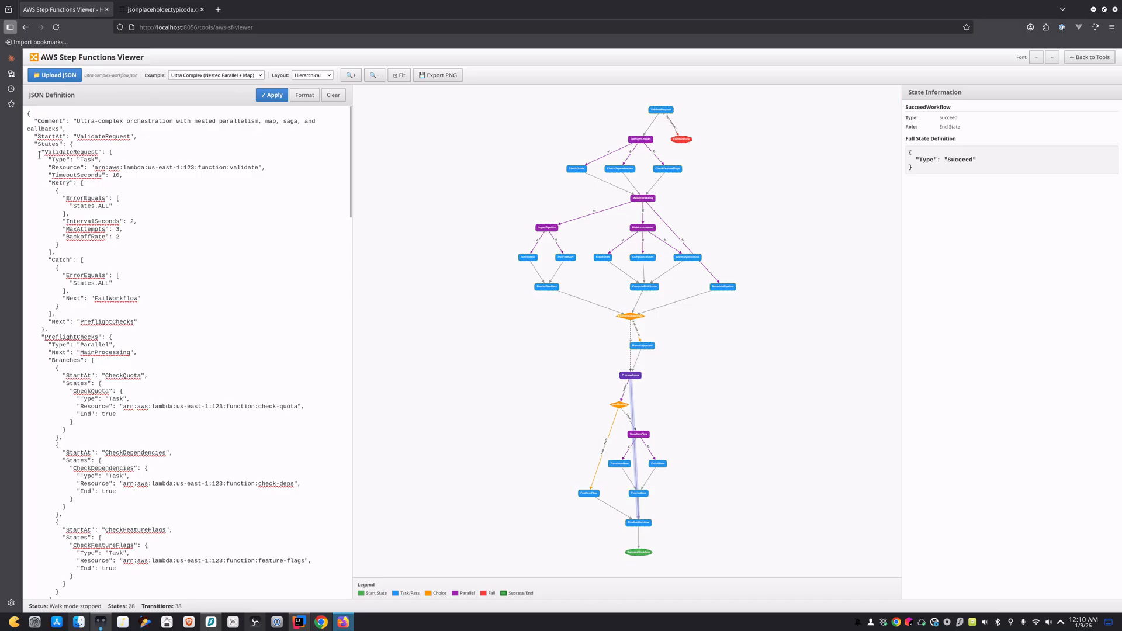
pyautogui.moveTo(30, 129); pyautogui.dragTo(66, 584)
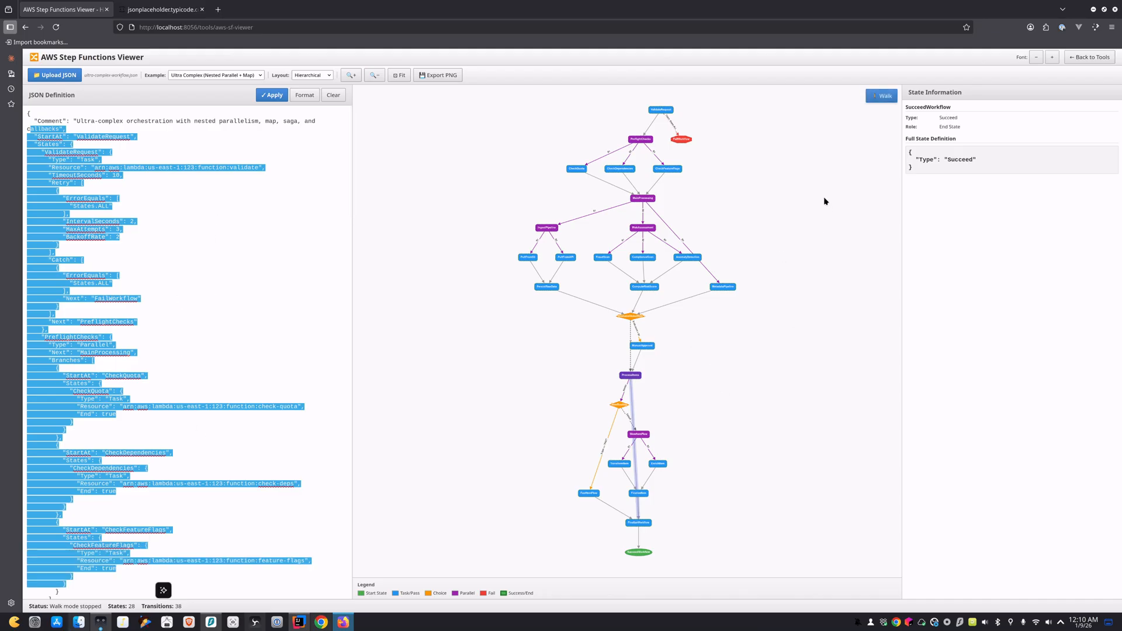
pyautogui.scroll(-6, 795, 253)
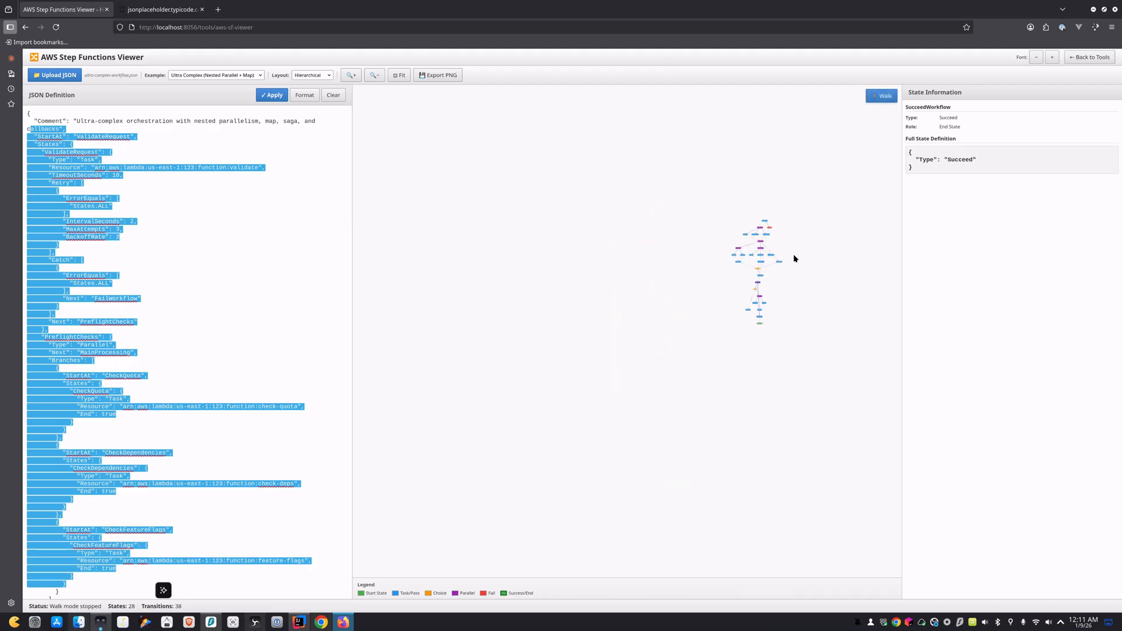
pyautogui.scroll(6, 793, 257)
pyautogui.scroll(-1, 709, 267)
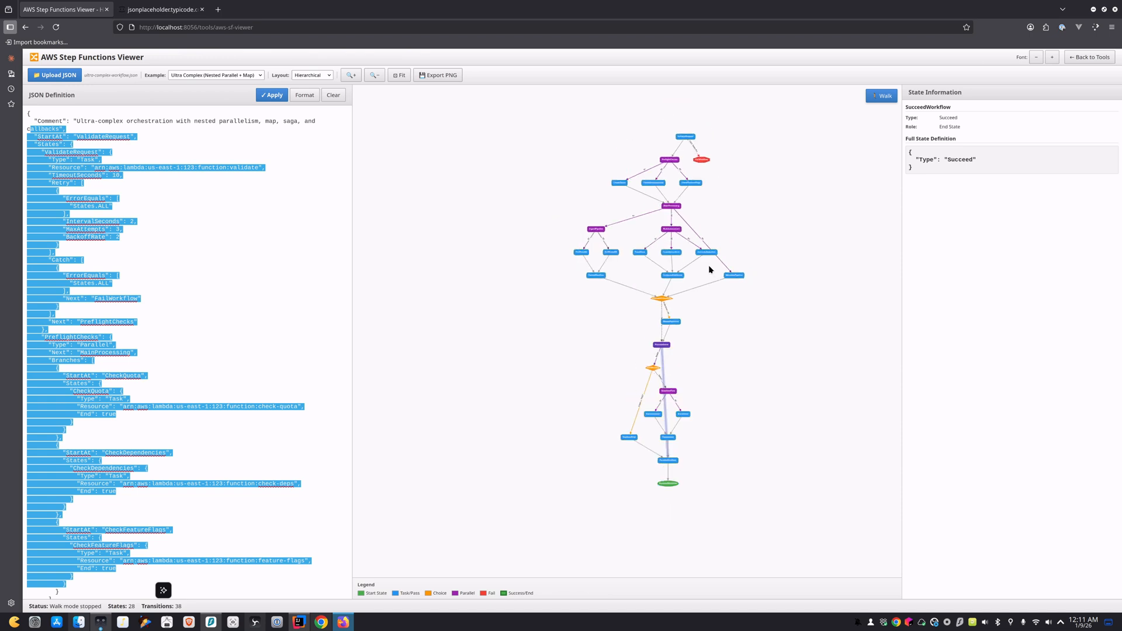
pyautogui.click(1085, 57)
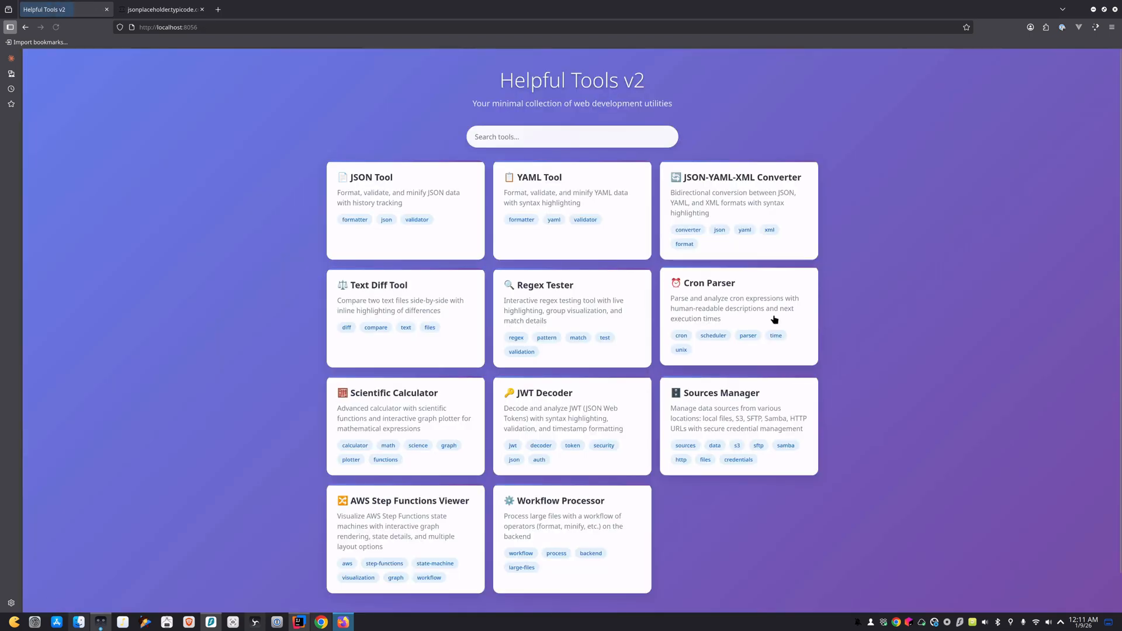
# Look briefly at the Workflow Processor and the JSON Tool, returning to the tools overview after each.
pyautogui.click(610, 534)
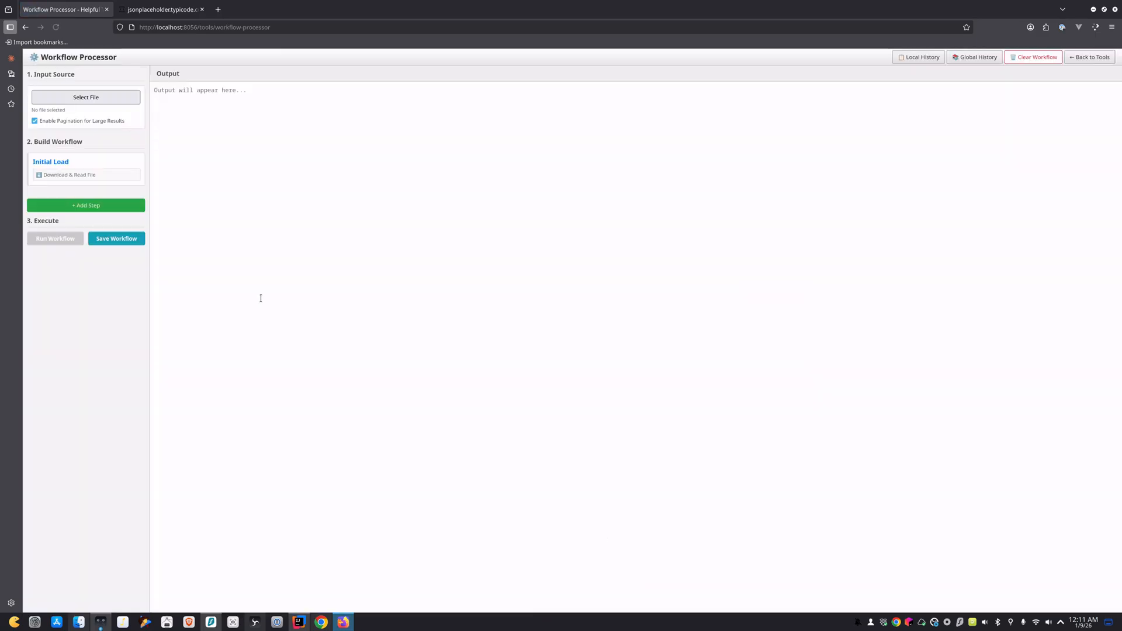
pyautogui.click(1090, 57)
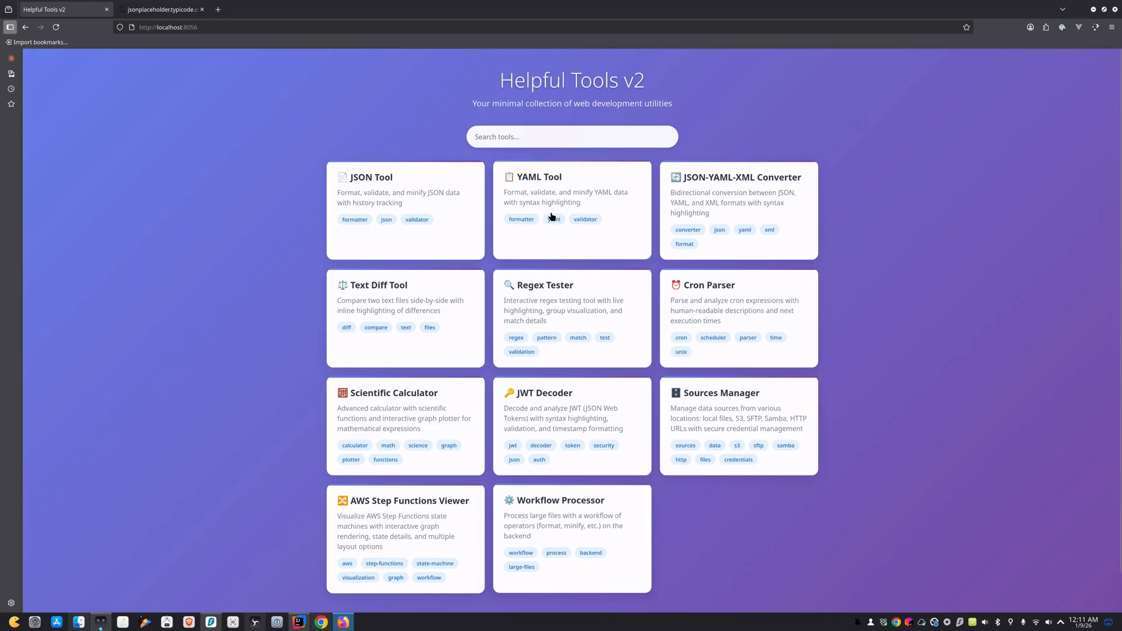
pyautogui.click(352, 195)
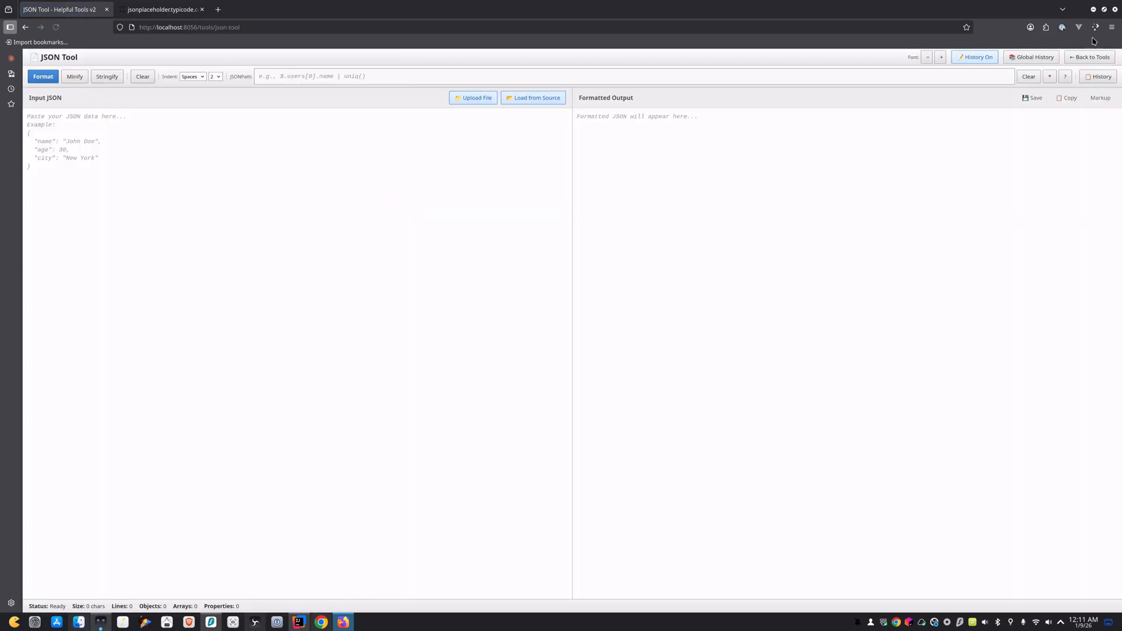
pyautogui.click(1090, 57)
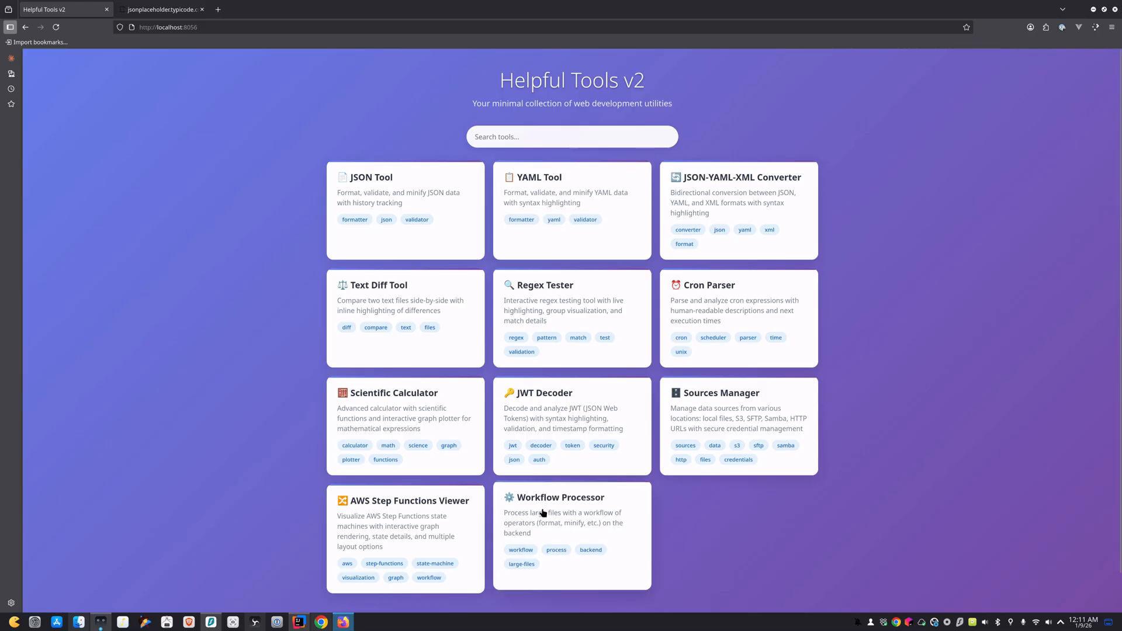
# Open the Workflow Processor and choose big_sample.jsonl from the s3 bucket's nested folder as the input file.
pyautogui.click(575, 513)
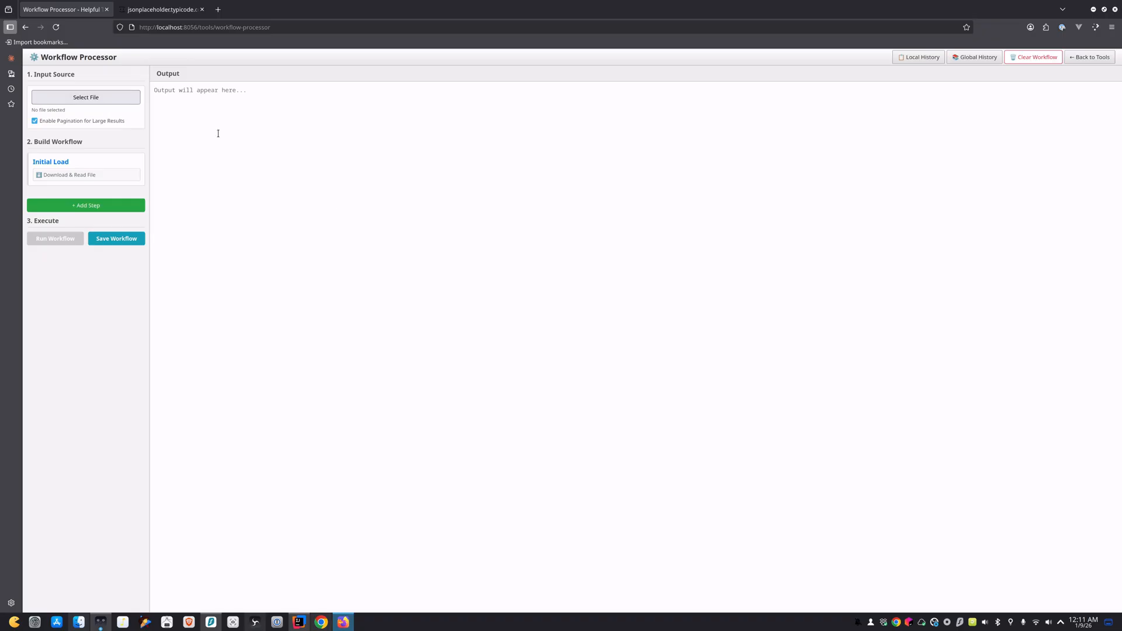
pyautogui.click(104, 98)
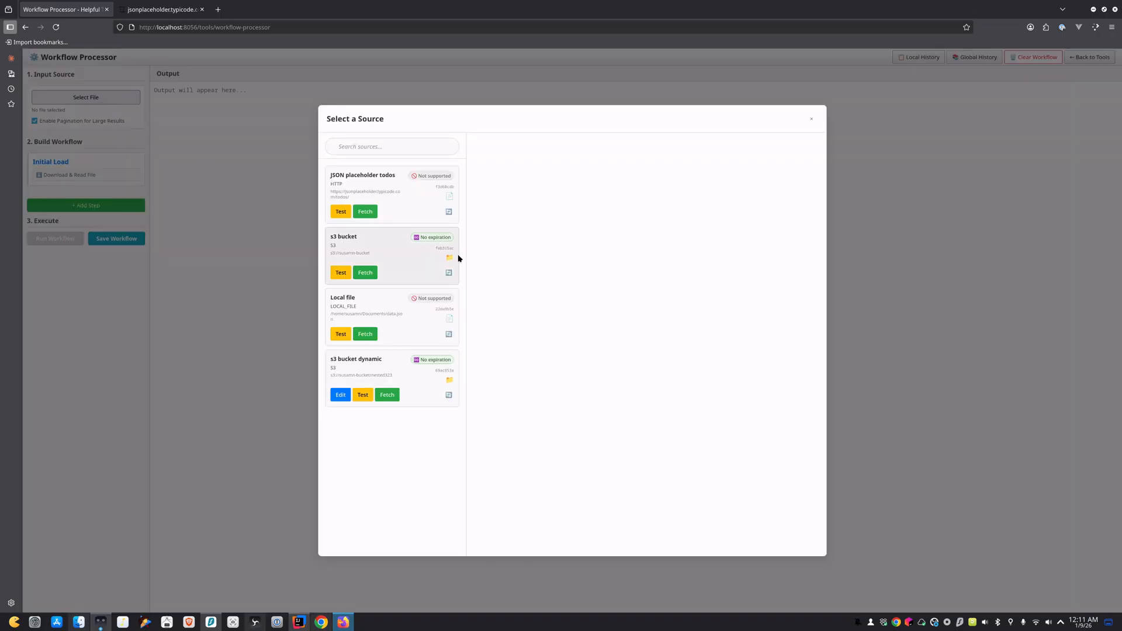
pyautogui.click(365, 273)
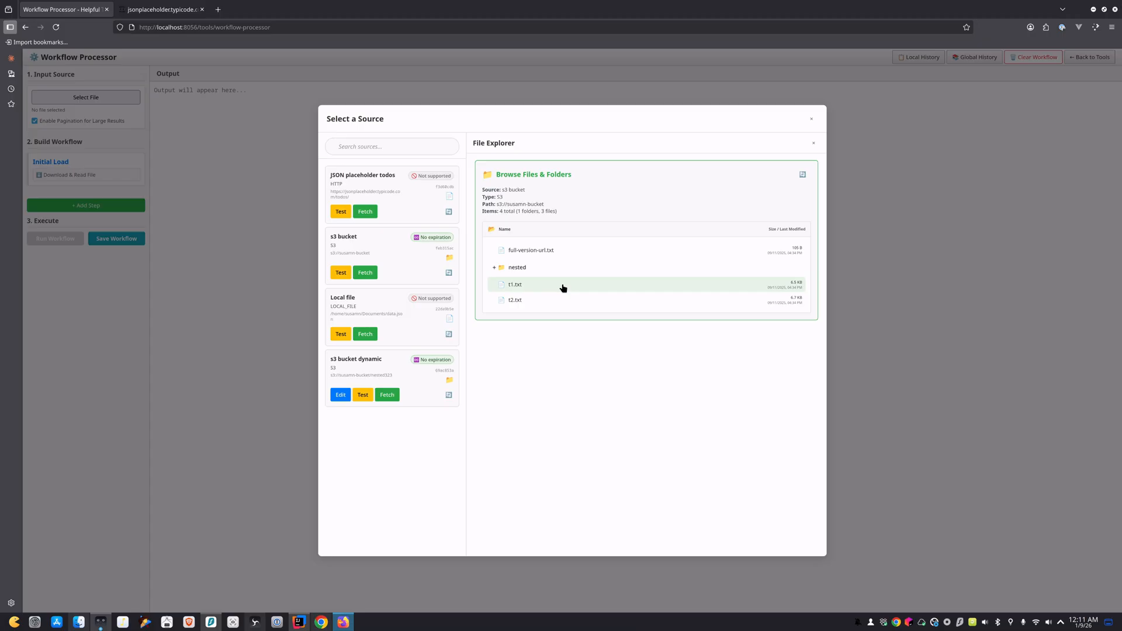
pyautogui.click(494, 268)
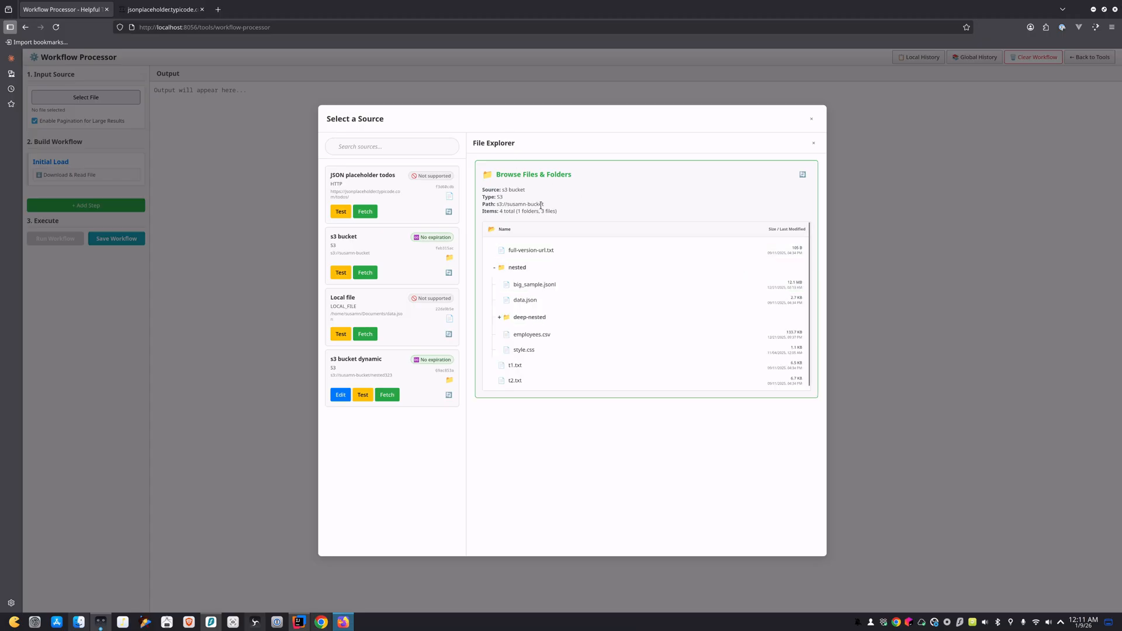
pyautogui.click(551, 286)
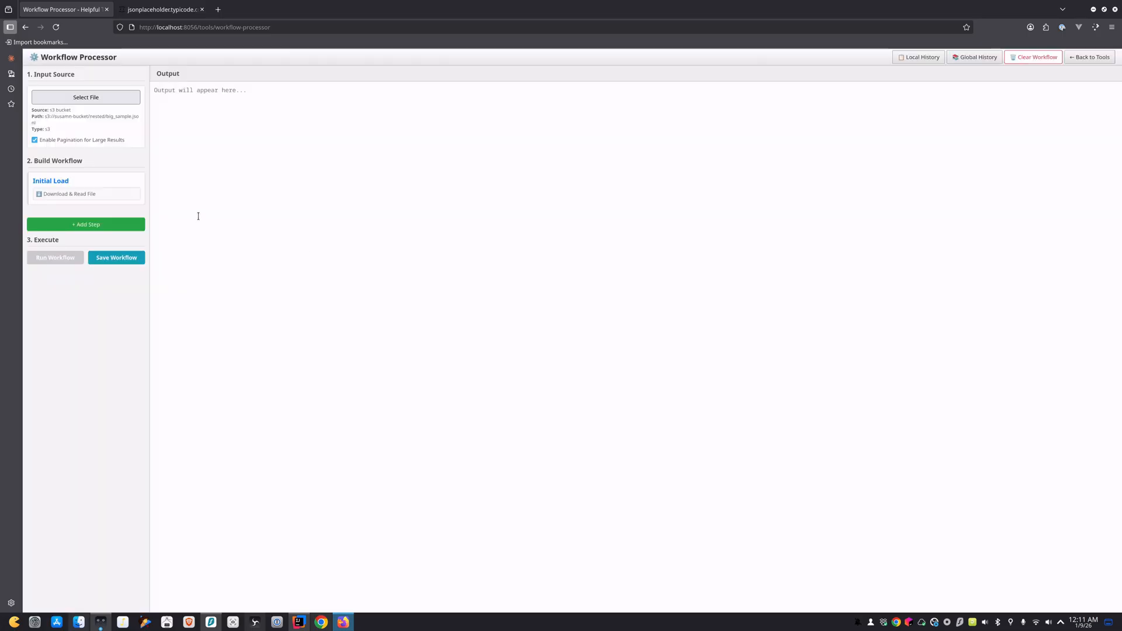
# Add a first step to the workflow and set its operator to JSON Minify.
pyautogui.click(102, 227)
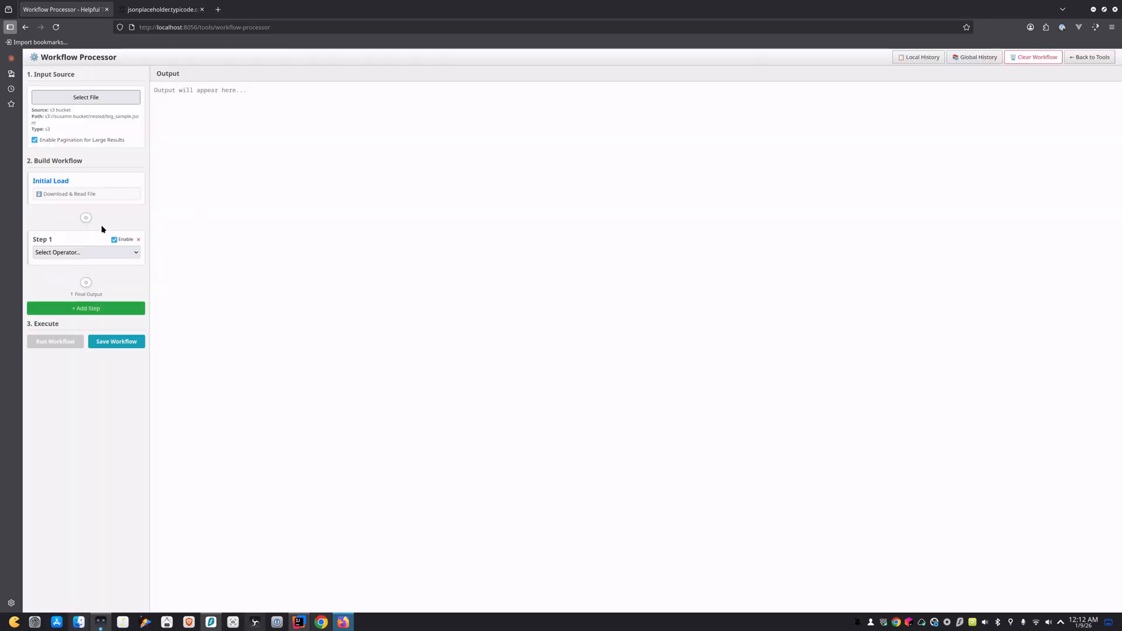
pyautogui.click(82, 254)
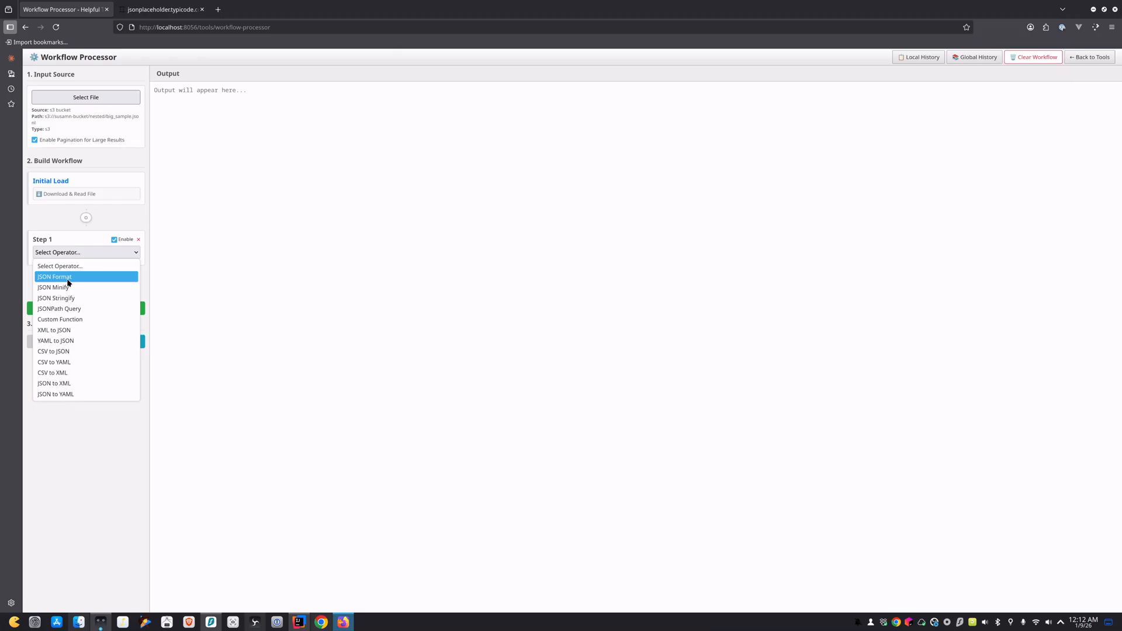
pyautogui.click(263, 238)
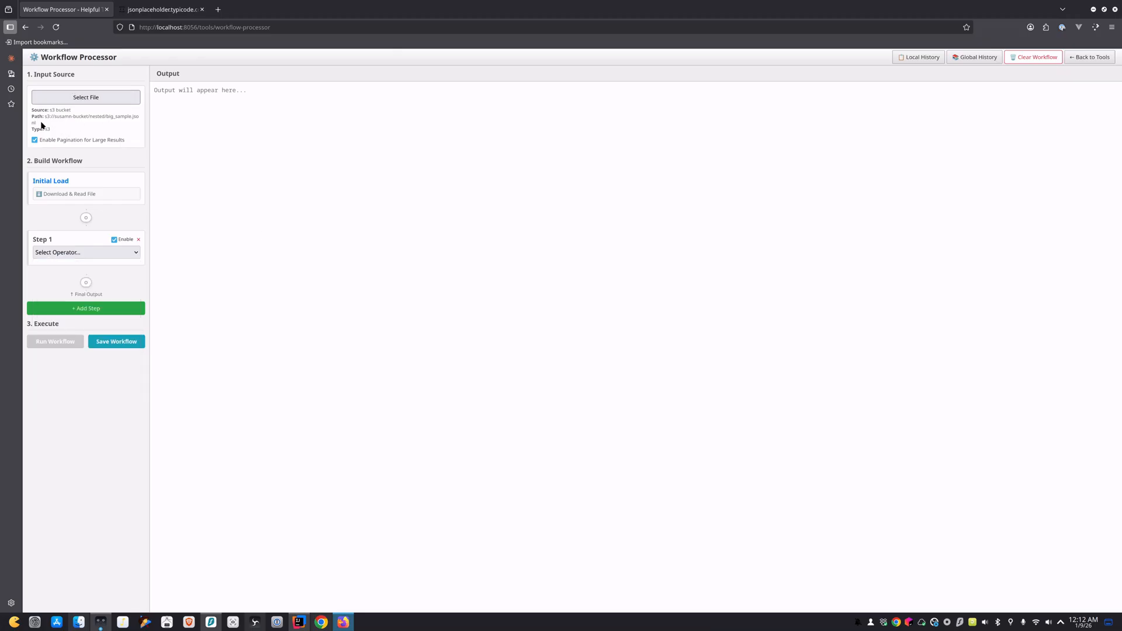
pyautogui.click(73, 252)
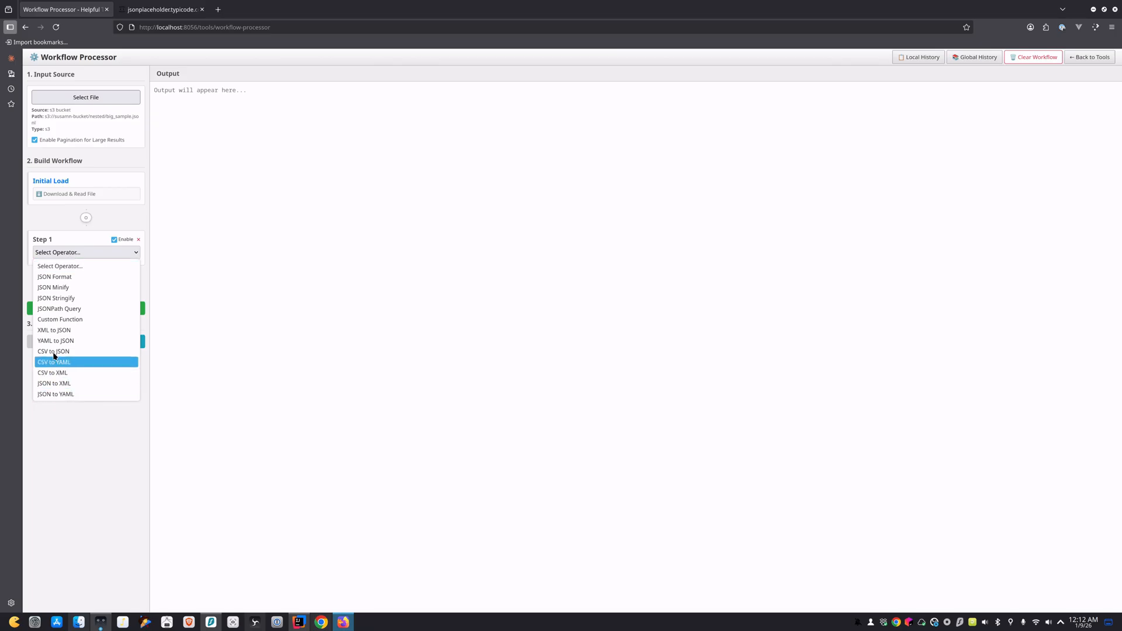
pyautogui.click(59, 289)
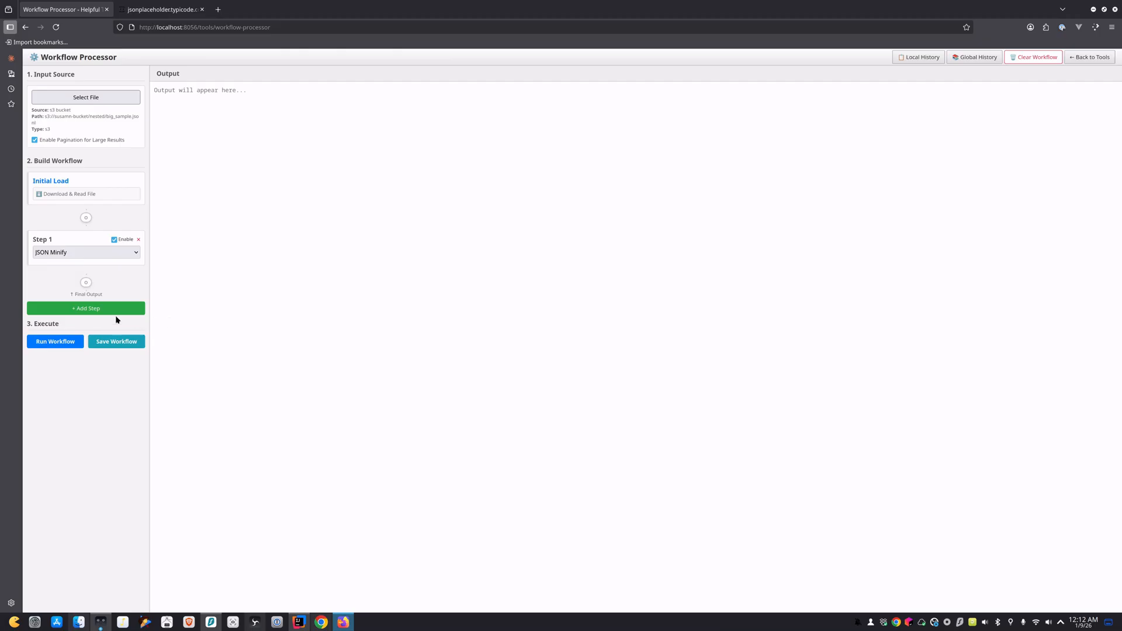
# Add a second workflow step using the JSON Format operator.
pyautogui.click(88, 309)
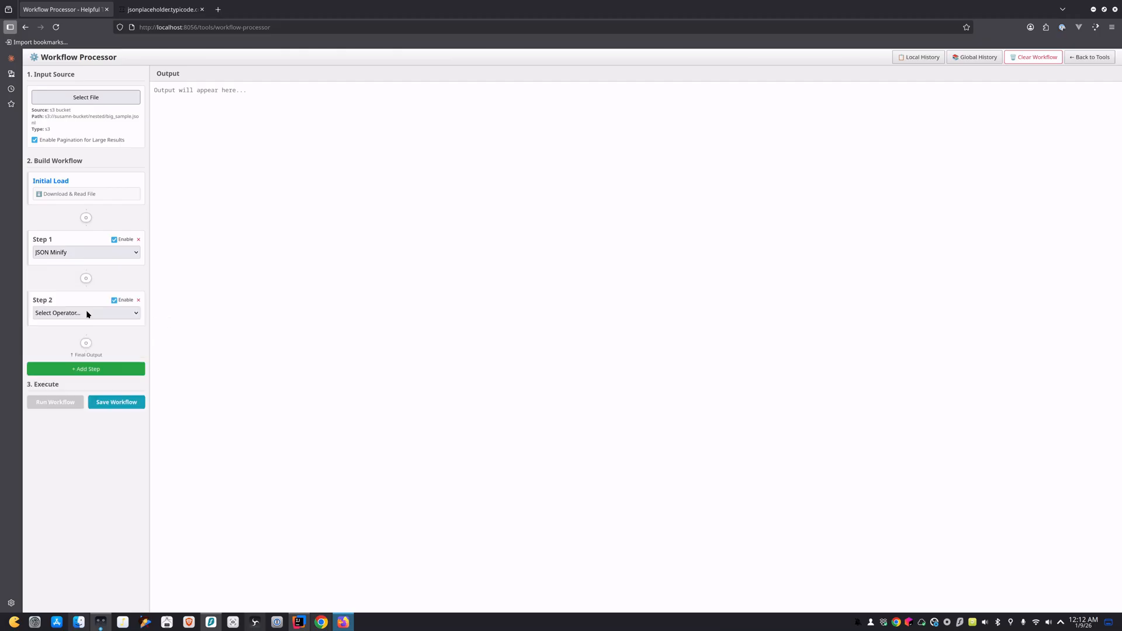
pyautogui.click(79, 315)
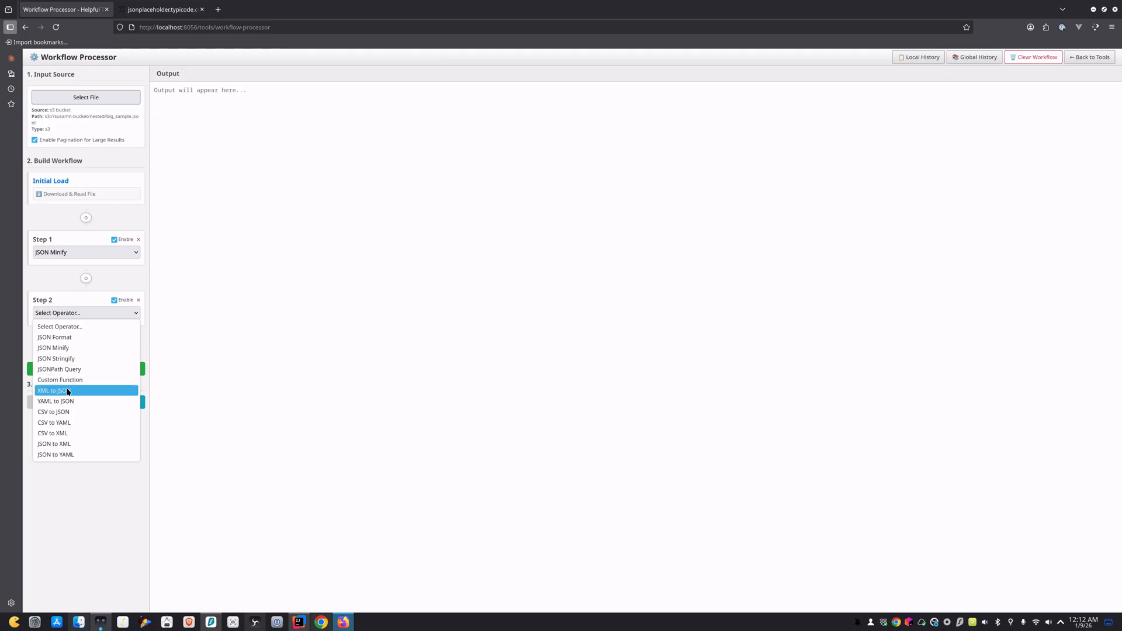
pyautogui.click(70, 338)
# Add a third step with the JSON Stringify operator and run the workflow.
pyautogui.click(112, 373)
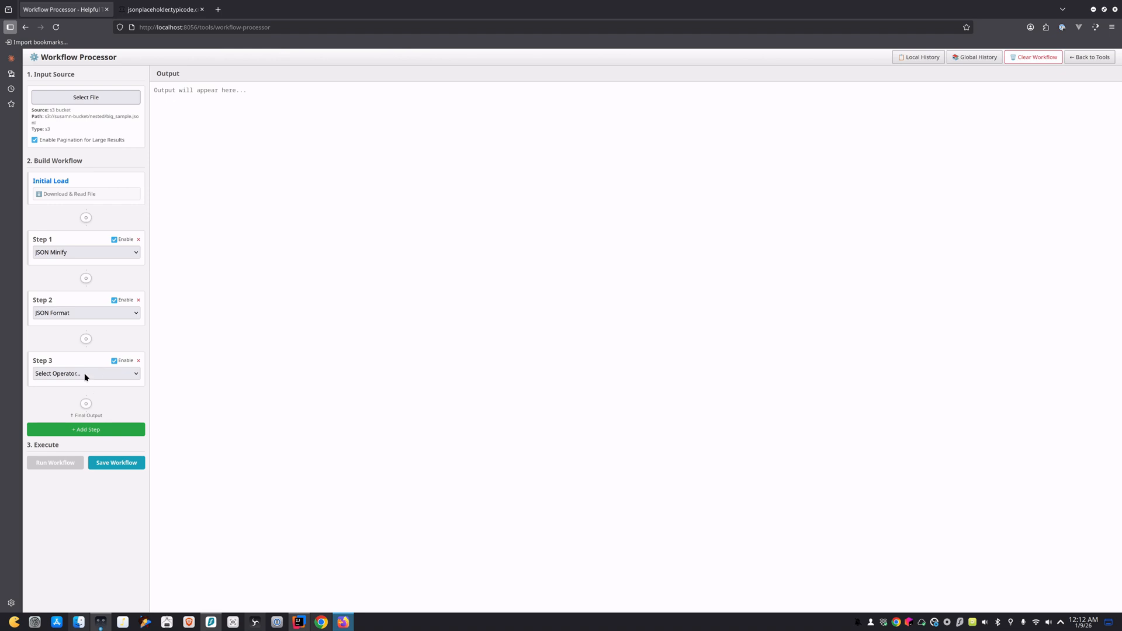
pyautogui.click(85, 374)
pyautogui.click(68, 418)
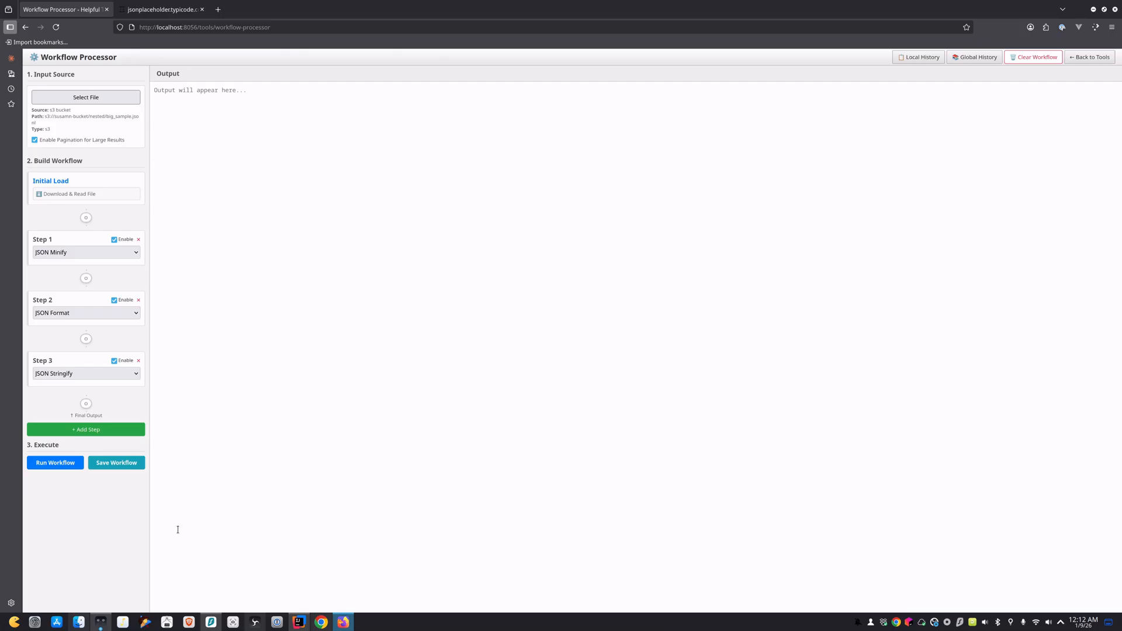
pyautogui.click(51, 463)
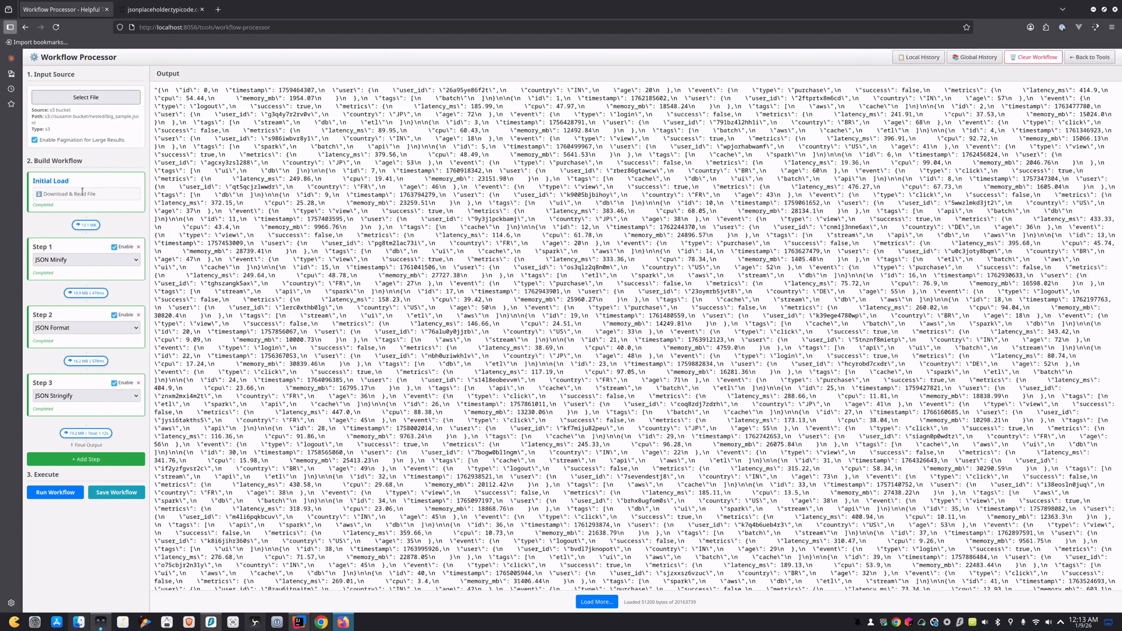
# Examine the output after the initial load, after the minify and format steps, and the final stringified output.
pyautogui.click(86, 226)
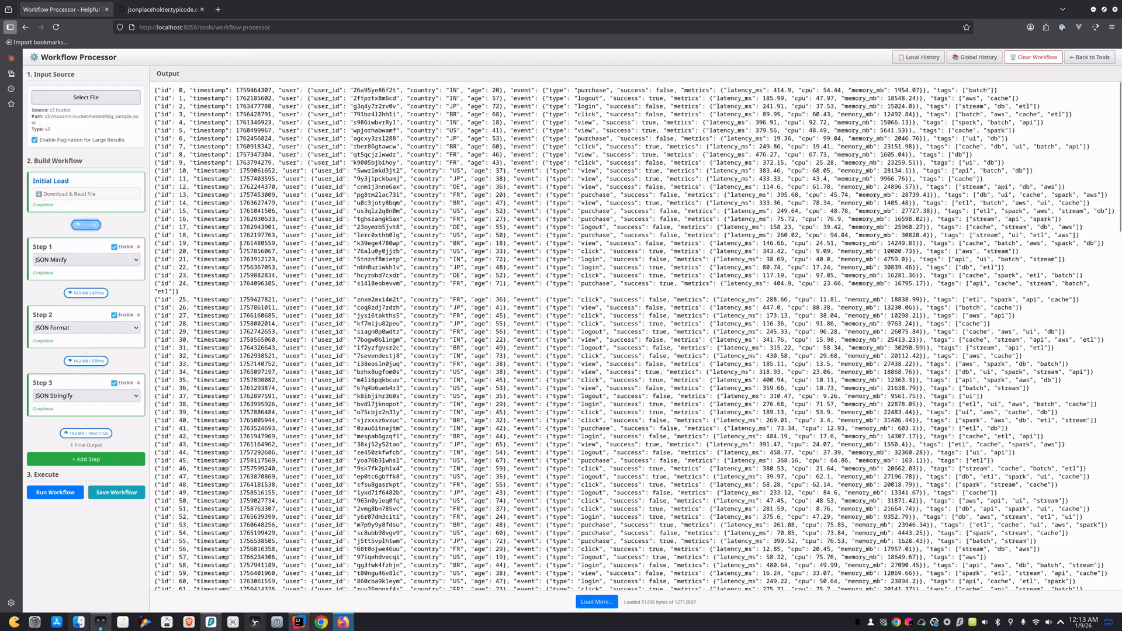
pyautogui.moveTo(976, 241); pyautogui.dragTo(215, 114)
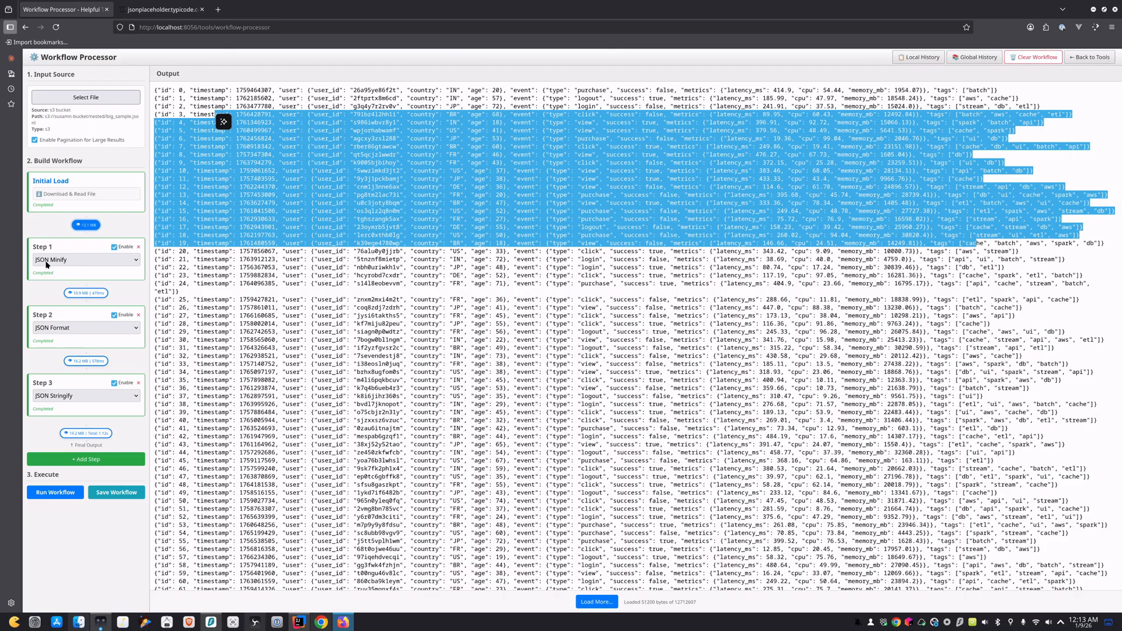
pyautogui.click(98, 296)
pyautogui.scroll(-3, 491, 314)
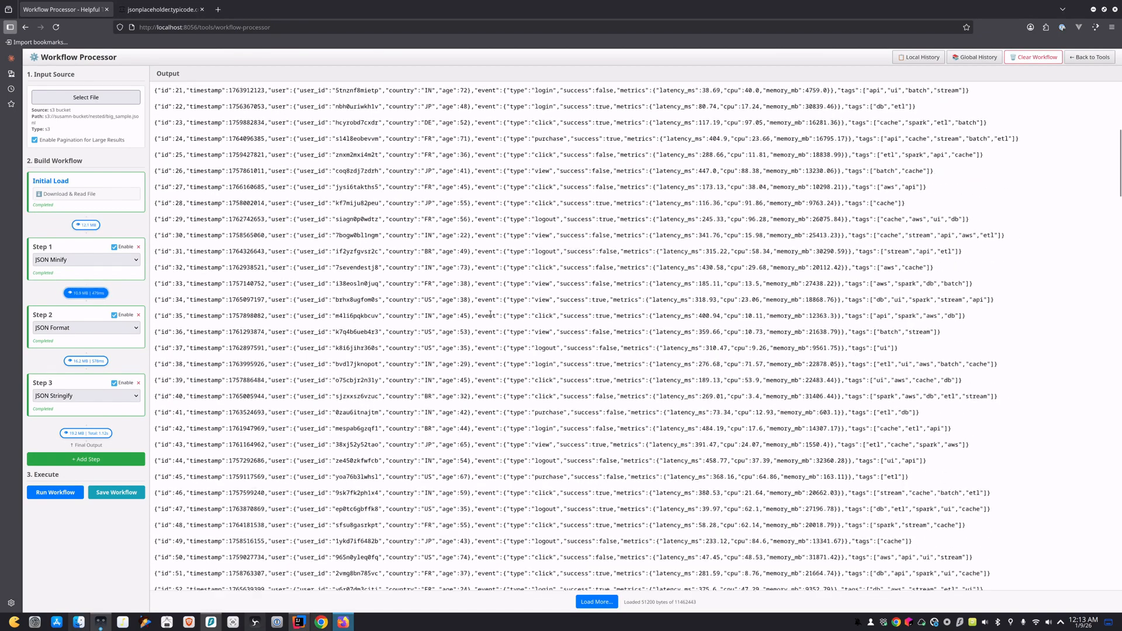
pyautogui.scroll(5, 490, 314)
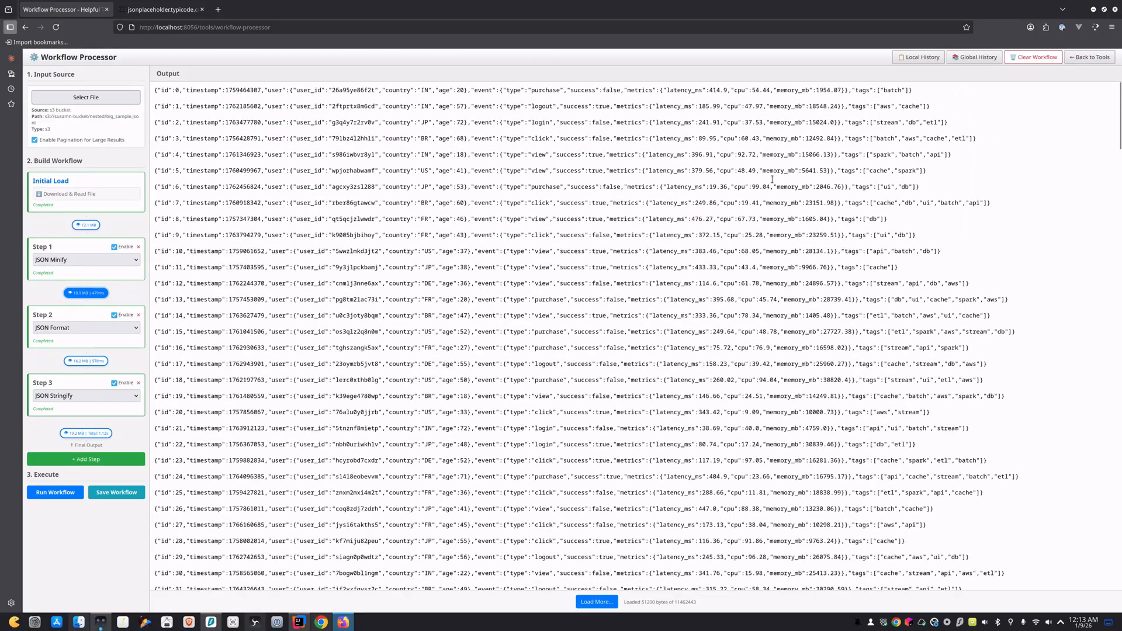
pyautogui.moveTo(157, 90); pyautogui.dragTo(638, 91)
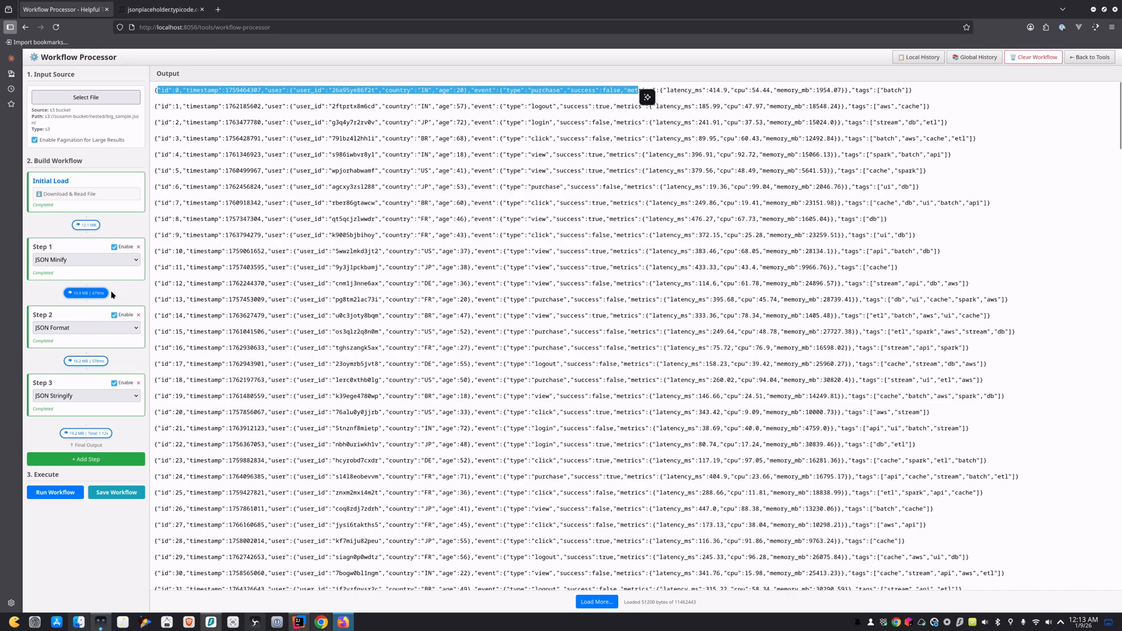
pyautogui.click(80, 361)
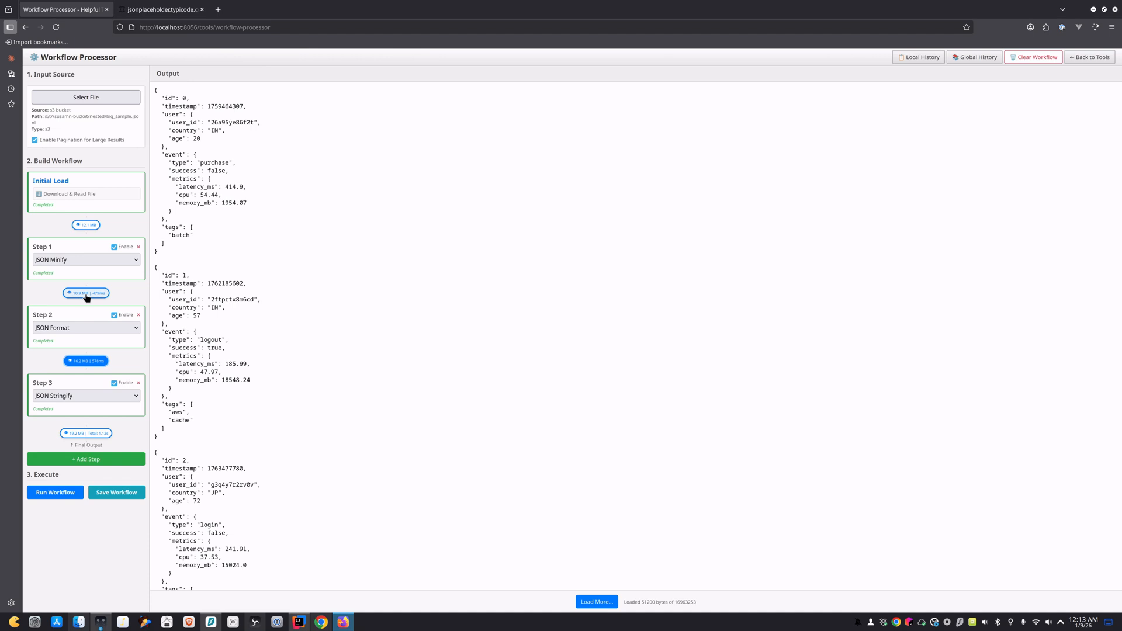
pyautogui.click(91, 359)
pyautogui.click(75, 433)
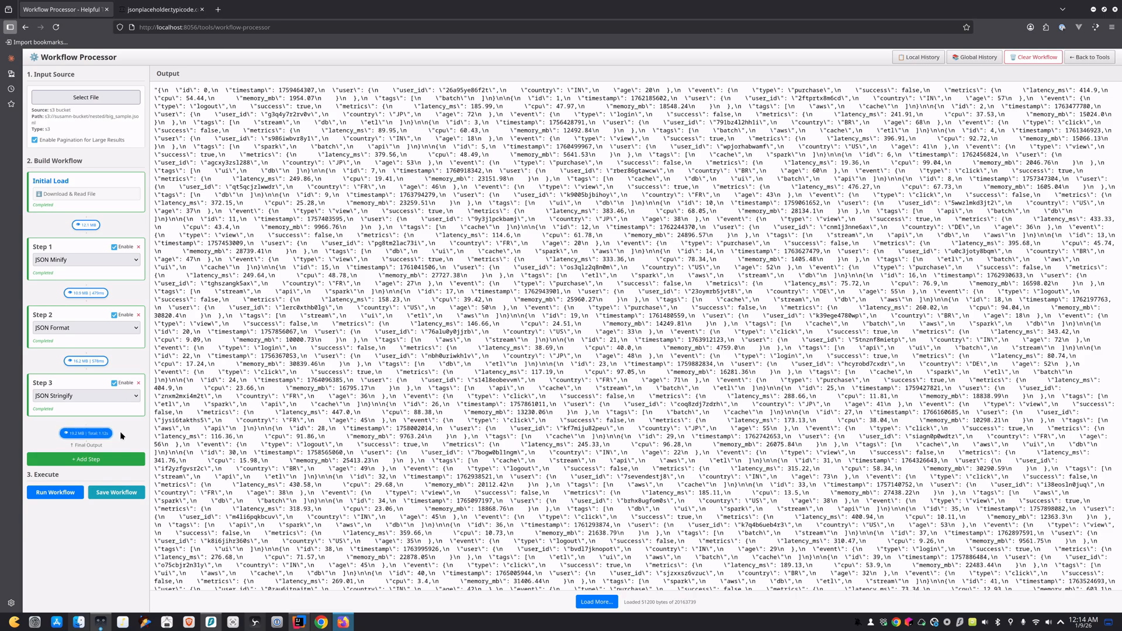
# Add a fourth workflow step and set its operator to Custom Function.
pyautogui.click(88, 459)
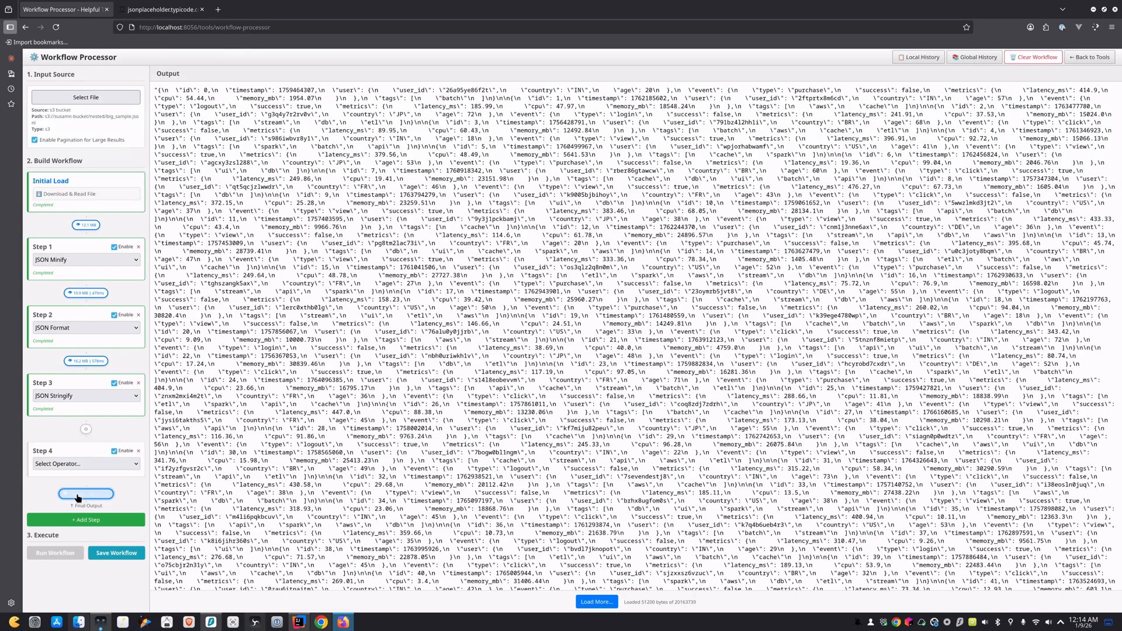
pyautogui.click(80, 464)
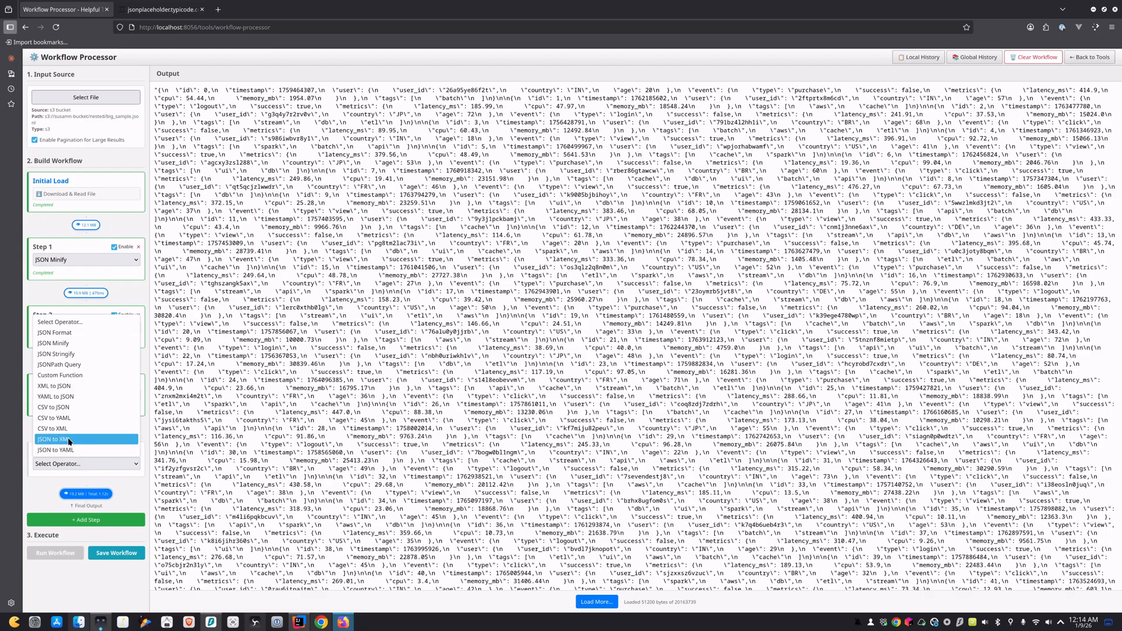
pyautogui.press('Up')
pyautogui.press('Up')
pyautogui.press('Up')
pyautogui.press('Up')
pyautogui.press('Up')
pyautogui.press('Up')
pyautogui.press('Return')
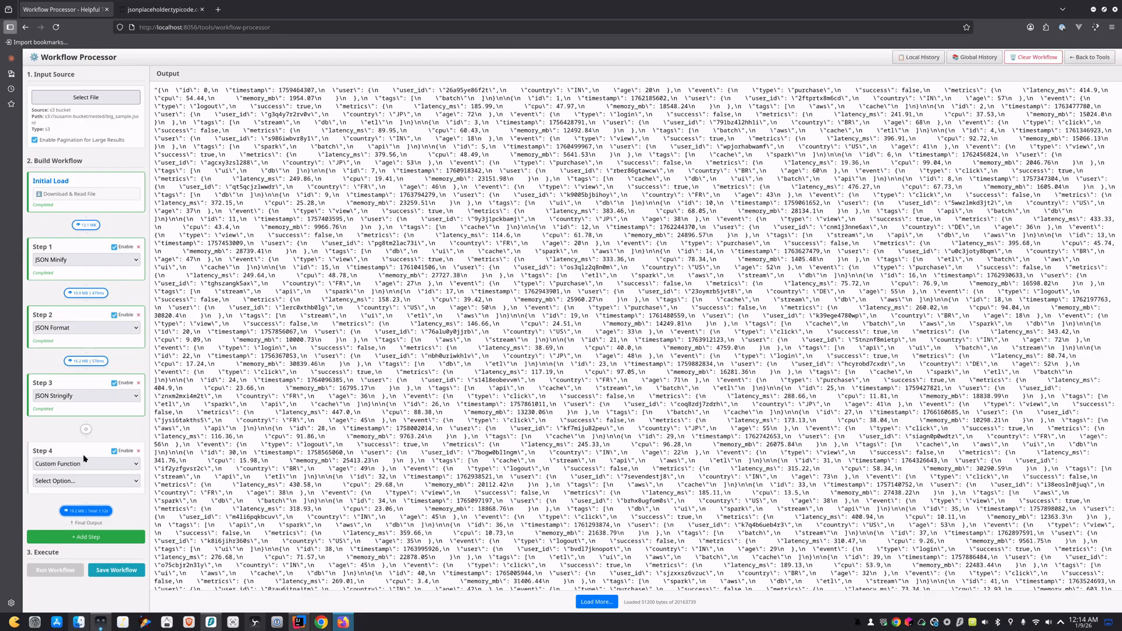
# Review the function options available for the Custom Function step without choosing one, and return to the tools overview.
pyautogui.click(63, 481)
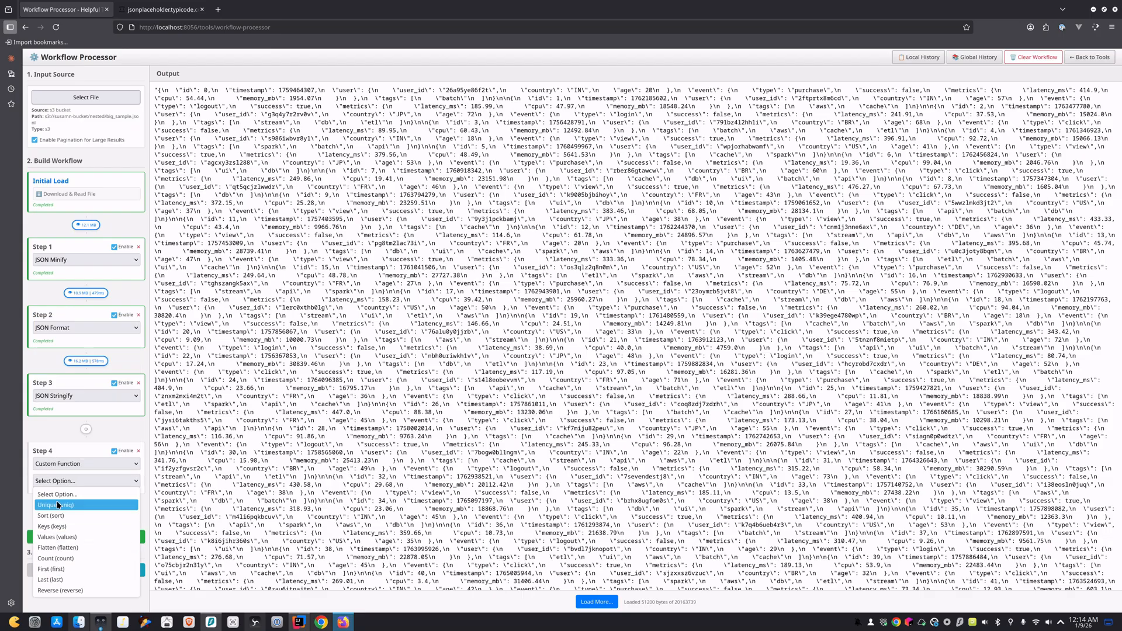
pyautogui.press('Down')
pyautogui.press('Down')
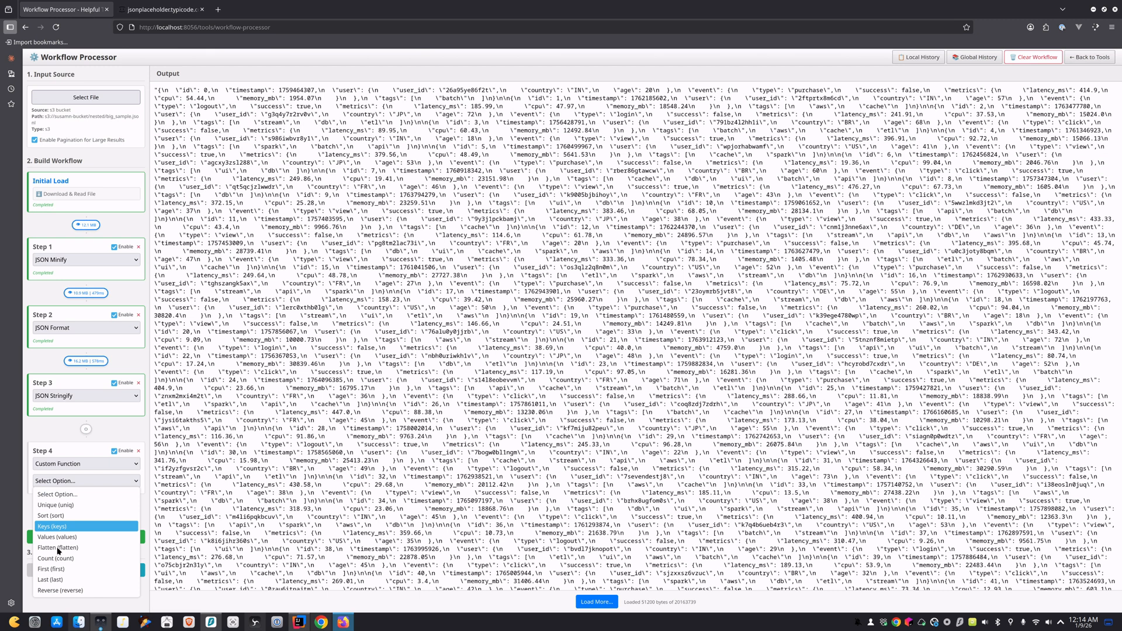
pyautogui.click(44, 609)
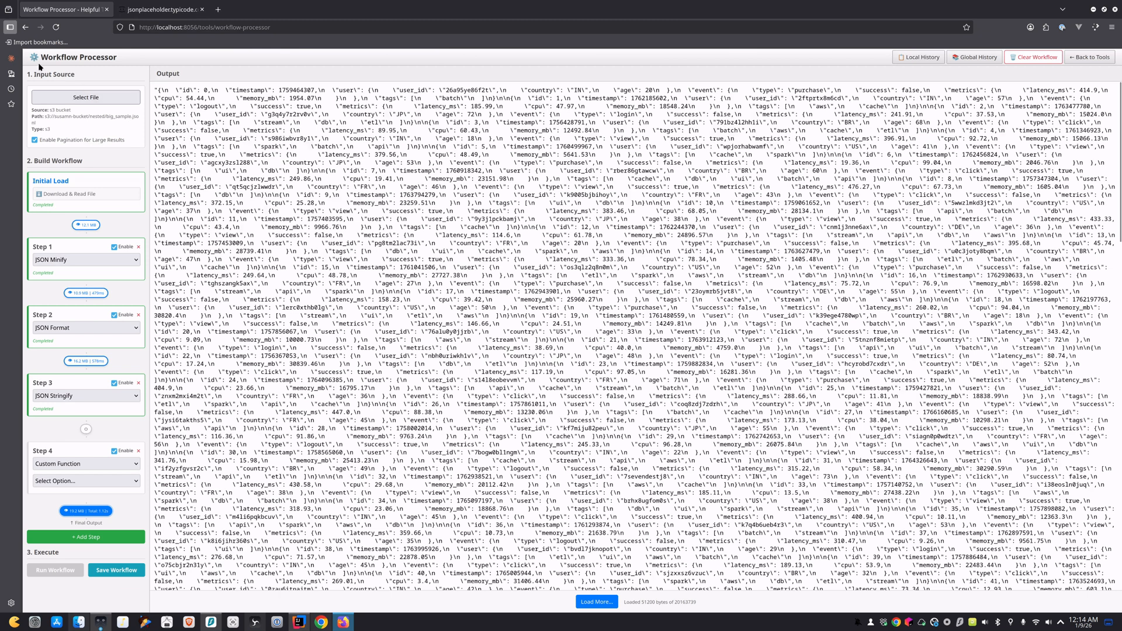
pyautogui.click(1090, 59)
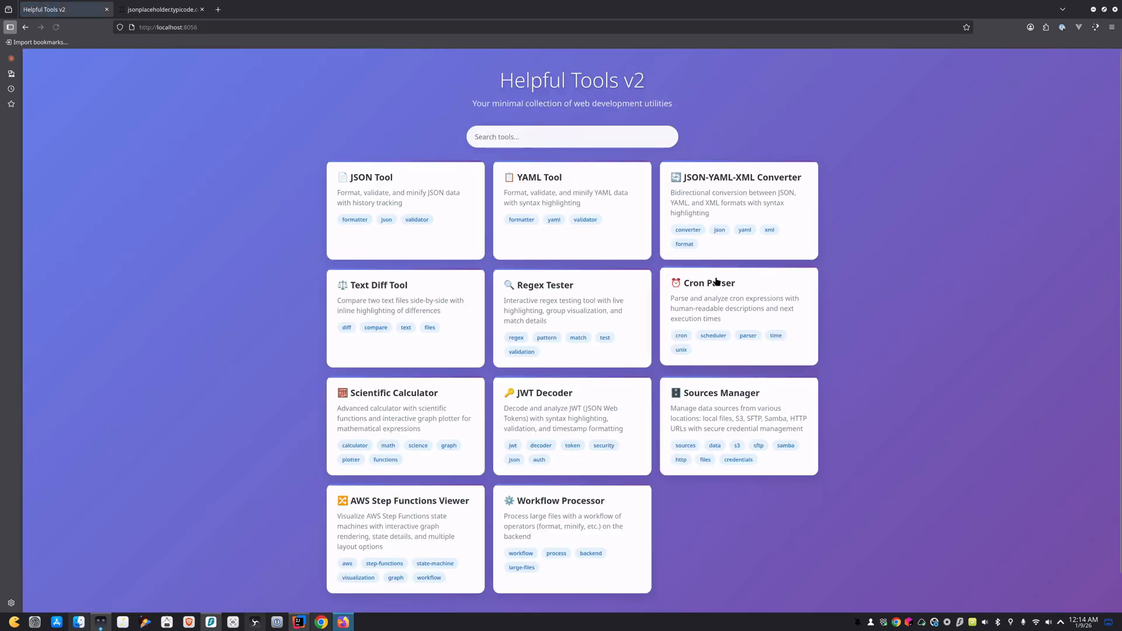